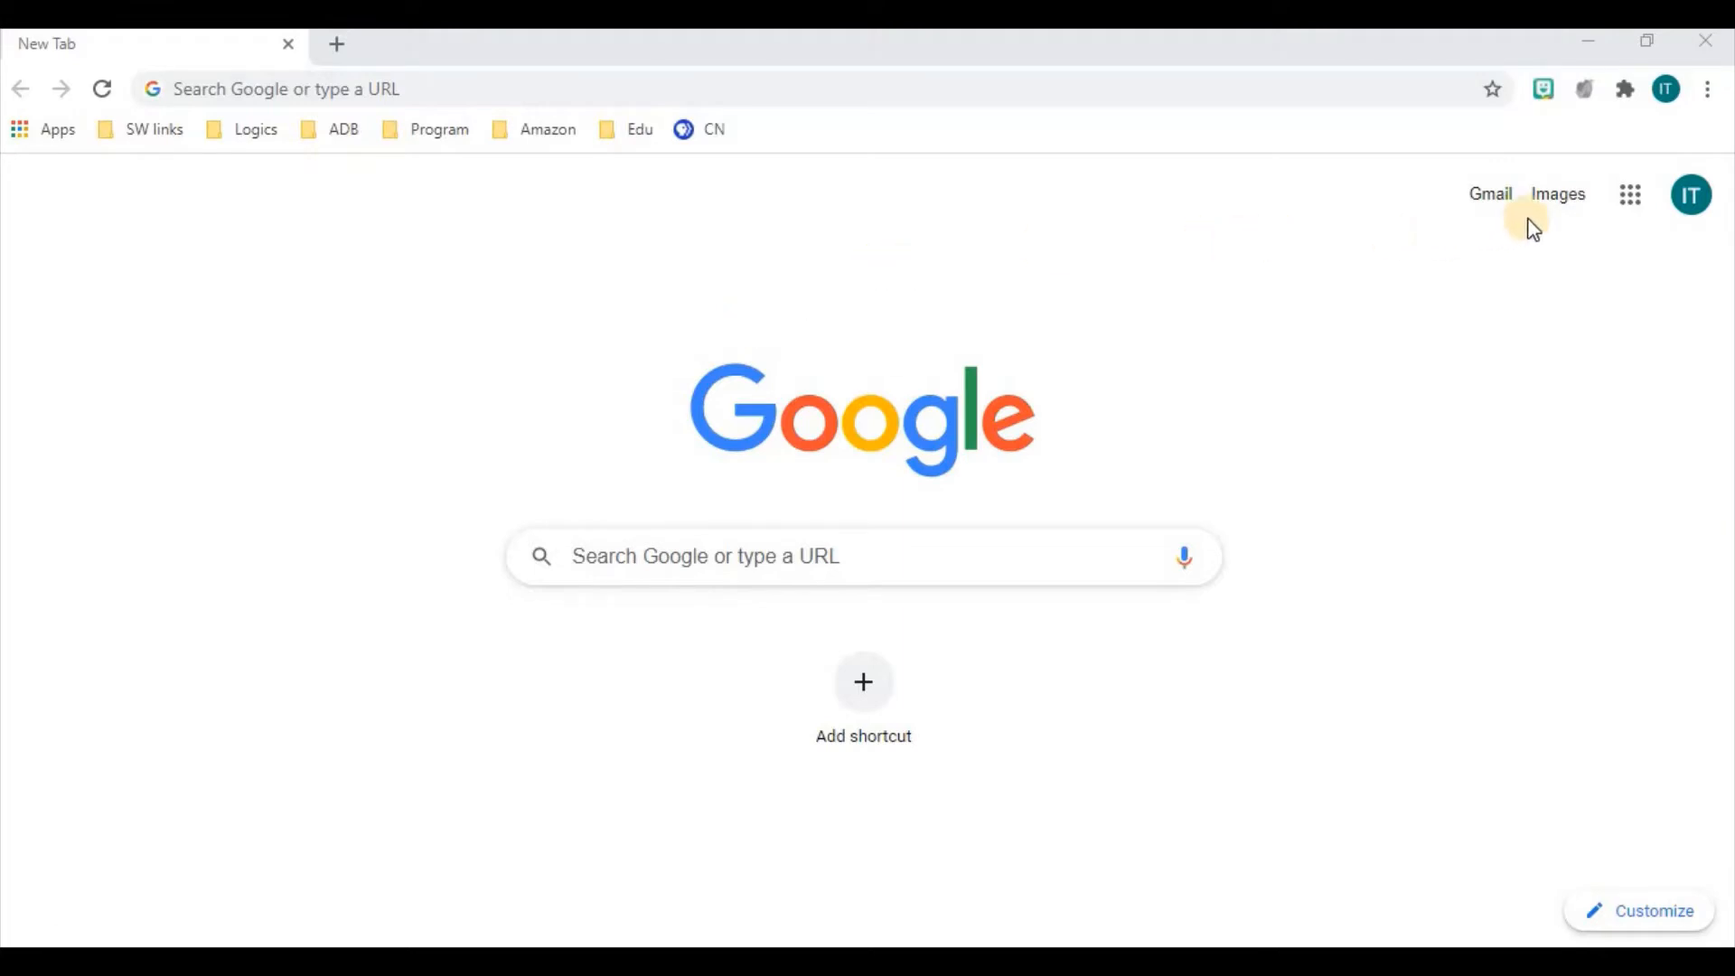
Step: Open Google Drive from the Google apps on the new tab page
{"action": "left_click", "coordinate": [1627, 199]}
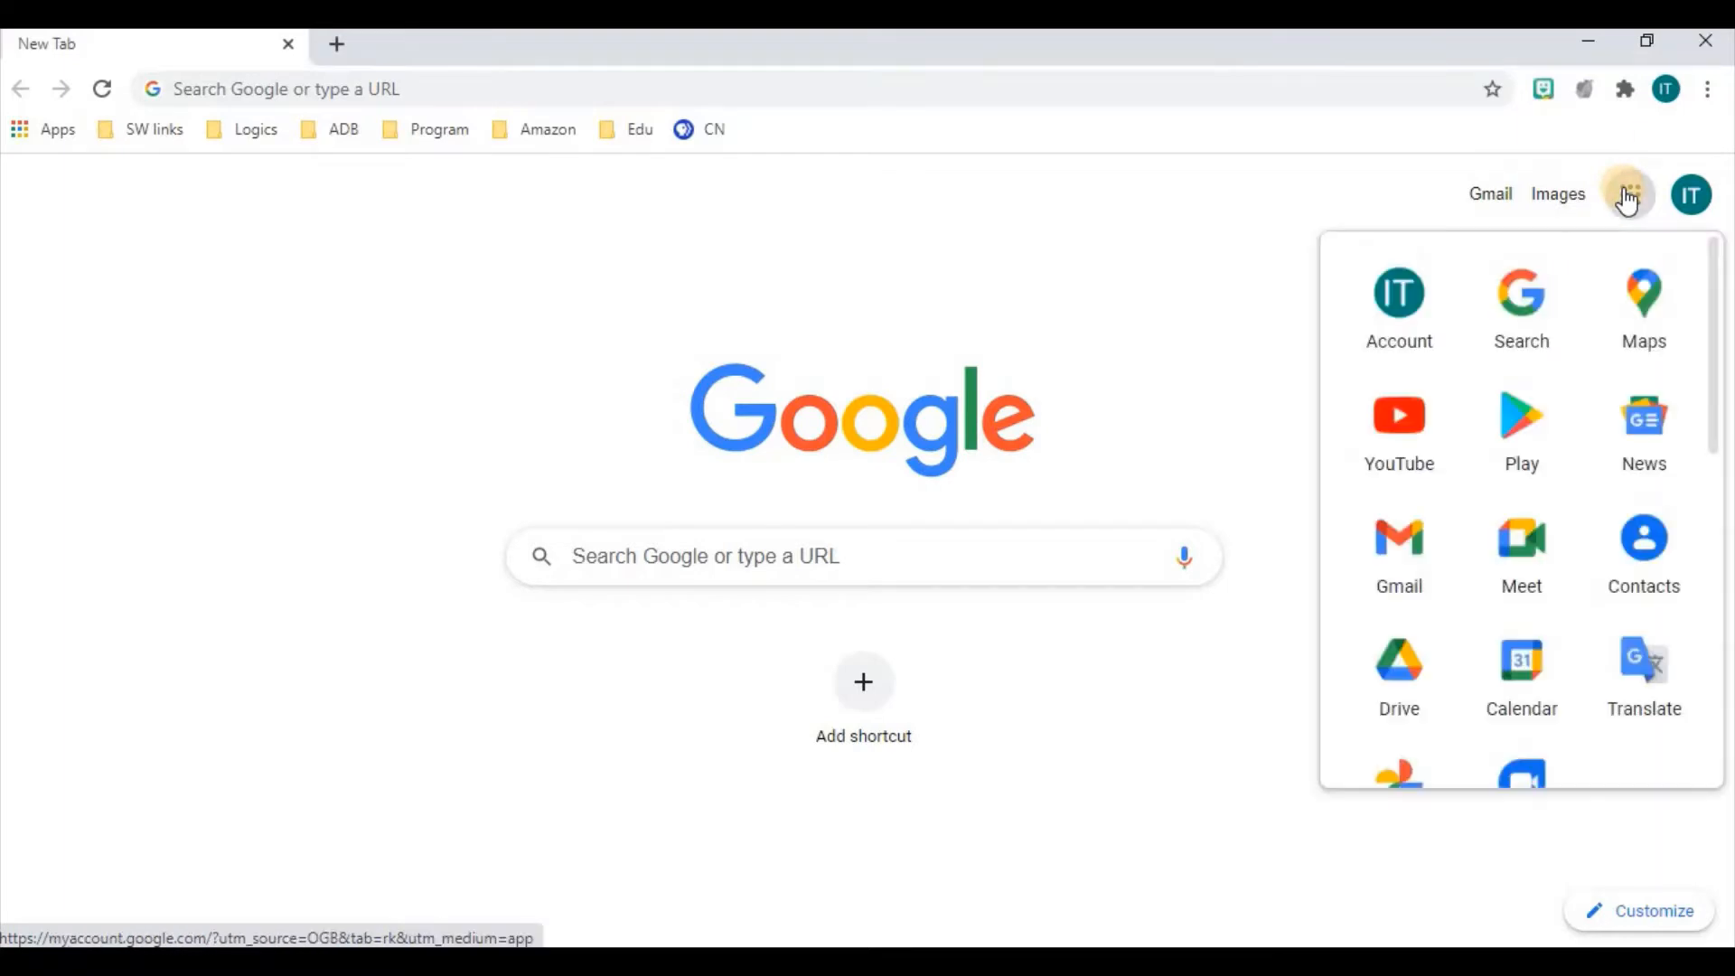
{"action": "left_click", "coordinate": [1407, 670]}
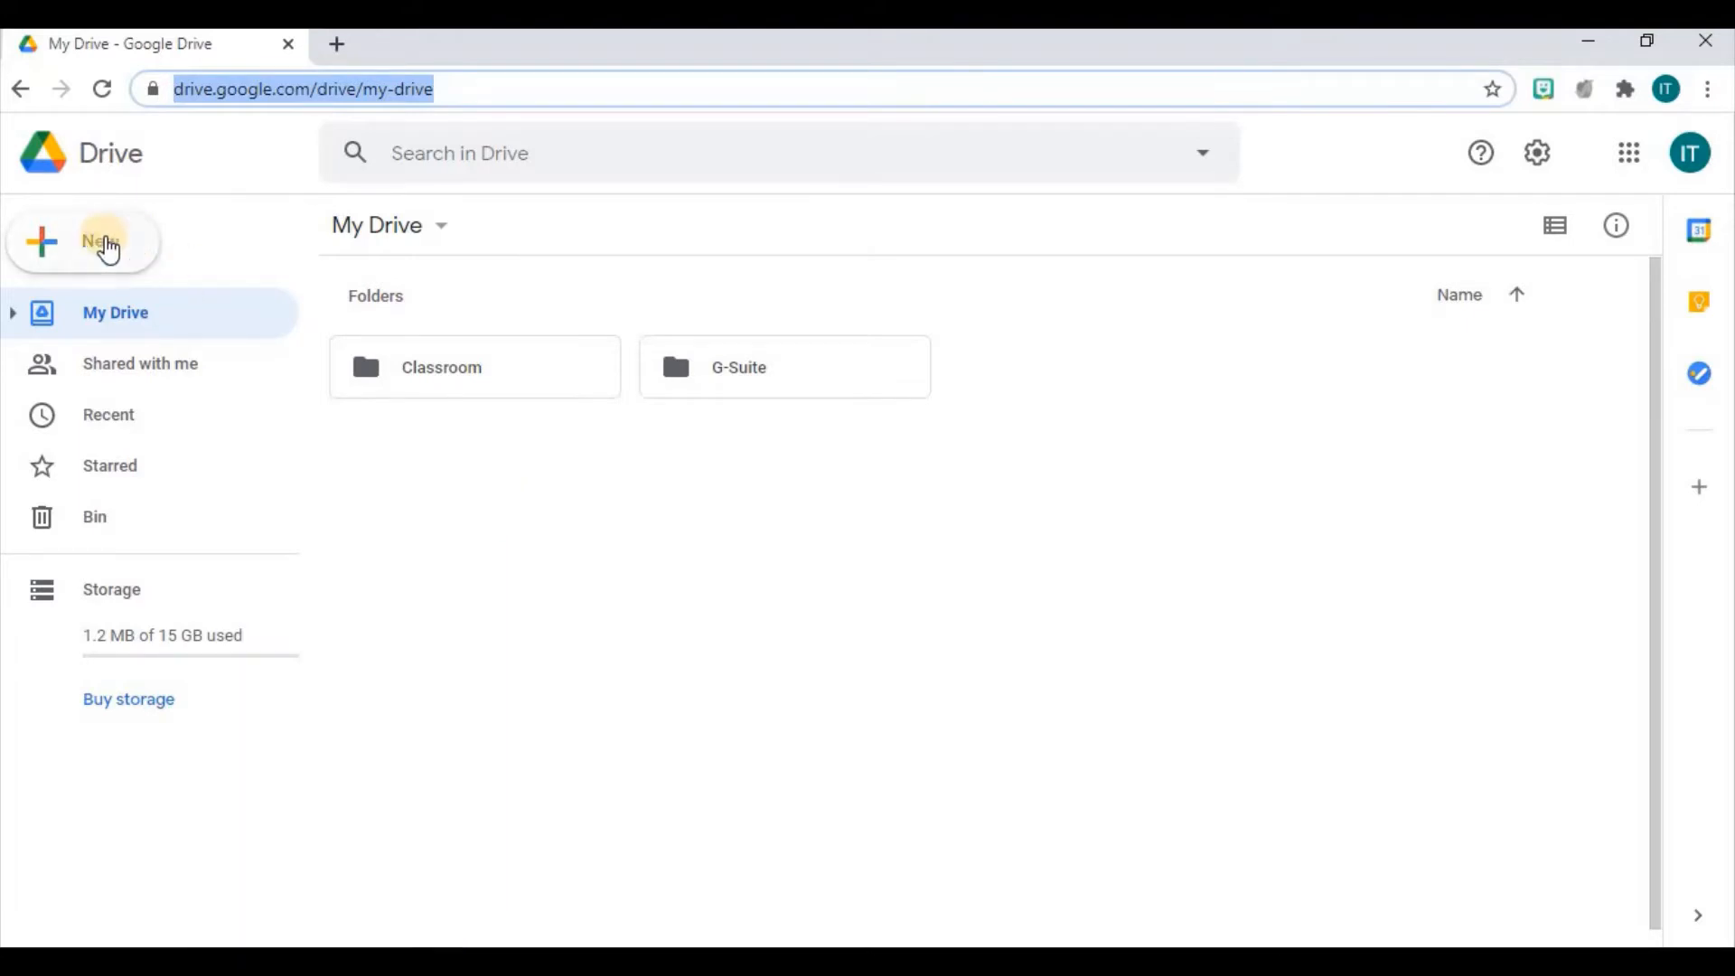
Step: Create a new folder named "Google Docs" in My Drive
{"action": "left_click", "coordinate": [96, 246]}
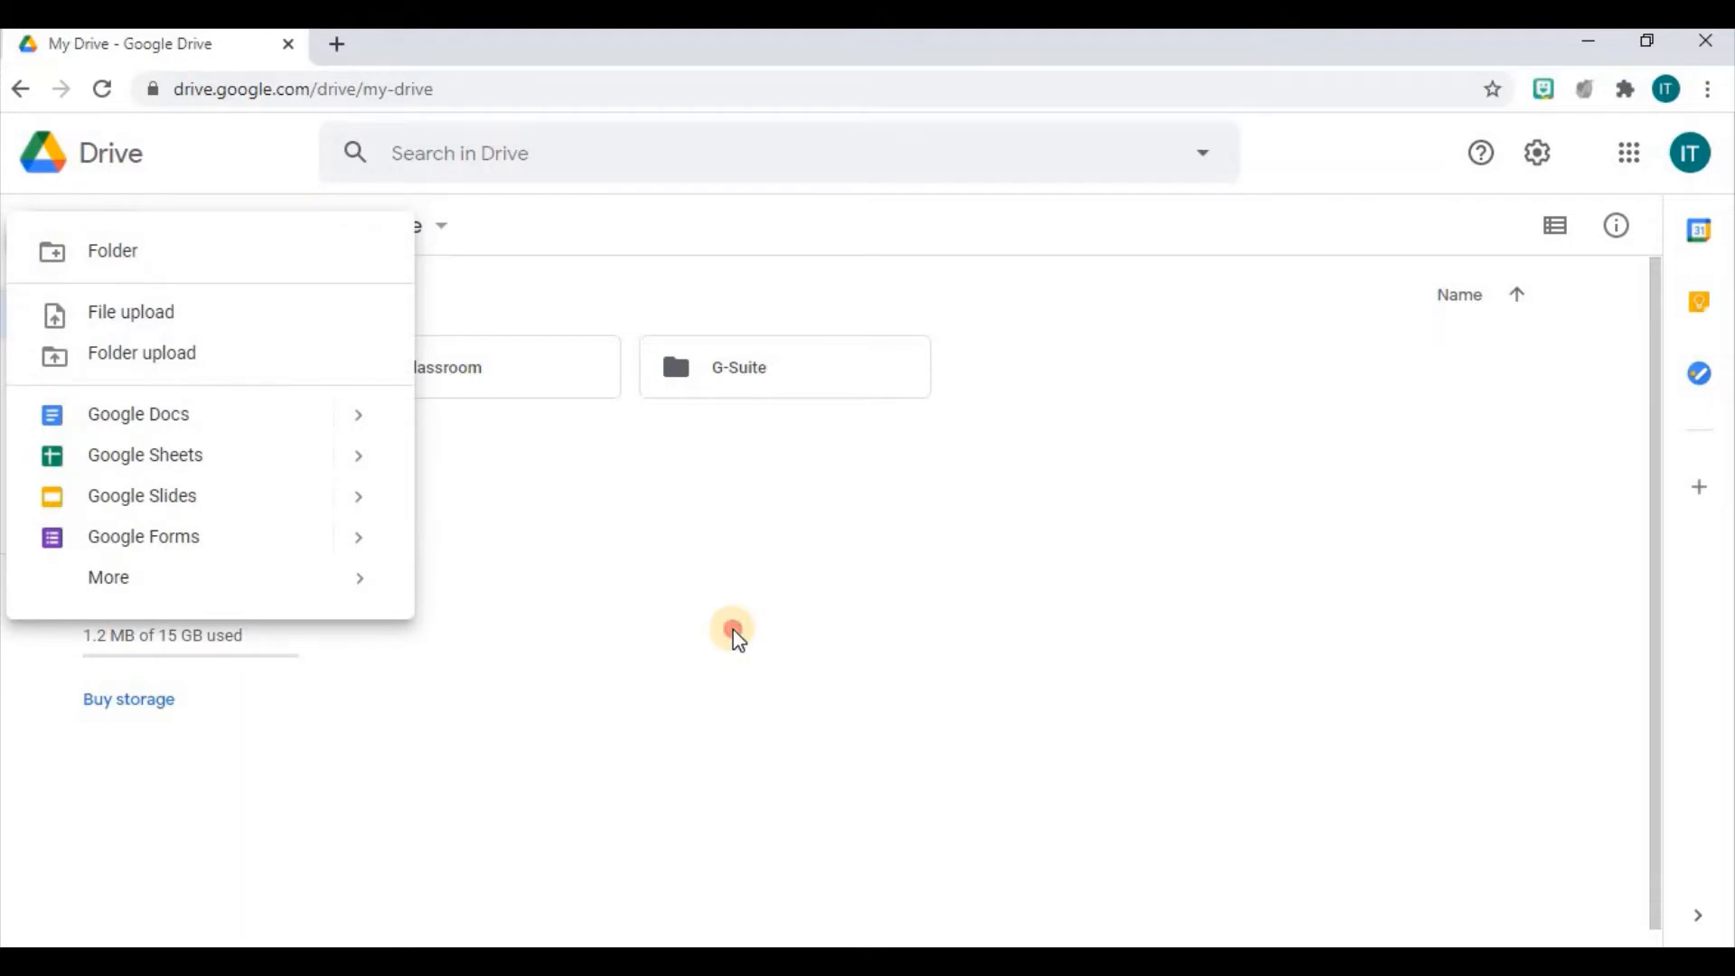
{"action": "left_click", "coordinate": [538, 501]}
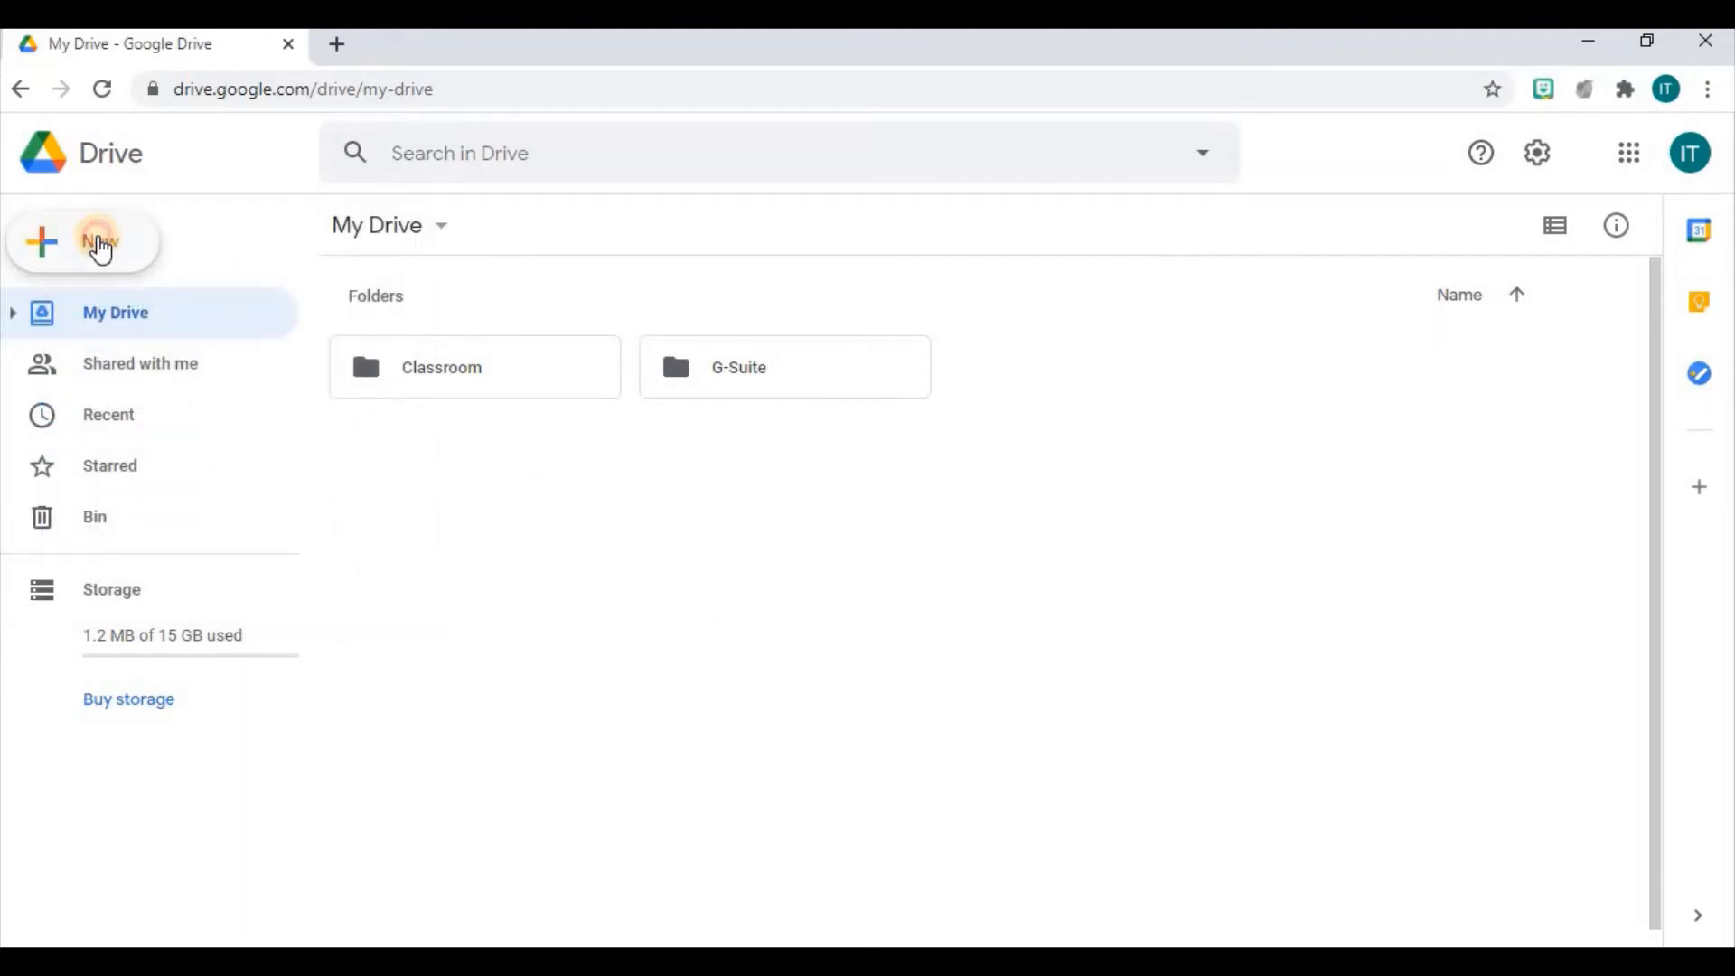
{"action": "left_click", "coordinate": [102, 248]}
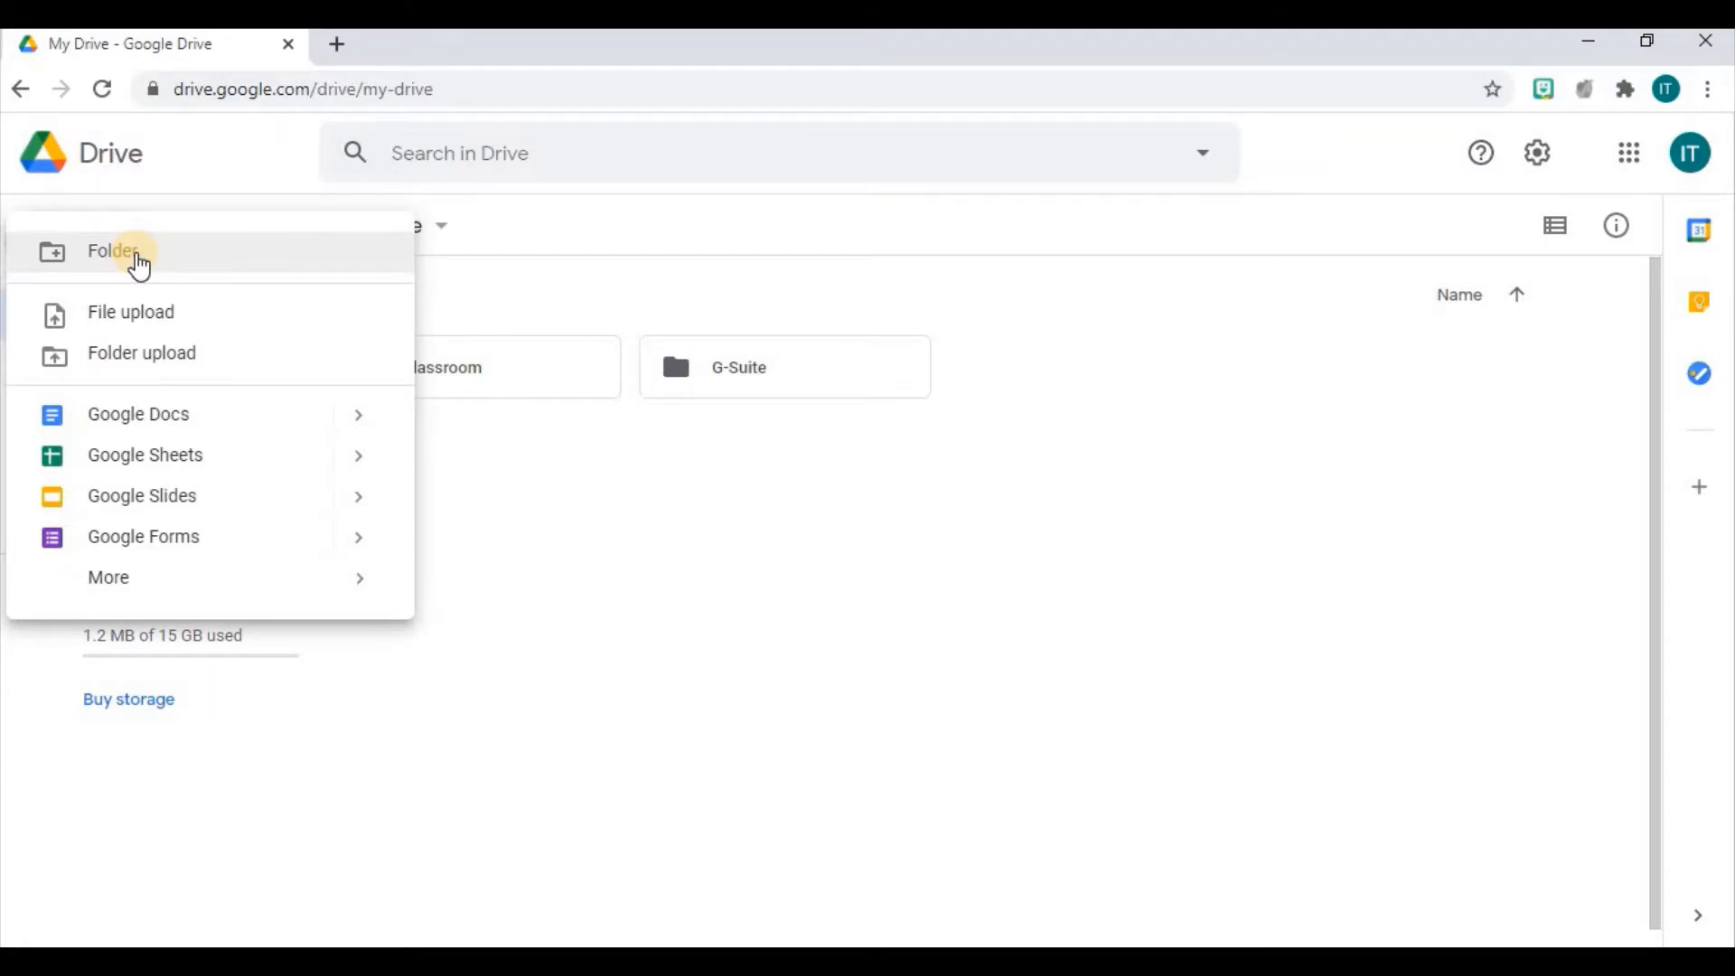
{"action": "left_click", "coordinate": [139, 262]}
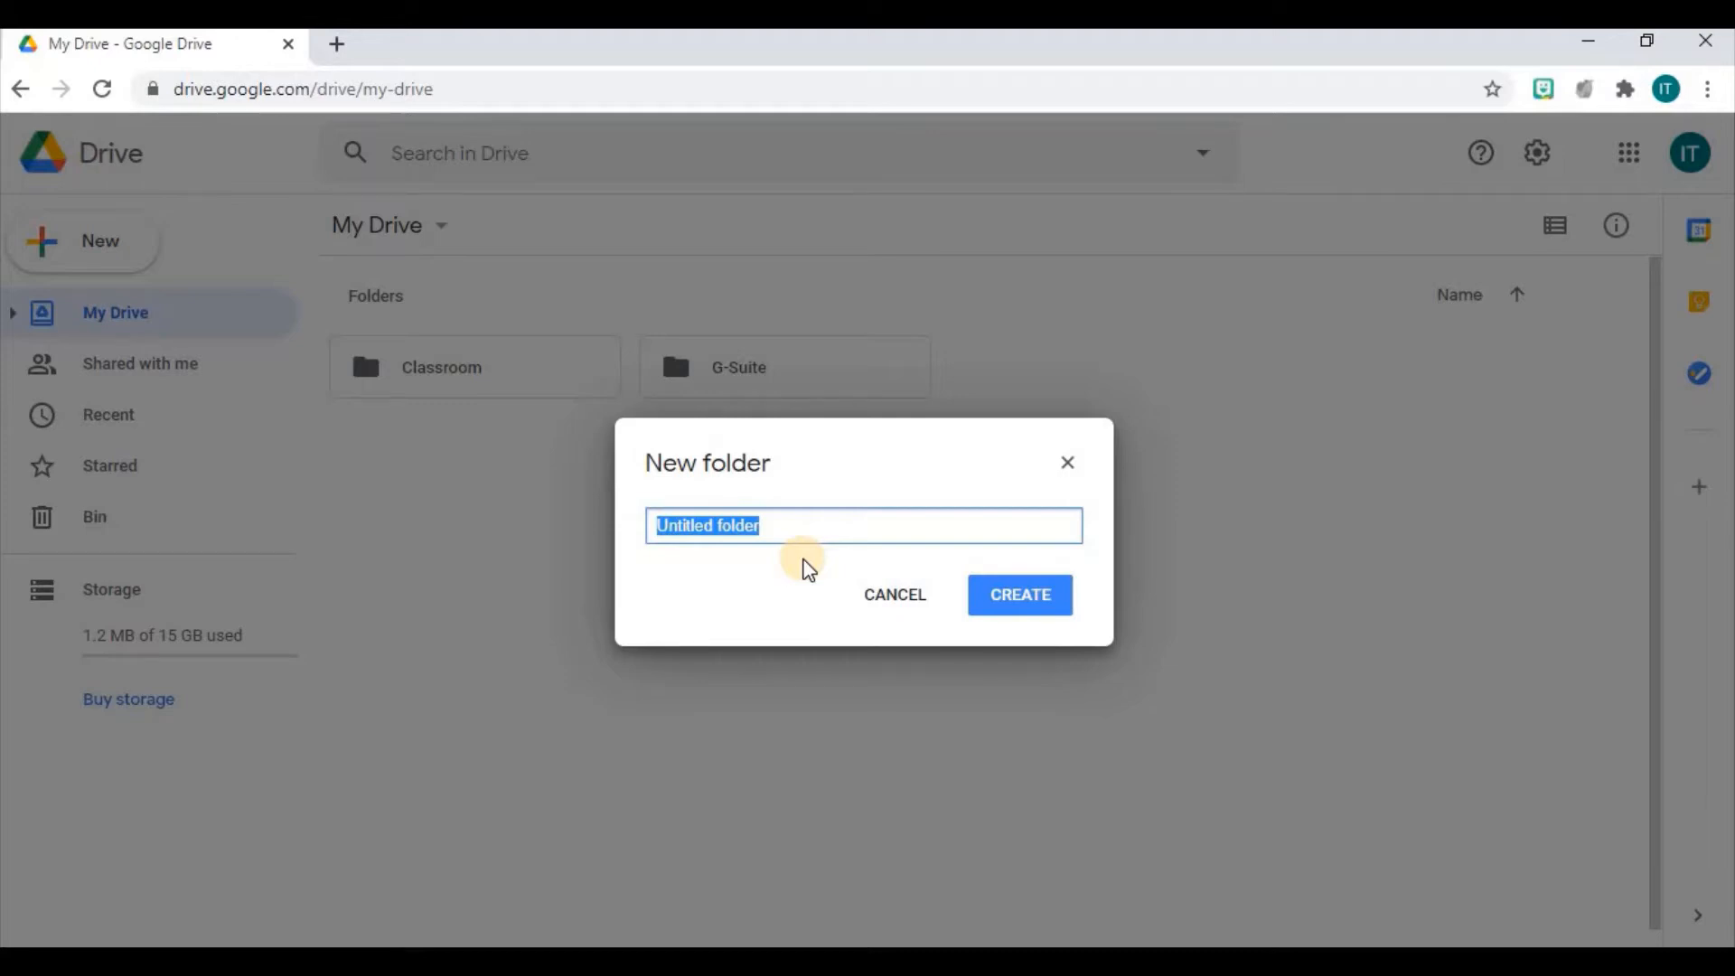
{"action": "type", "text": "Google D"}
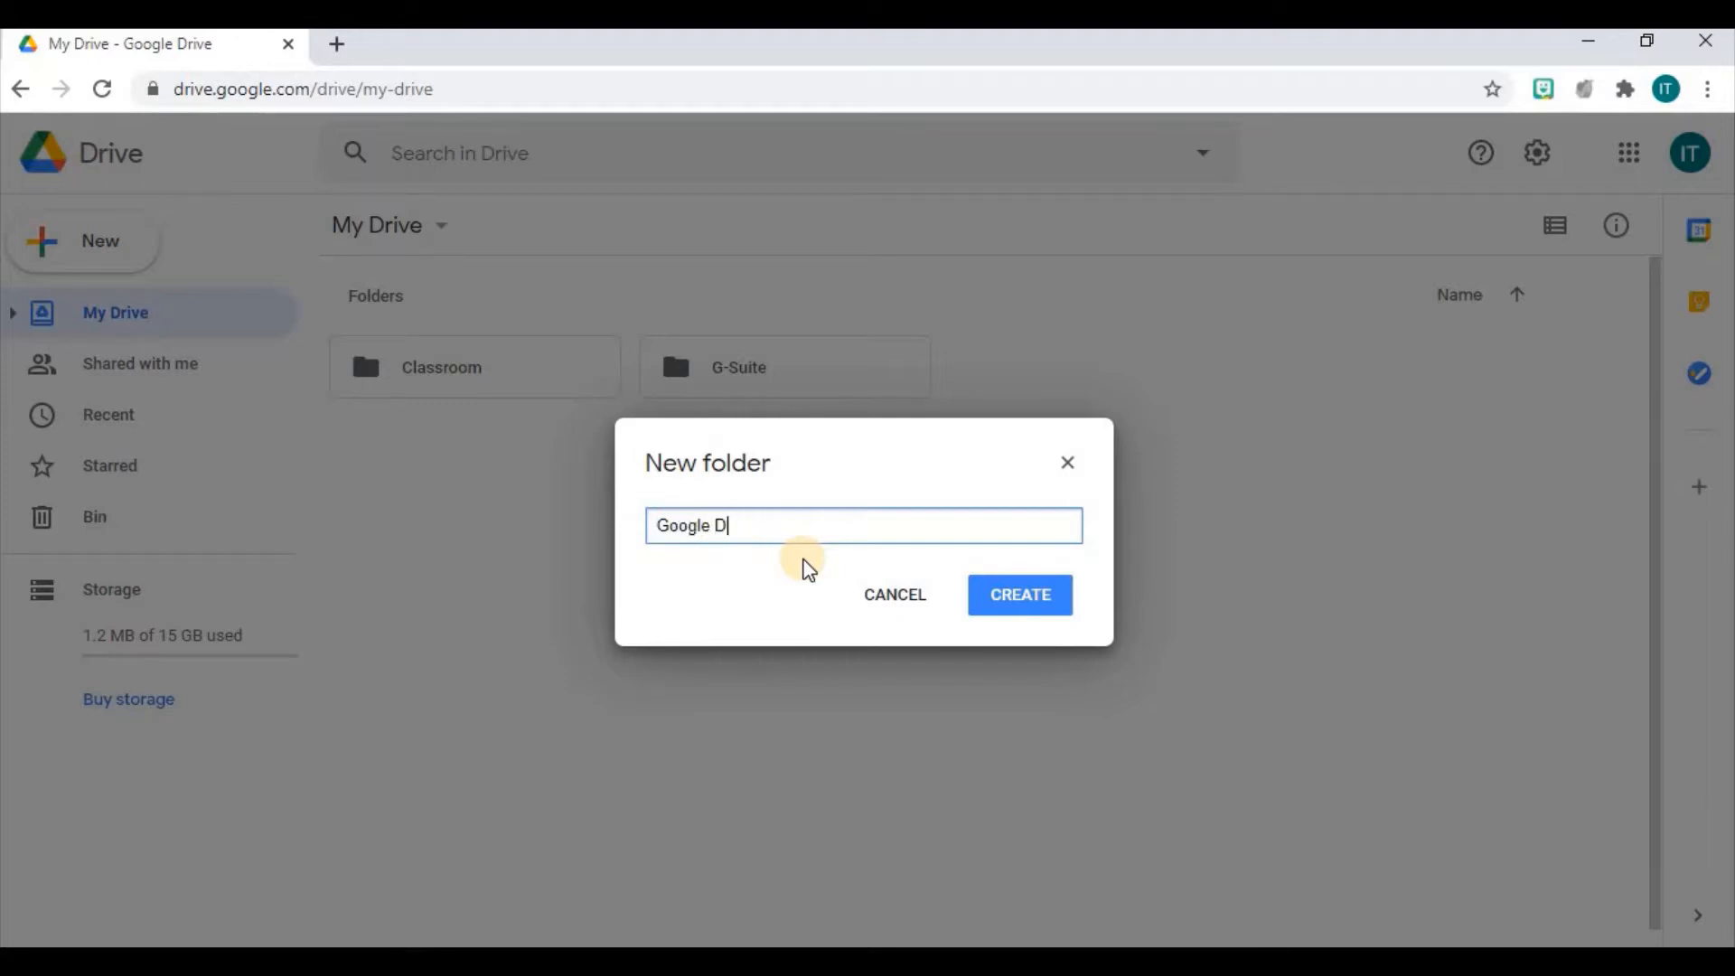
{"action": "type", "text": "ocs"}
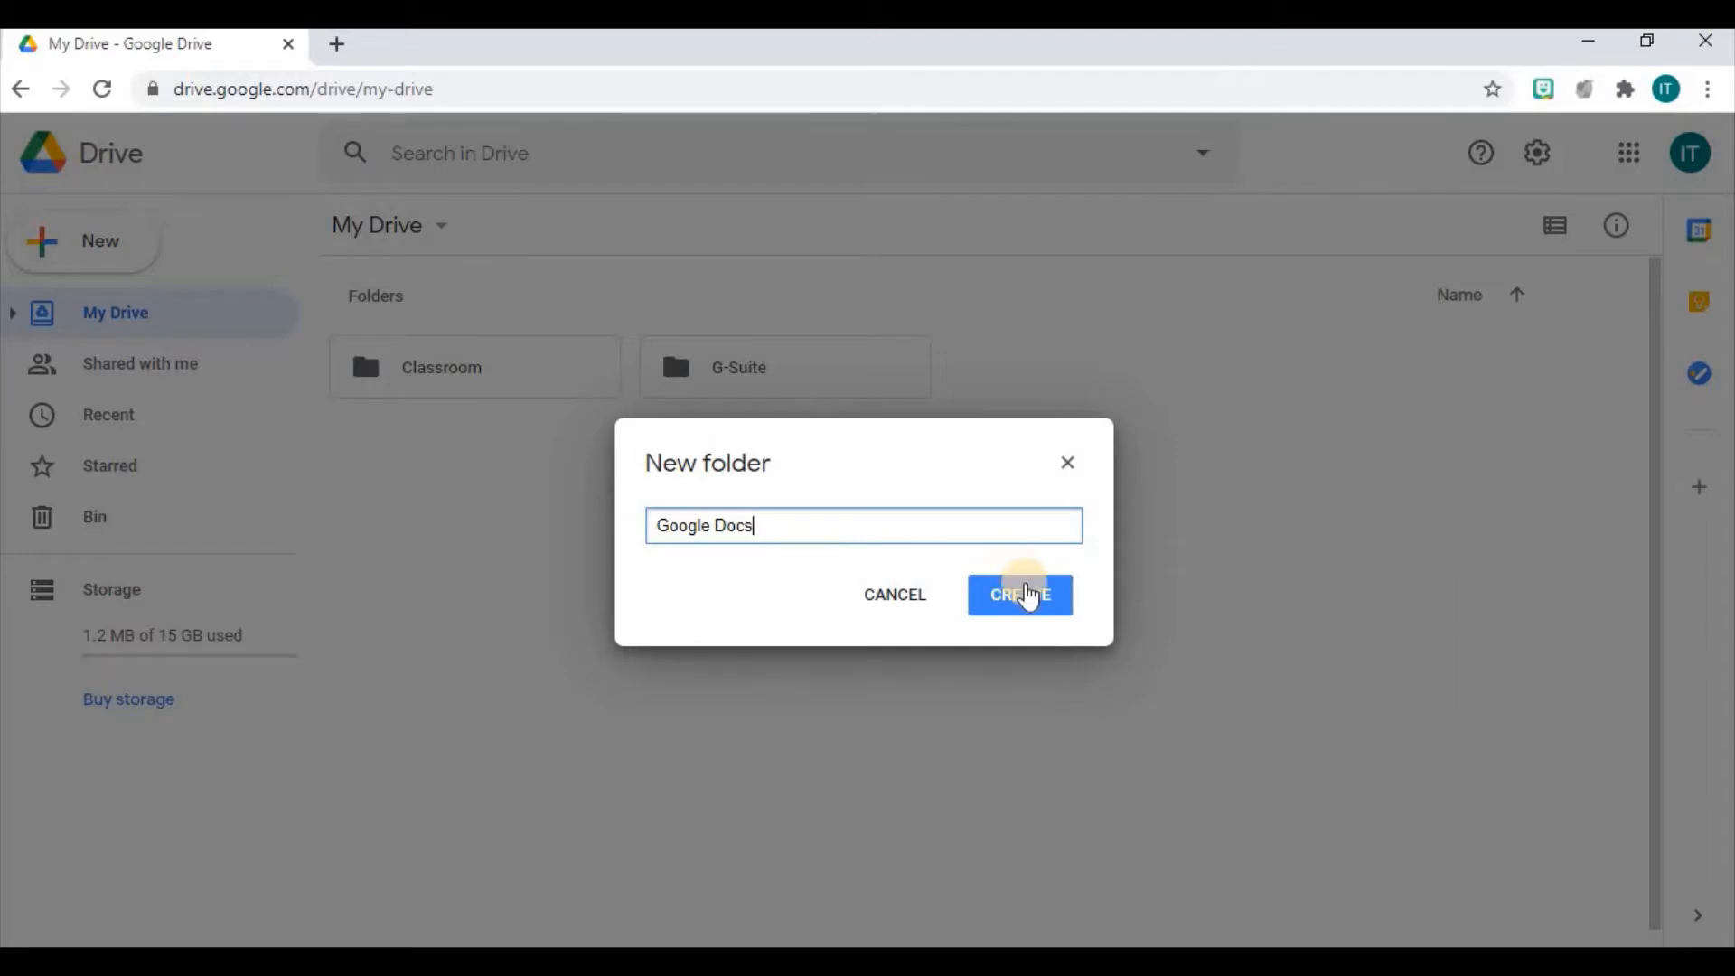
{"action": "left_click", "coordinate": [1027, 595]}
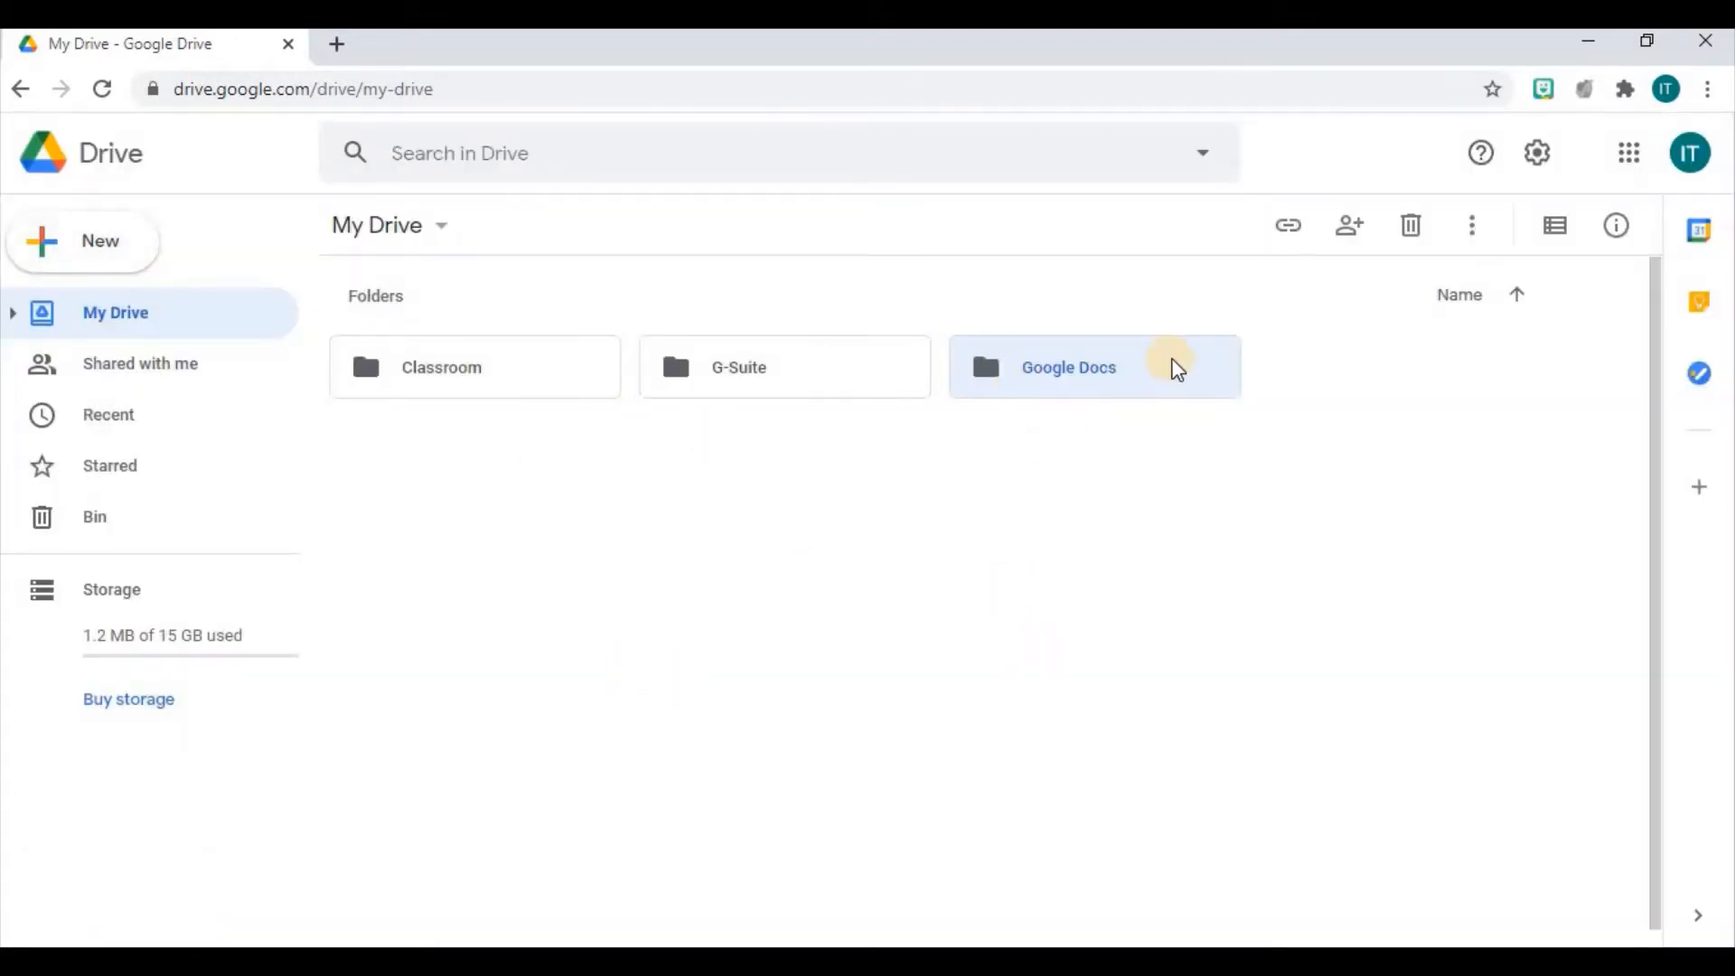
{"action": "left_click", "coordinate": [1204, 441]}
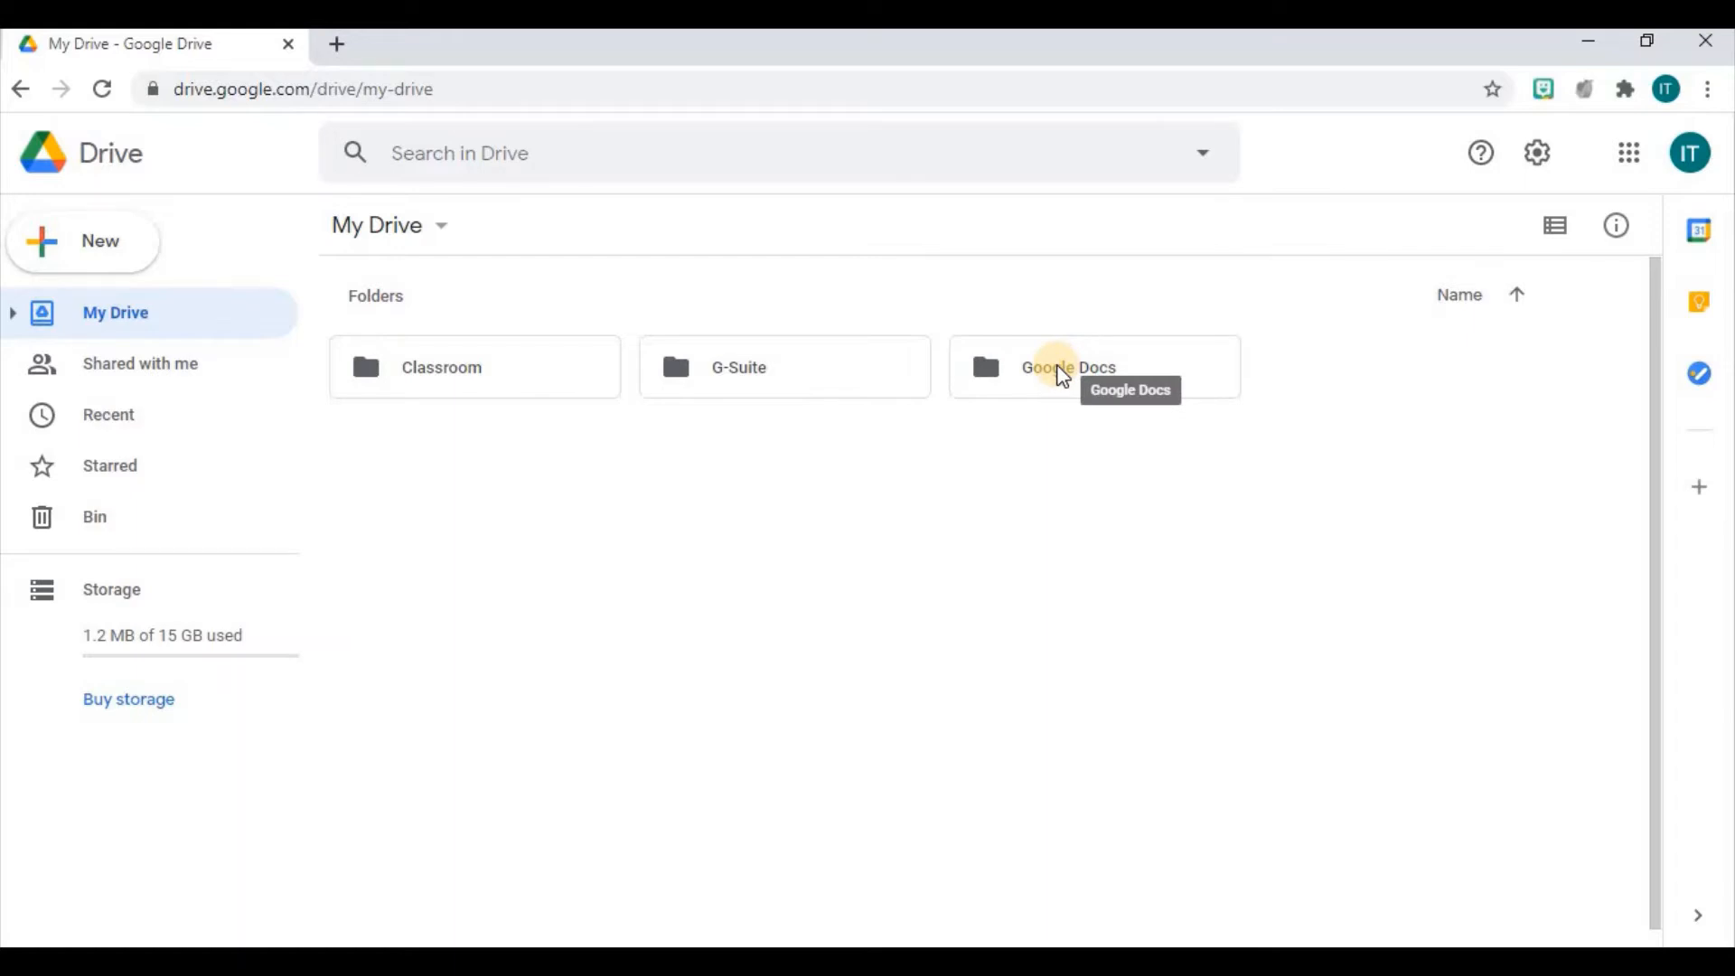
Step: Open the Google Docs folder and create a new blank Google Docs document inside it
{"action": "double_click", "coordinate": [1129, 366]}
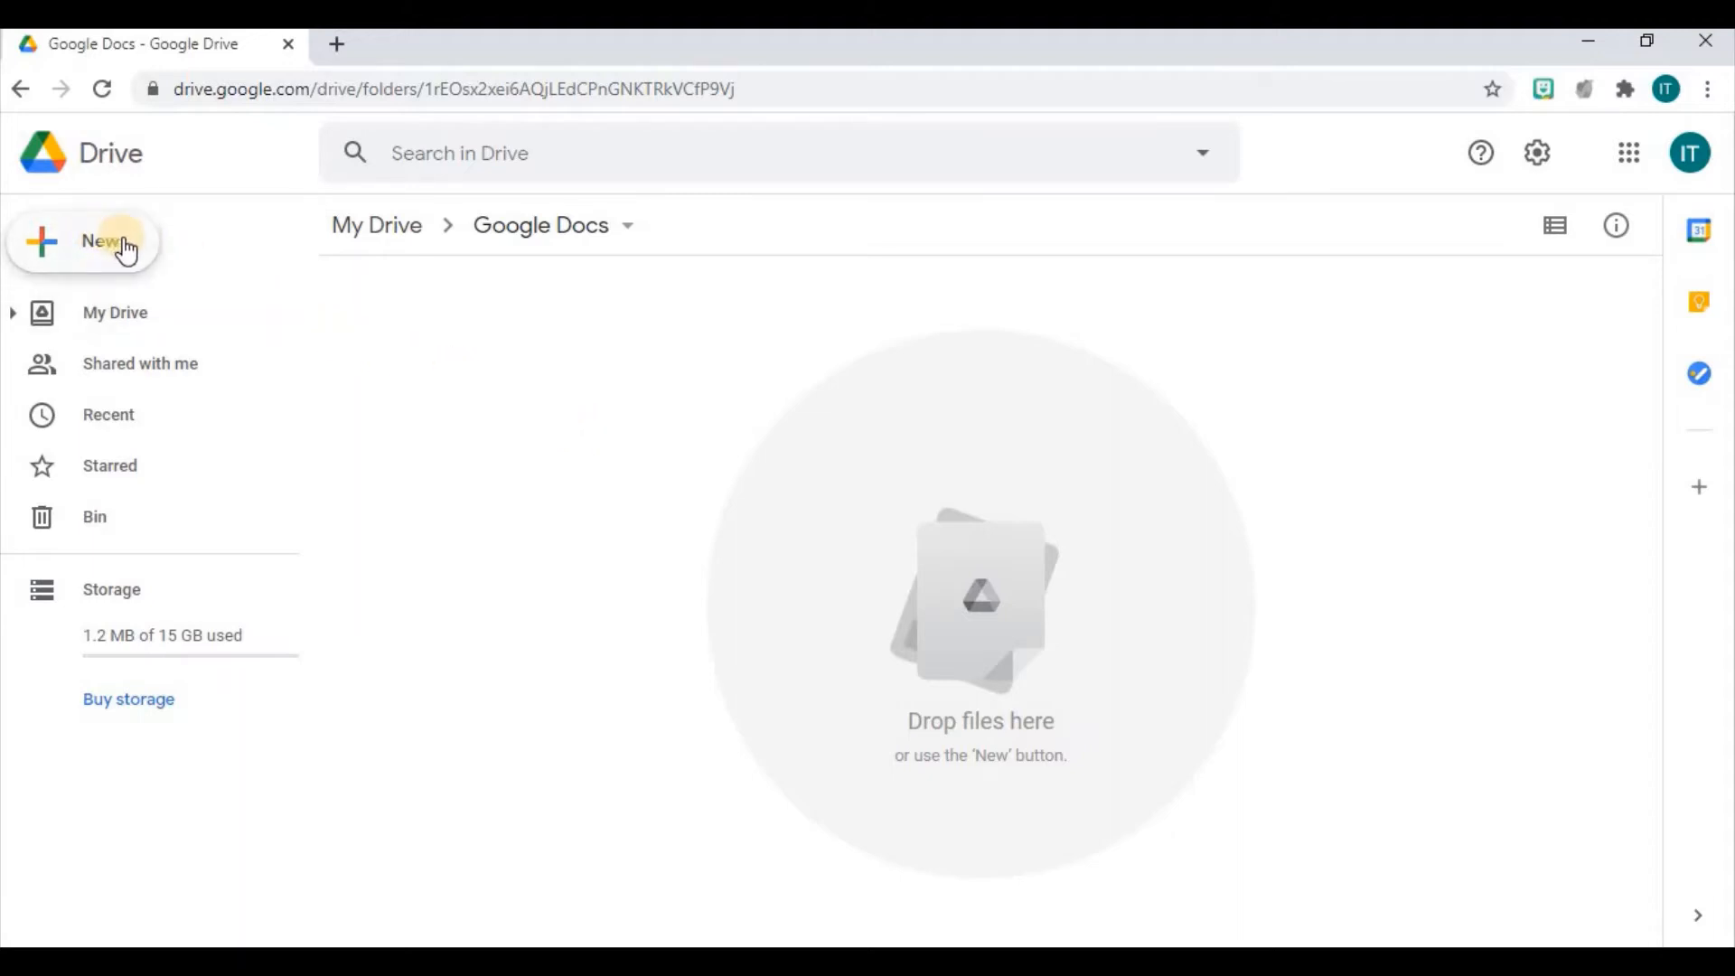
{"action": "left_click", "coordinate": [94, 249]}
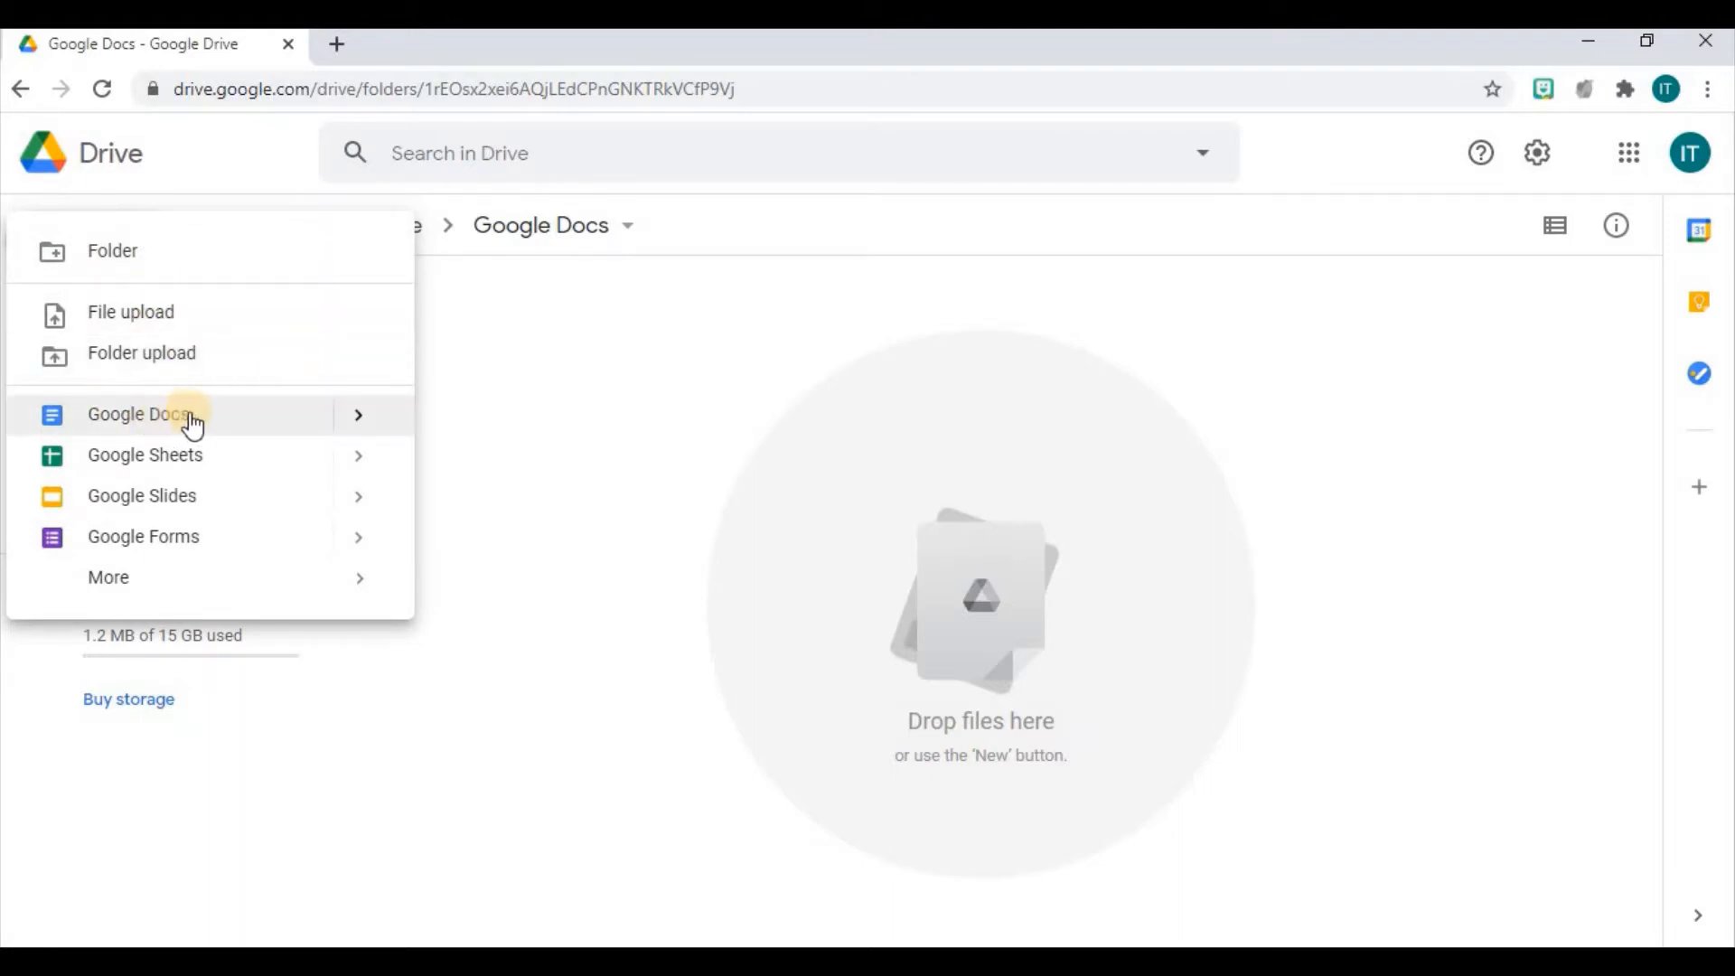
{"action": "left_click", "coordinate": [156, 415]}
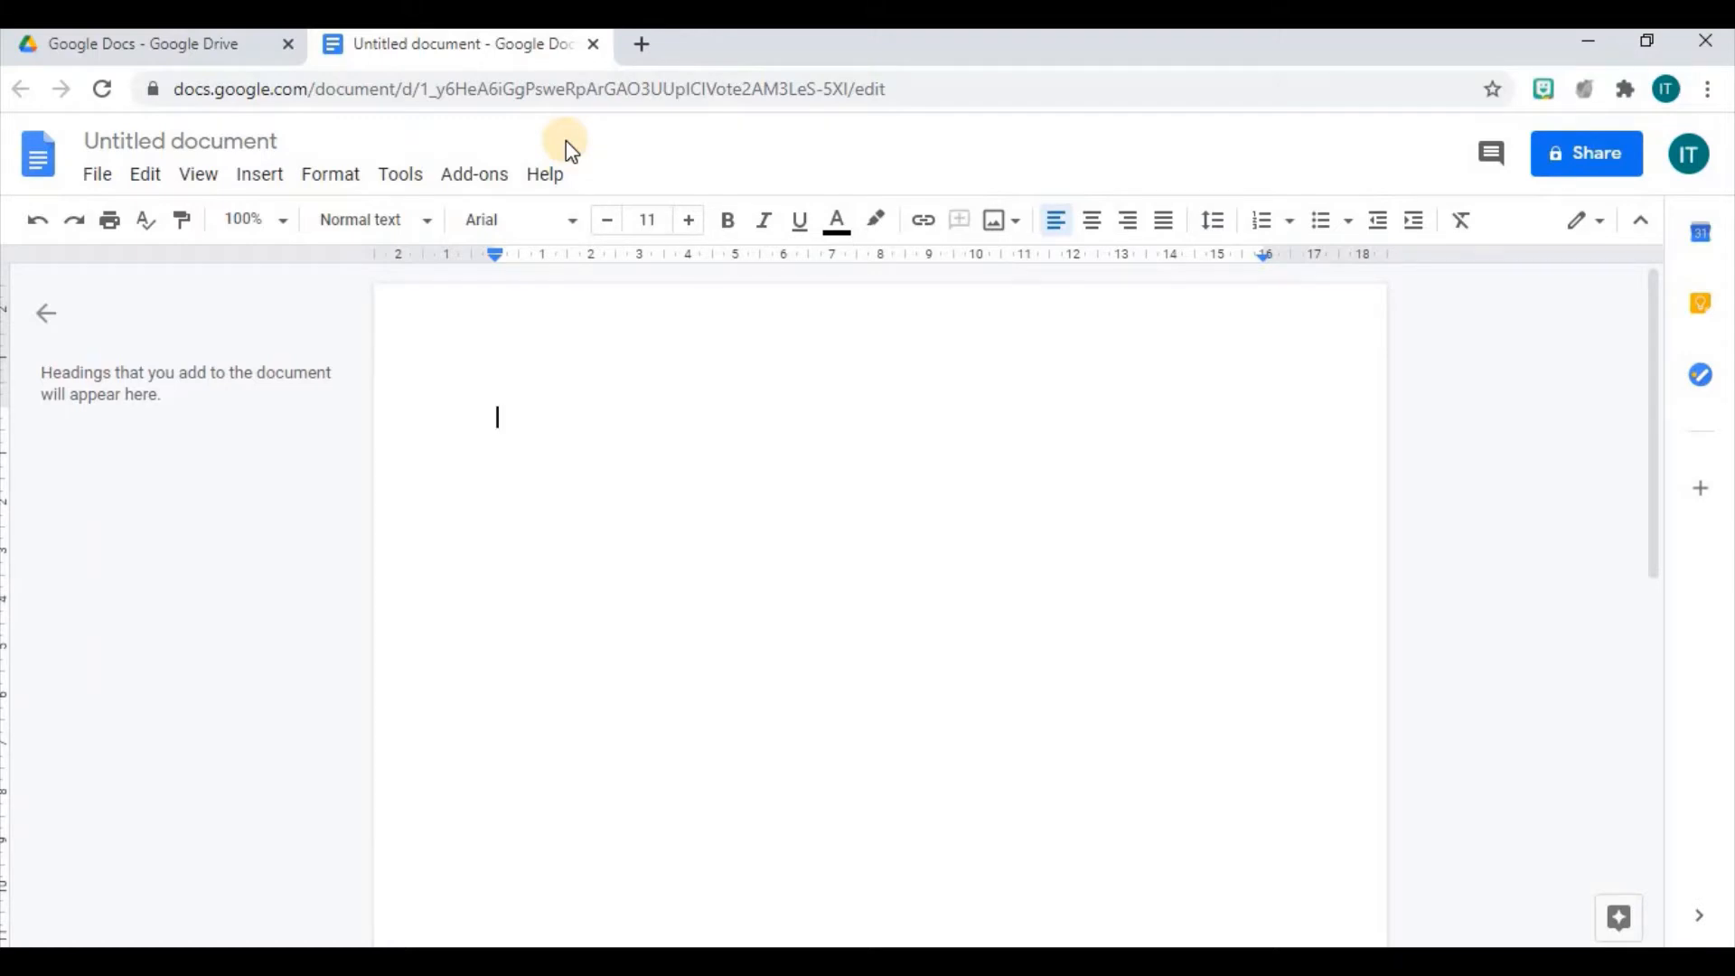
Step: Rename the untitled document as "My Research"
{"action": "left_click", "coordinate": [167, 145]}
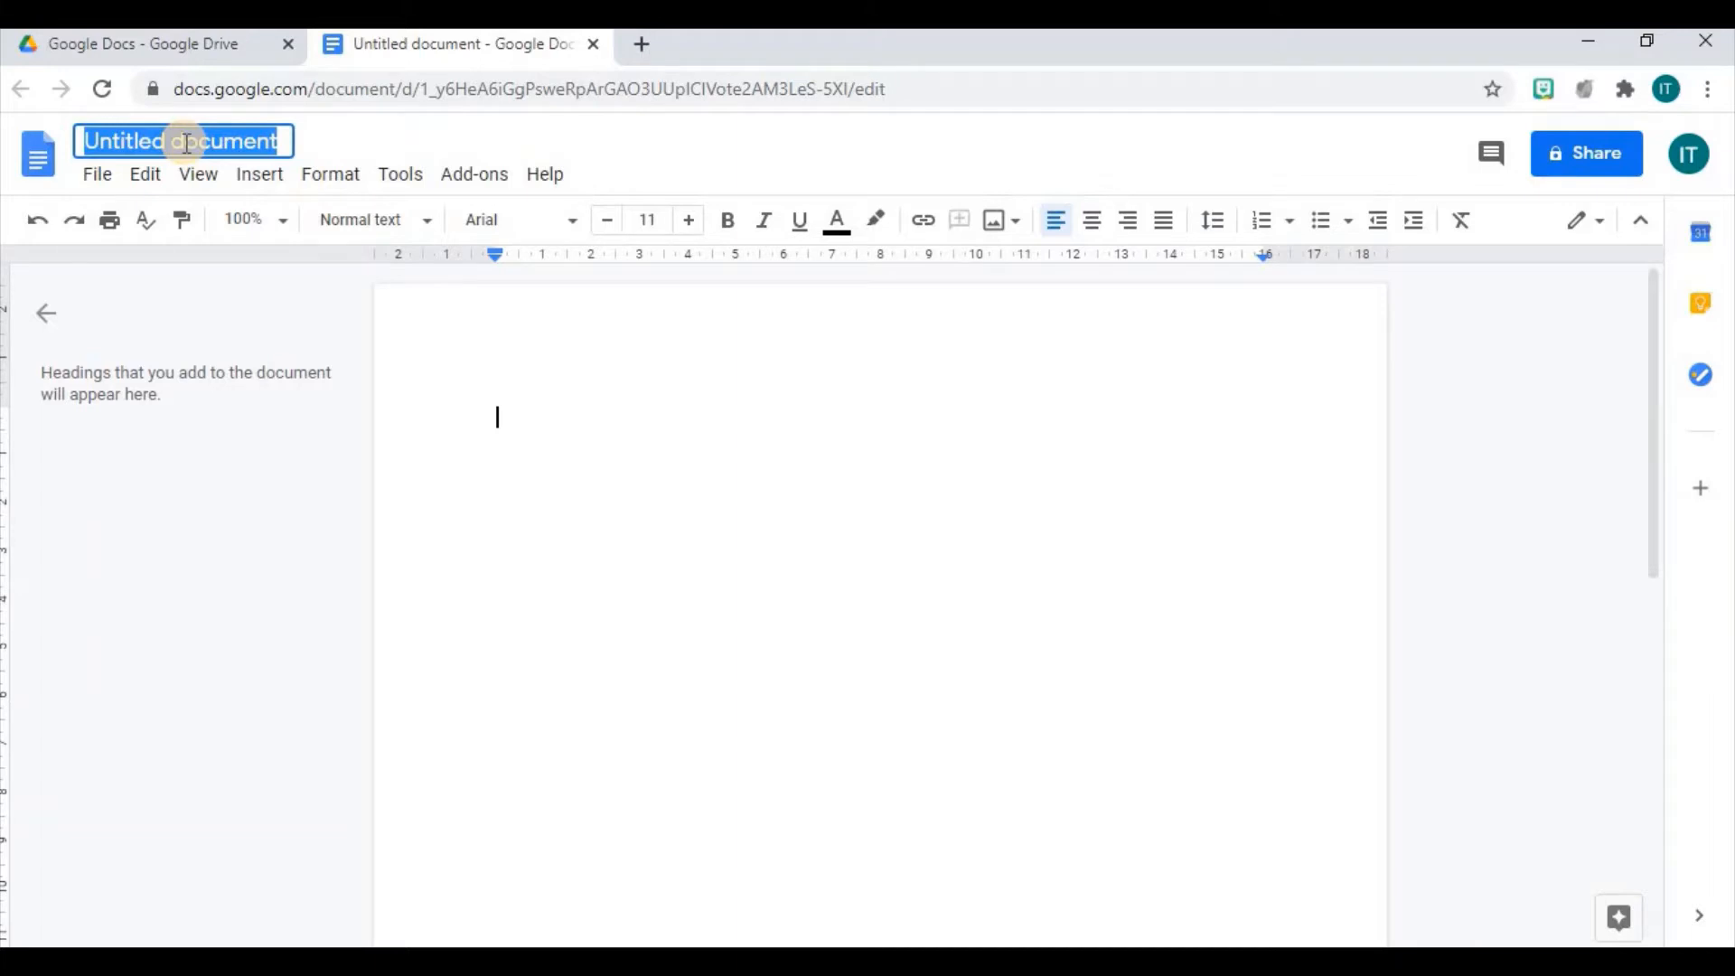
{"action": "type", "text": "my Re"}
{"action": "type", "text": "search"}
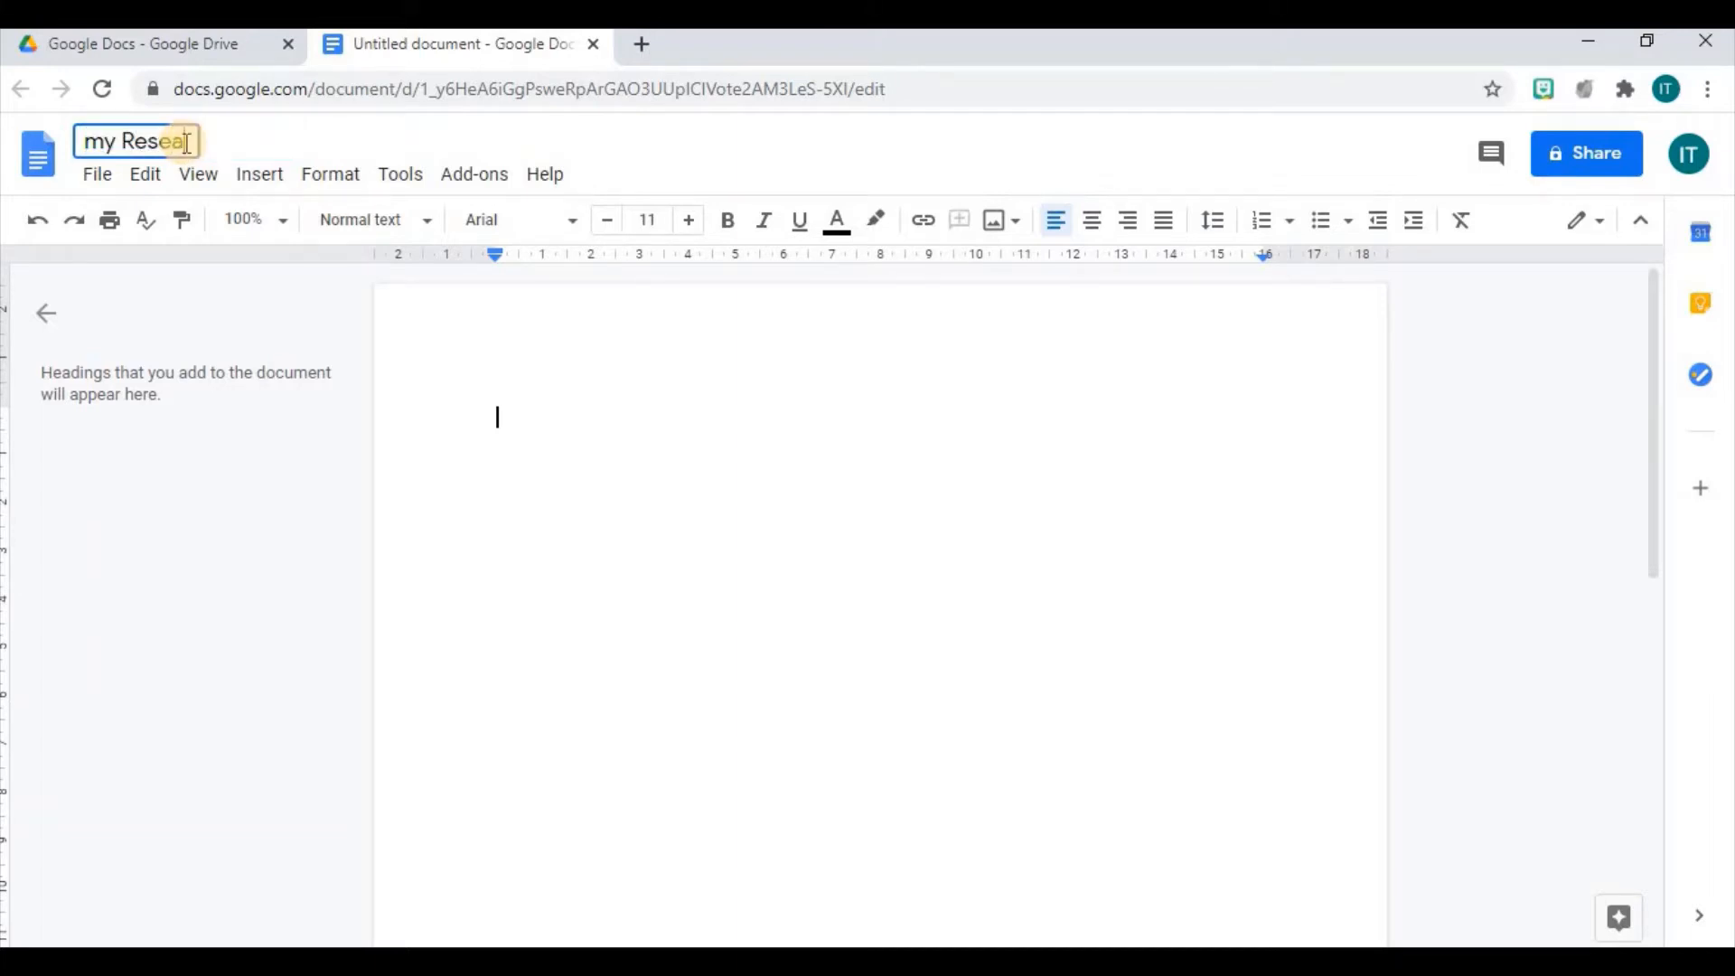
{"action": "left_click", "coordinate": [104, 143]}
{"action": "key", "text": "BackSpace"}
{"action": "type", "text": "M"}
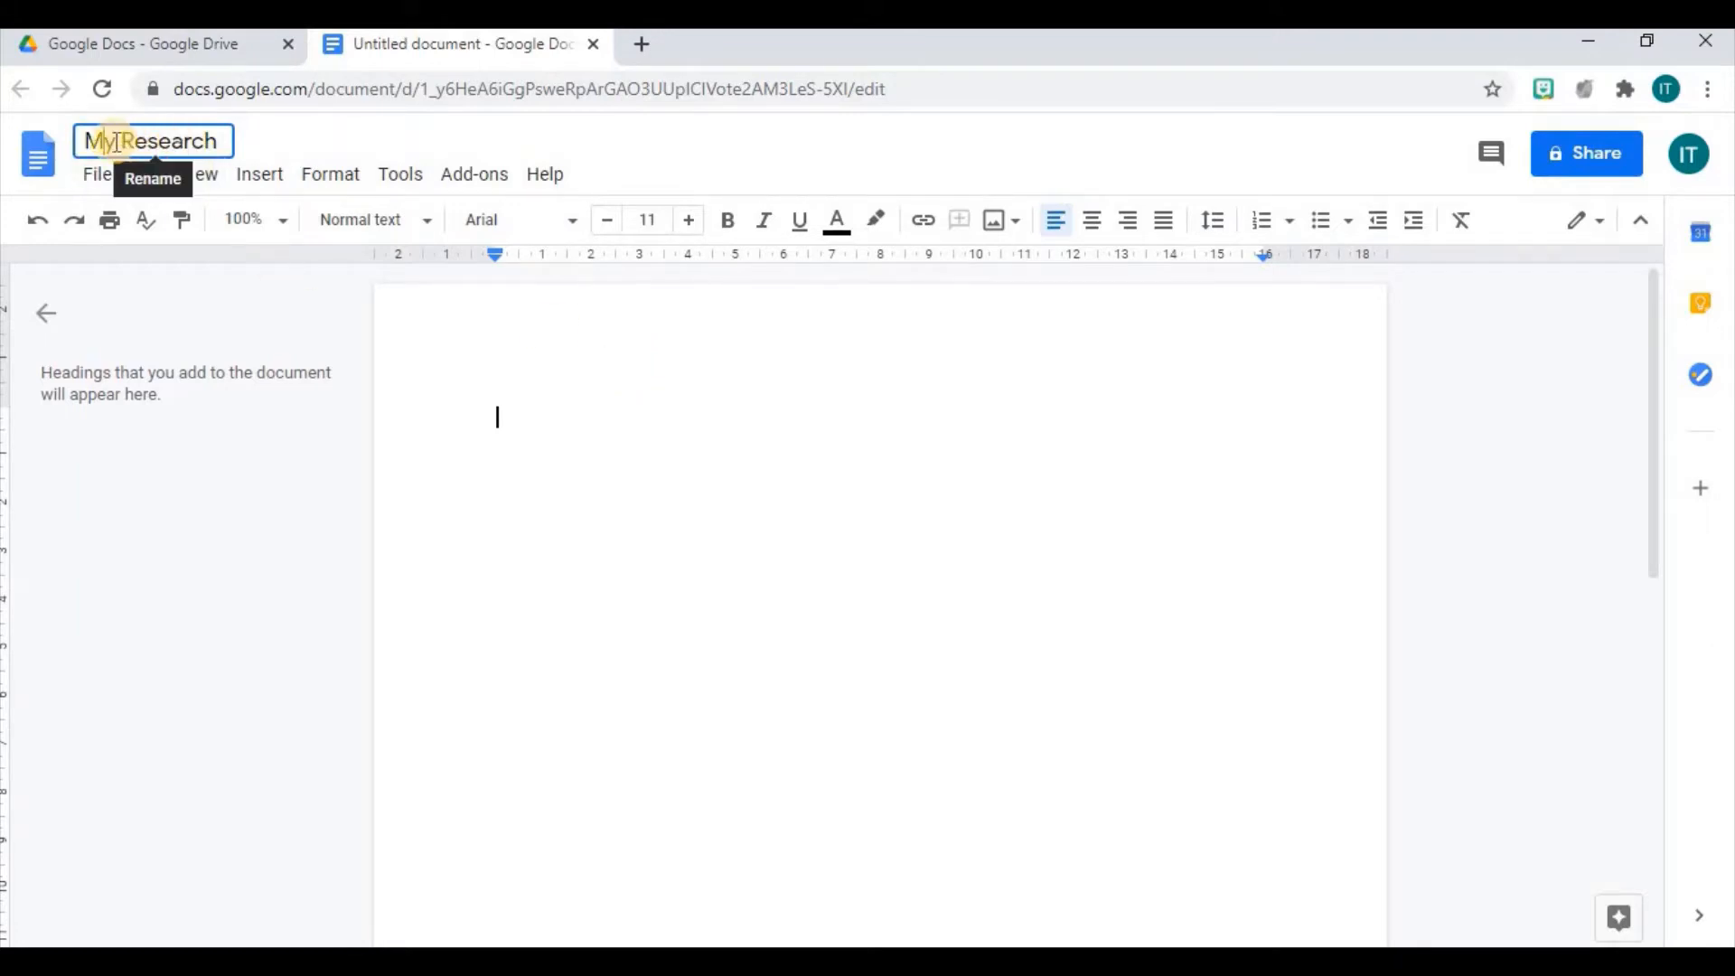
{"action": "left_click", "coordinate": [630, 472]}
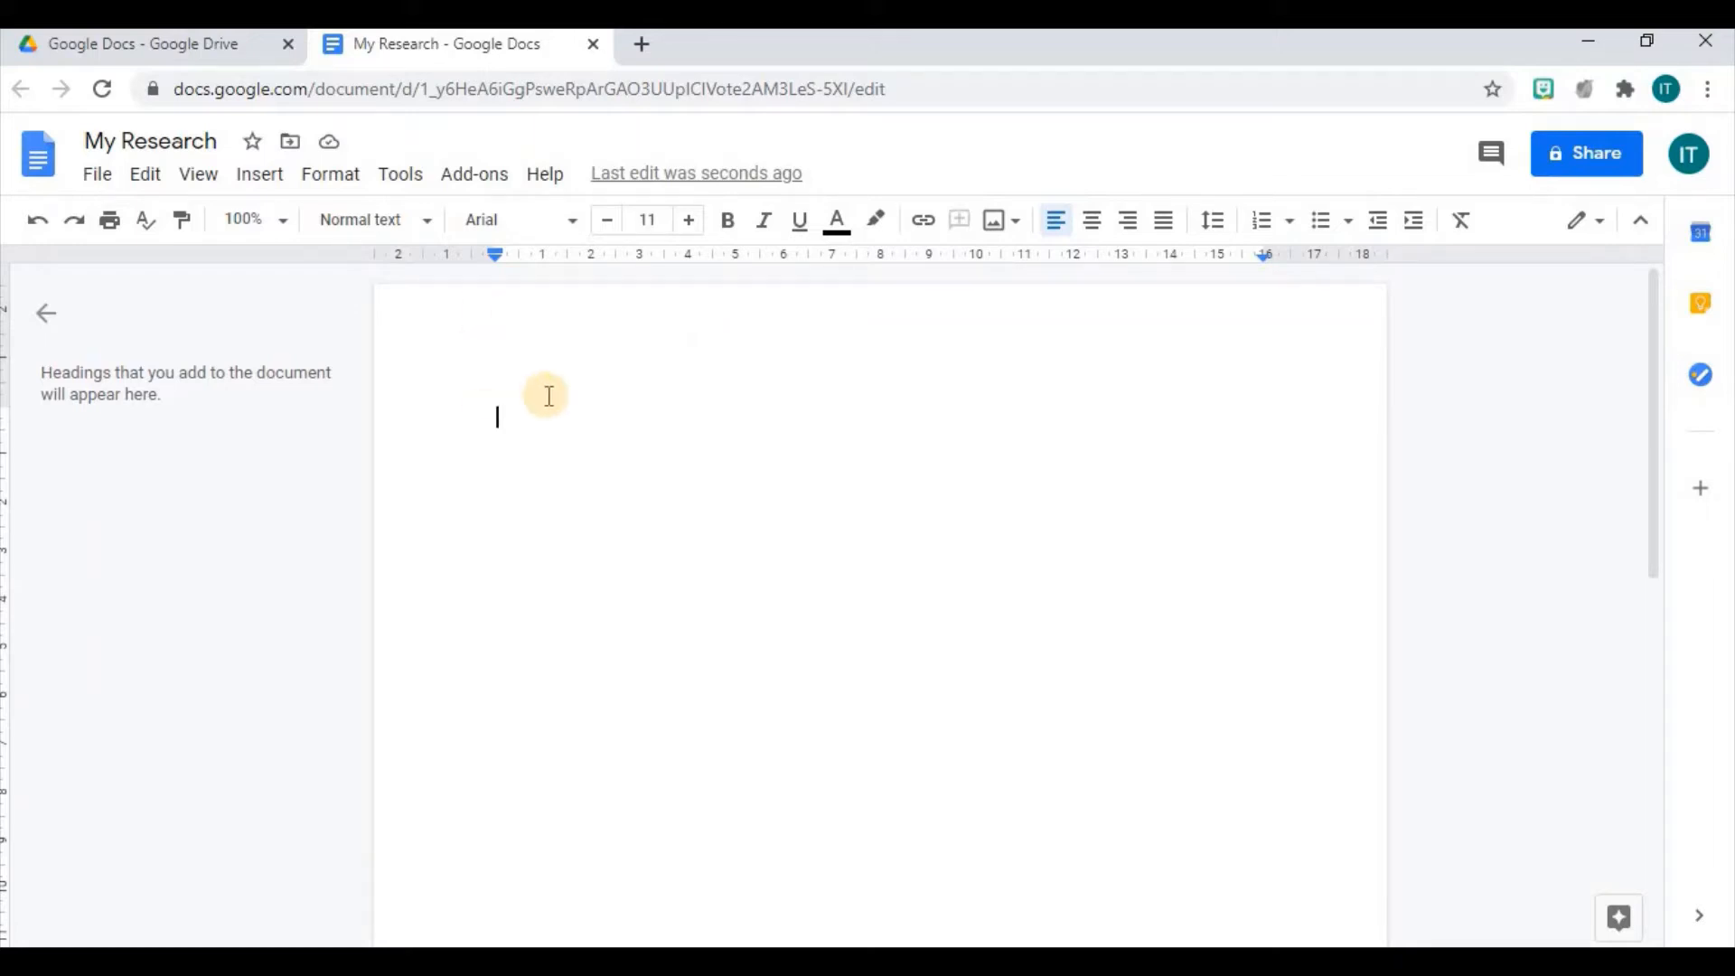
Step: Enter "My Research" on the first line and "Google Docs" below it, leaving a blank line between them
{"action": "type", "text": "My Research"}
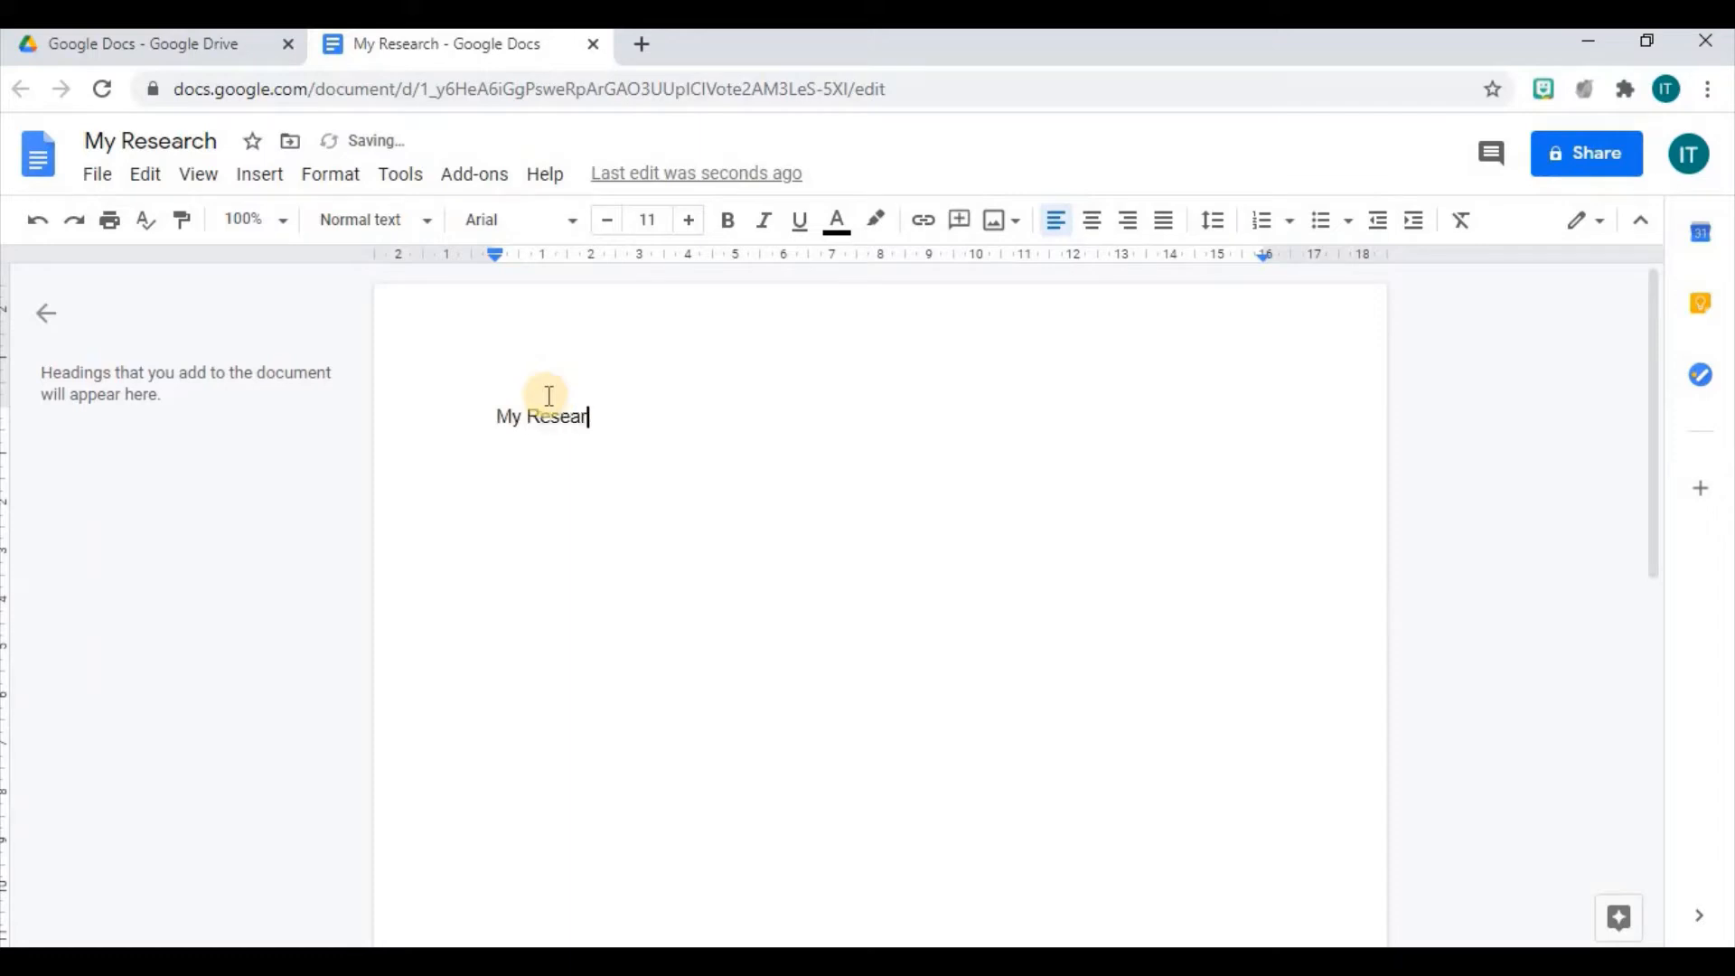
{"action": "left_click", "coordinate": [503, 415]}
{"action": "left_click", "coordinate": [618, 418]}
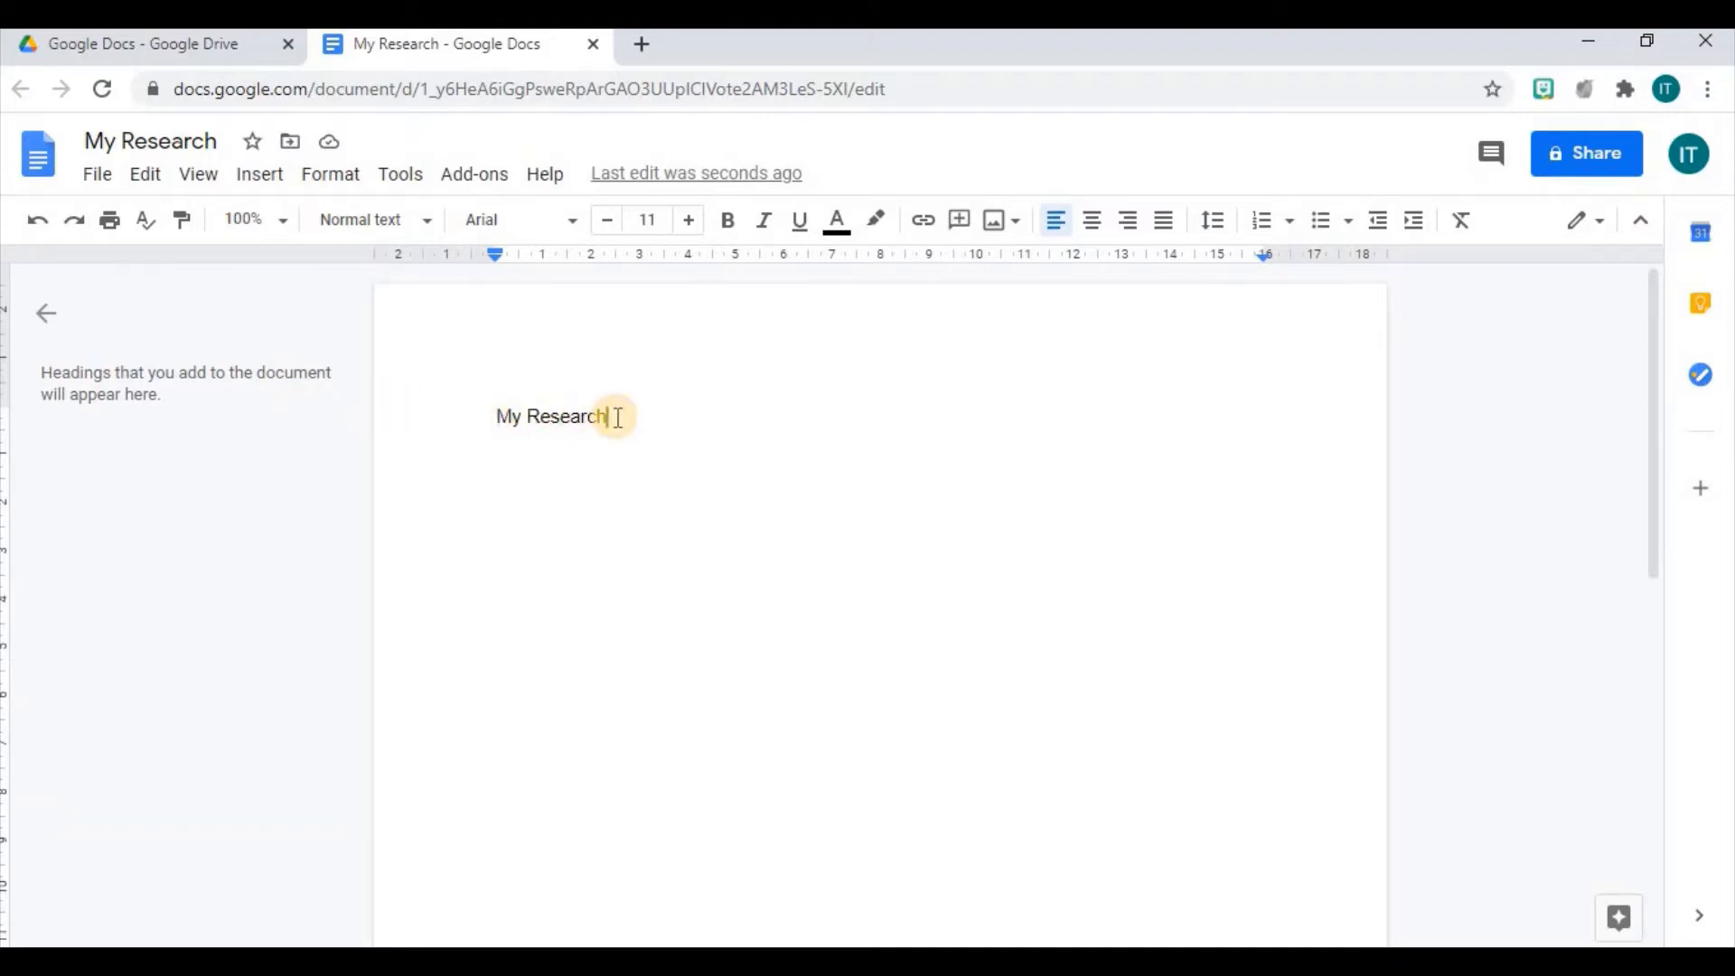
{"action": "key", "text": "Return"}
{"action": "key", "text": "Return"}
{"action": "type", "text": "Googl"}
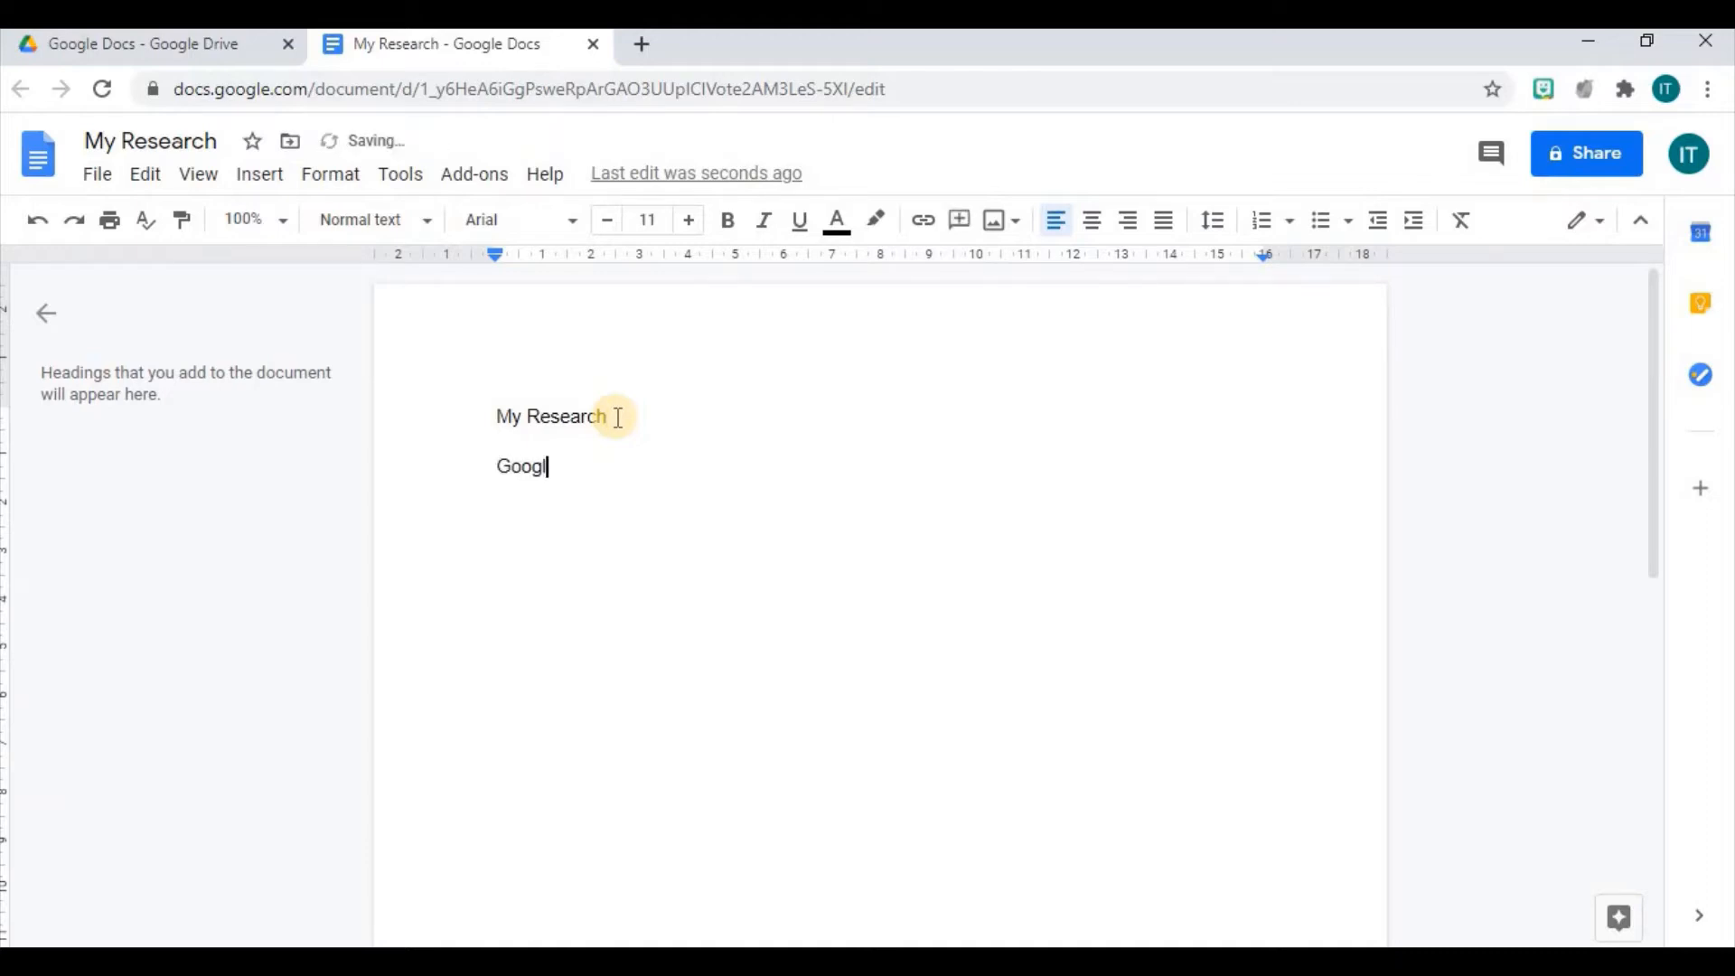
{"action": "type", "text": "e Docs"}
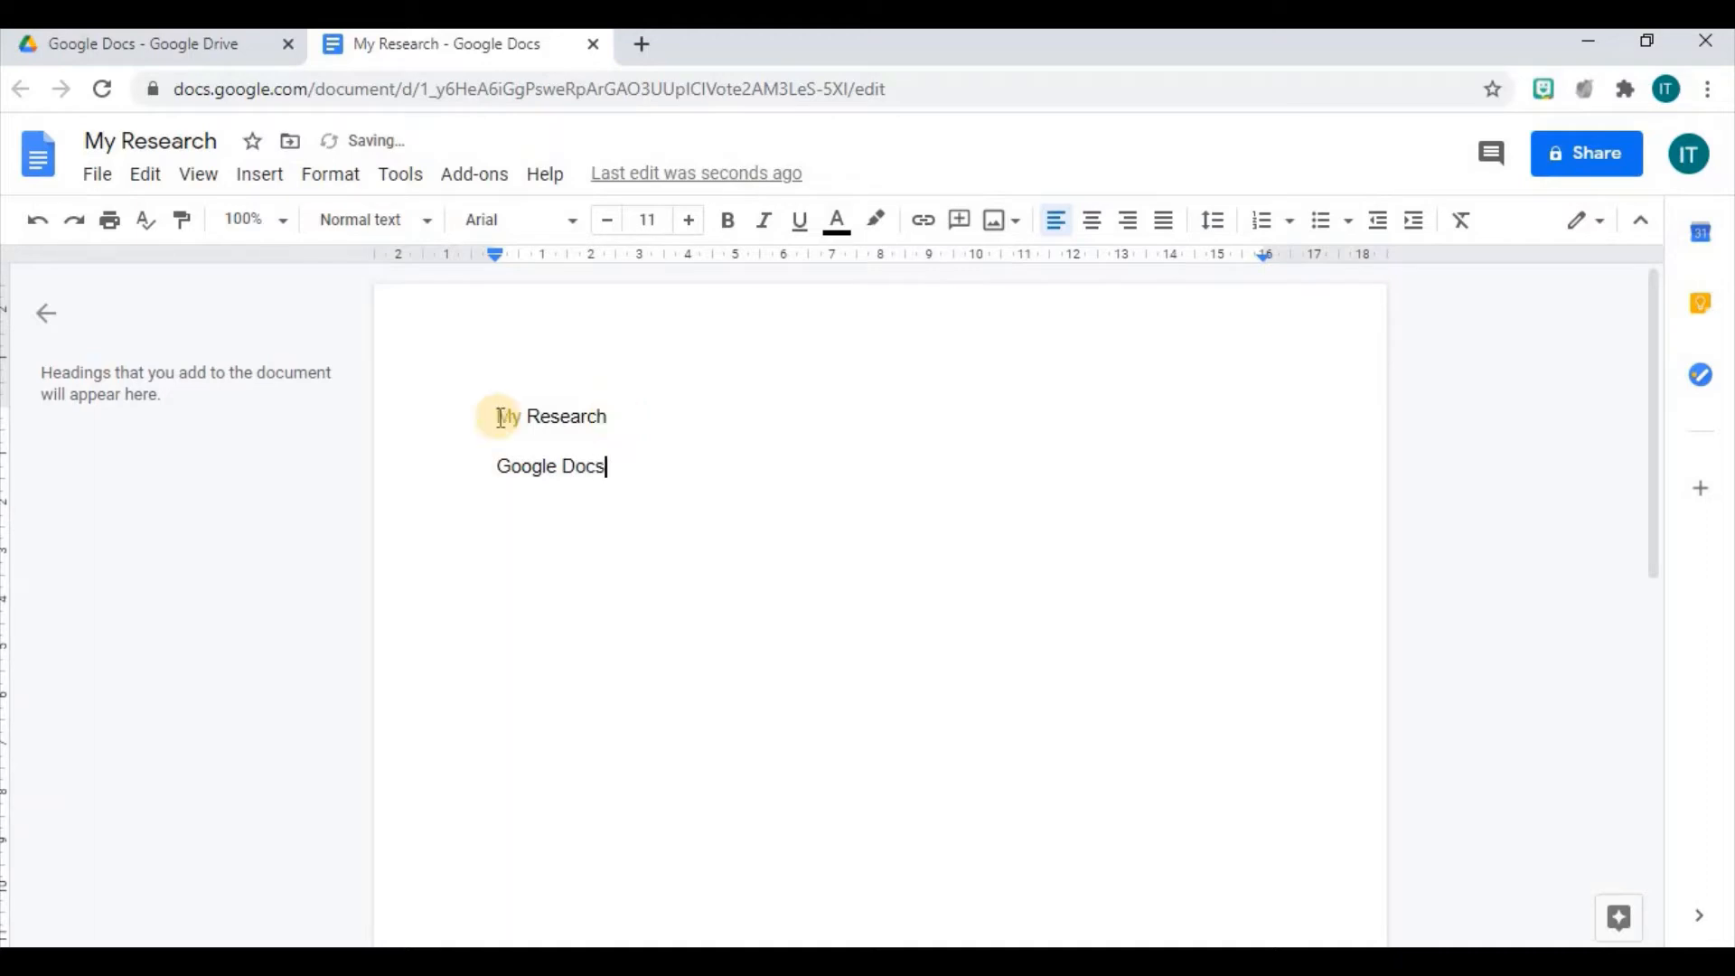
Step: Apply the Title style to the "My Research" line
{"action": "left_click", "coordinate": [500, 416]}
{"action": "triple_click", "coordinate": [631, 422]}
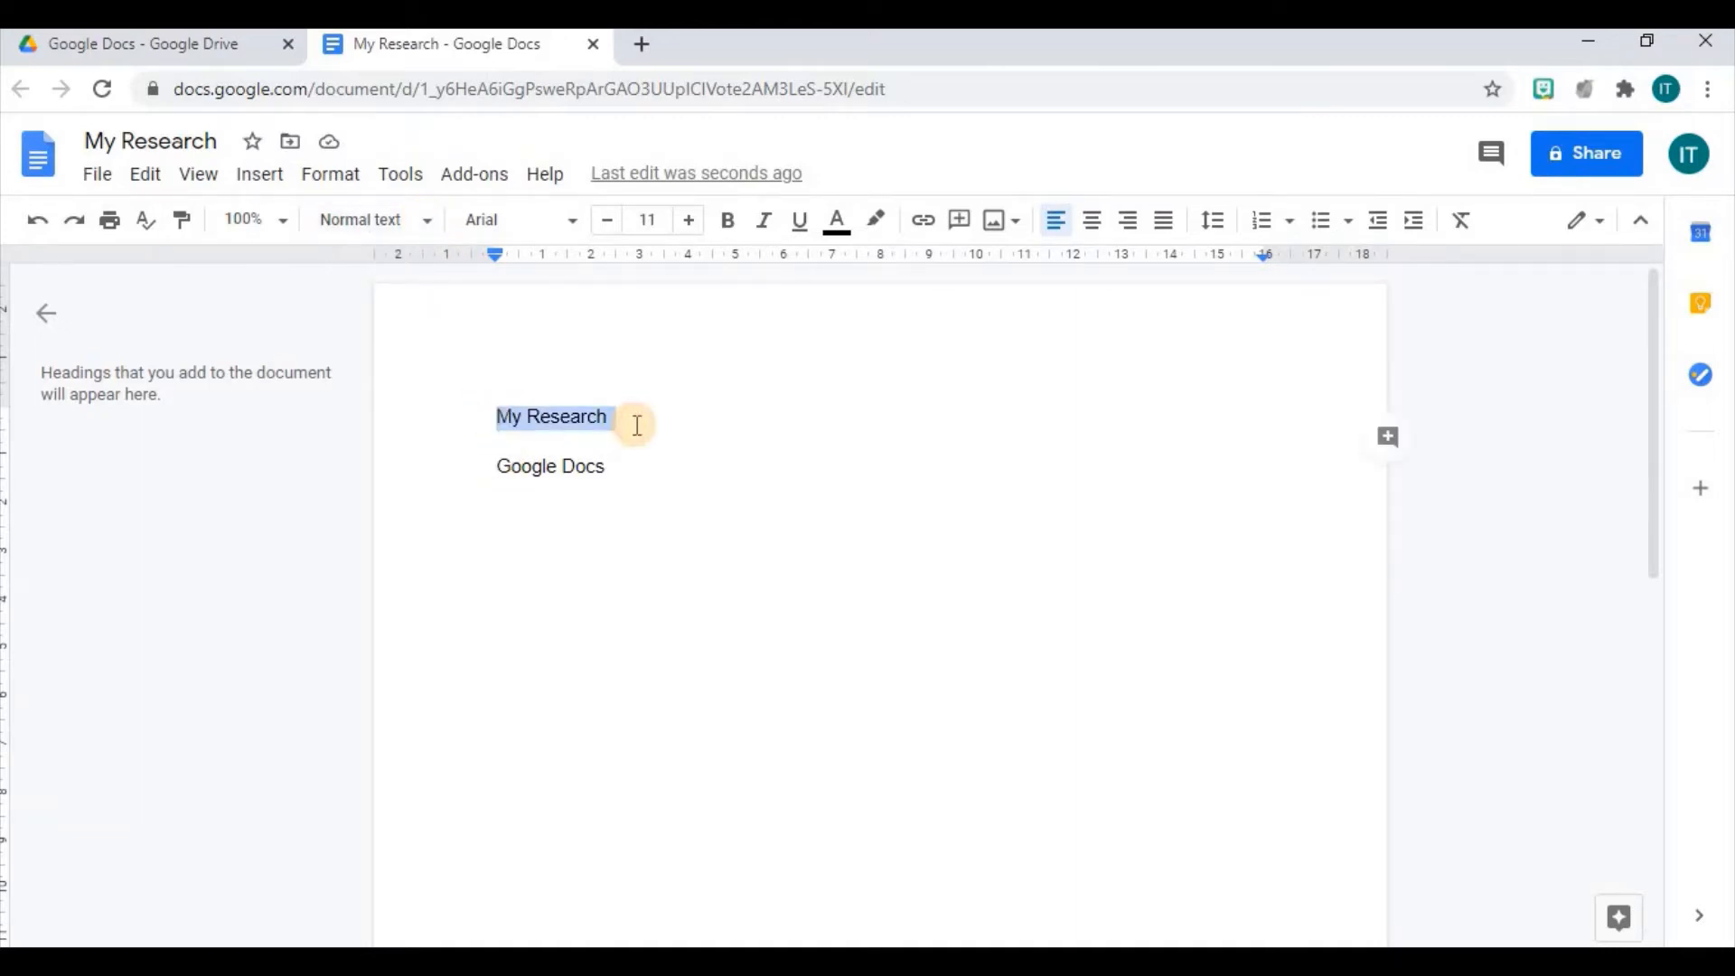
{"action": "left_click", "coordinate": [504, 416]}
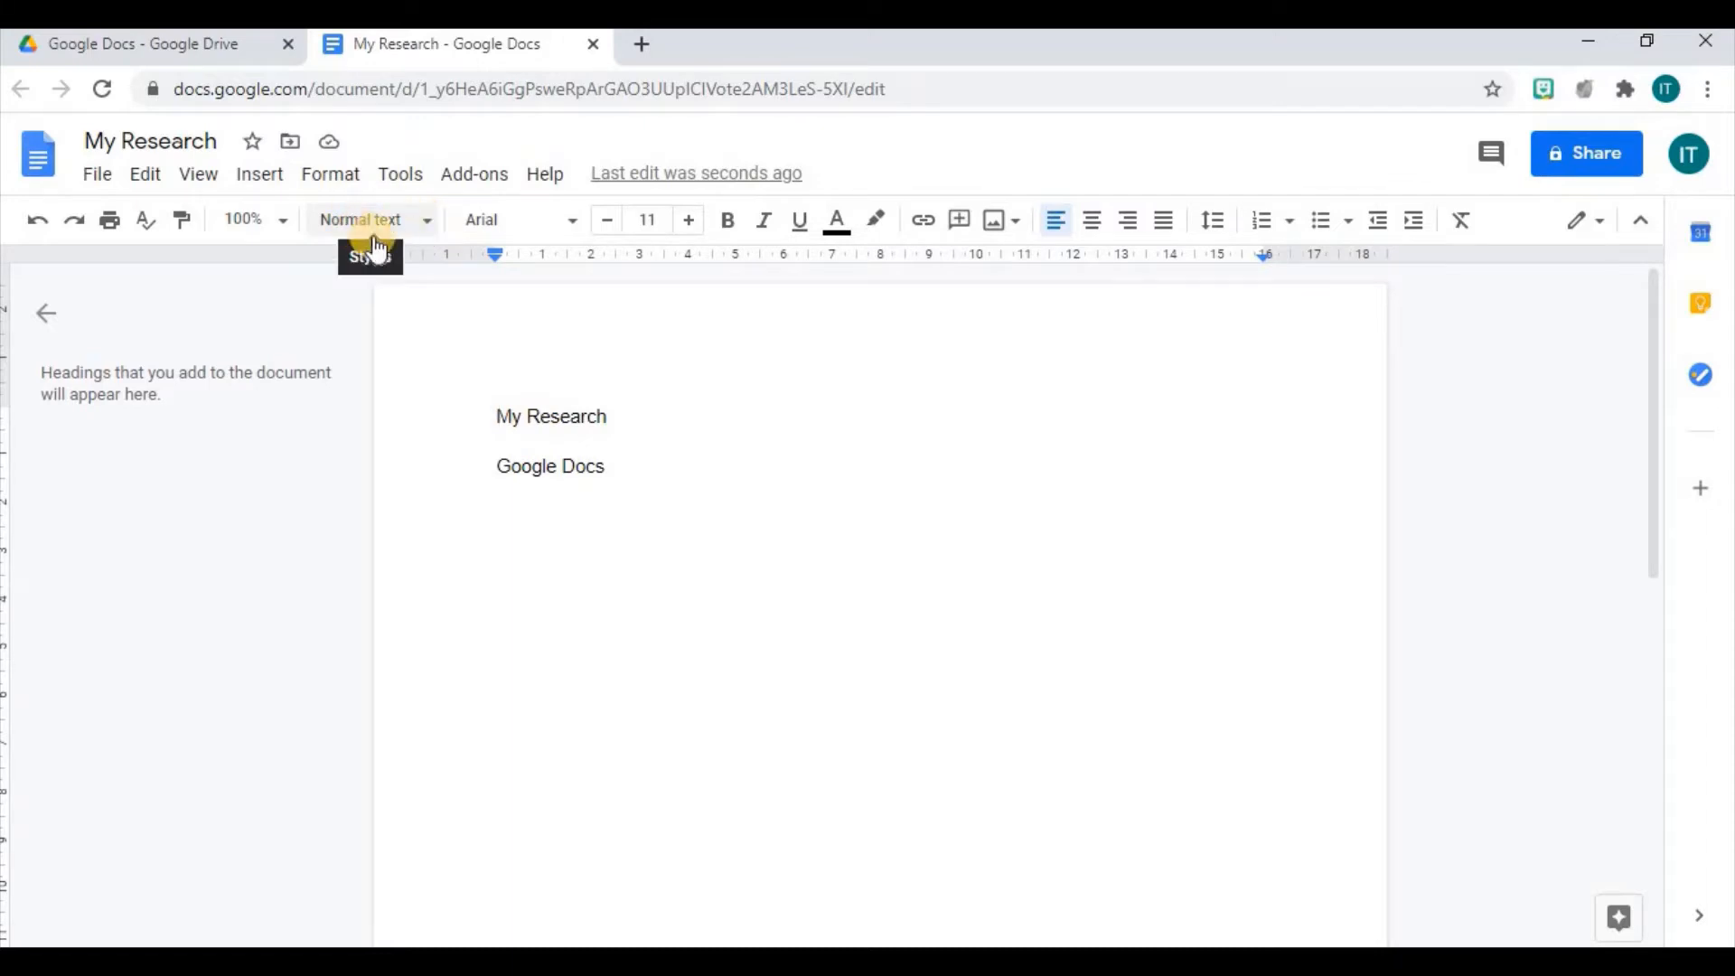
{"action": "left_click", "coordinate": [427, 223]}
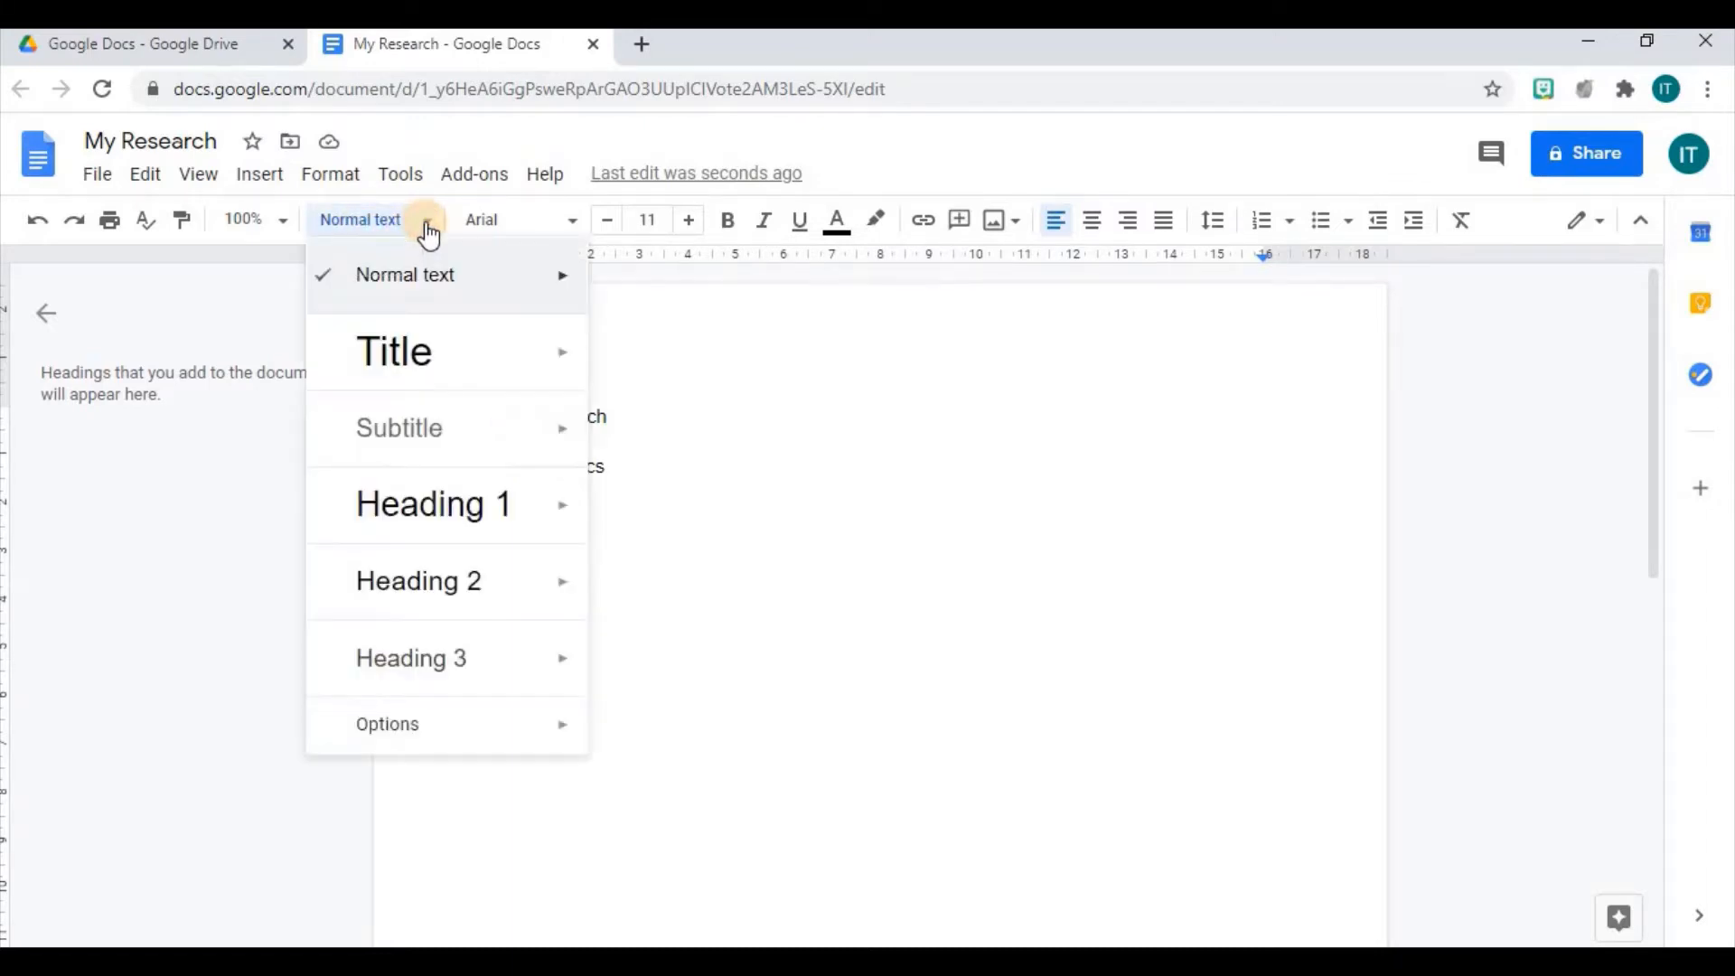
{"action": "left_click", "coordinate": [424, 366]}
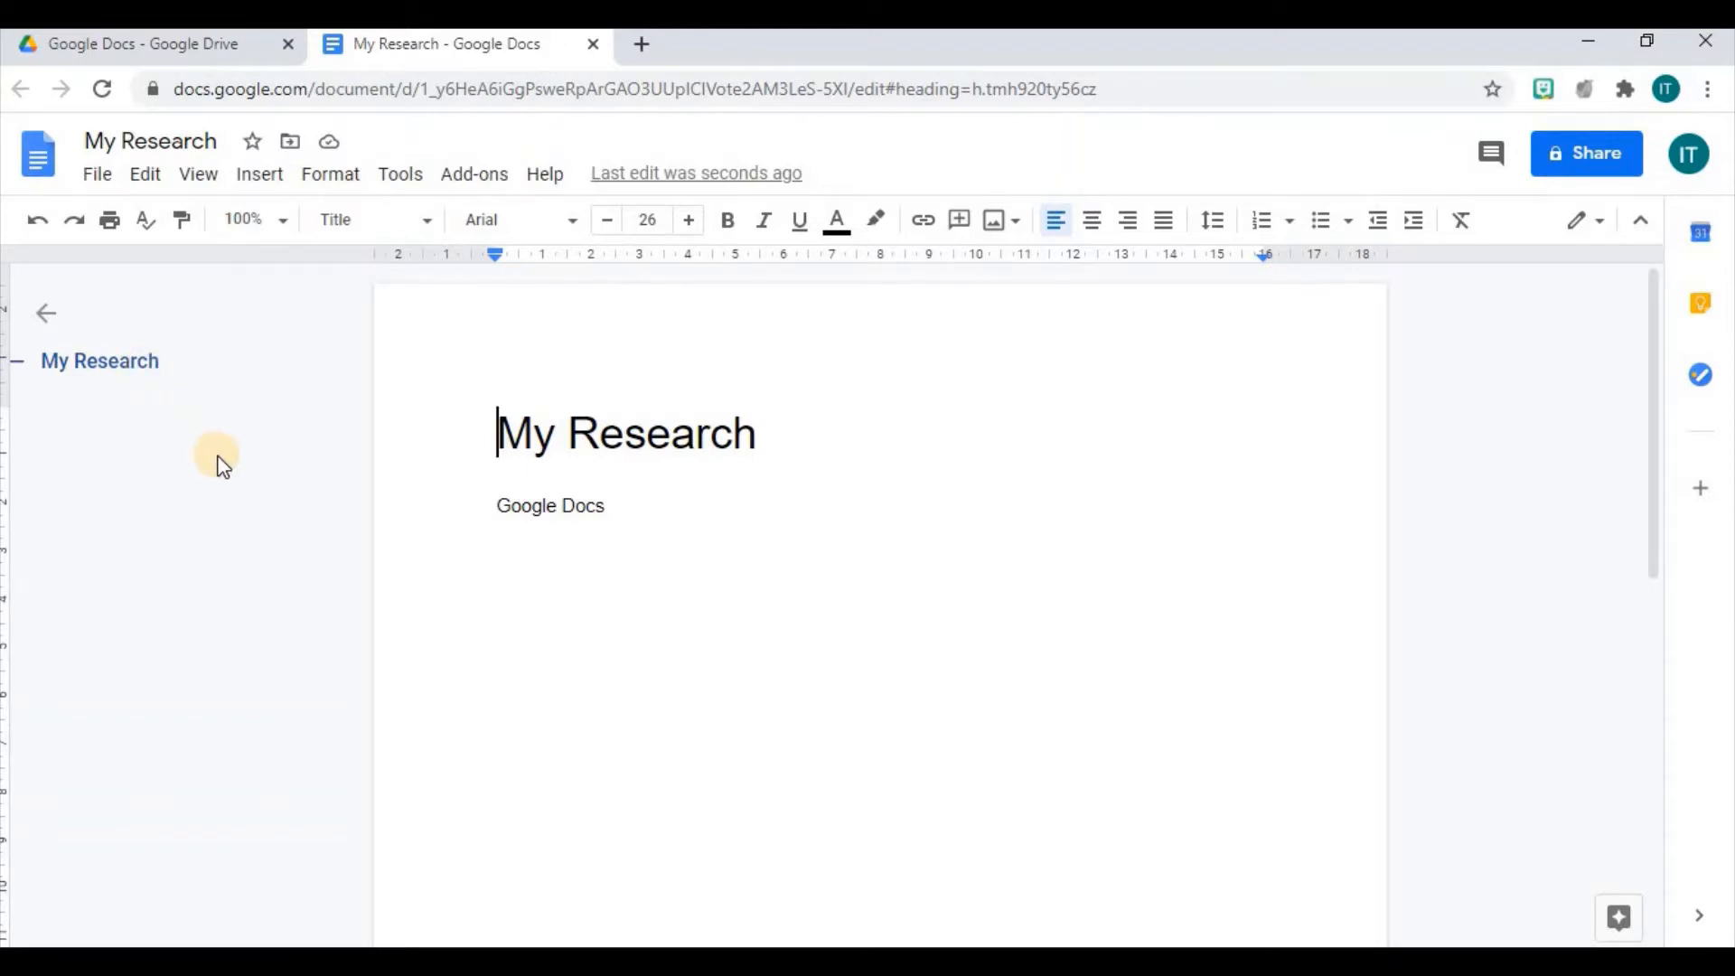
Step: Apply the Heading 1 style to the "Google Docs" line
{"action": "left_click", "coordinate": [724, 517]}
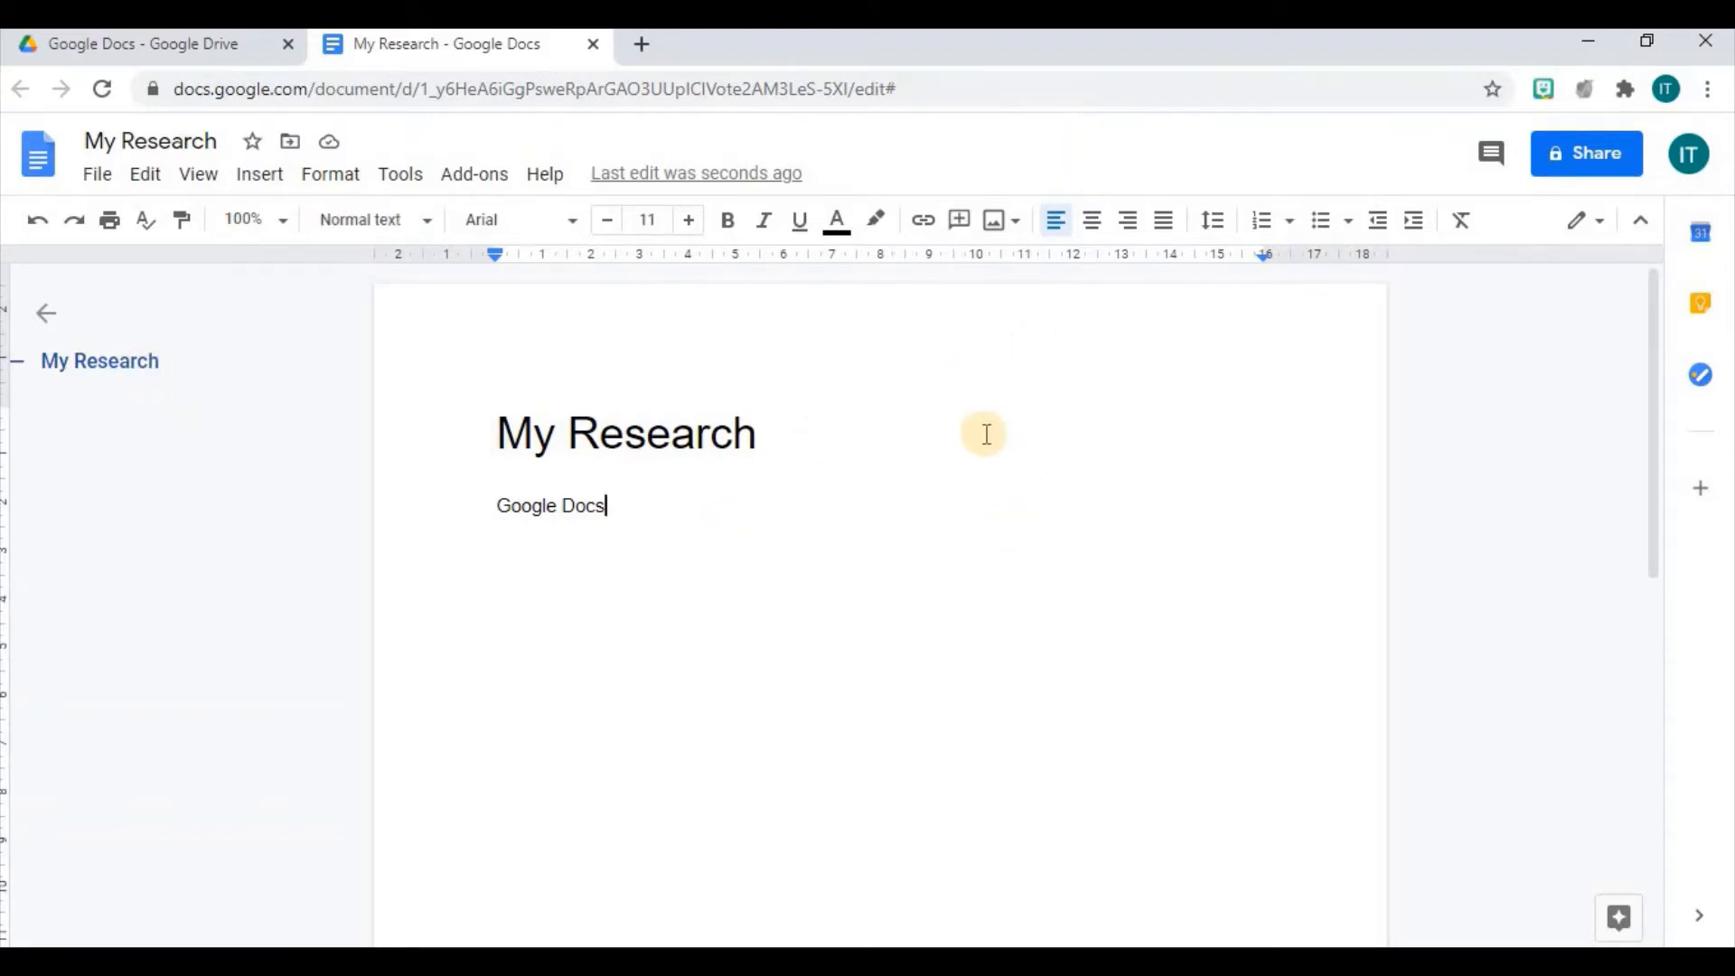
{"action": "left_click", "coordinate": [426, 226]}
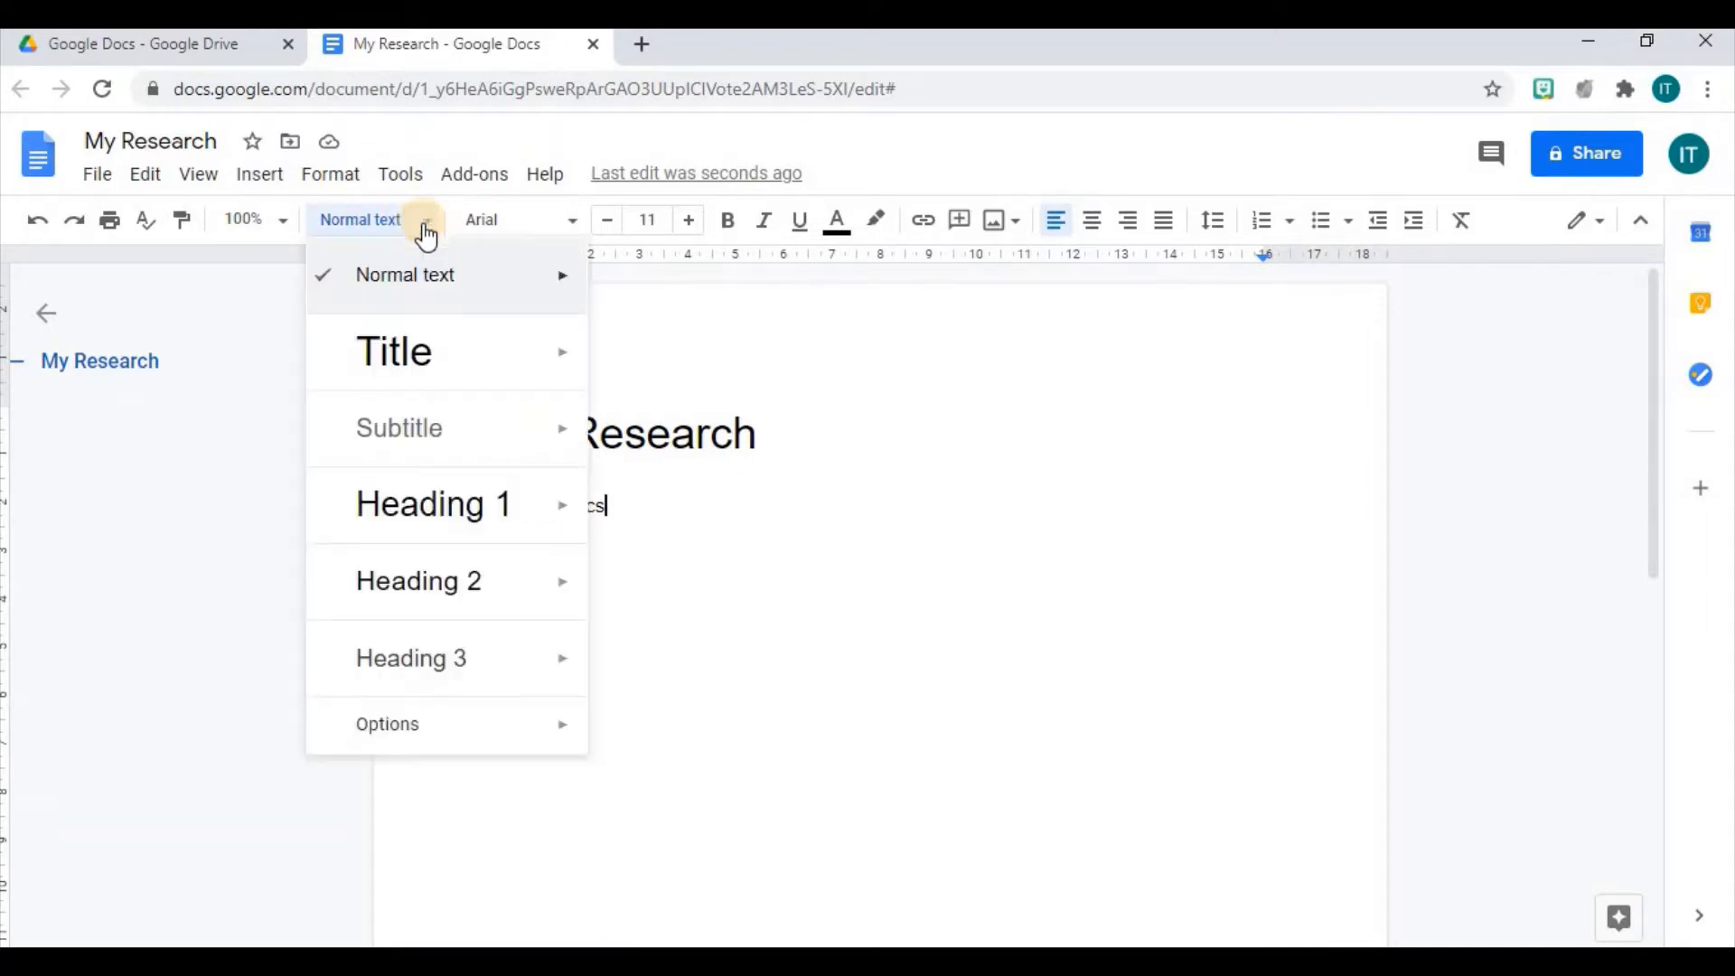
{"action": "left_click", "coordinate": [442, 511]}
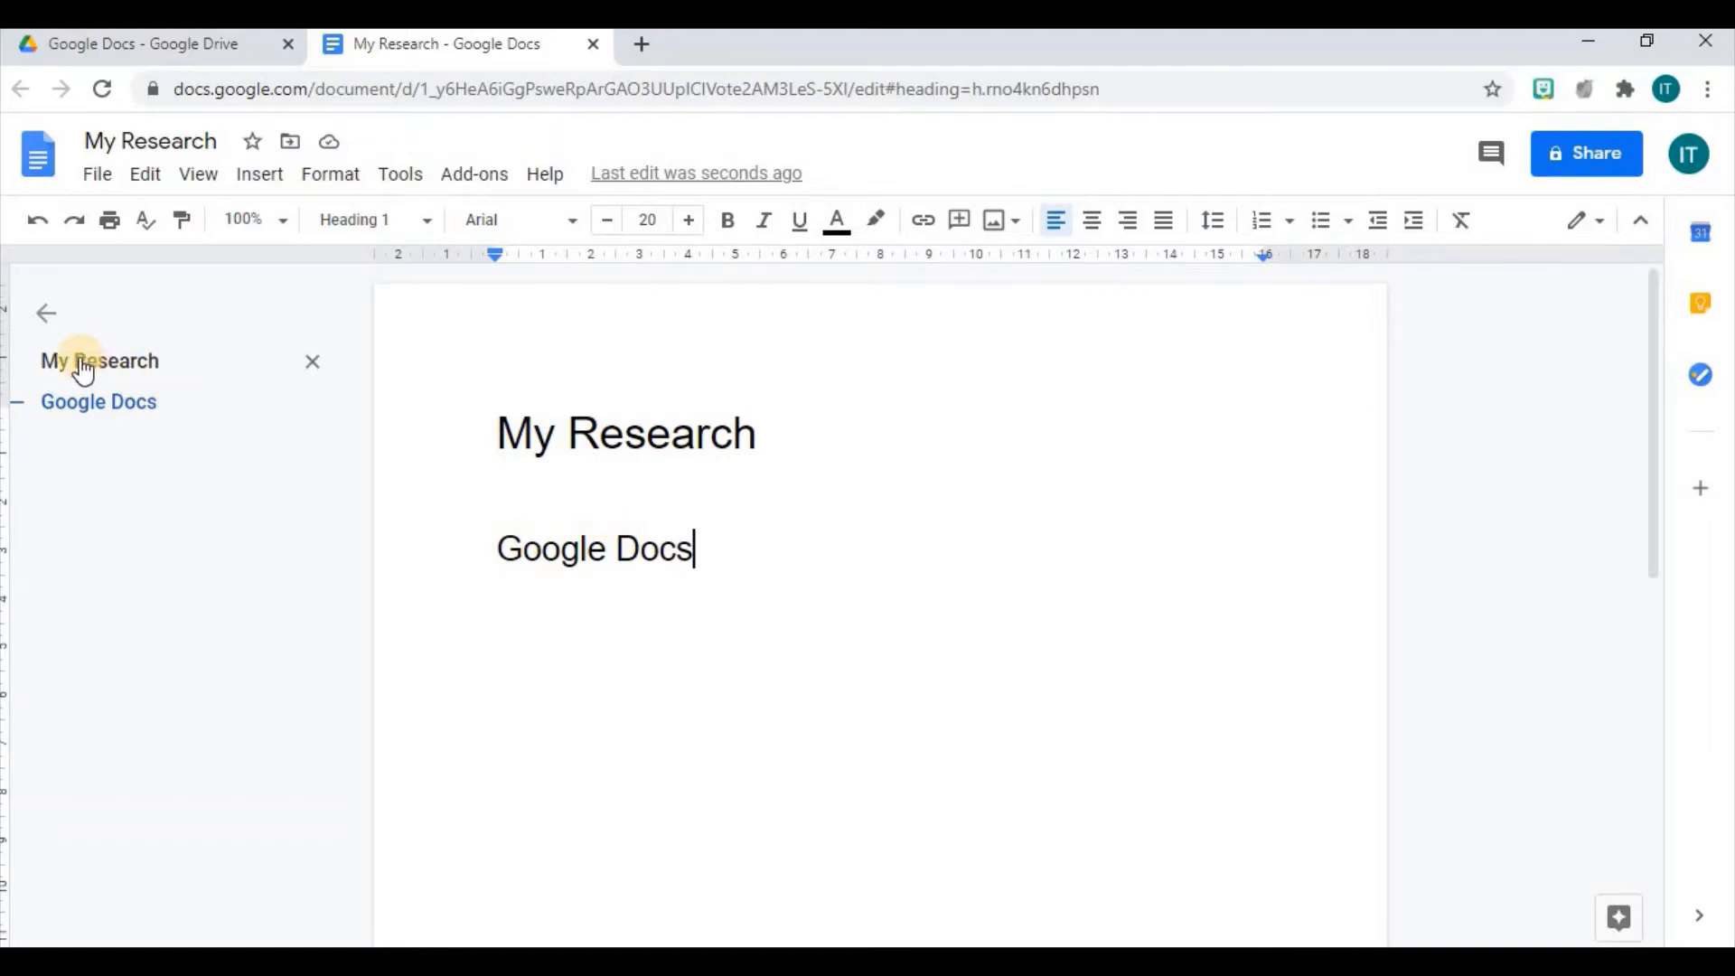
Step: Use the document outline to go to the My Research and Google Docs headings, and compare the highlighted entry for each
{"action": "left_click", "coordinate": [125, 371]}
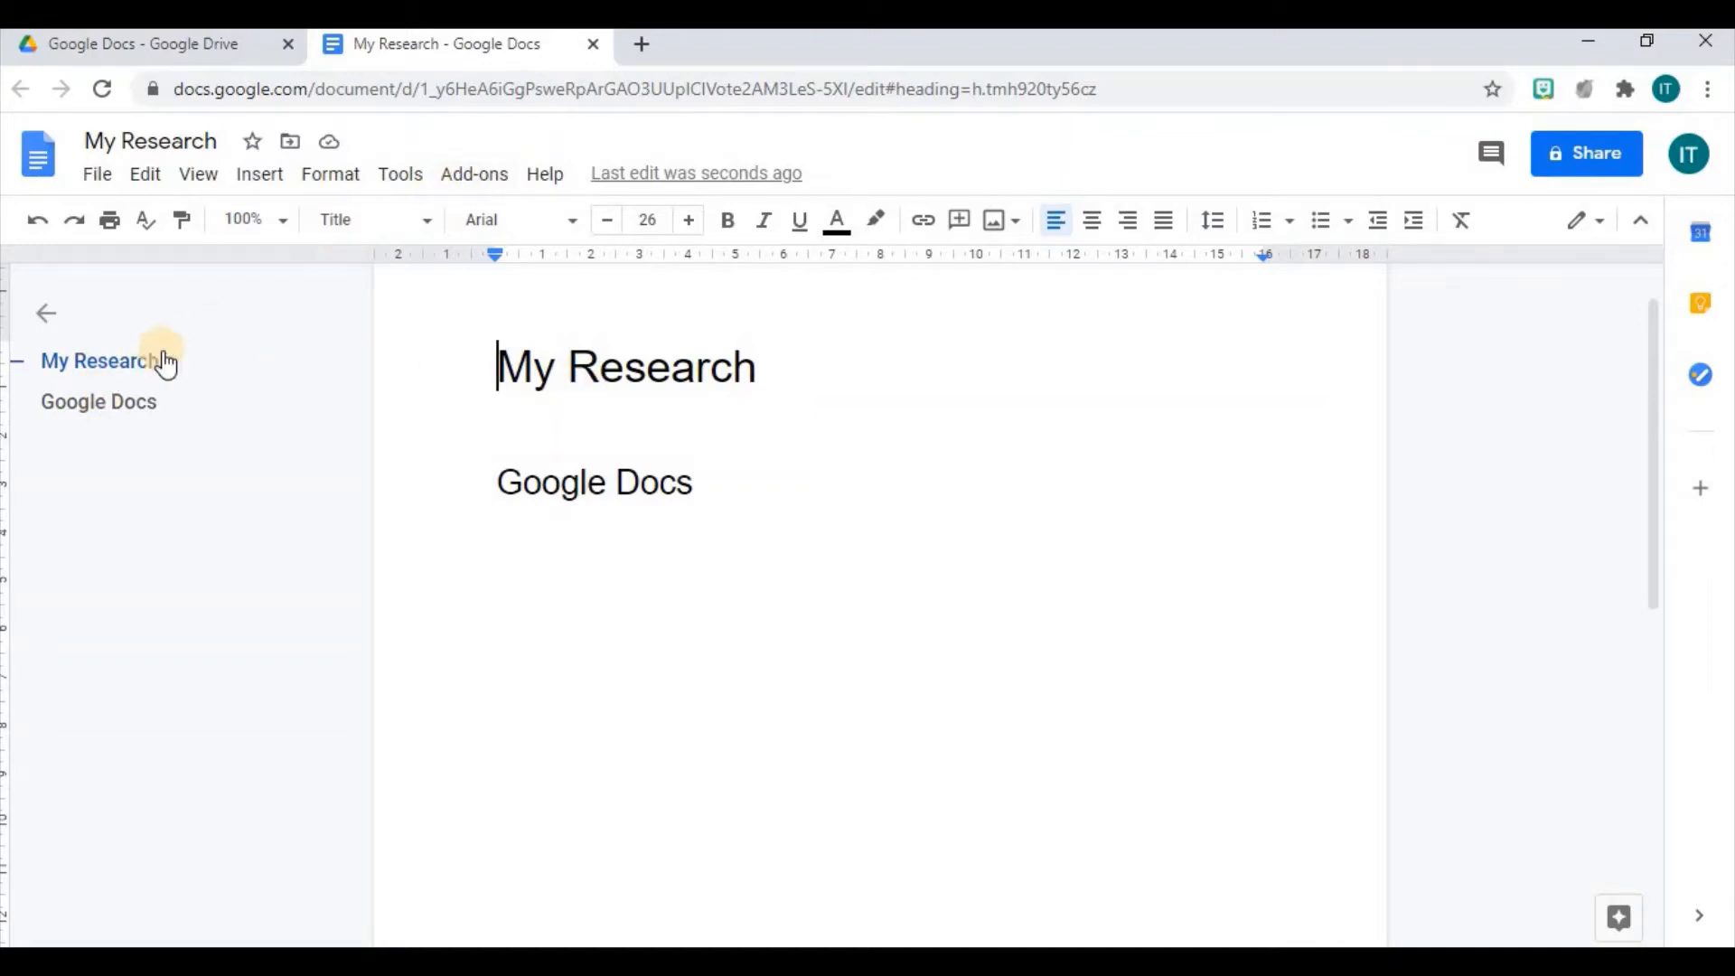
{"action": "mouse_move", "coordinate": [274, 358]}
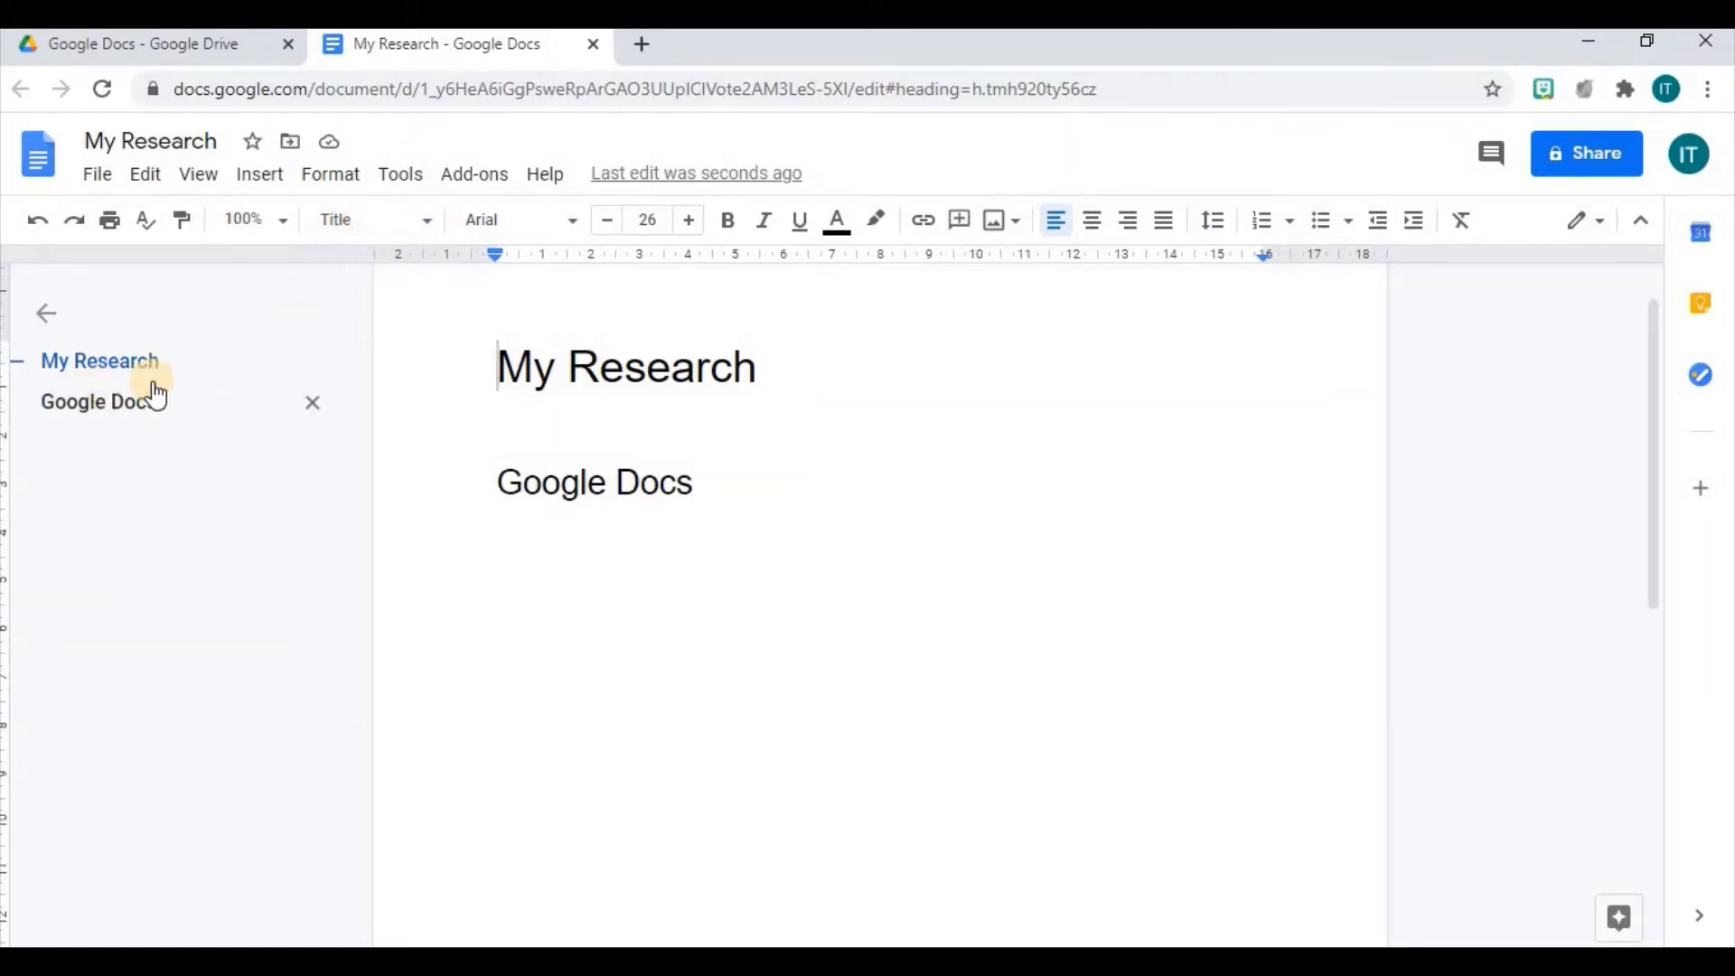
{"action": "left_click", "coordinate": [107, 404]}
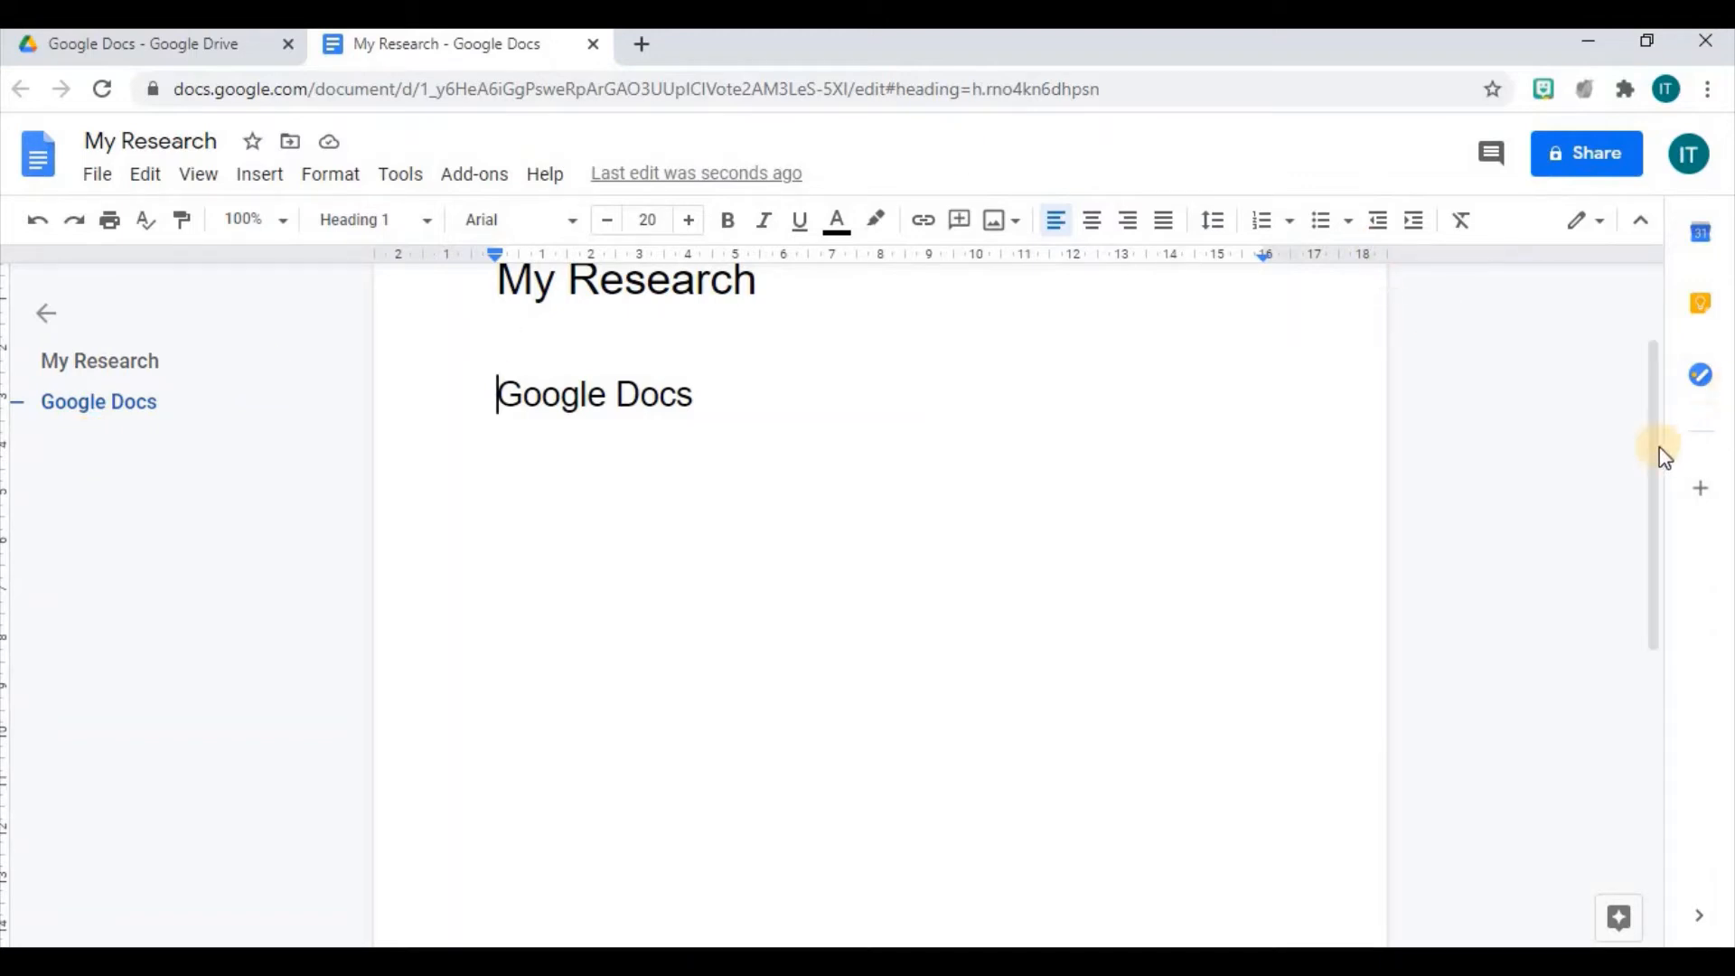
{"action": "left_click_drag", "start_coordinate": [1650, 453], "coordinate": [1646, 305]}
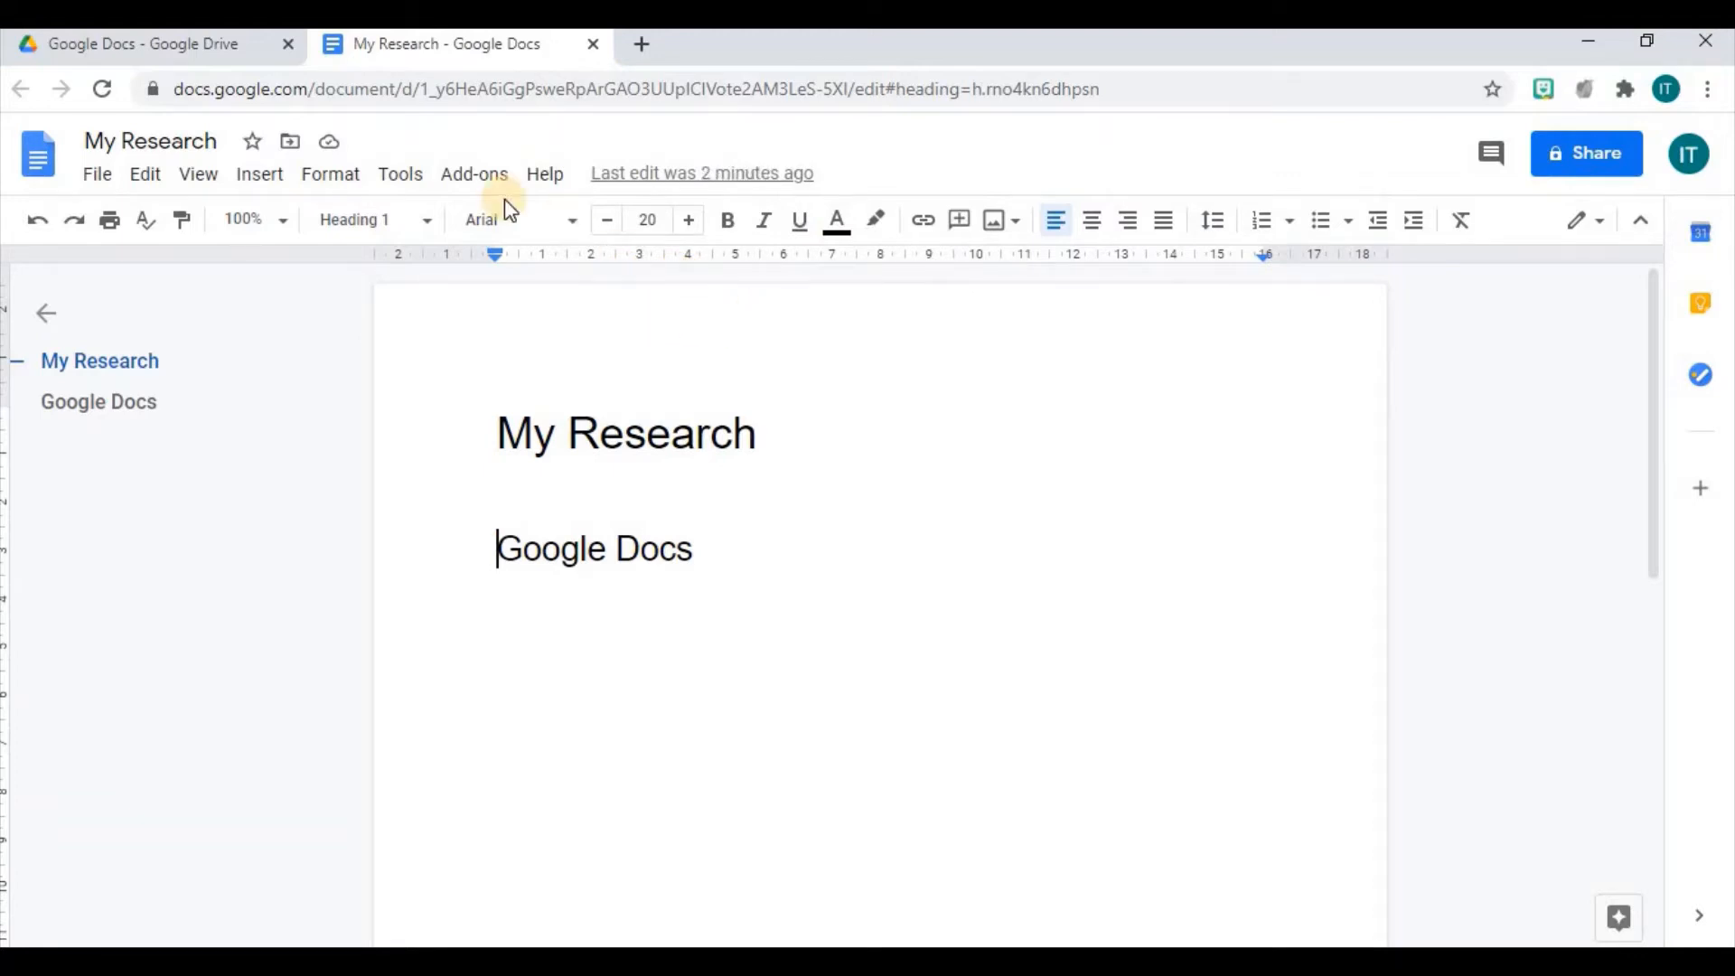
{"action": "left_click", "coordinate": [494, 468]}
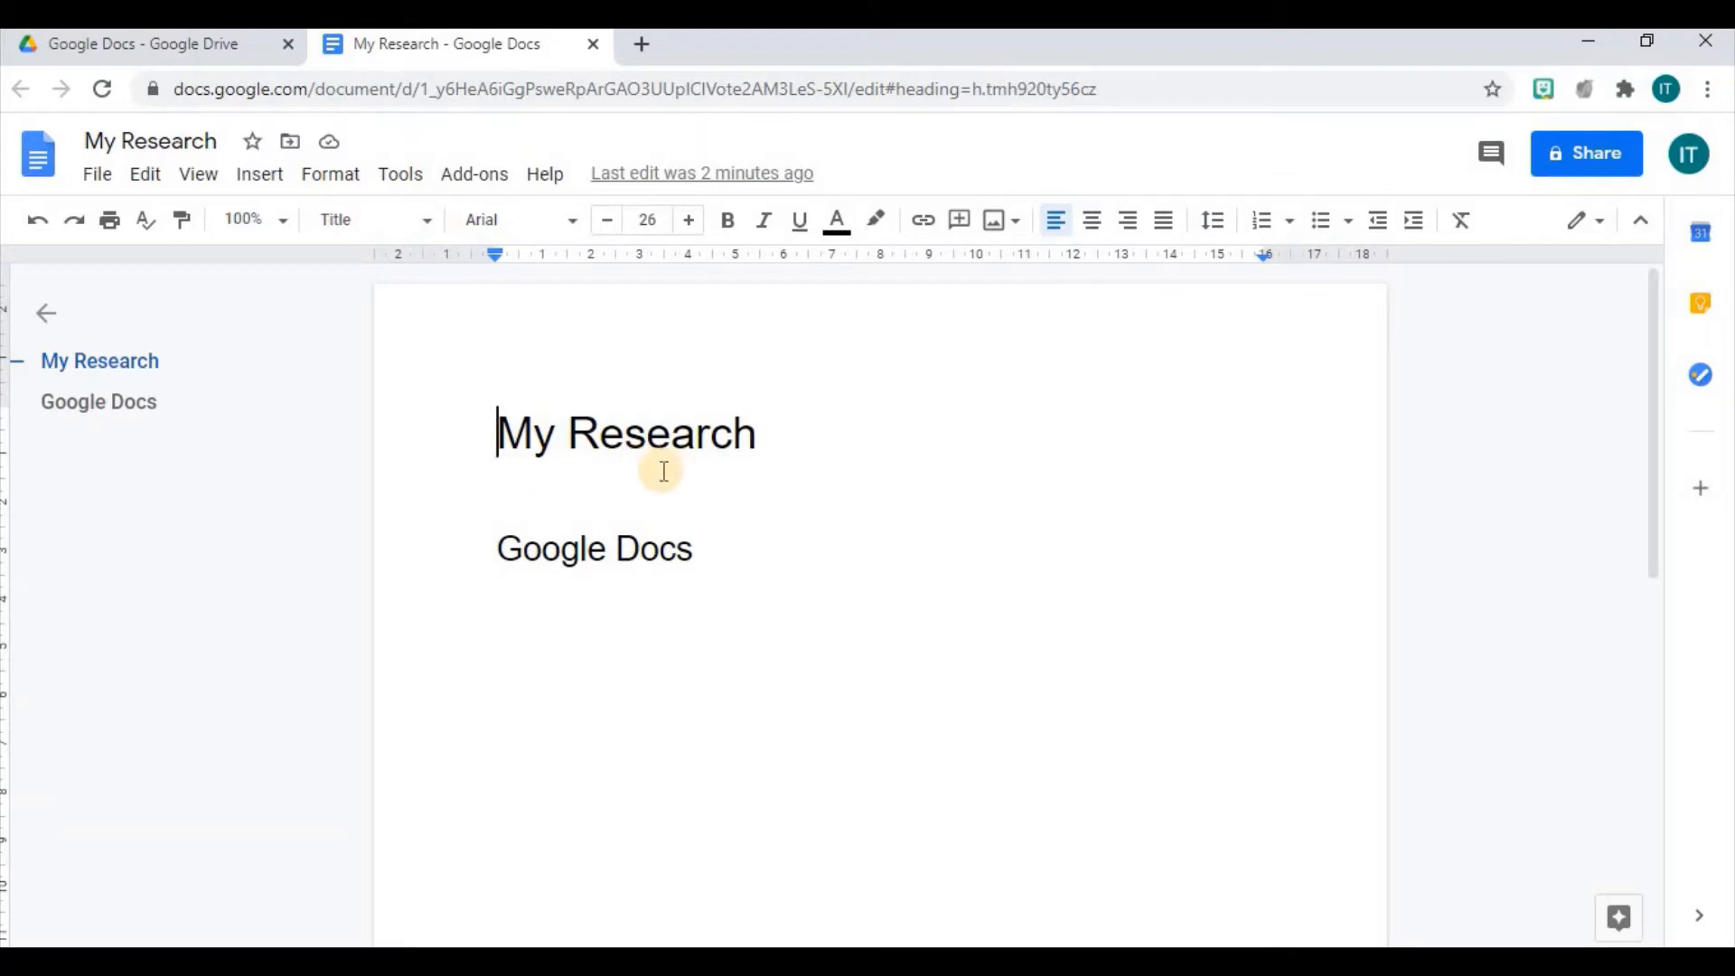
{"action": "left_click", "coordinate": [546, 497]}
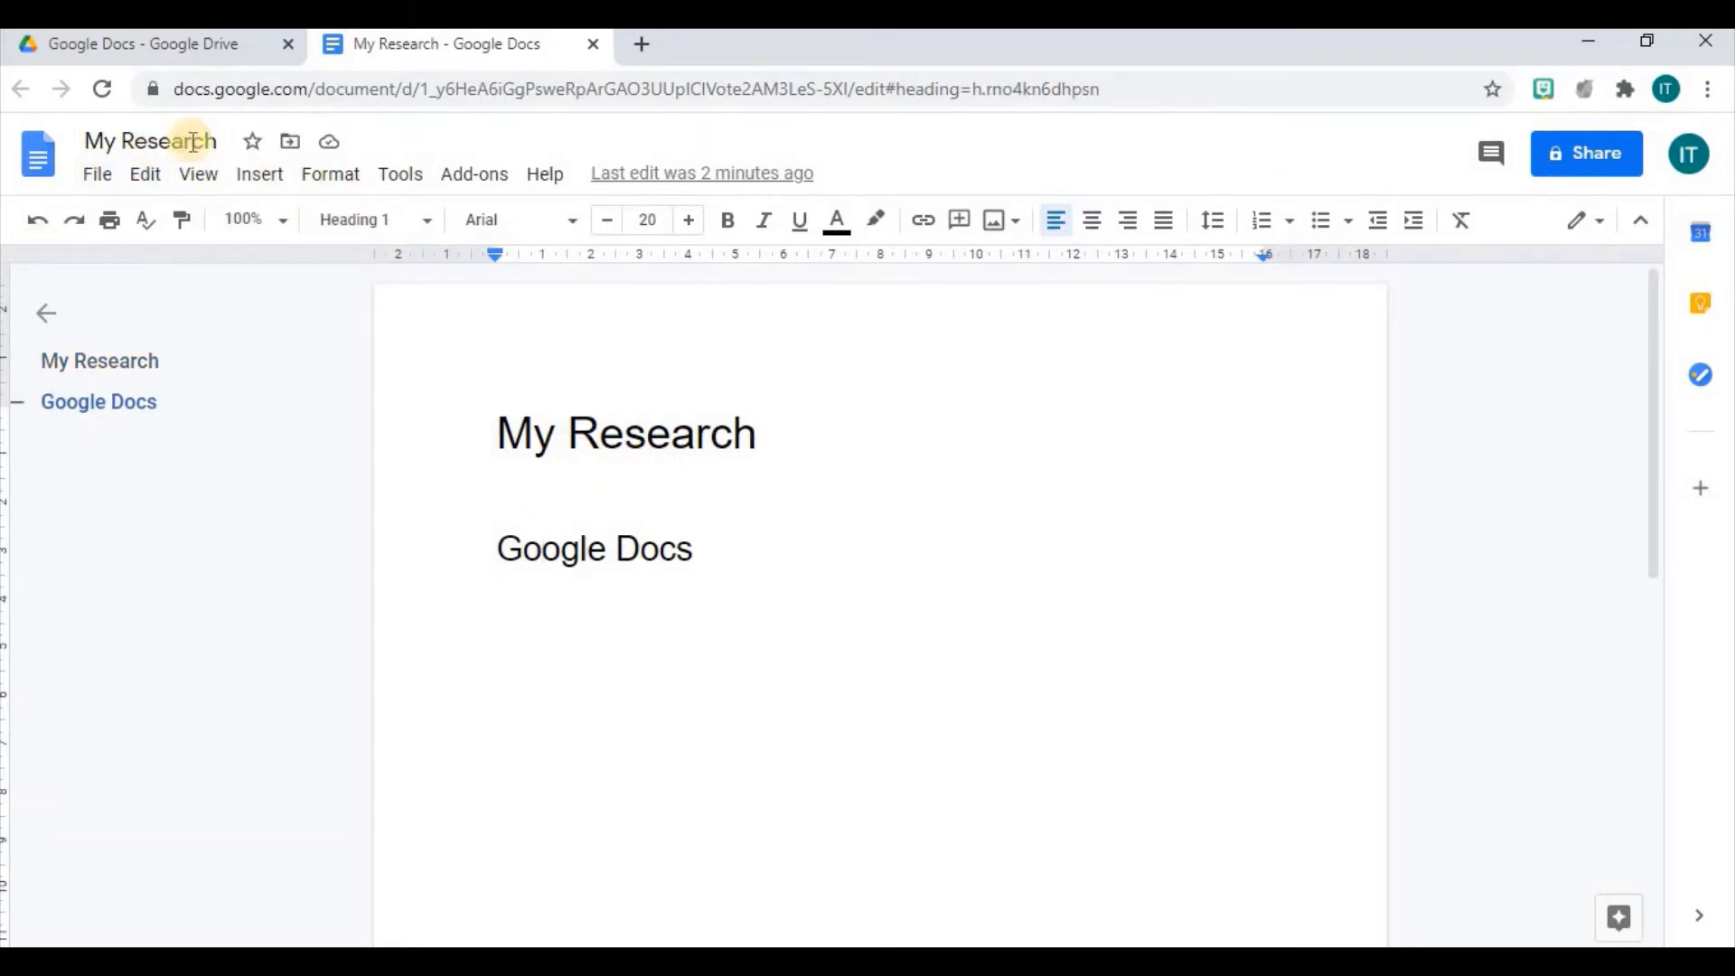
{"action": "left_click", "coordinate": [95, 177]}
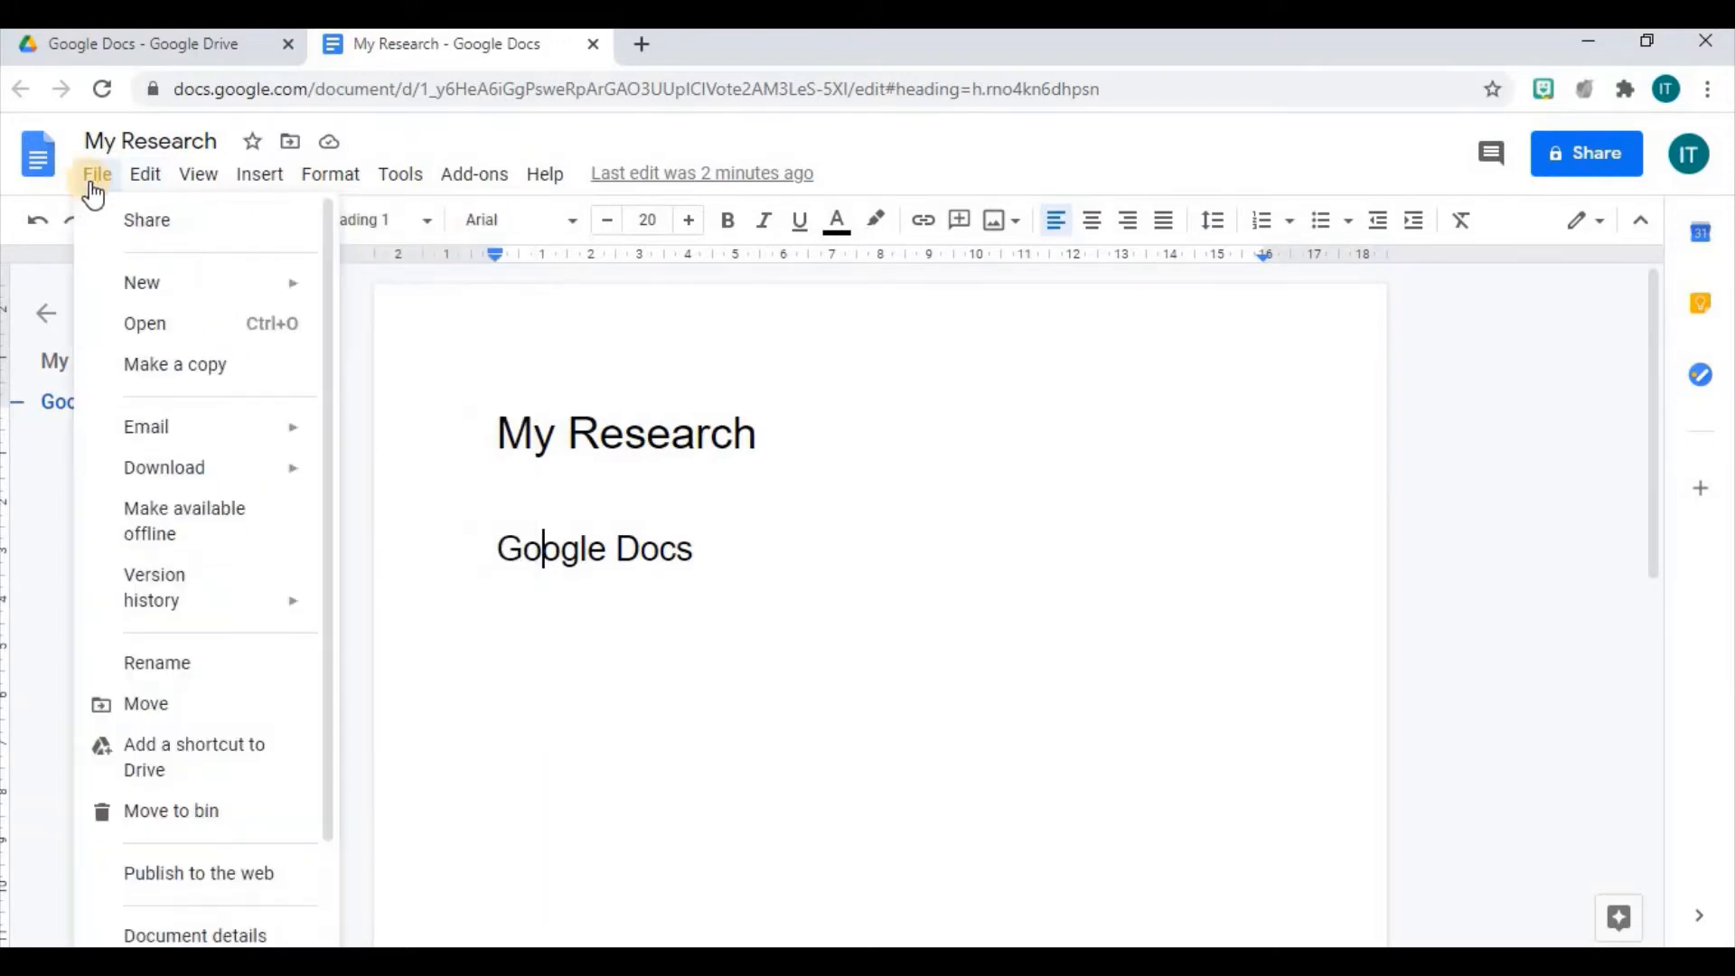
{"action": "mouse_move", "coordinate": [138, 296]}
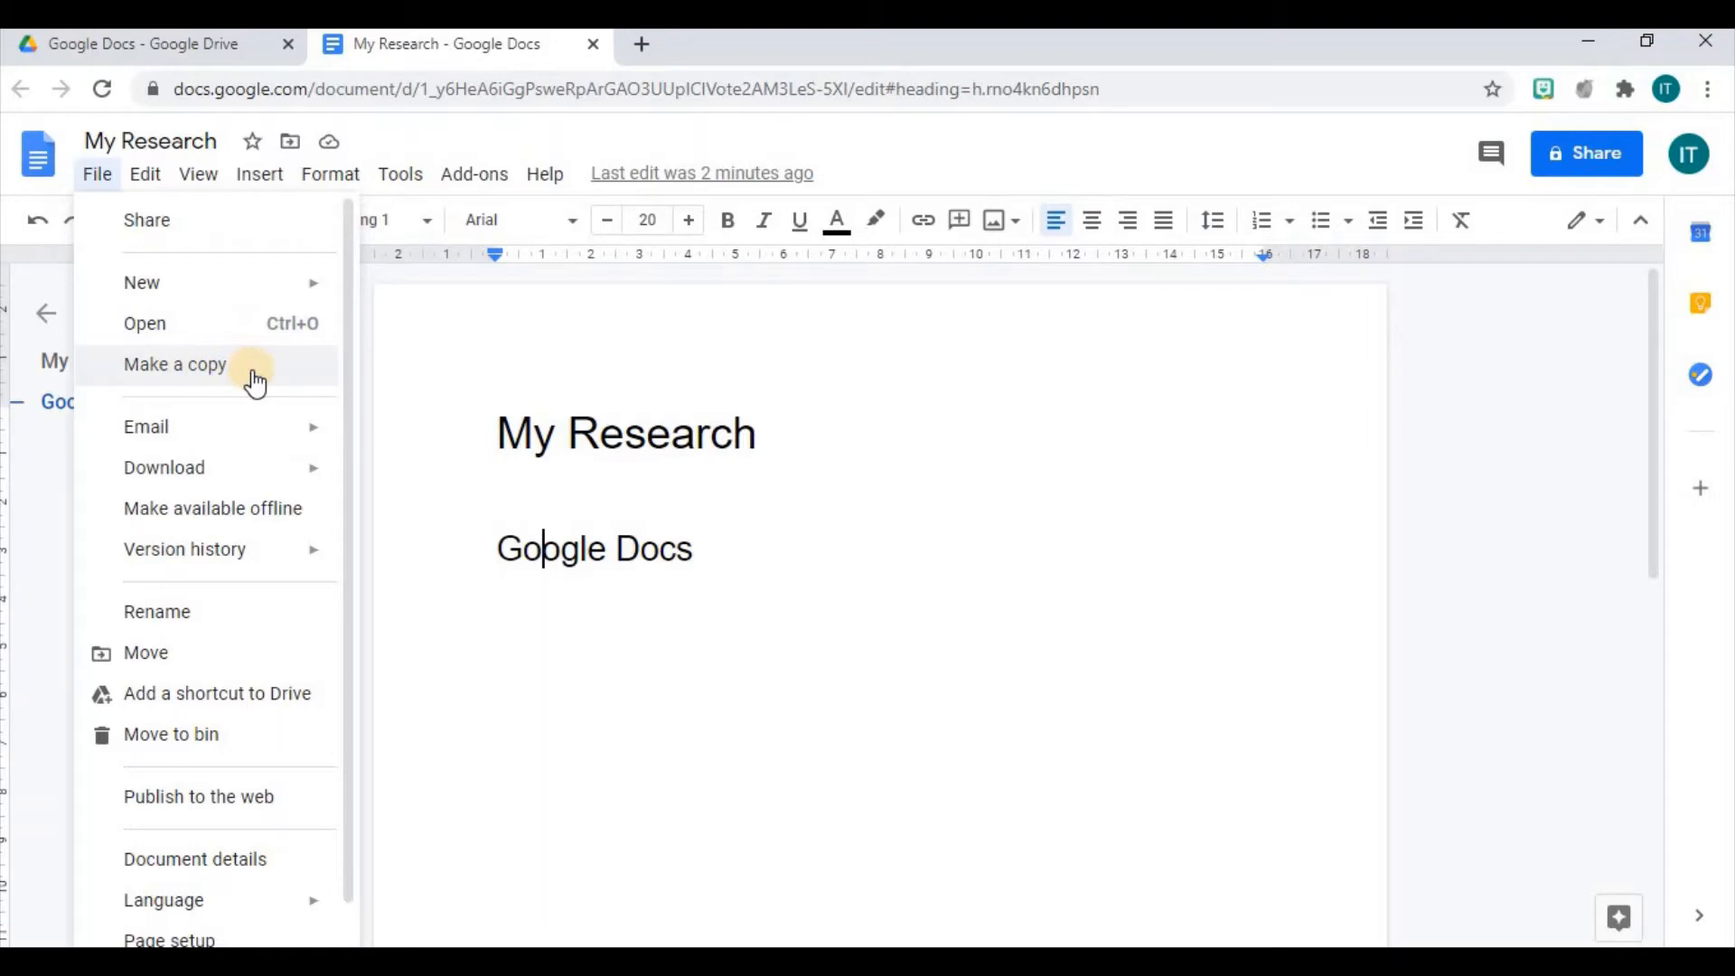
{"action": "mouse_move", "coordinate": [187, 440]}
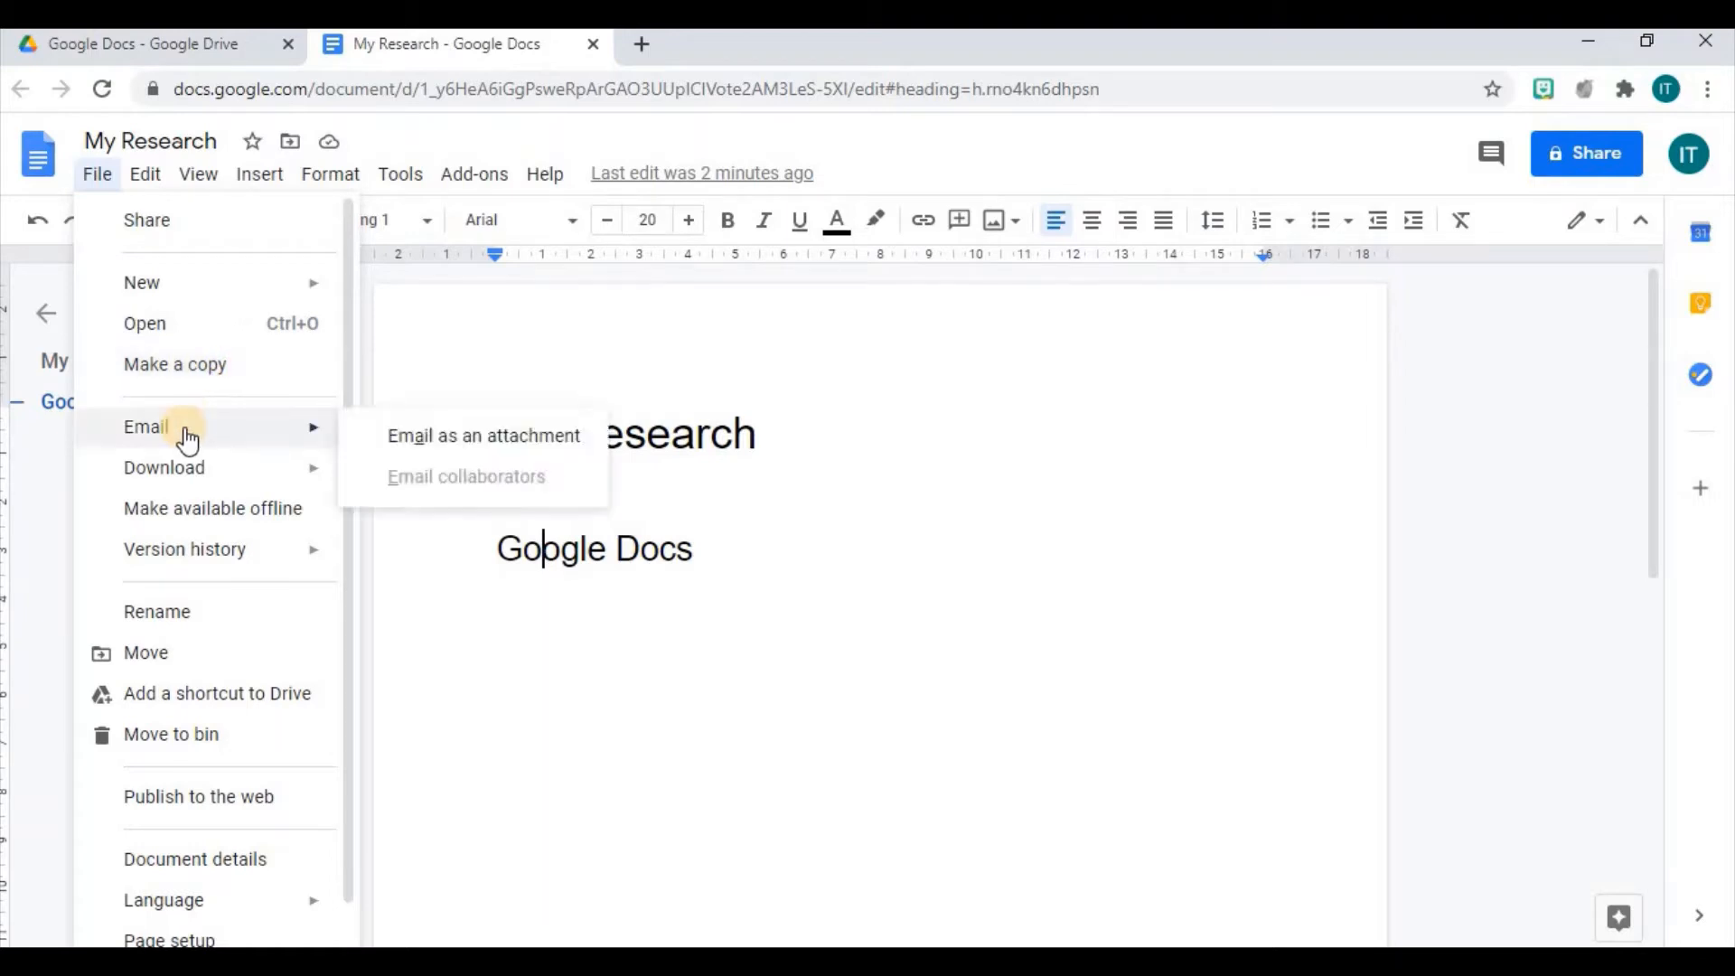
{"action": "mouse_move", "coordinate": [218, 476]}
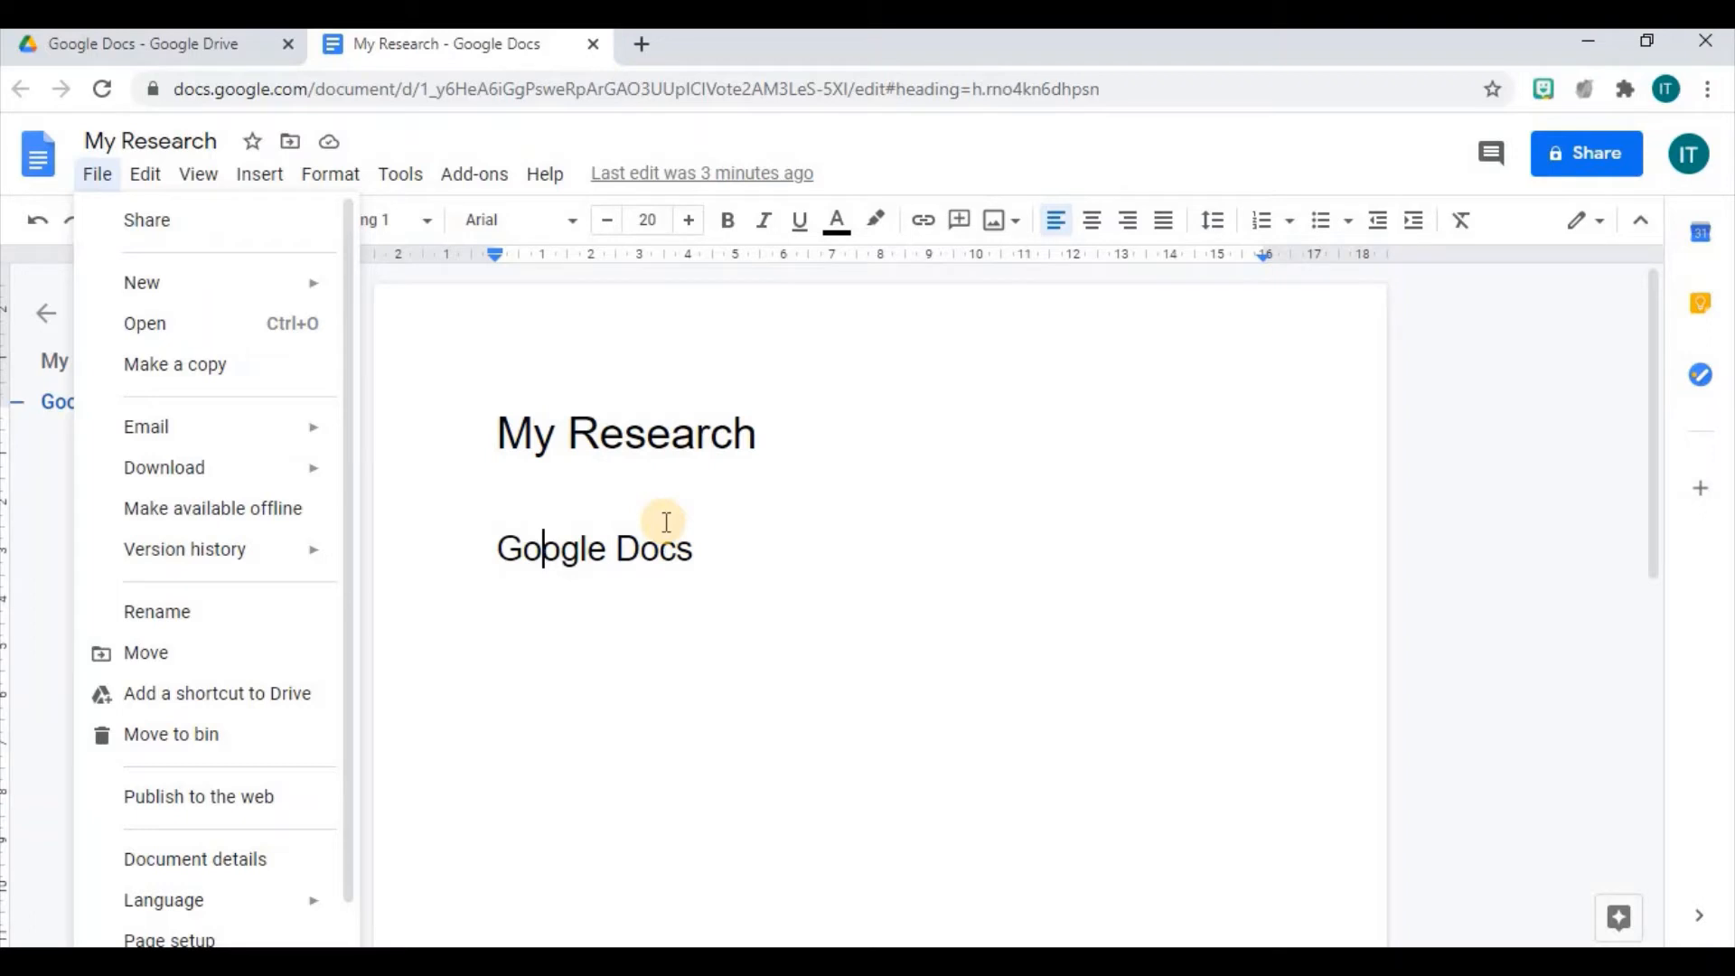
Step: Enter "The" on the blank line between the My Research title and the Google Docs heading
{"action": "left_click", "coordinate": [524, 481]}
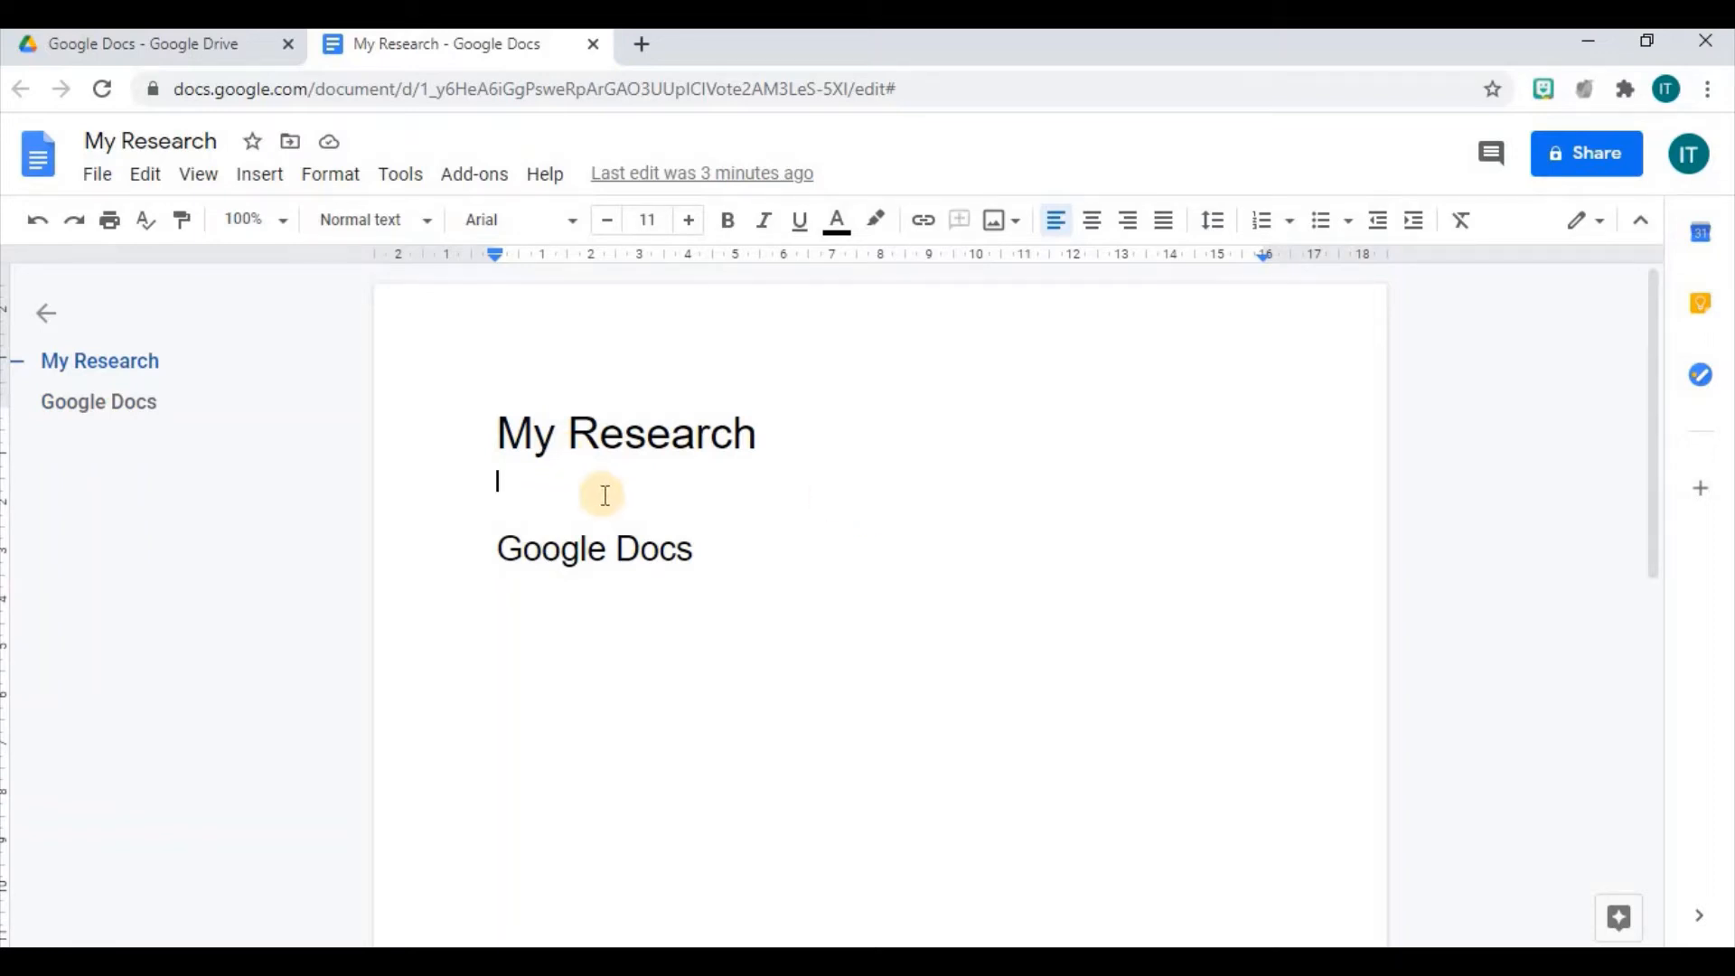
{"action": "type", "text": "The"}
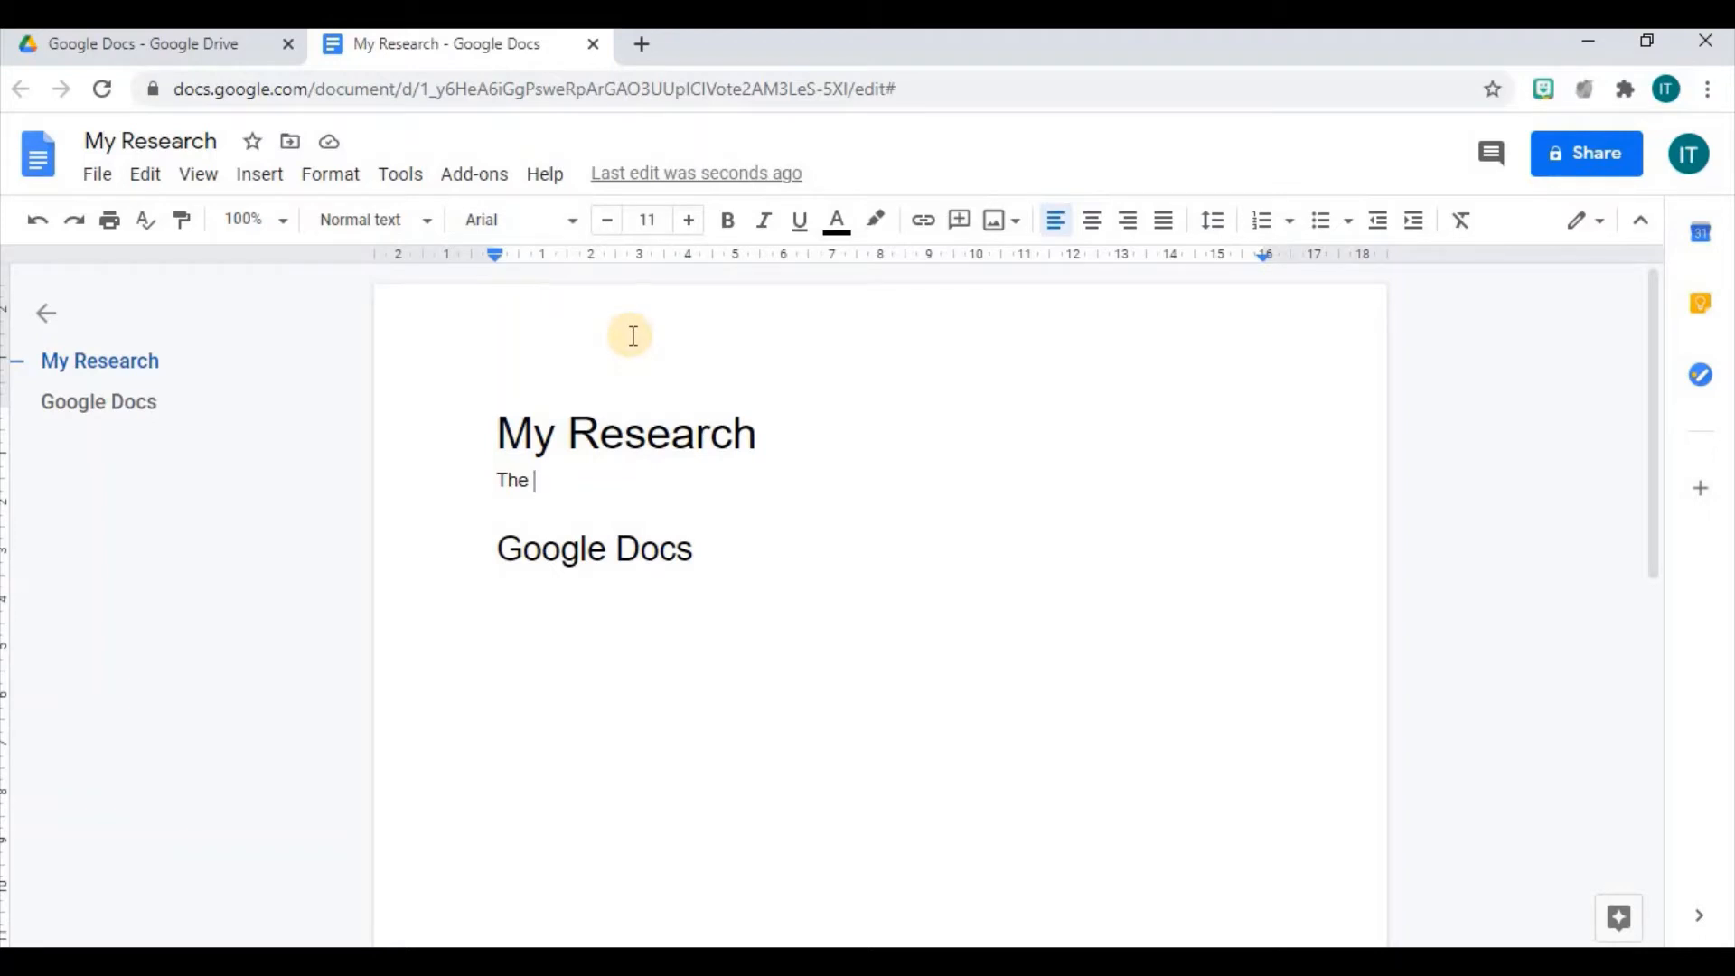
Step: View the 28 October, 17:13 version and the current version in the version history, and return to the document without restoring anything
{"action": "left_click", "coordinate": [97, 177]}
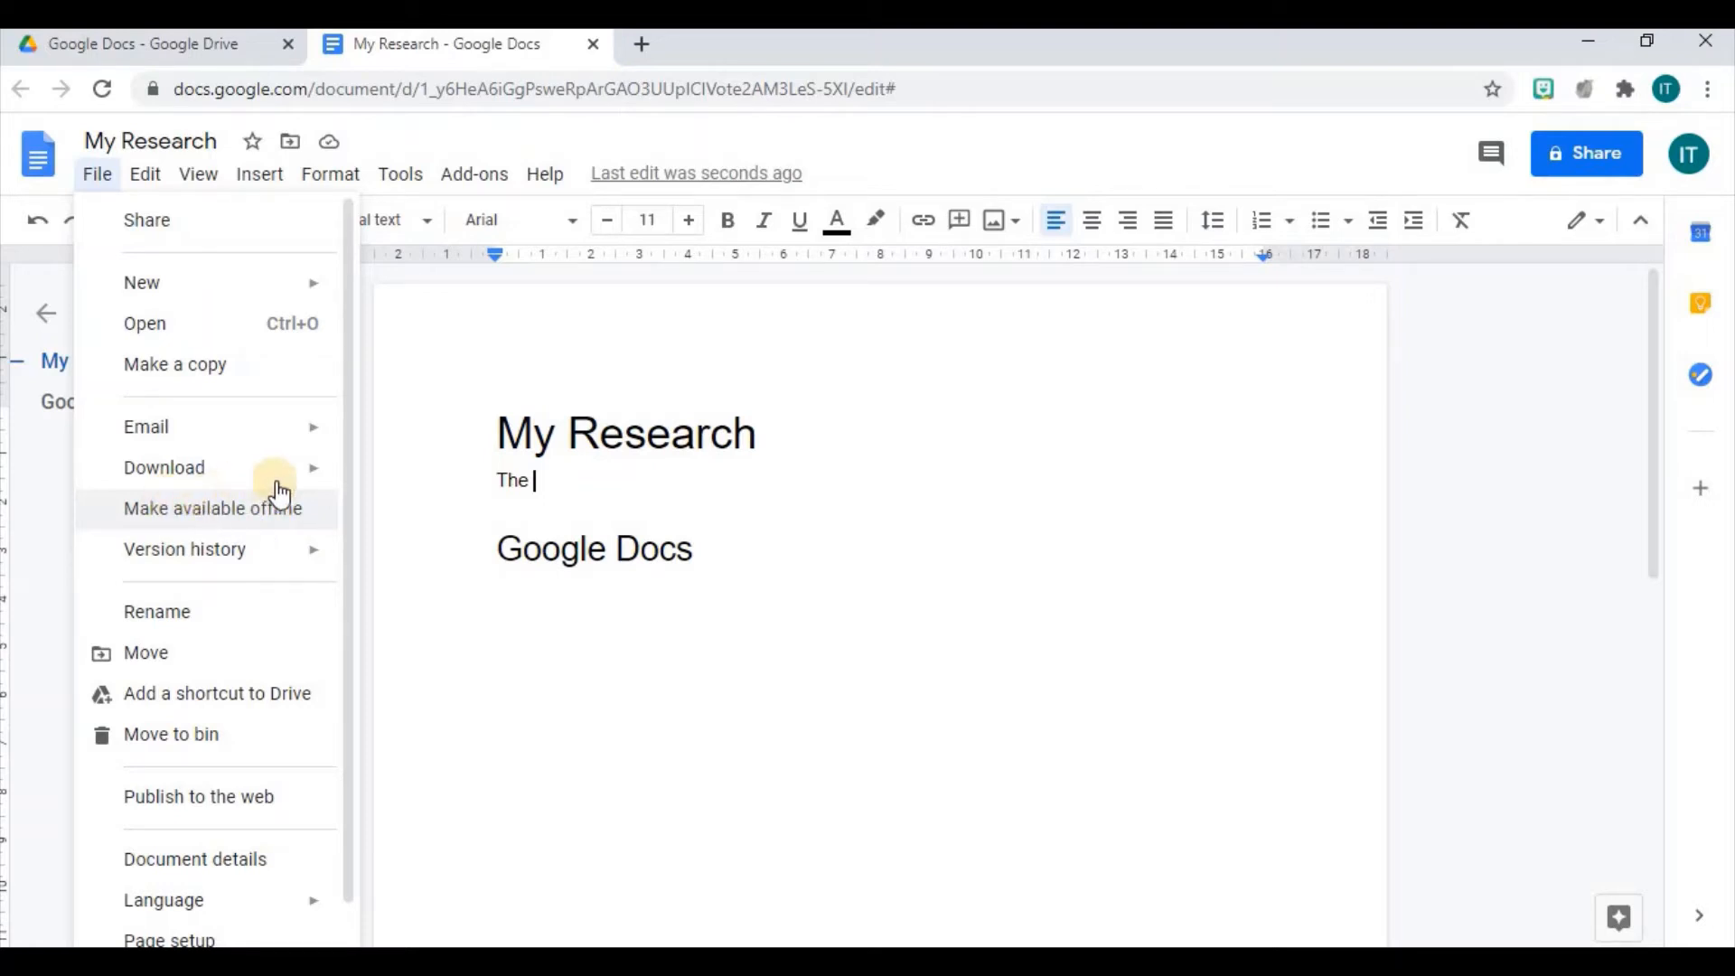
{"action": "mouse_move", "coordinate": [217, 567]}
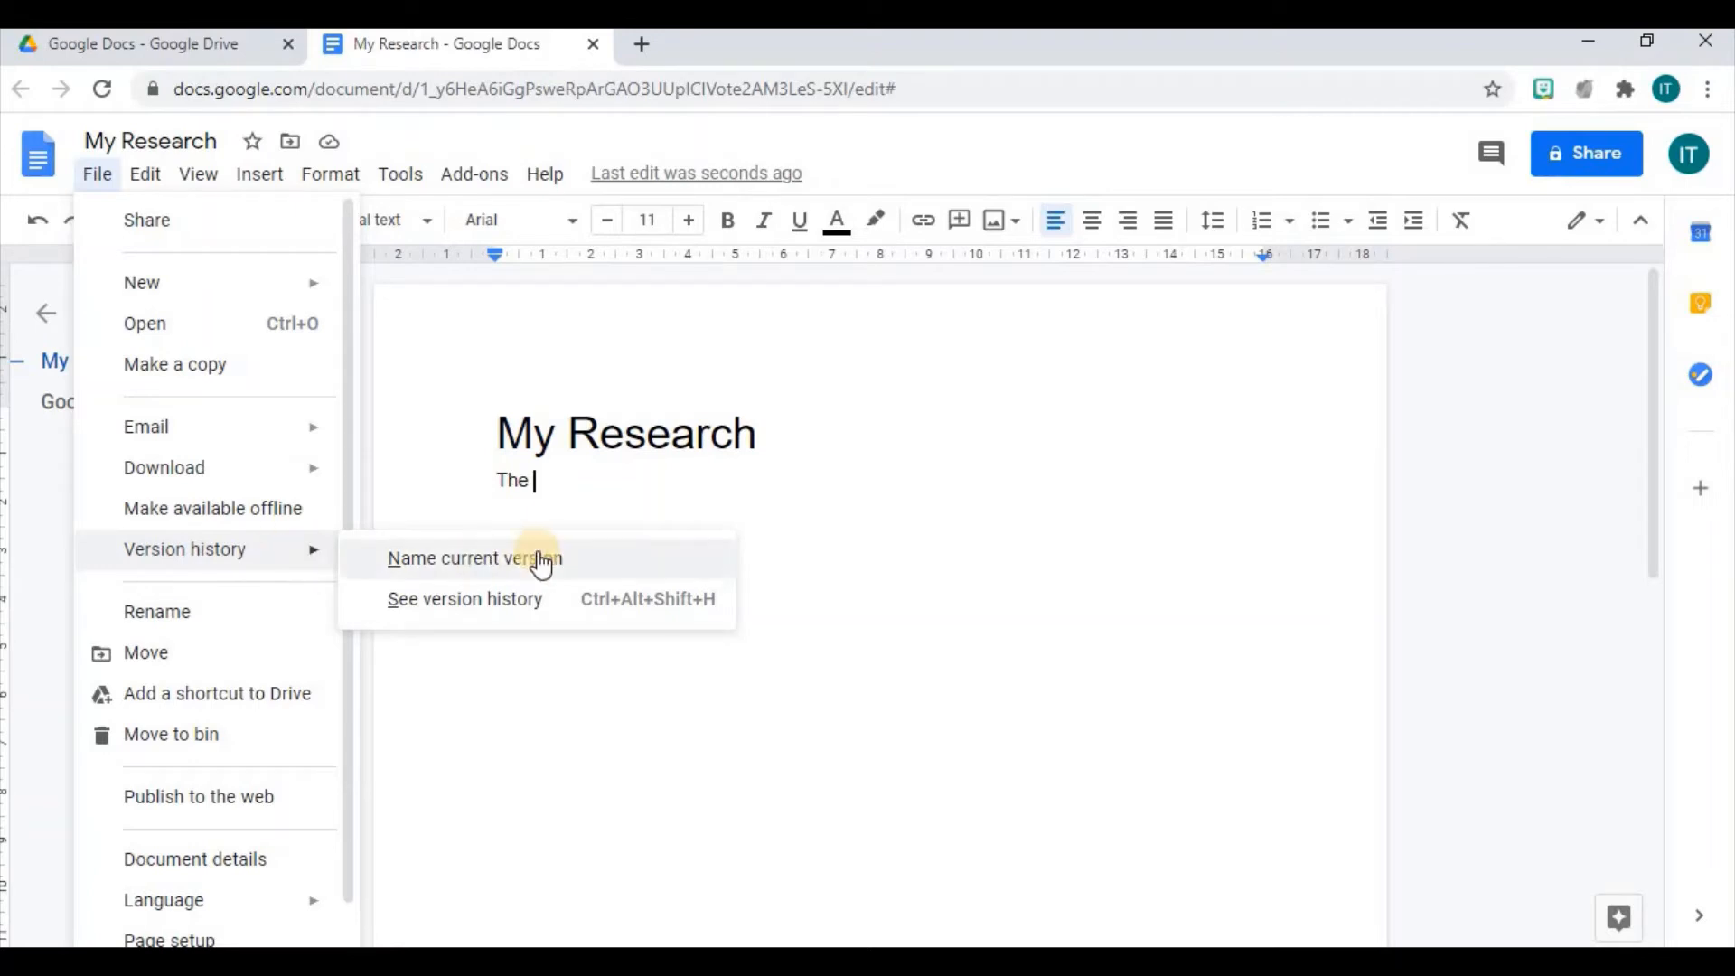
{"action": "left_click", "coordinate": [503, 612]}
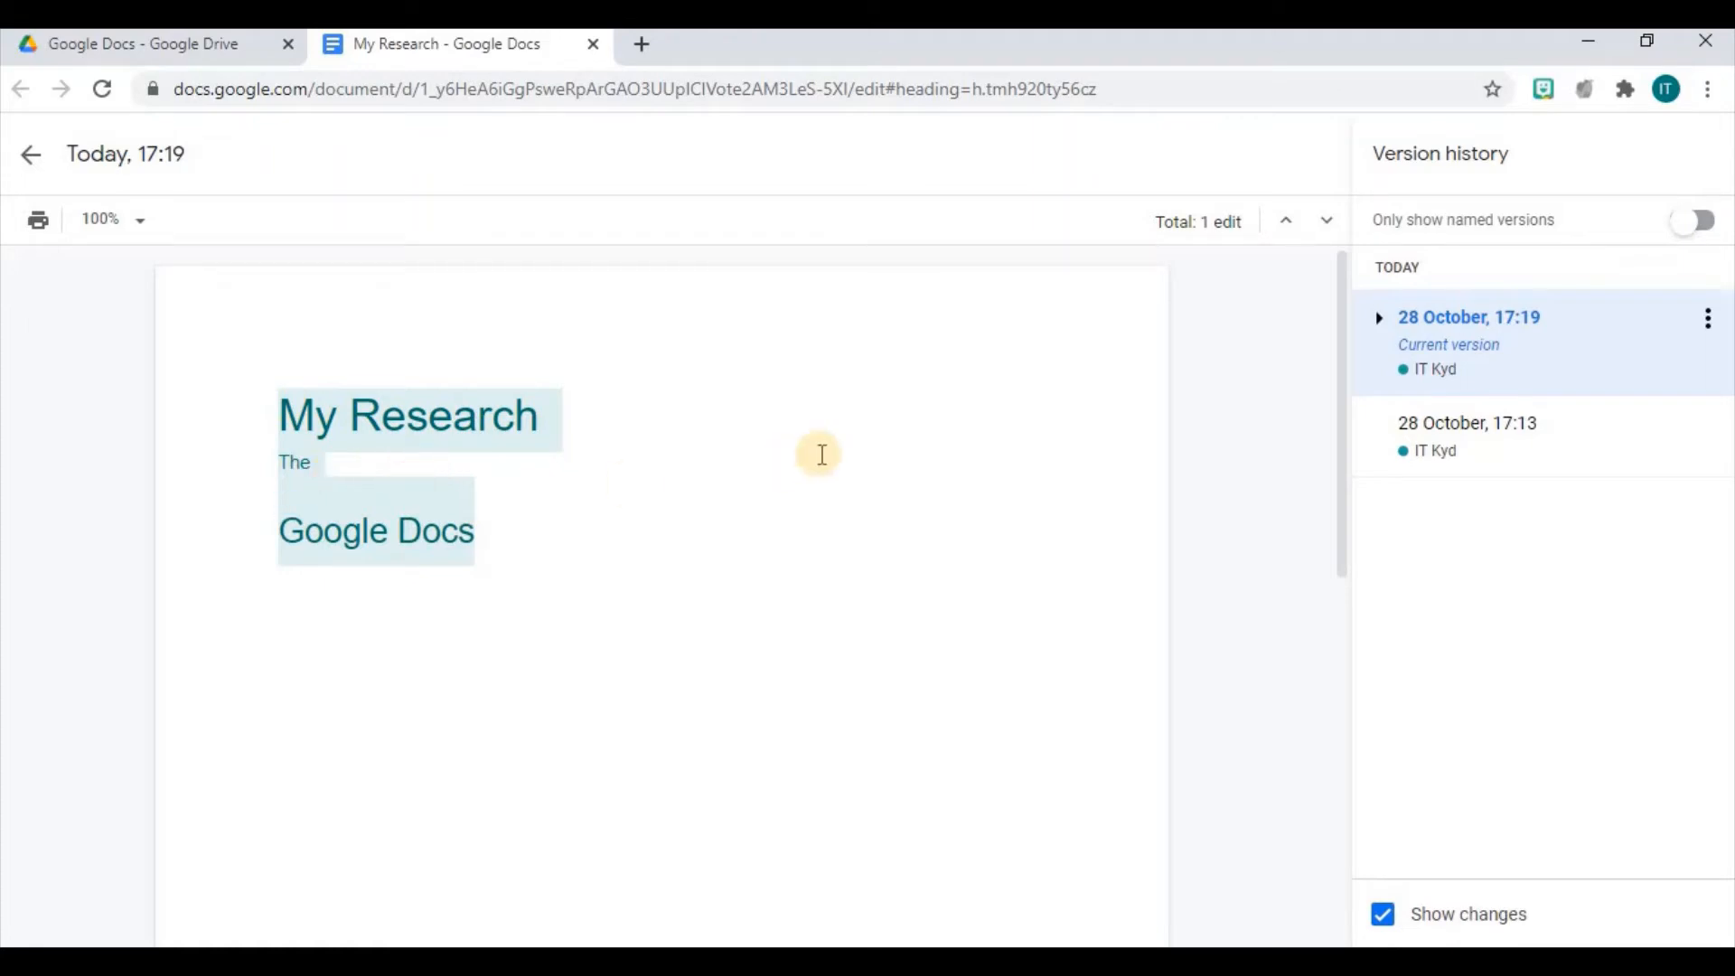
{"action": "left_click", "coordinate": [1503, 459]}
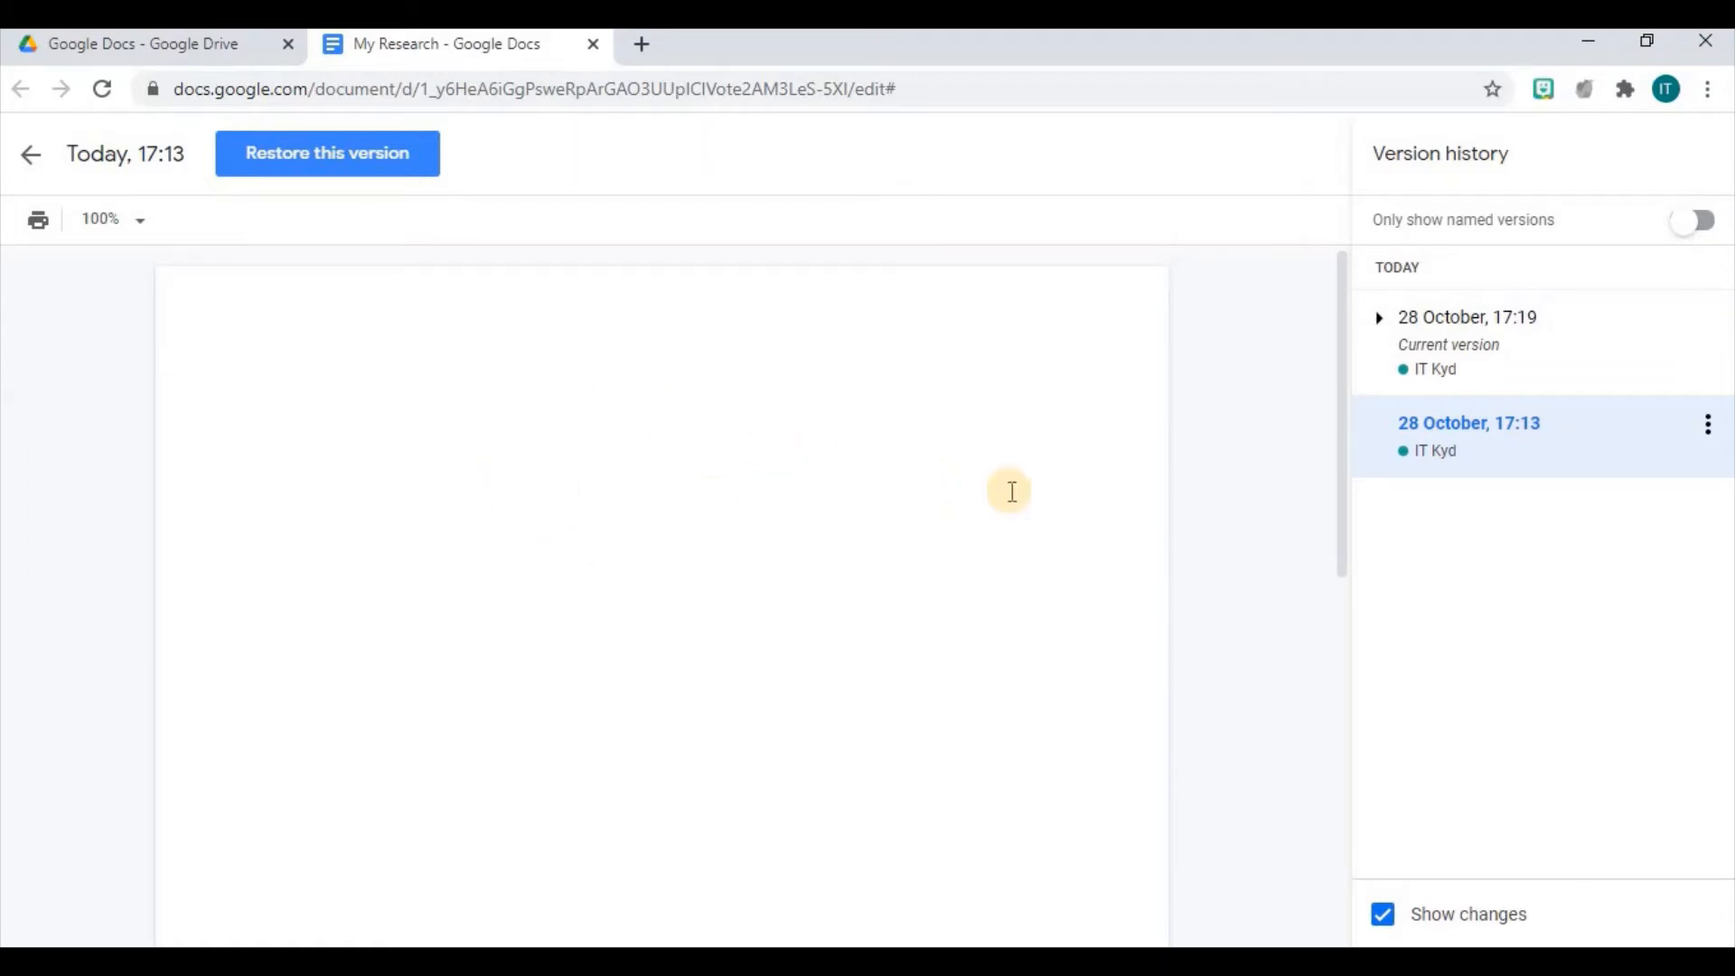
{"action": "left_click", "coordinate": [1514, 362]}
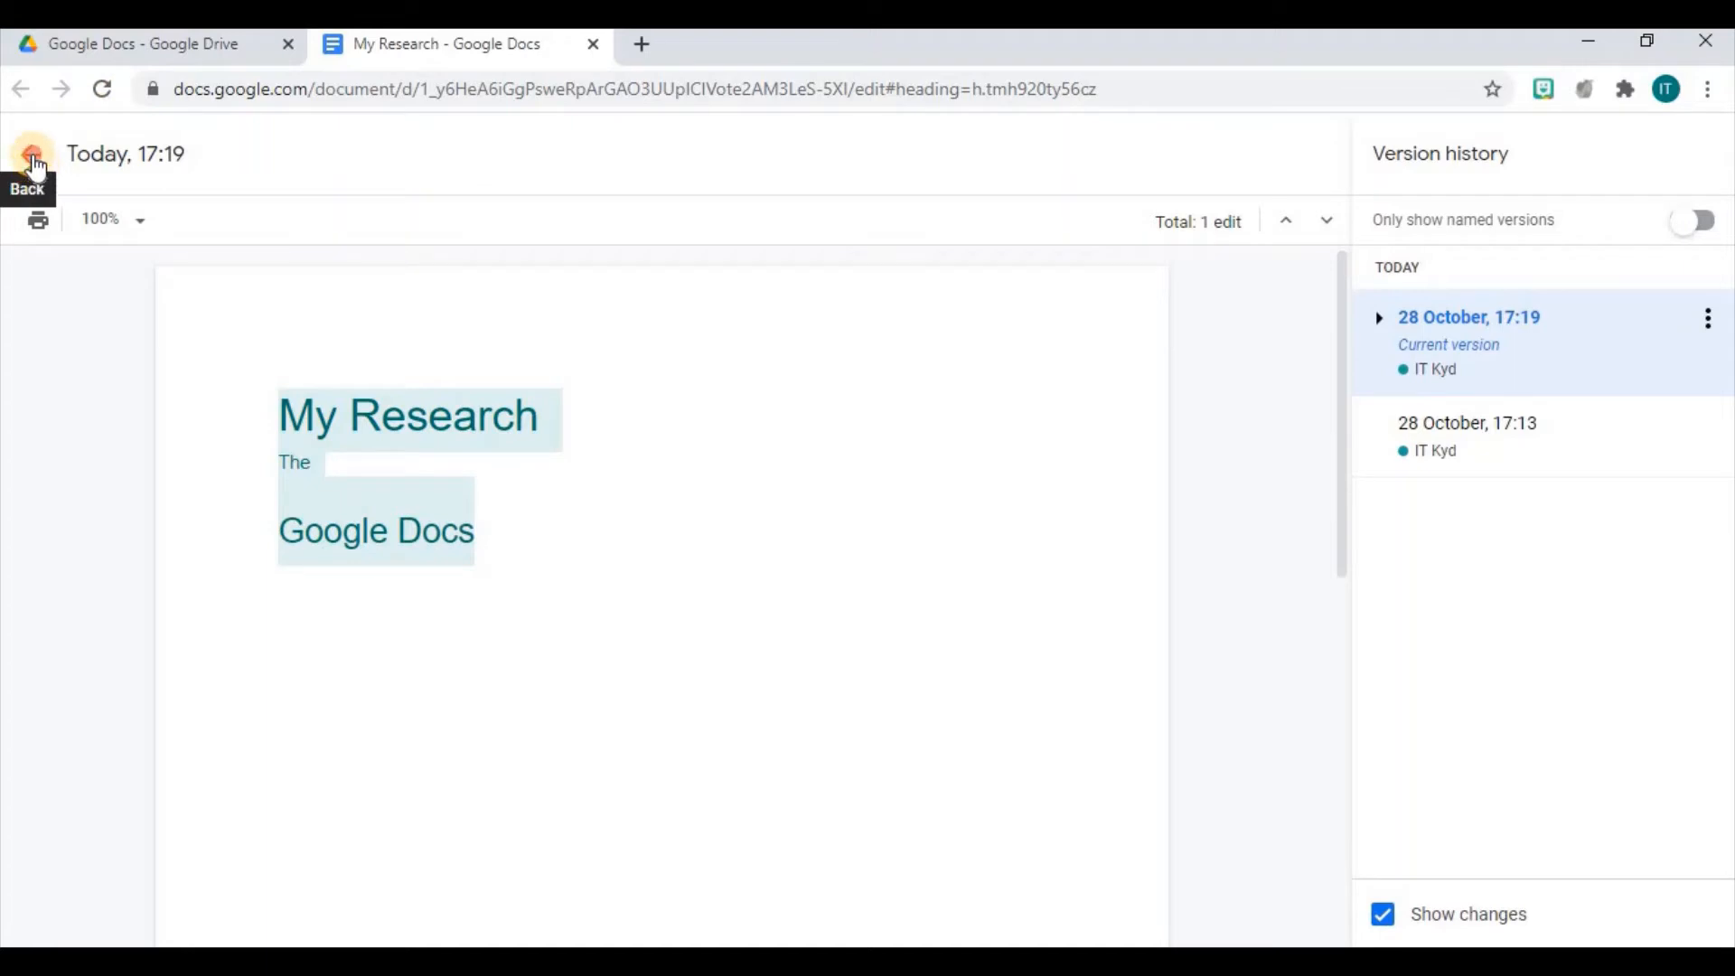
{"action": "left_click", "coordinate": [34, 166]}
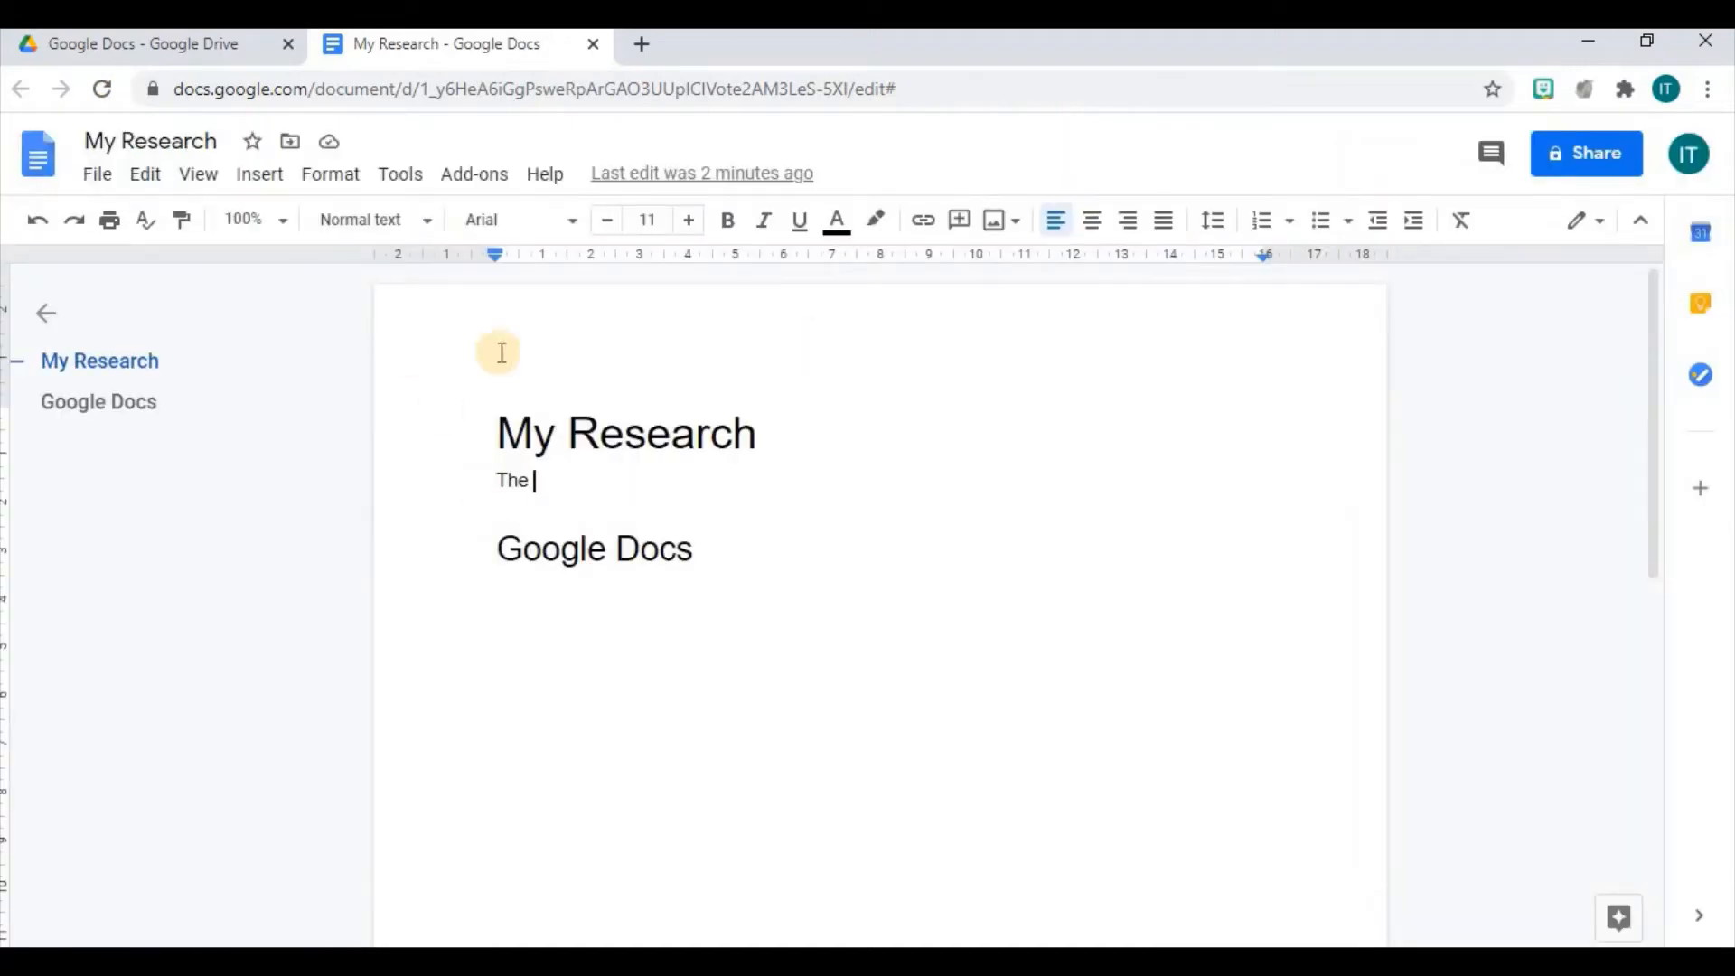
Step: Rename the document as Major Research
{"action": "left_click", "coordinate": [95, 172]}
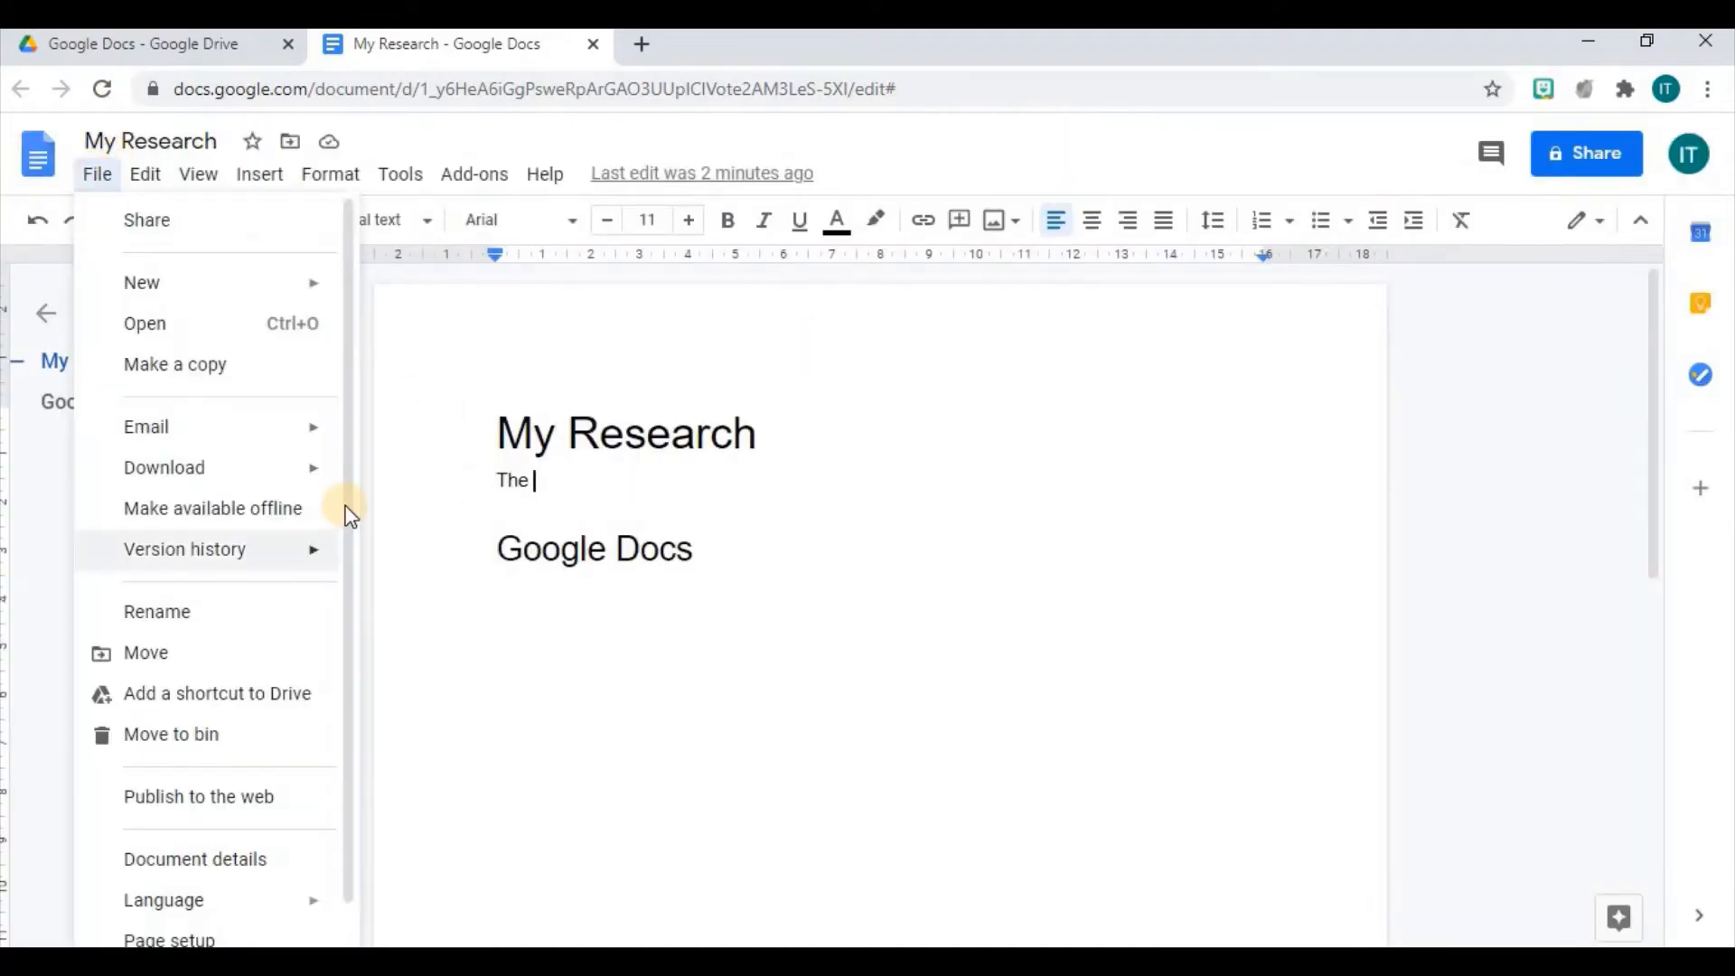
{"action": "left_click_drag", "start_coordinate": [351, 529], "coordinate": [344, 588]}
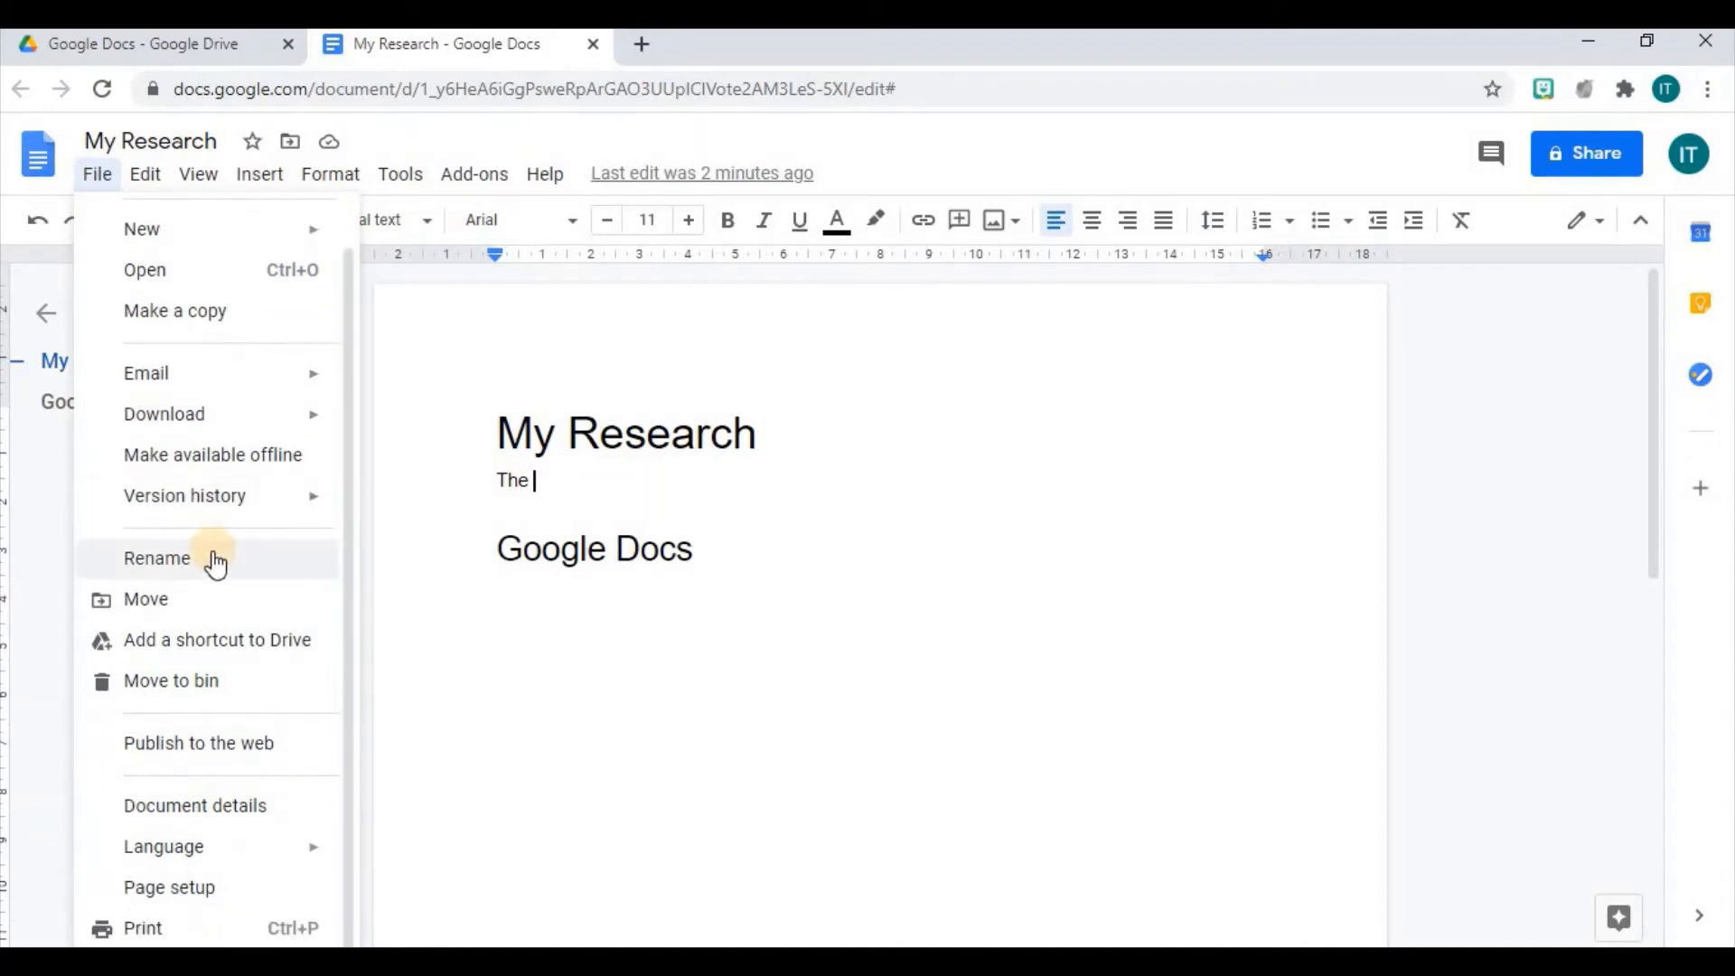
{"action": "left_click", "coordinate": [163, 567]}
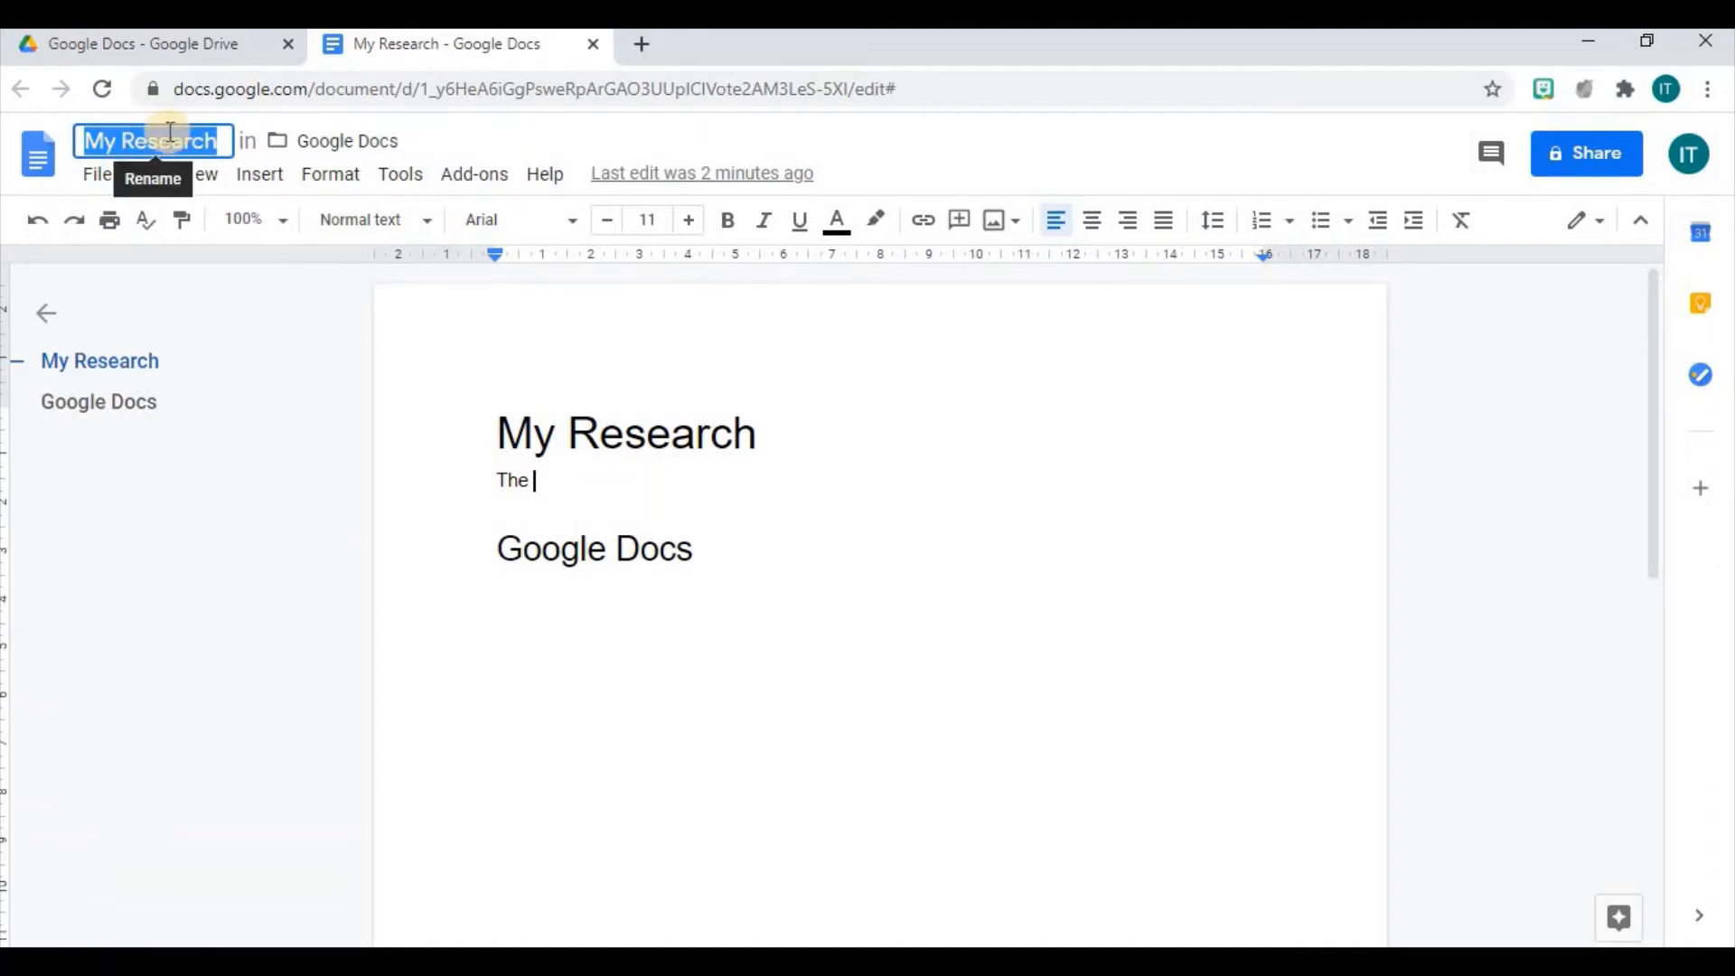
{"action": "type", "text": "Ma"}
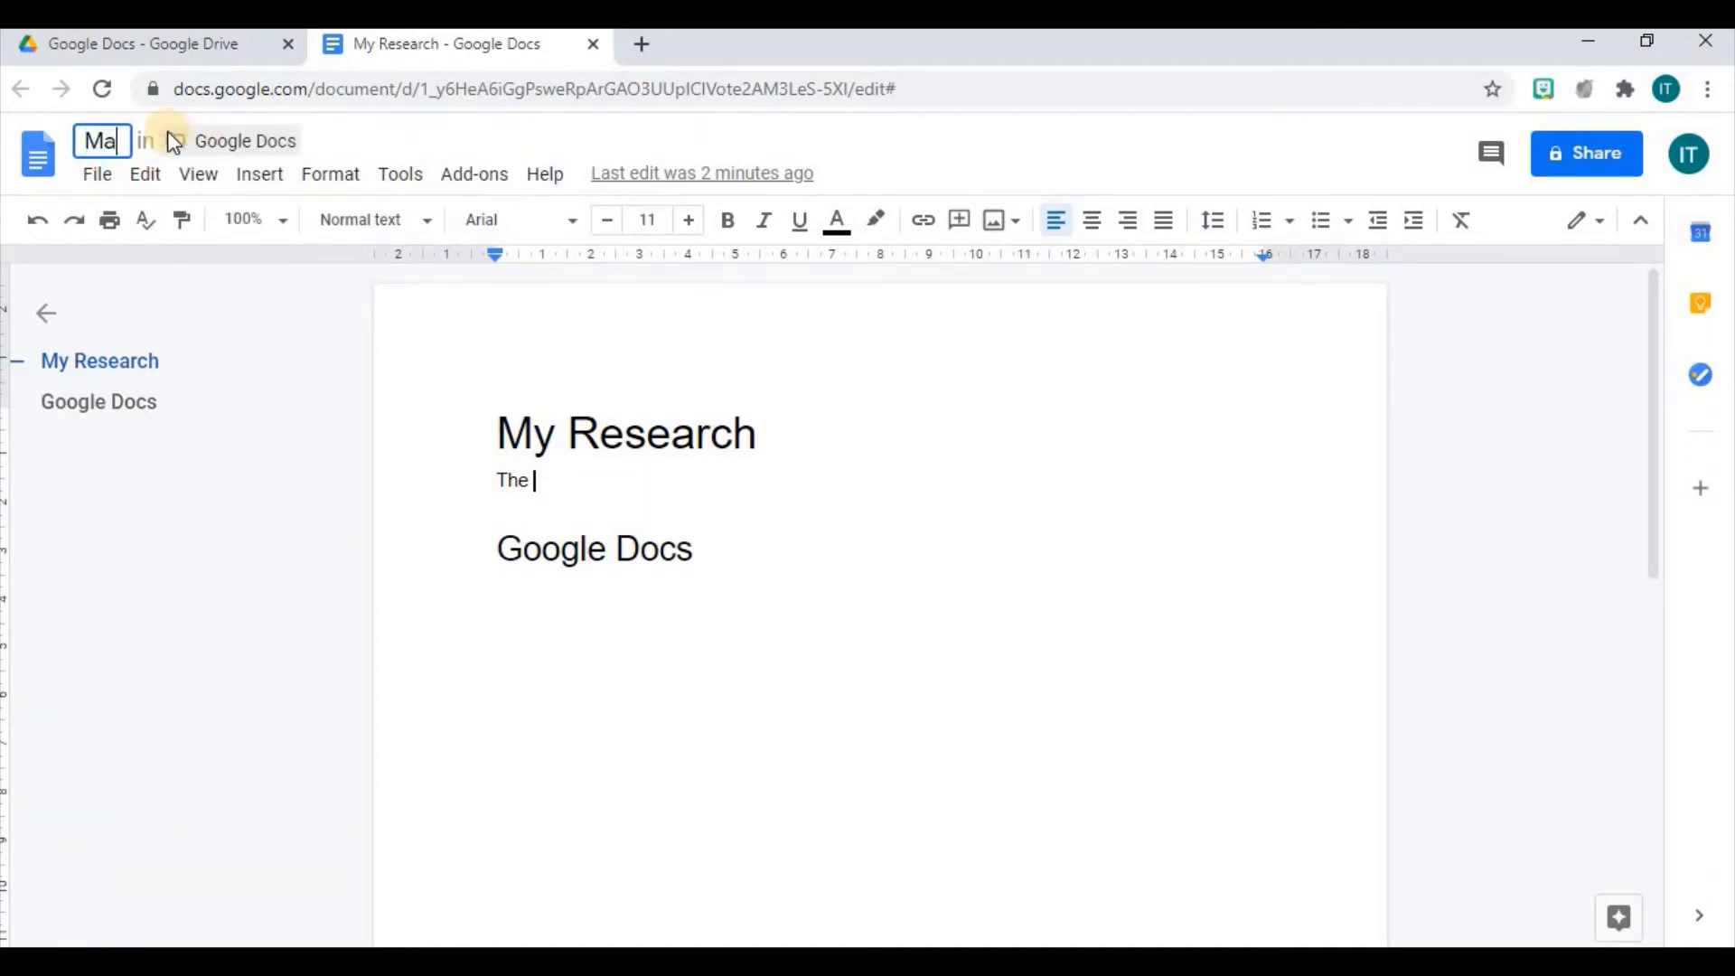
{"action": "type", "text": "jor Research"}
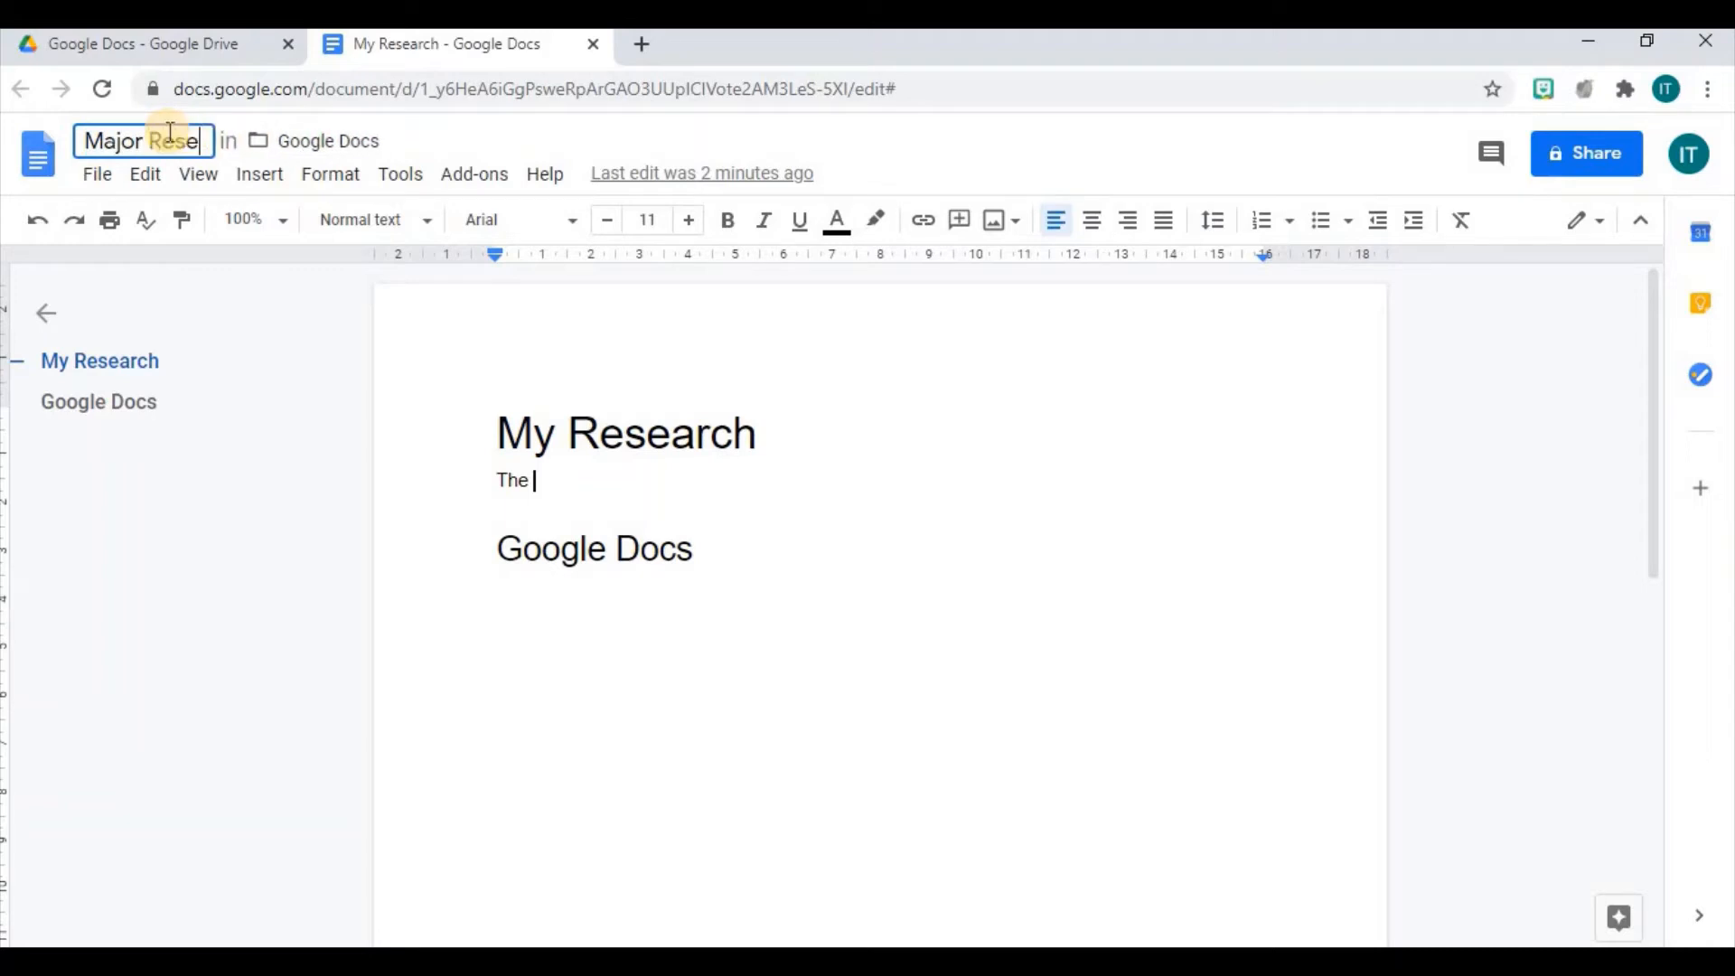
{"action": "left_click", "coordinate": [271, 298]}
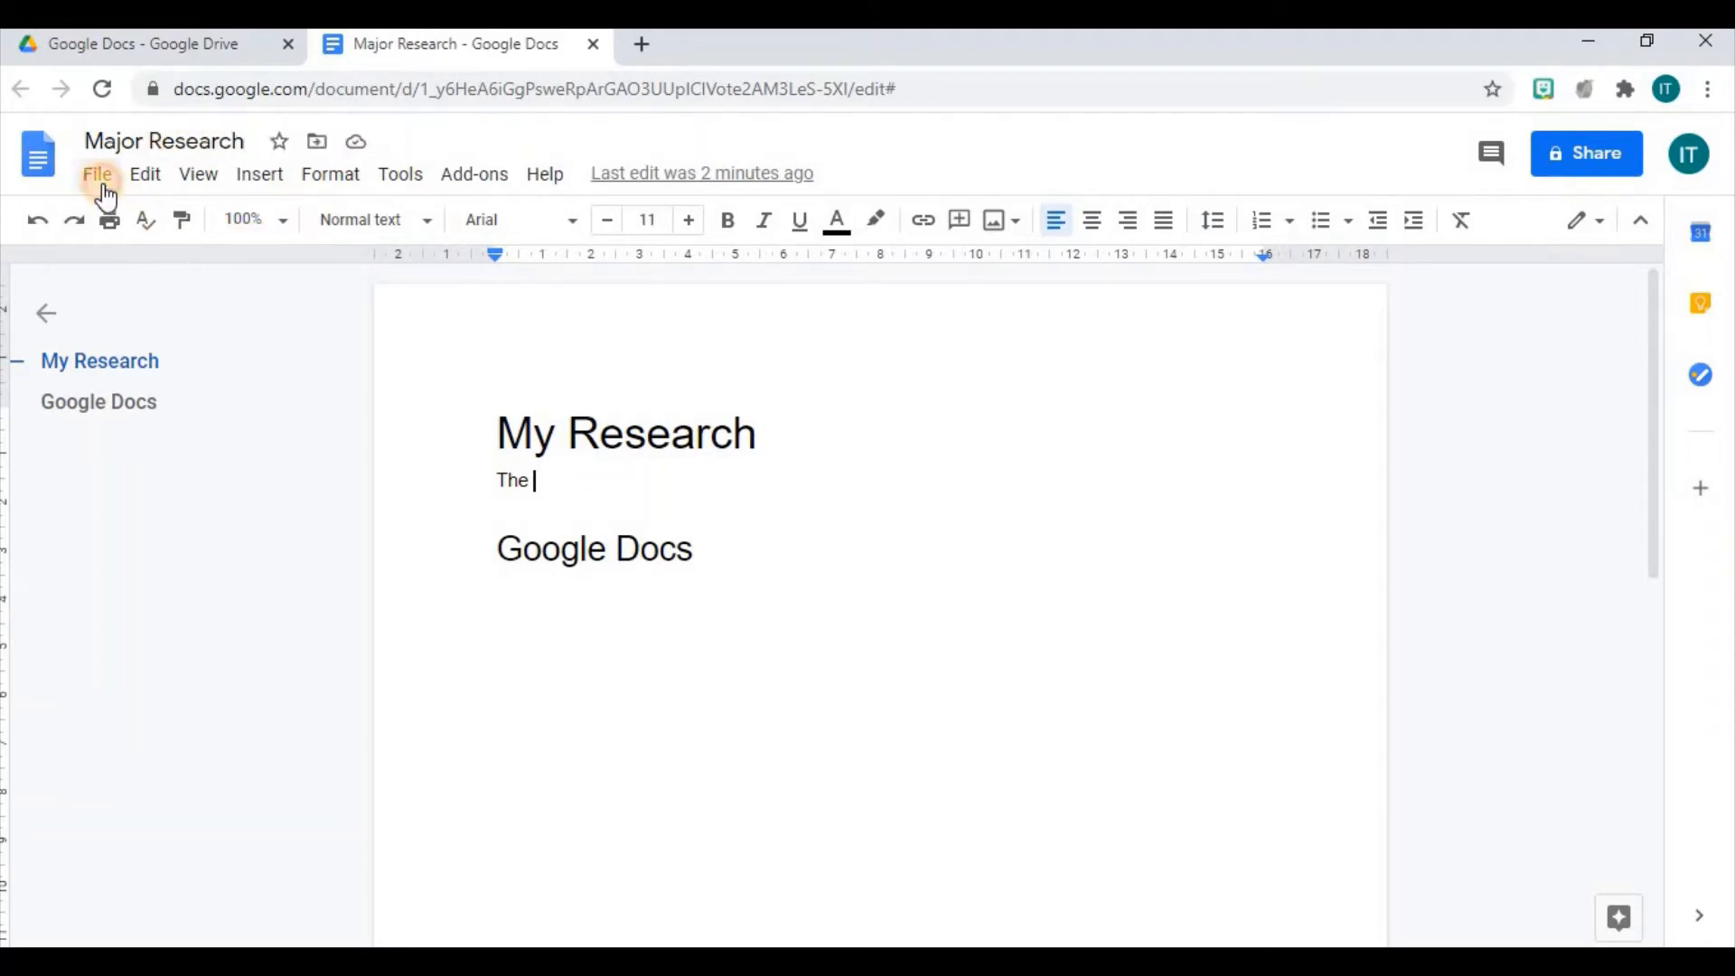
Step: Move the Major Research document to the G-Suite folder in My Drive
{"action": "left_click", "coordinate": [98, 177]}
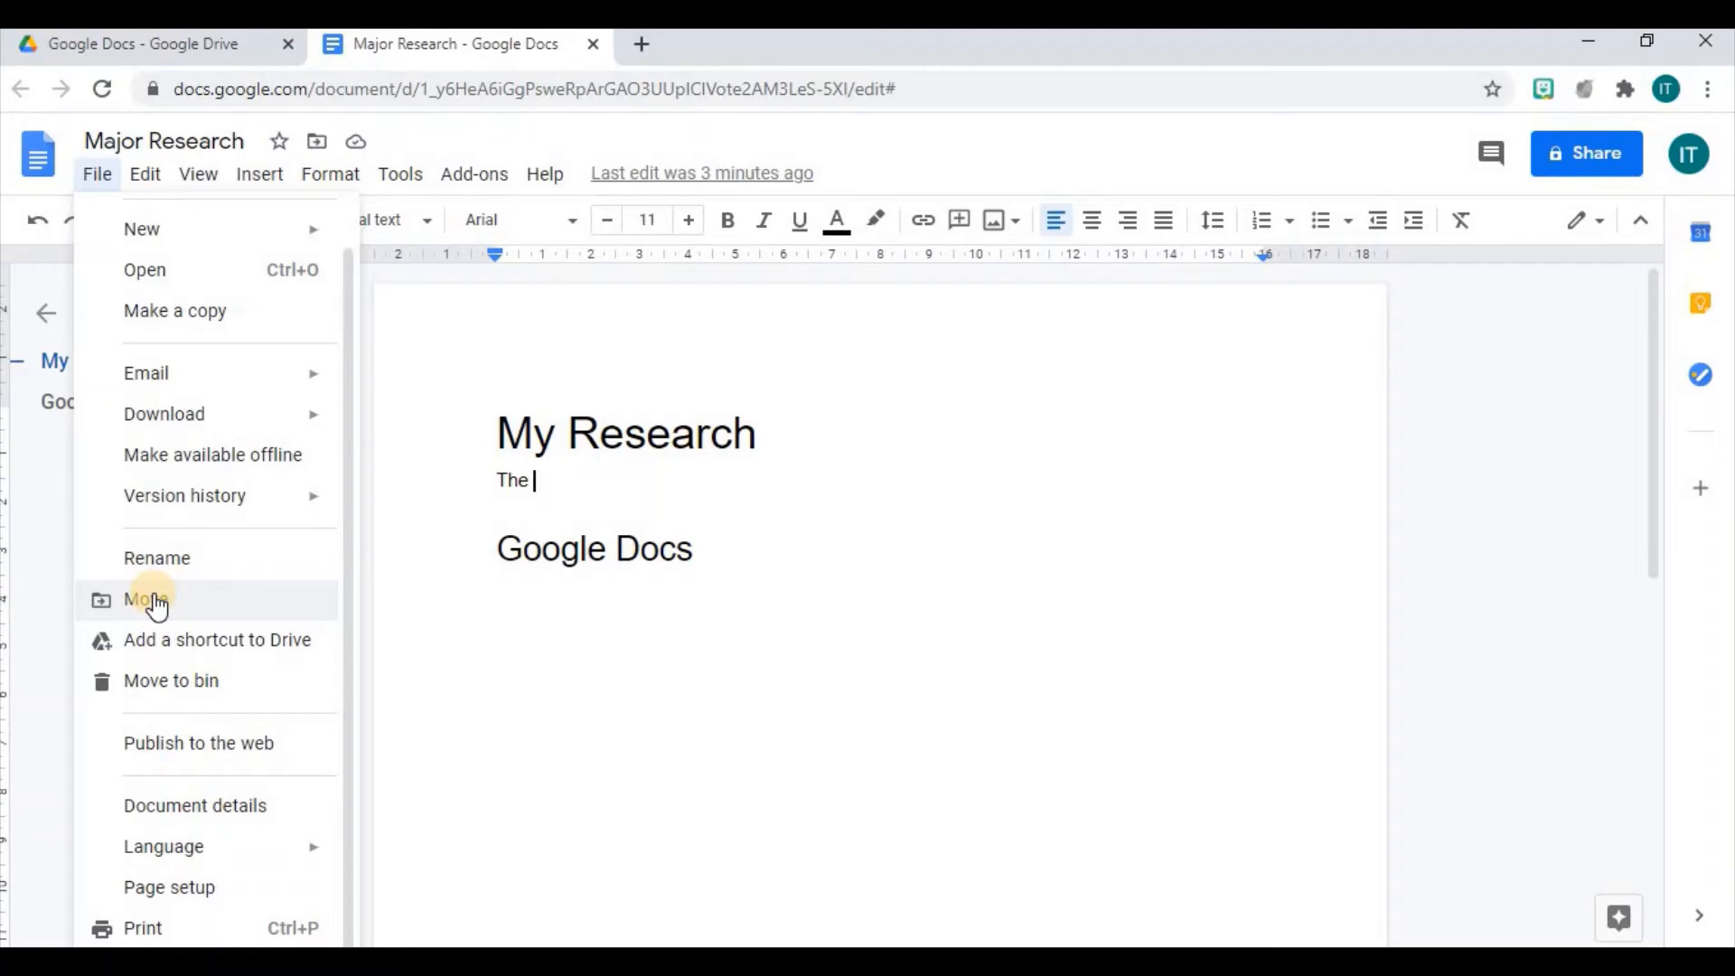
{"action": "left_click", "coordinate": [156, 600]}
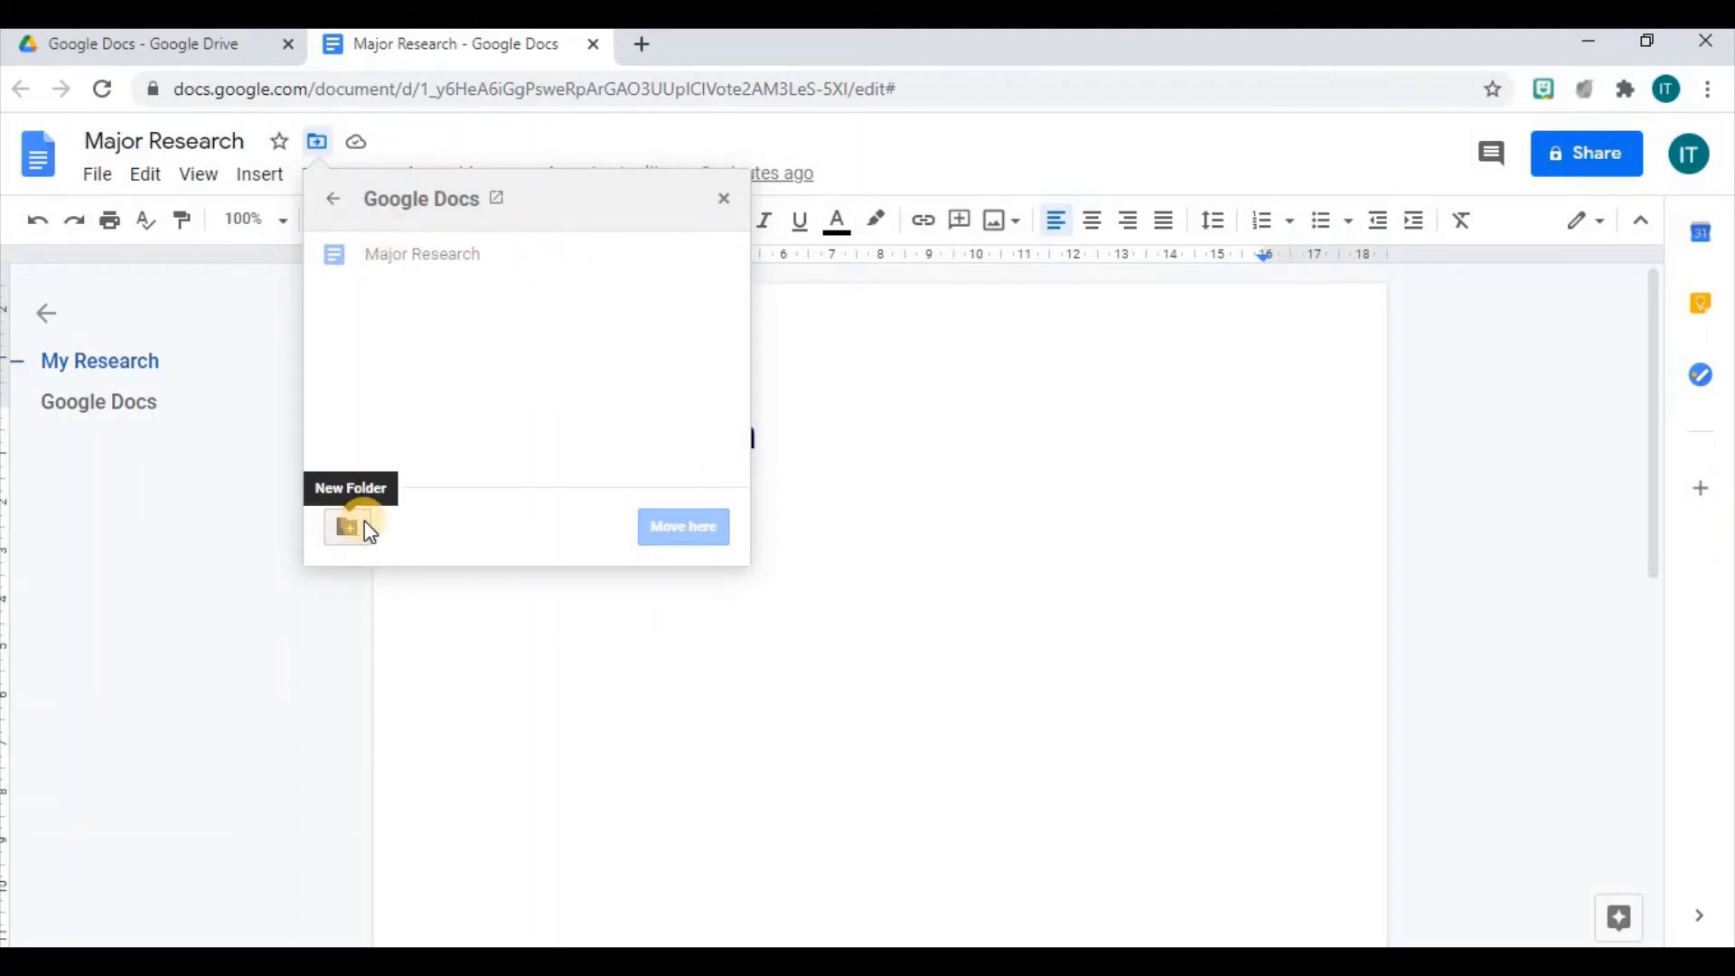
{"action": "left_click", "coordinate": [335, 206]}
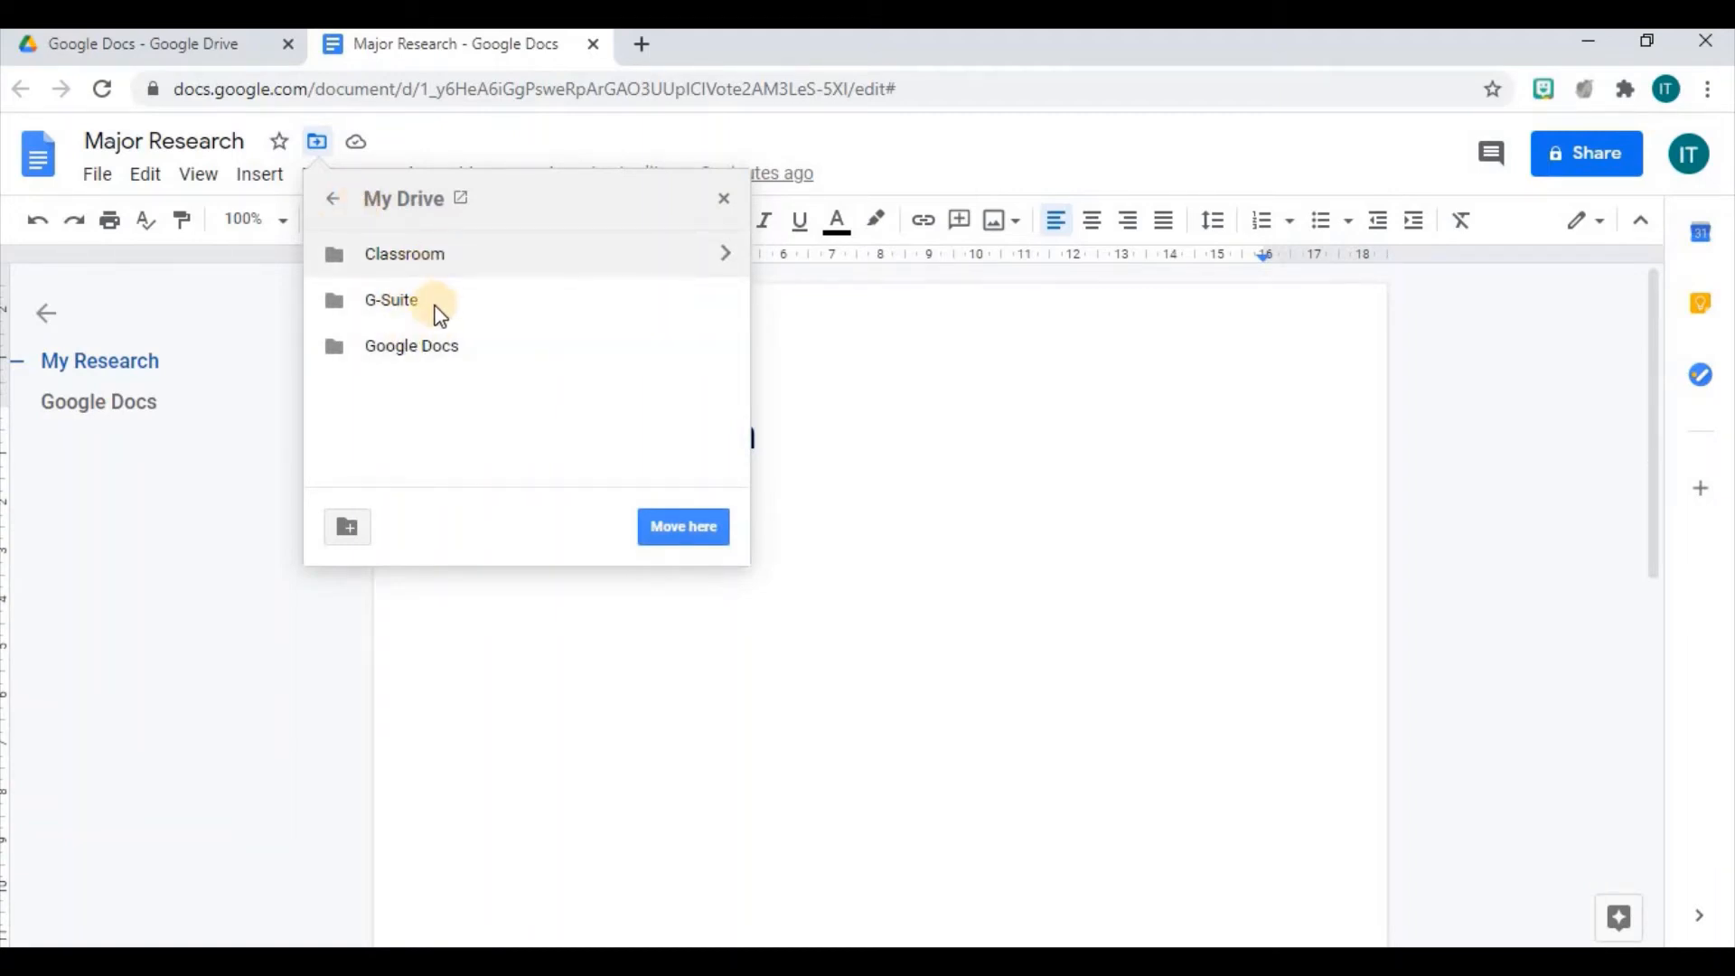
{"action": "left_click", "coordinate": [387, 305]}
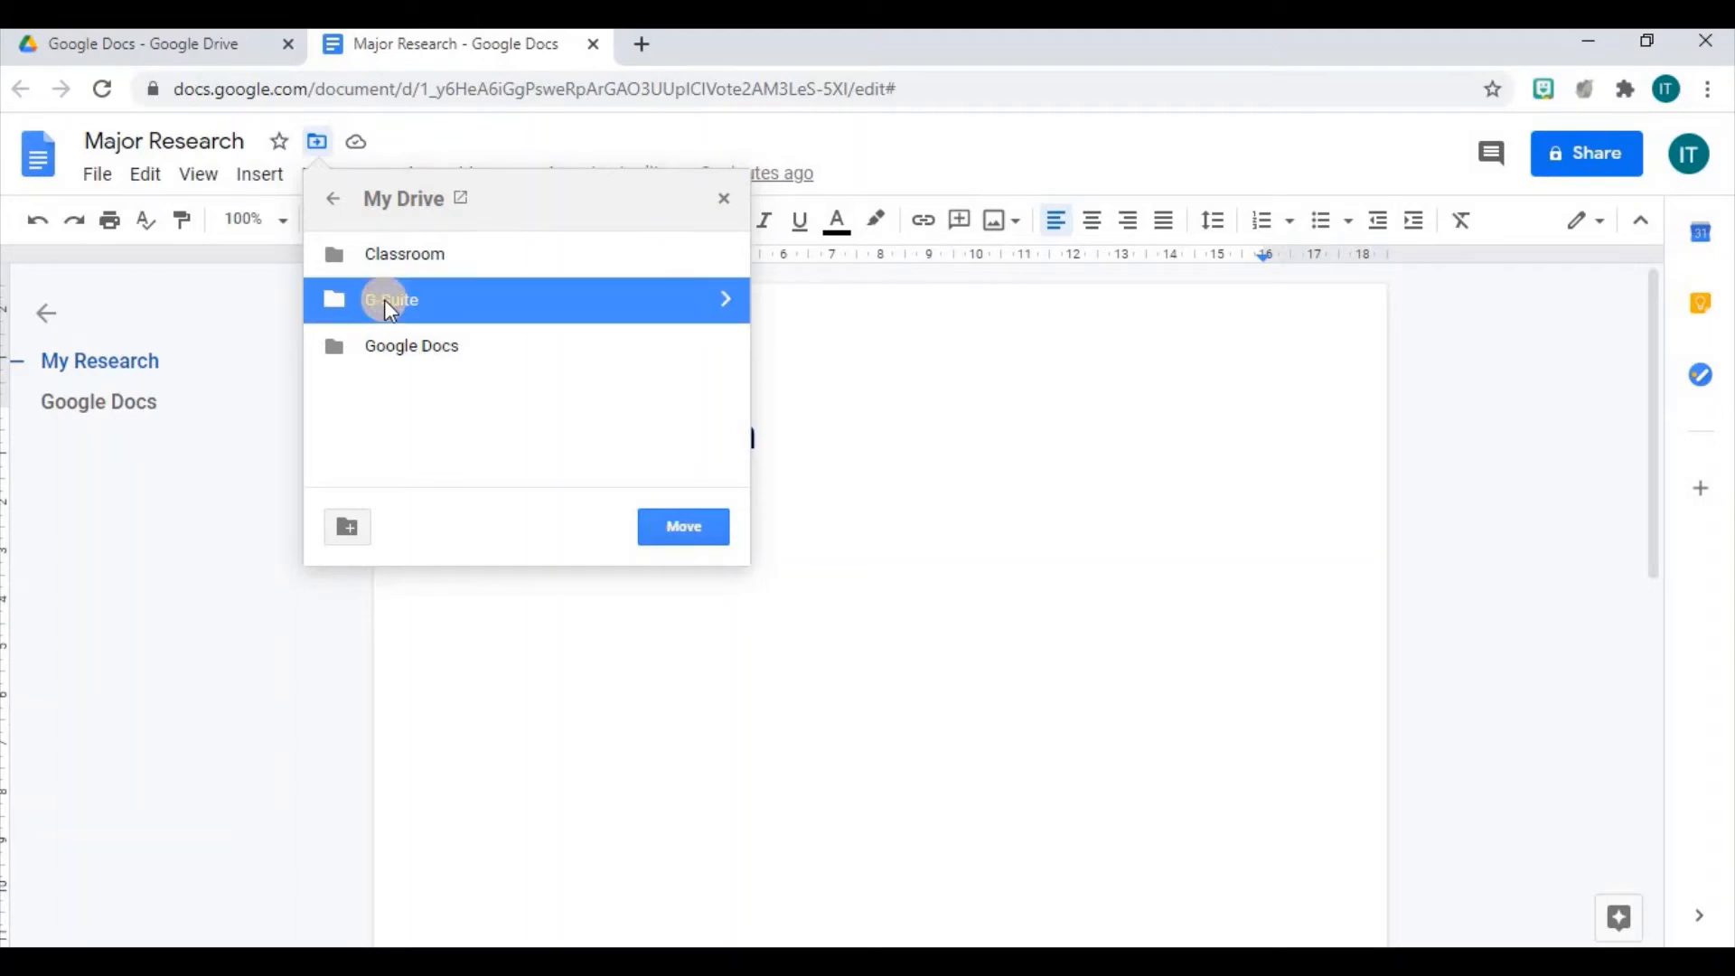
{"action": "left_click", "coordinate": [684, 528]}
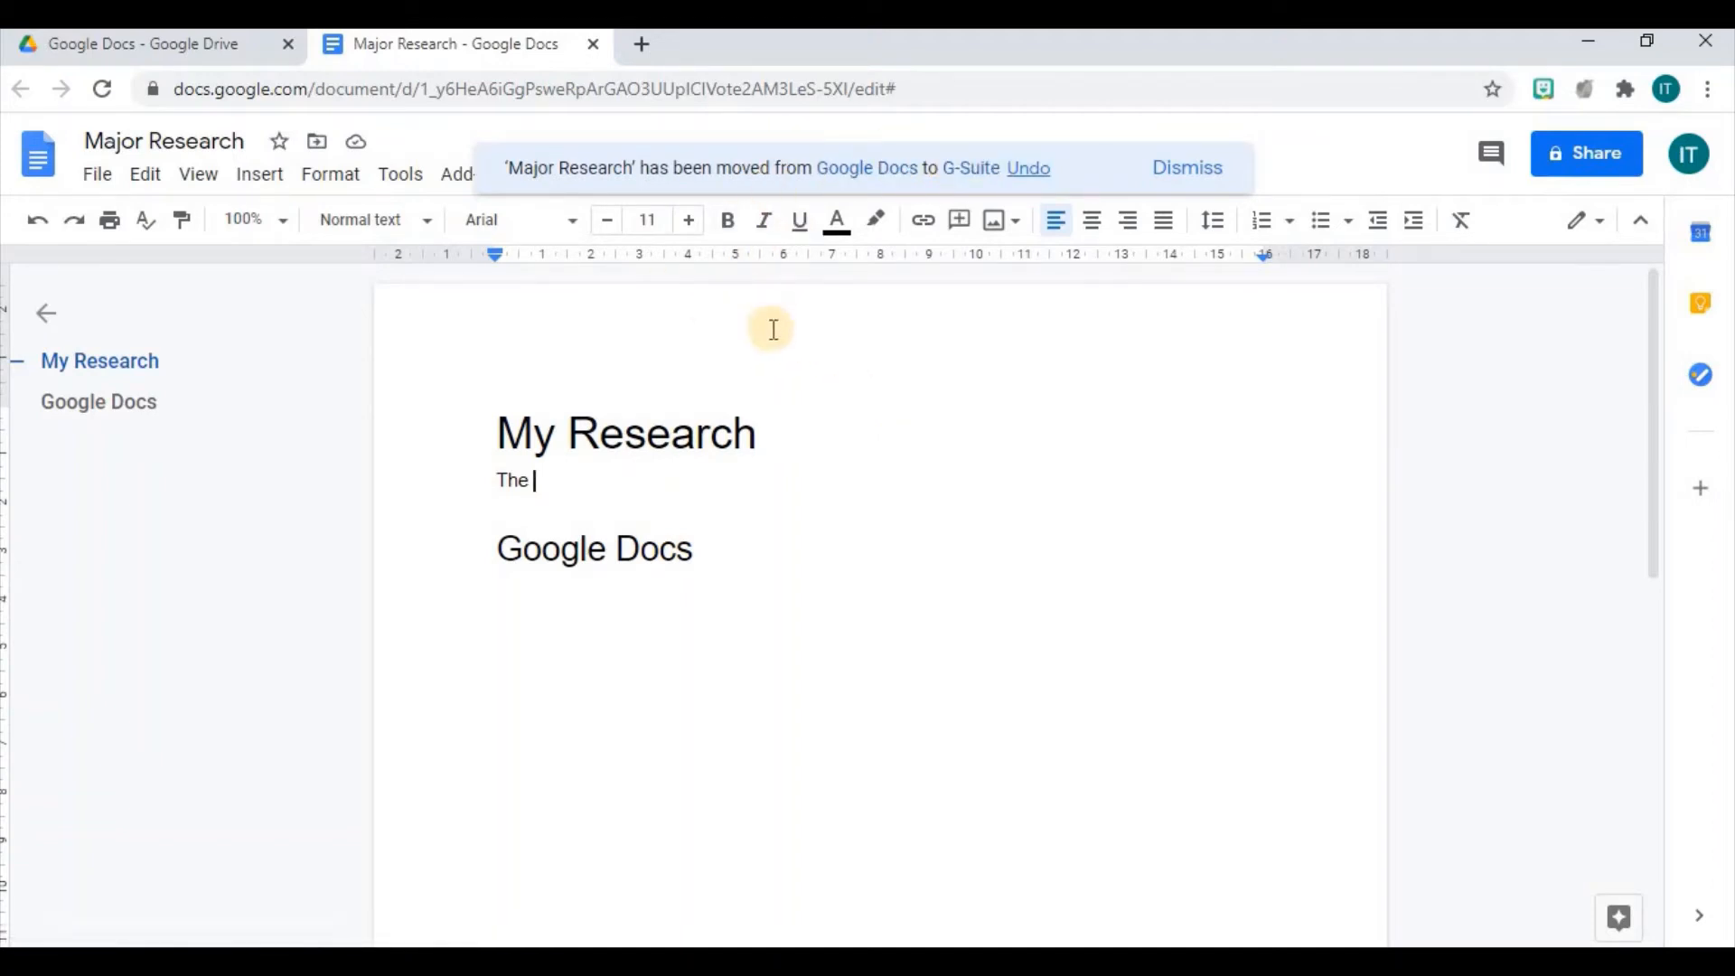
Step: Review the link, embed and published content settings for publishing the document to the web, and close them without publishing
{"action": "left_click", "coordinate": [99, 175]}
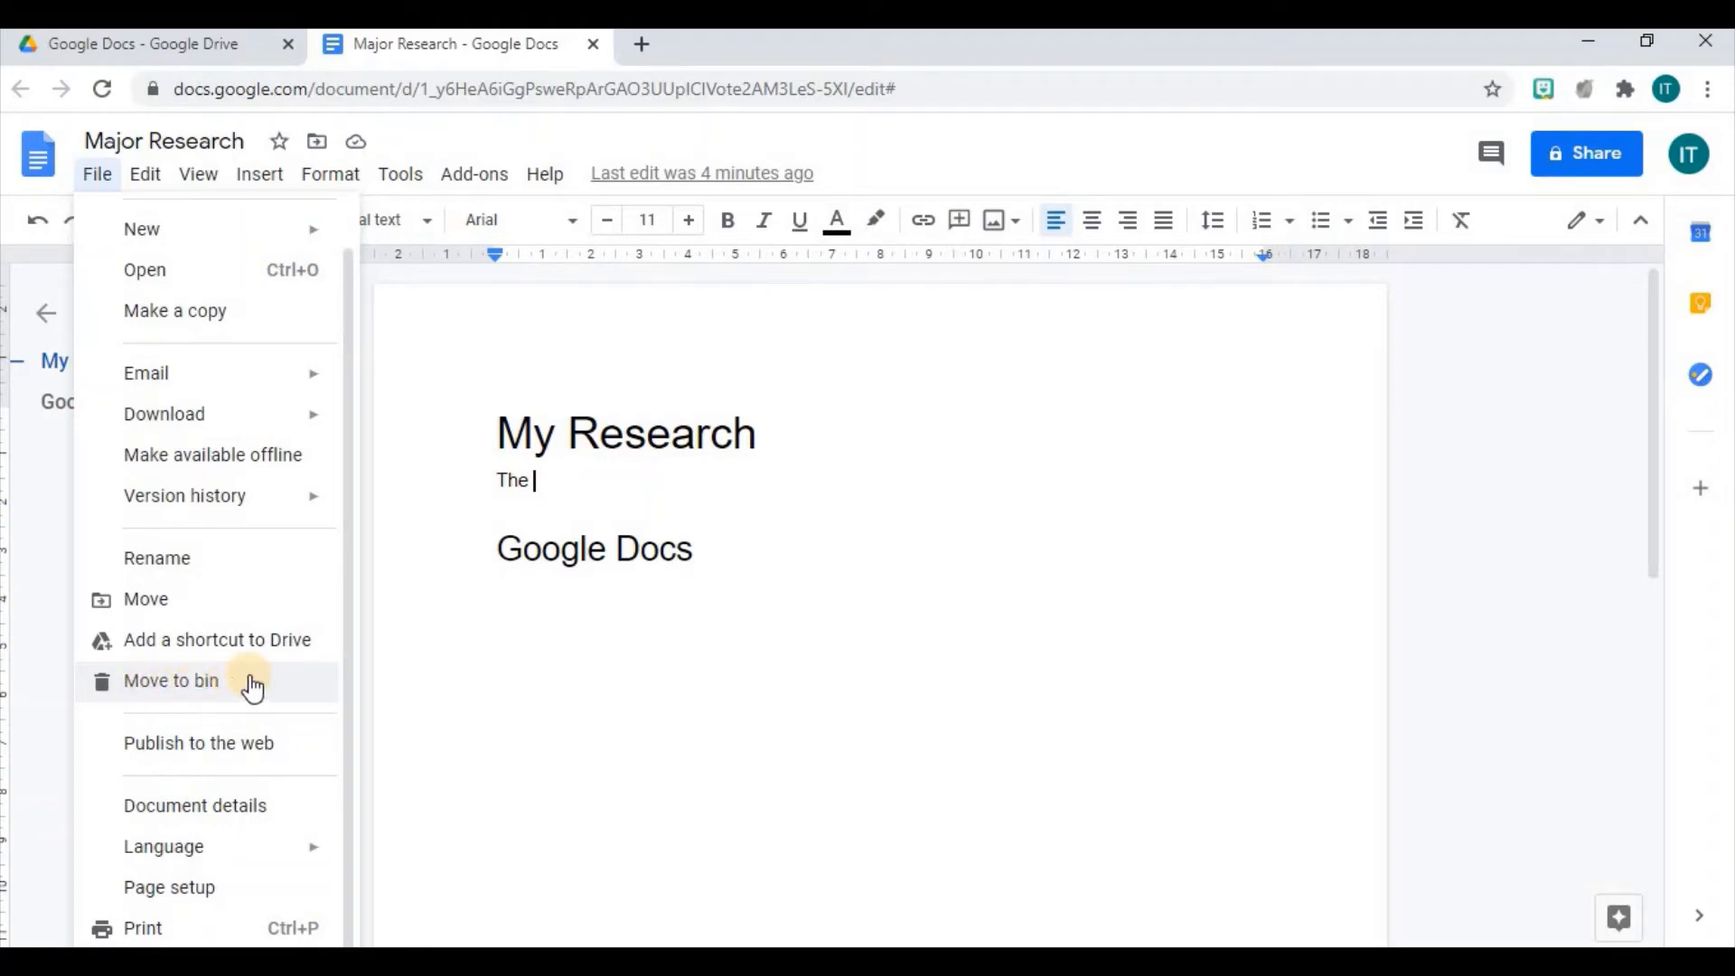
{"action": "left_click", "coordinate": [211, 754]}
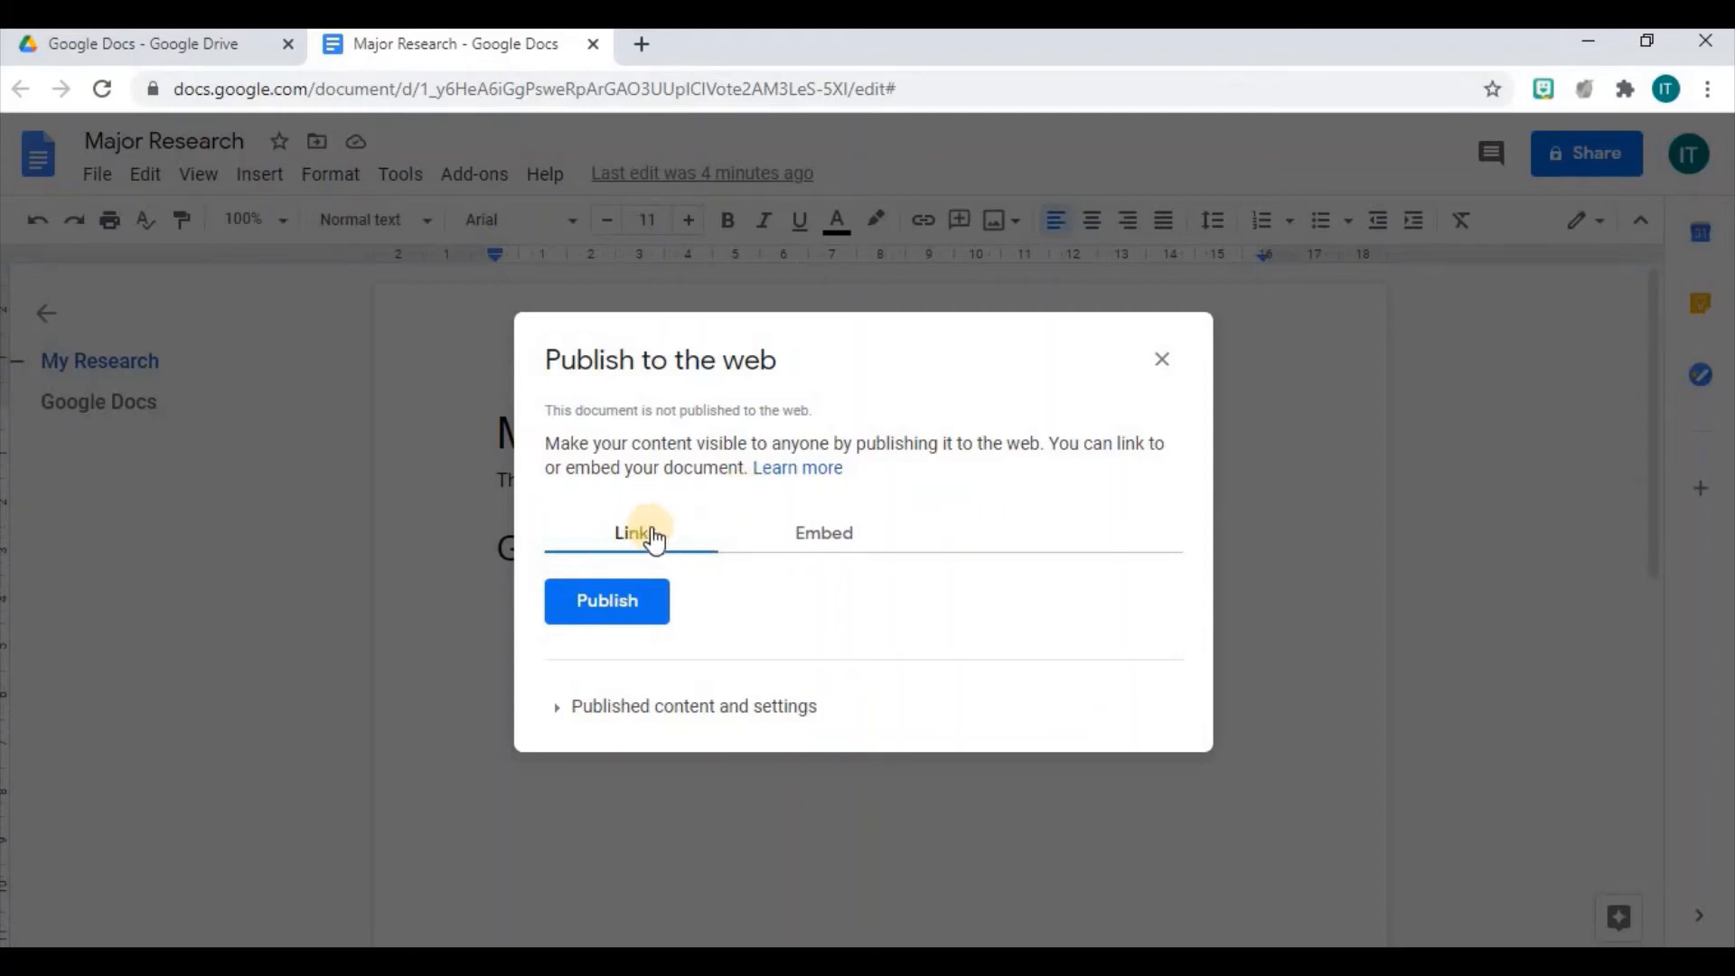
{"action": "left_click", "coordinate": [824, 534]}
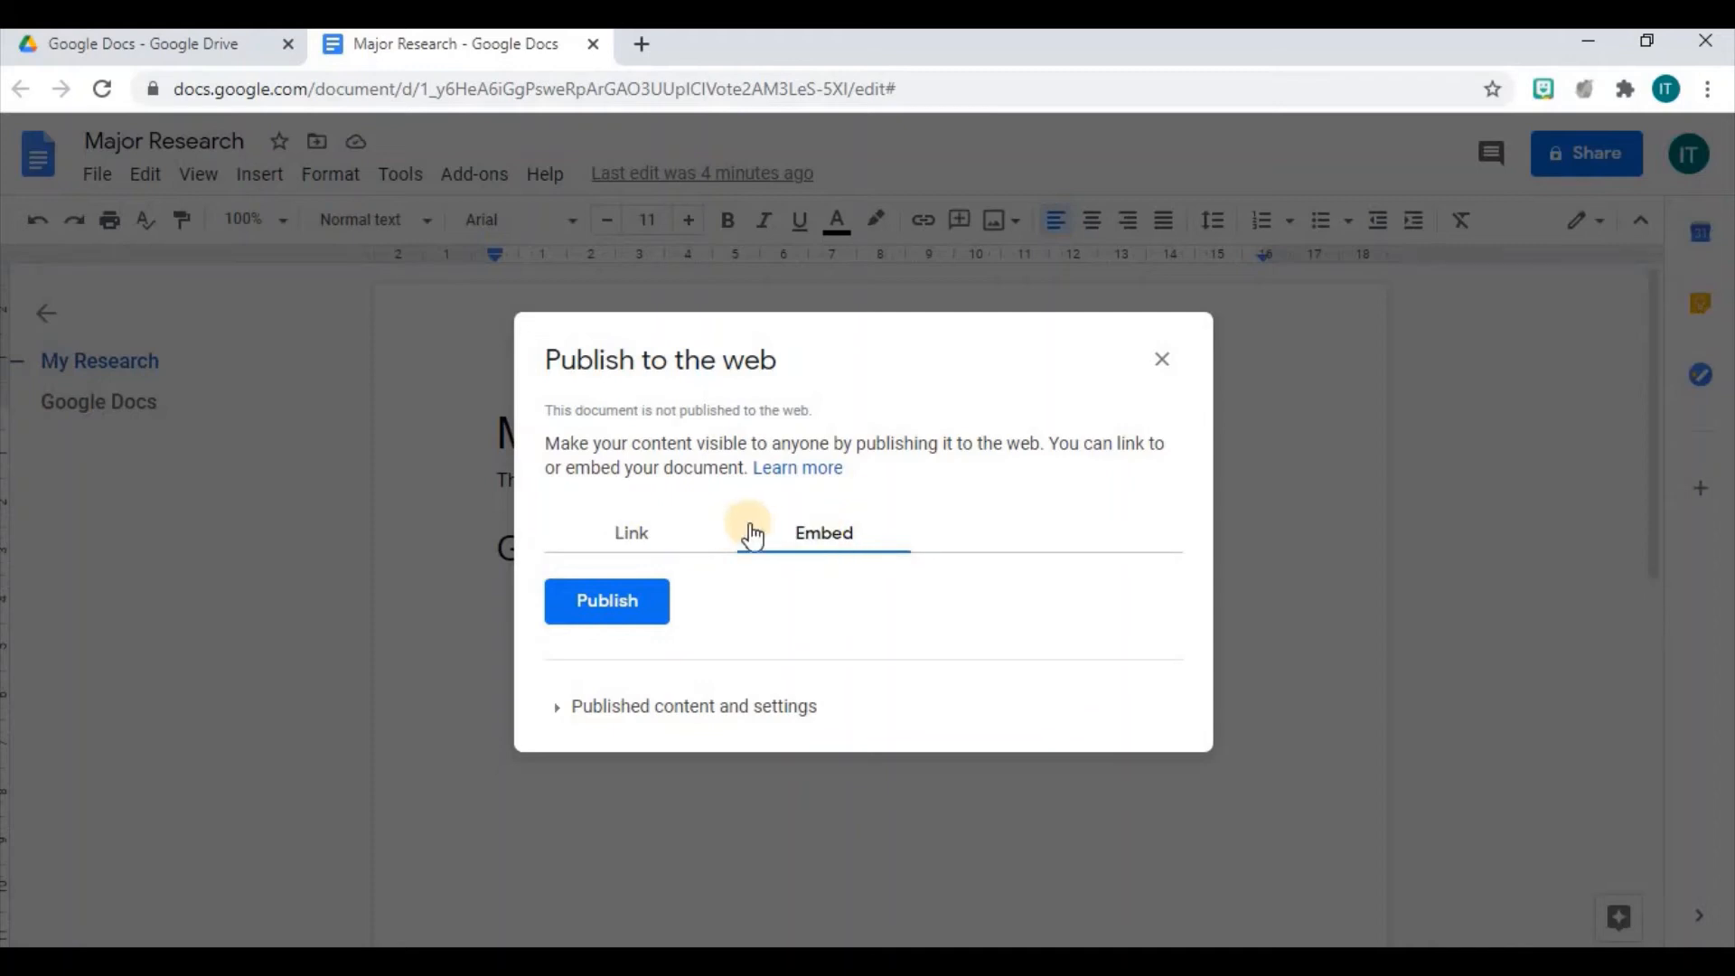
{"action": "left_click", "coordinate": [631, 535]}
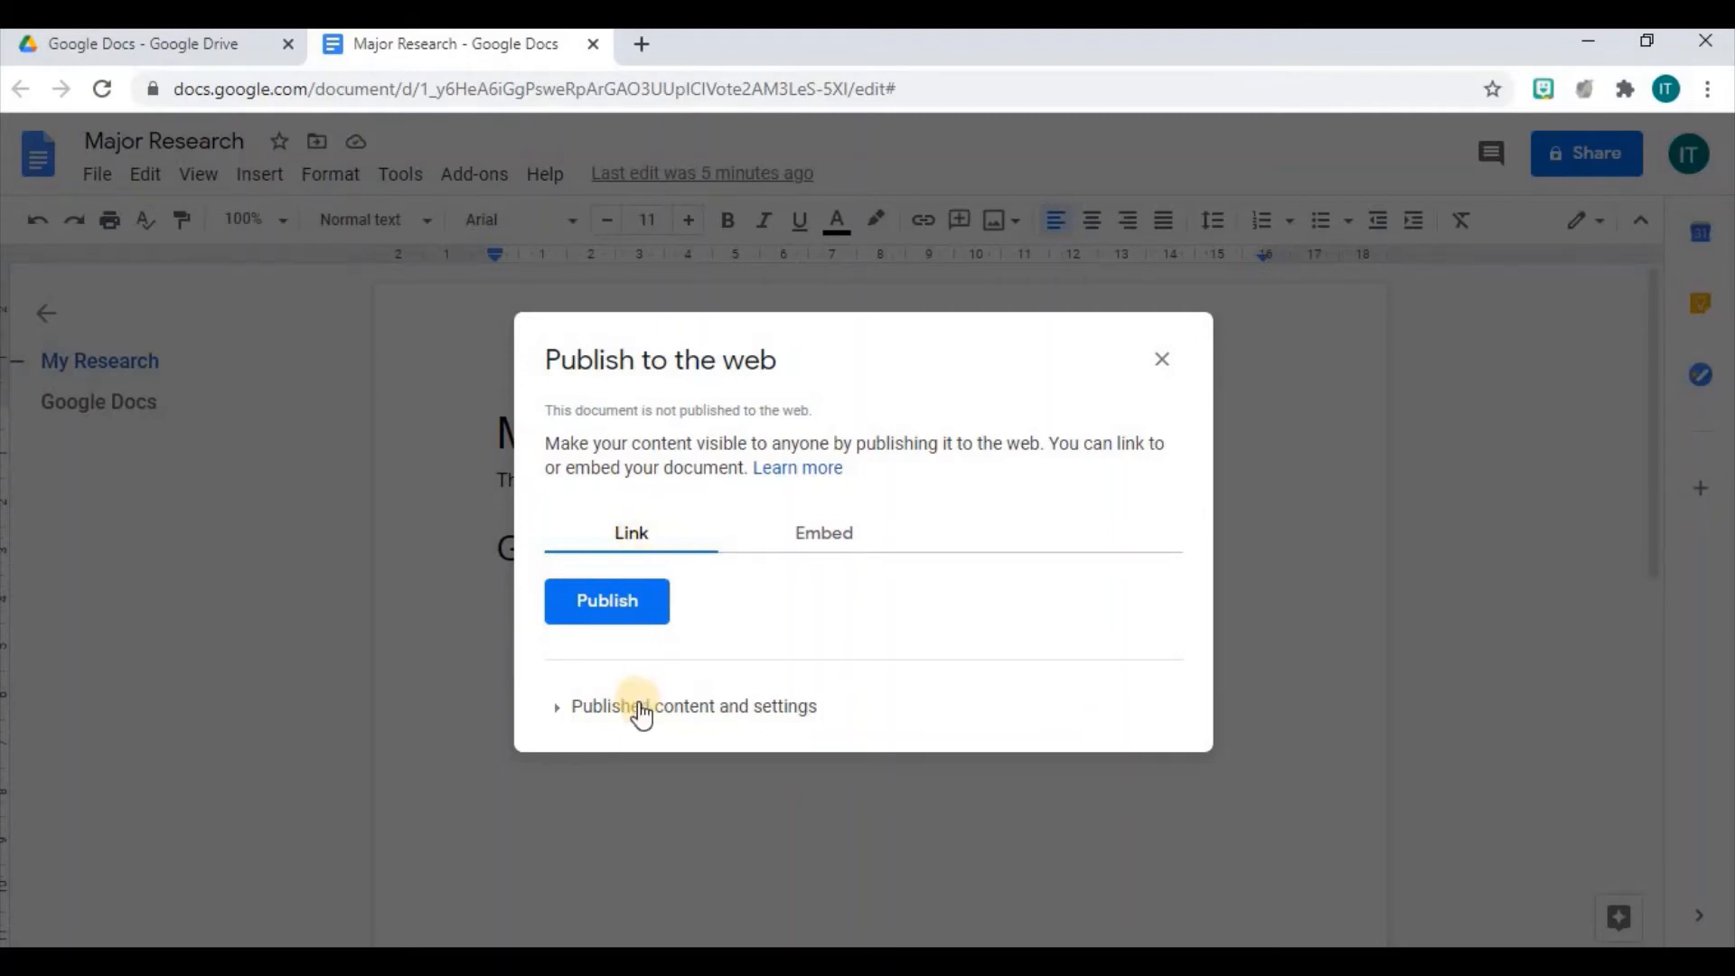
{"action": "left_click", "coordinate": [551, 713]}
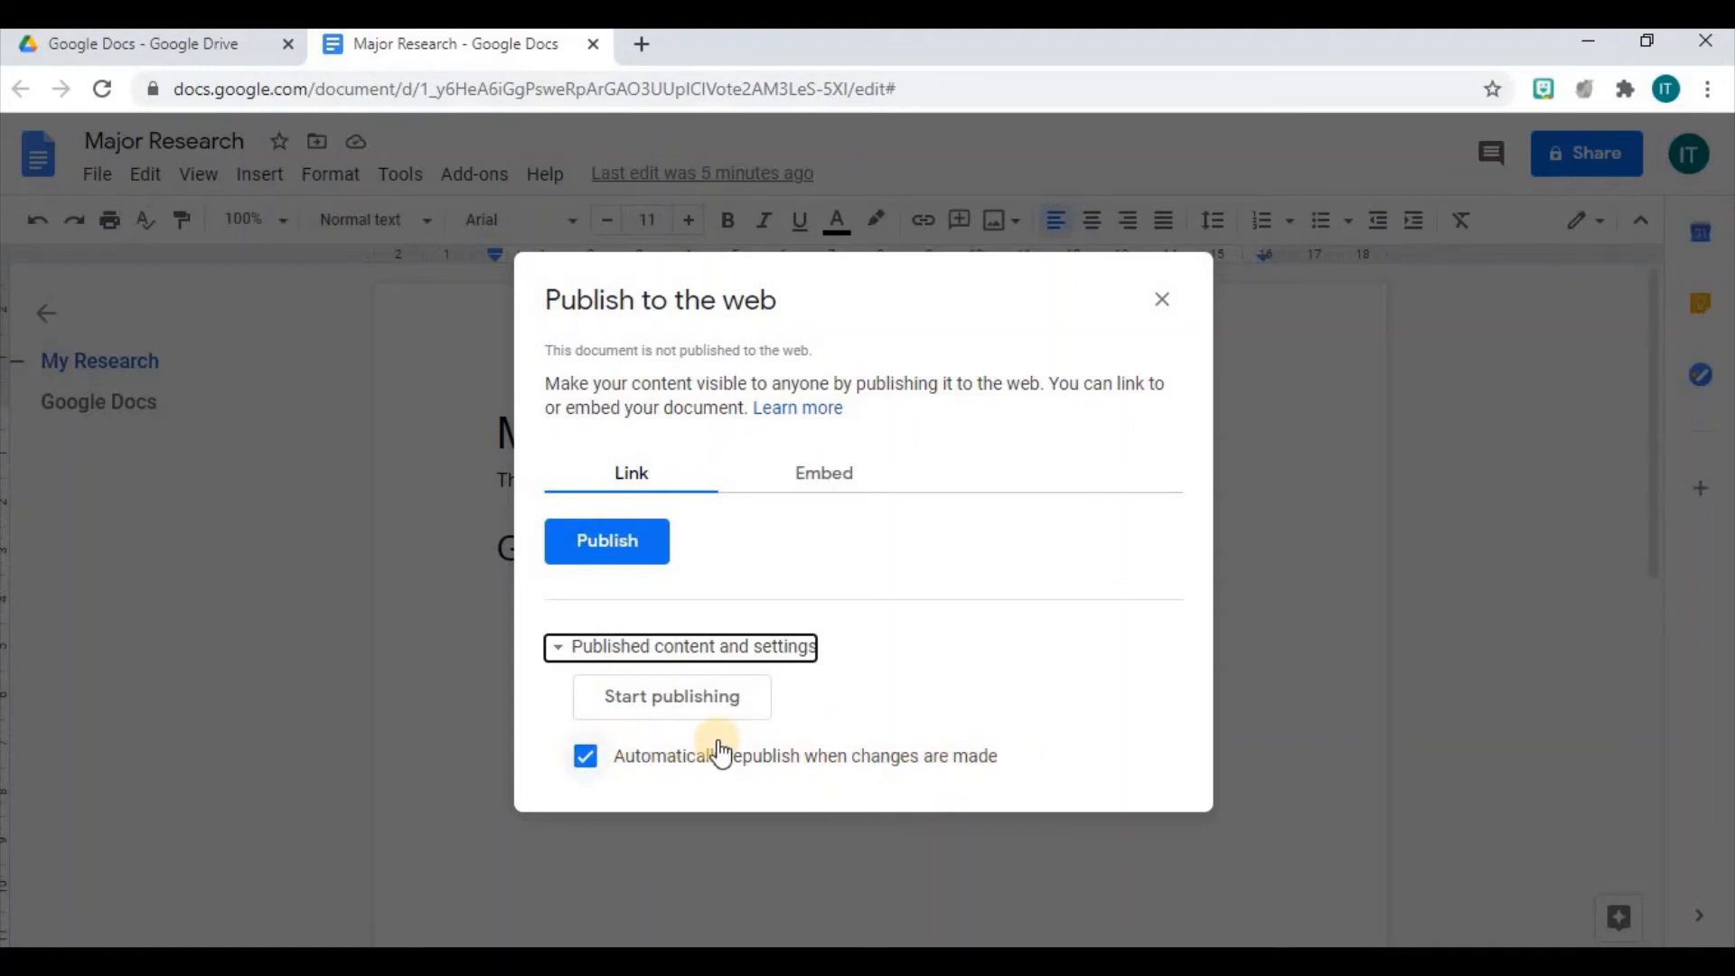
{"action": "left_click", "coordinate": [1162, 299]}
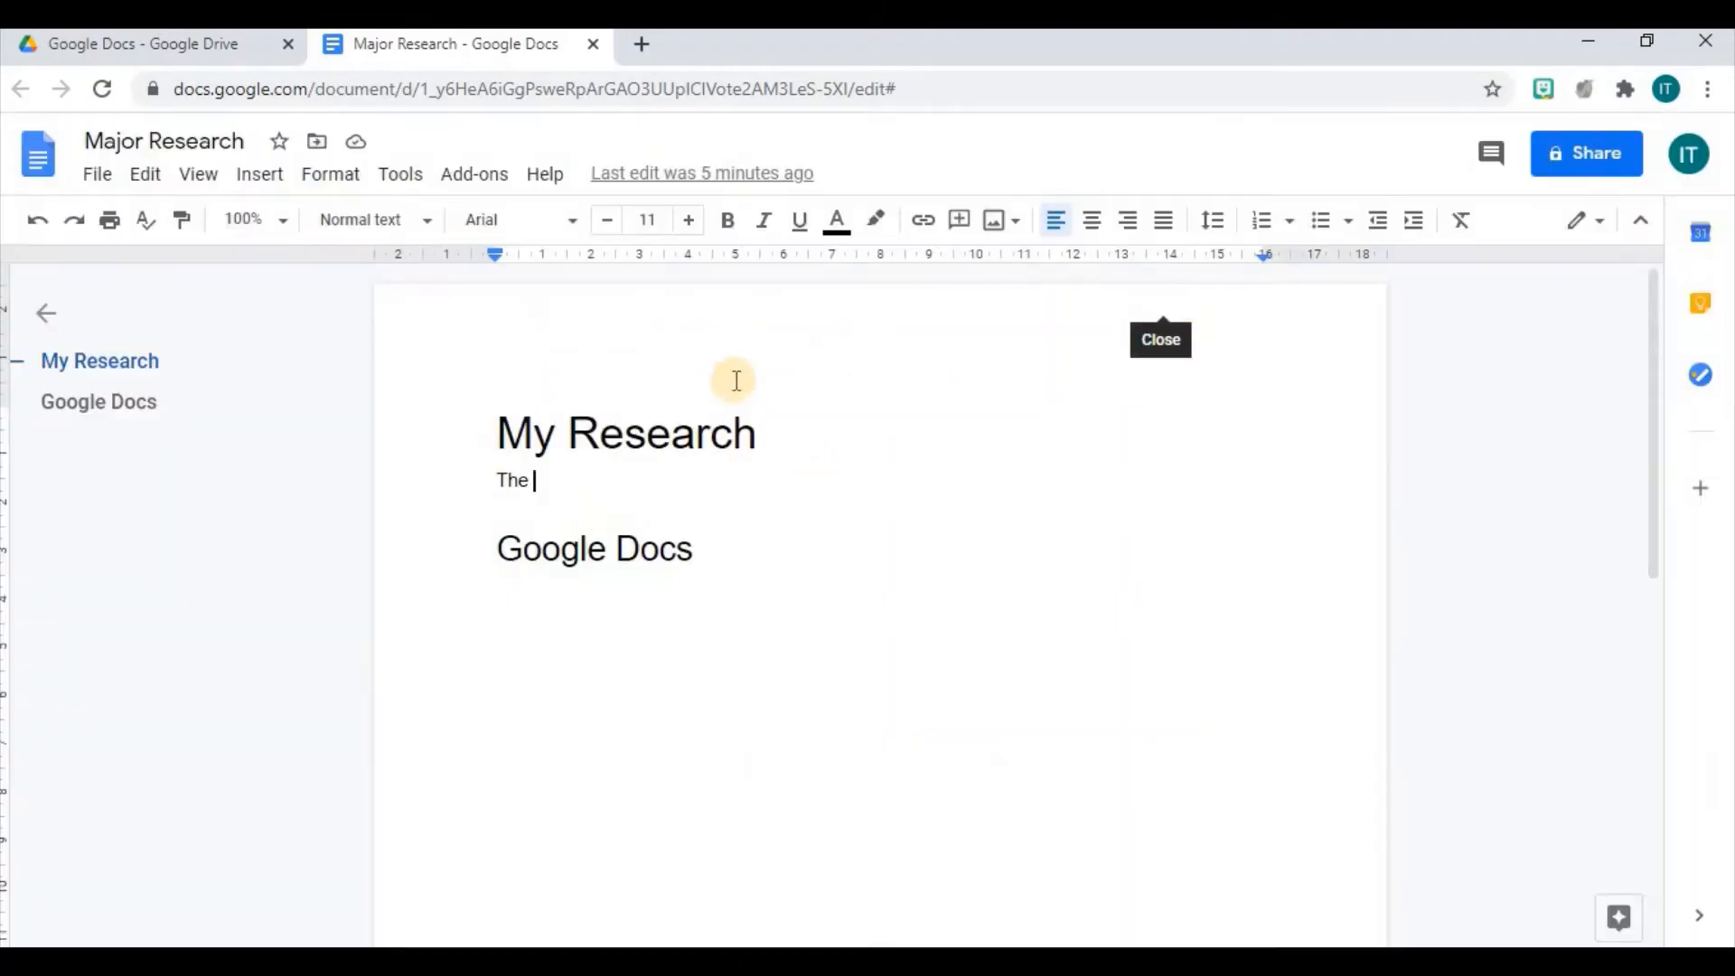
Step: Insert the word "Major" between "My" and "Research" in the document's title line
{"action": "left_click", "coordinate": [564, 441]}
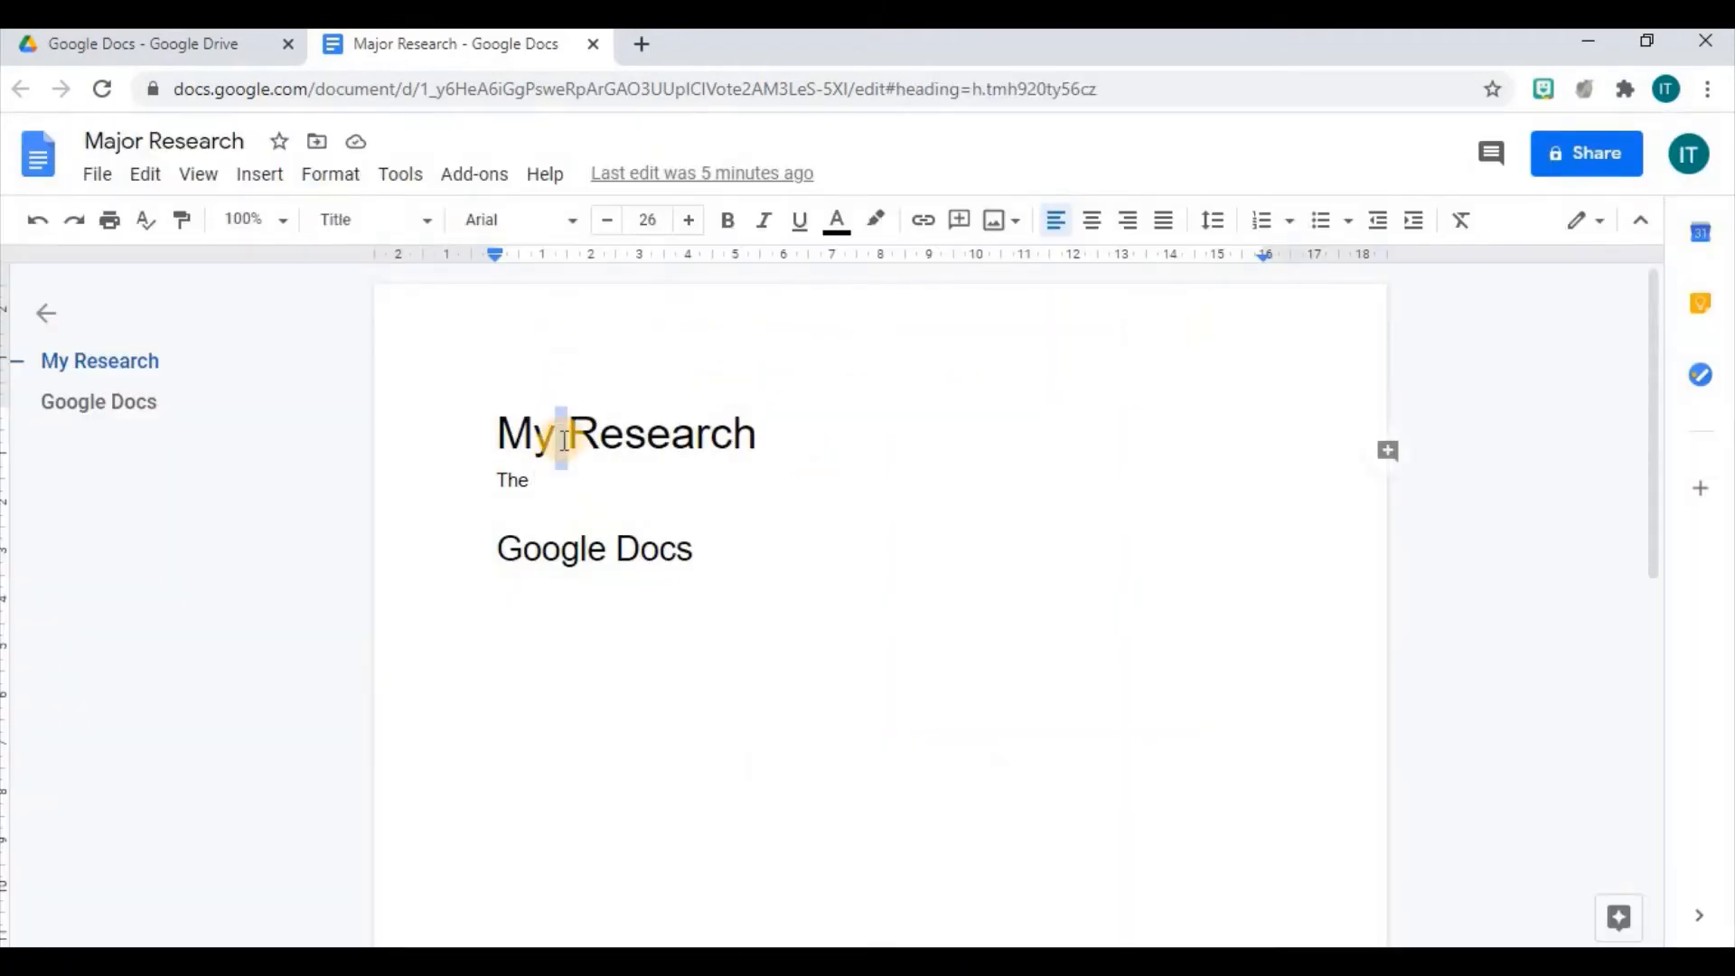
{"action": "type", "text": "Major"}
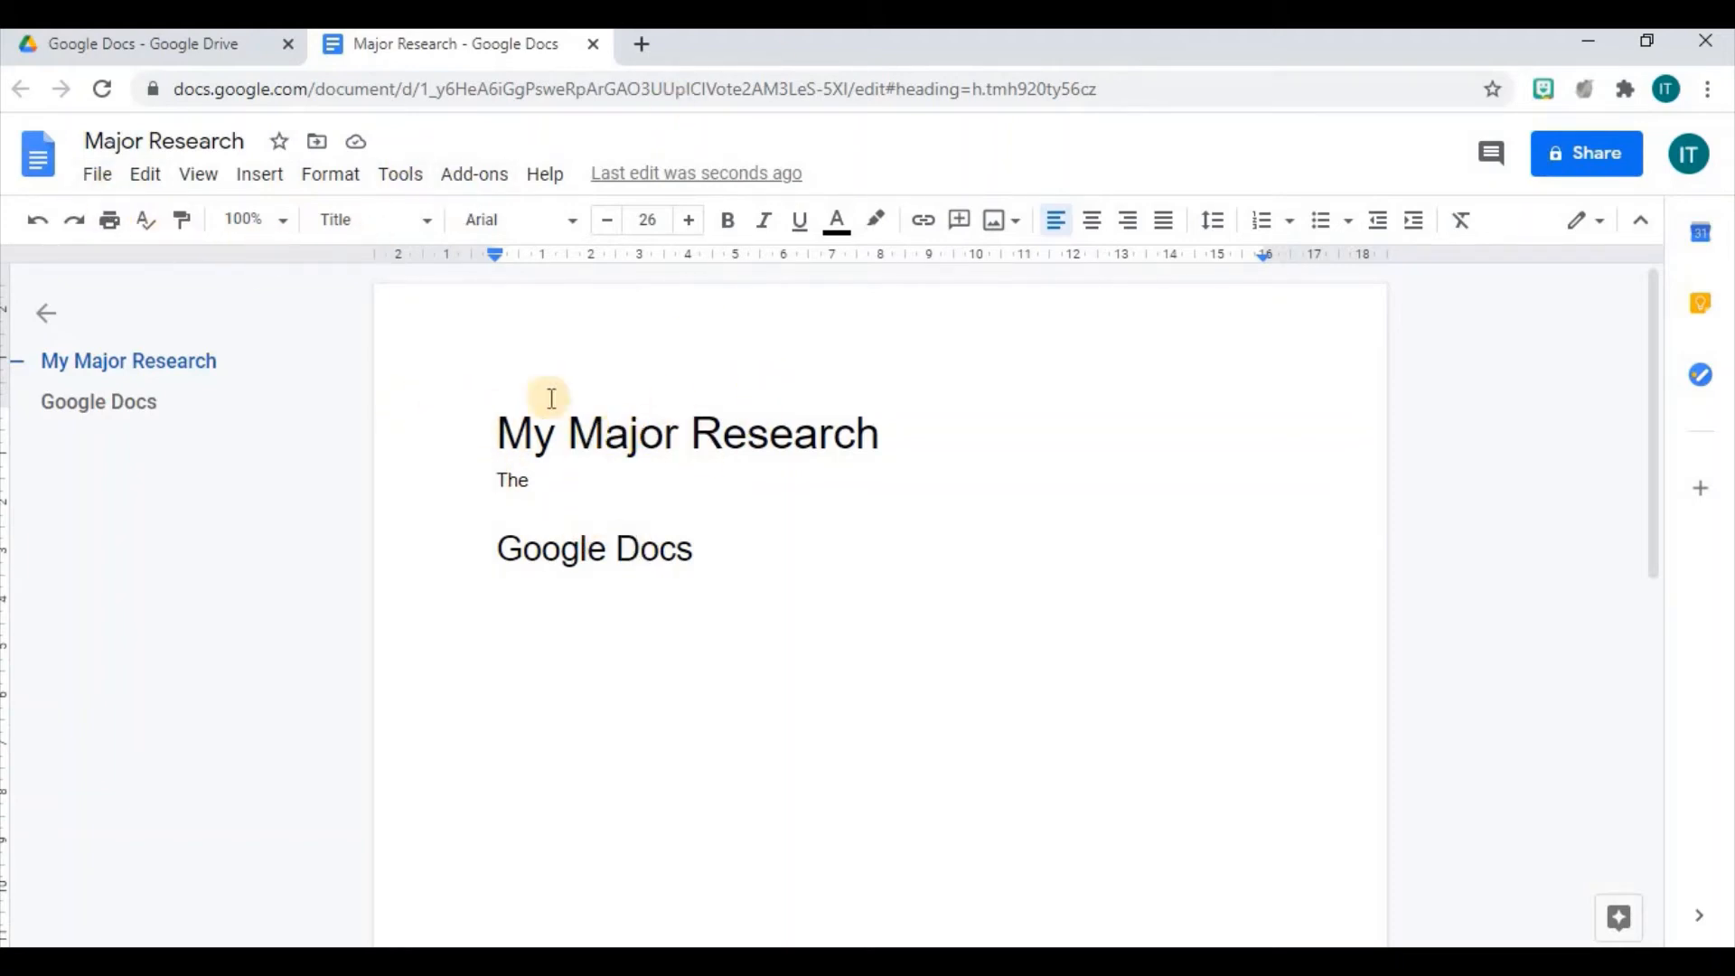
Step: View the document details to check its location, owner, and modified and created times, and close them
{"action": "left_click", "coordinate": [102, 176]}
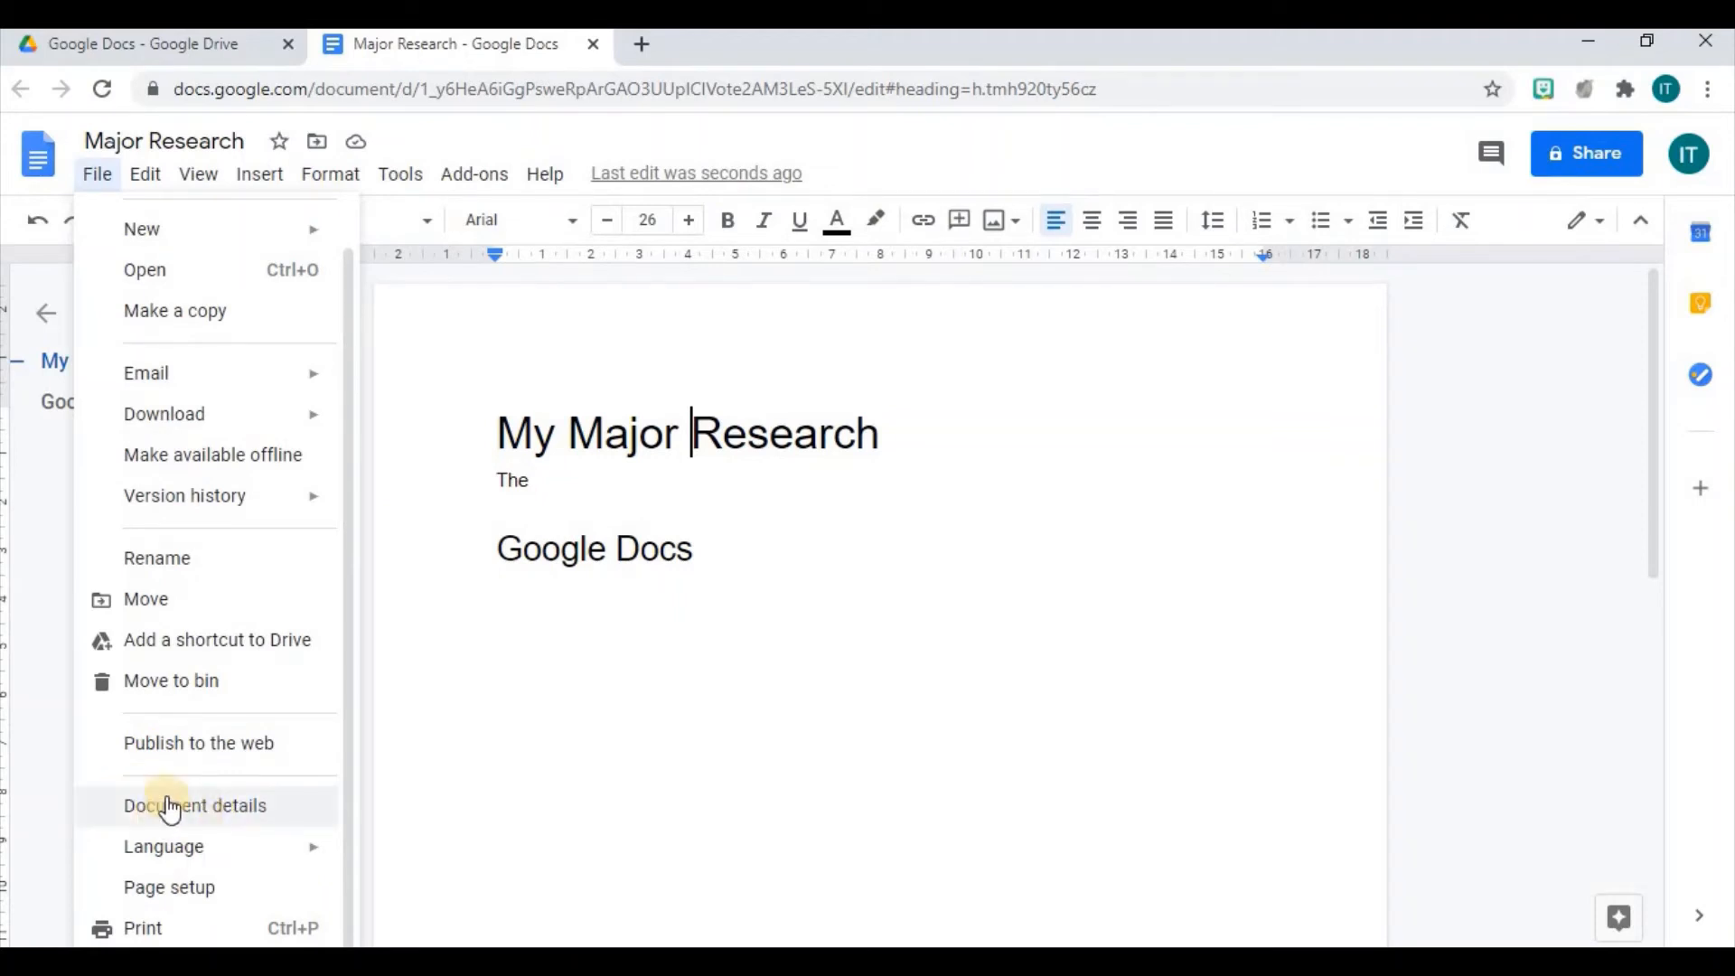
{"action": "left_click", "coordinate": [203, 809]}
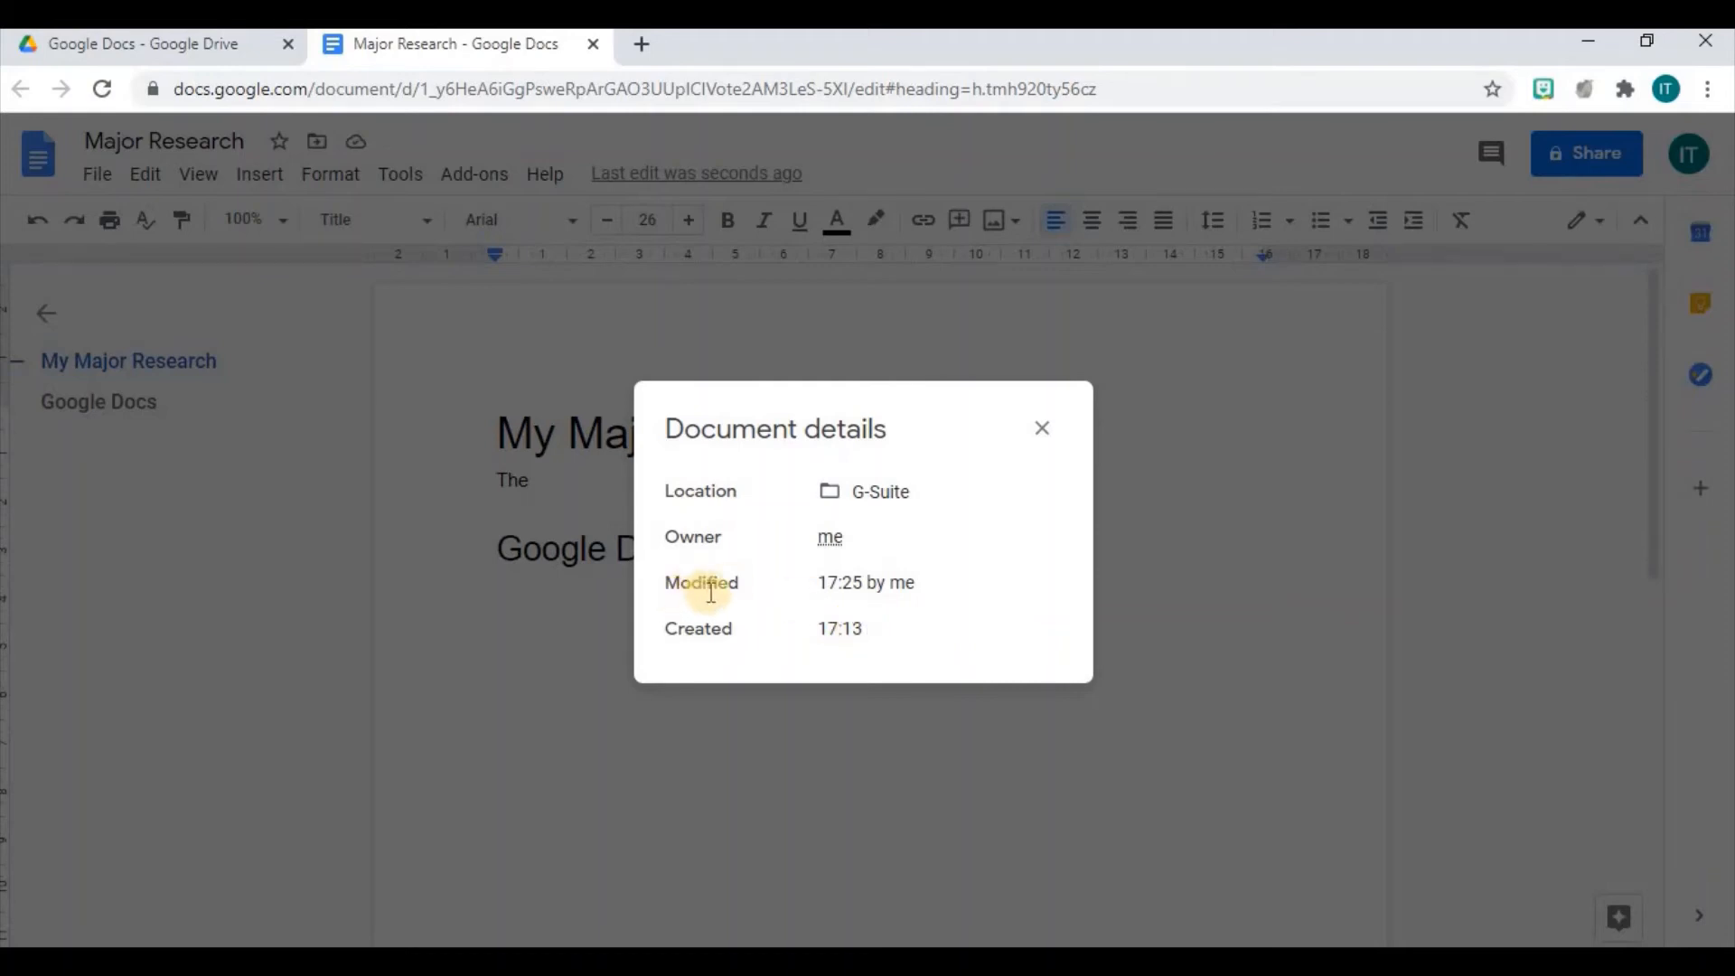
{"action": "left_click", "coordinate": [1044, 422]}
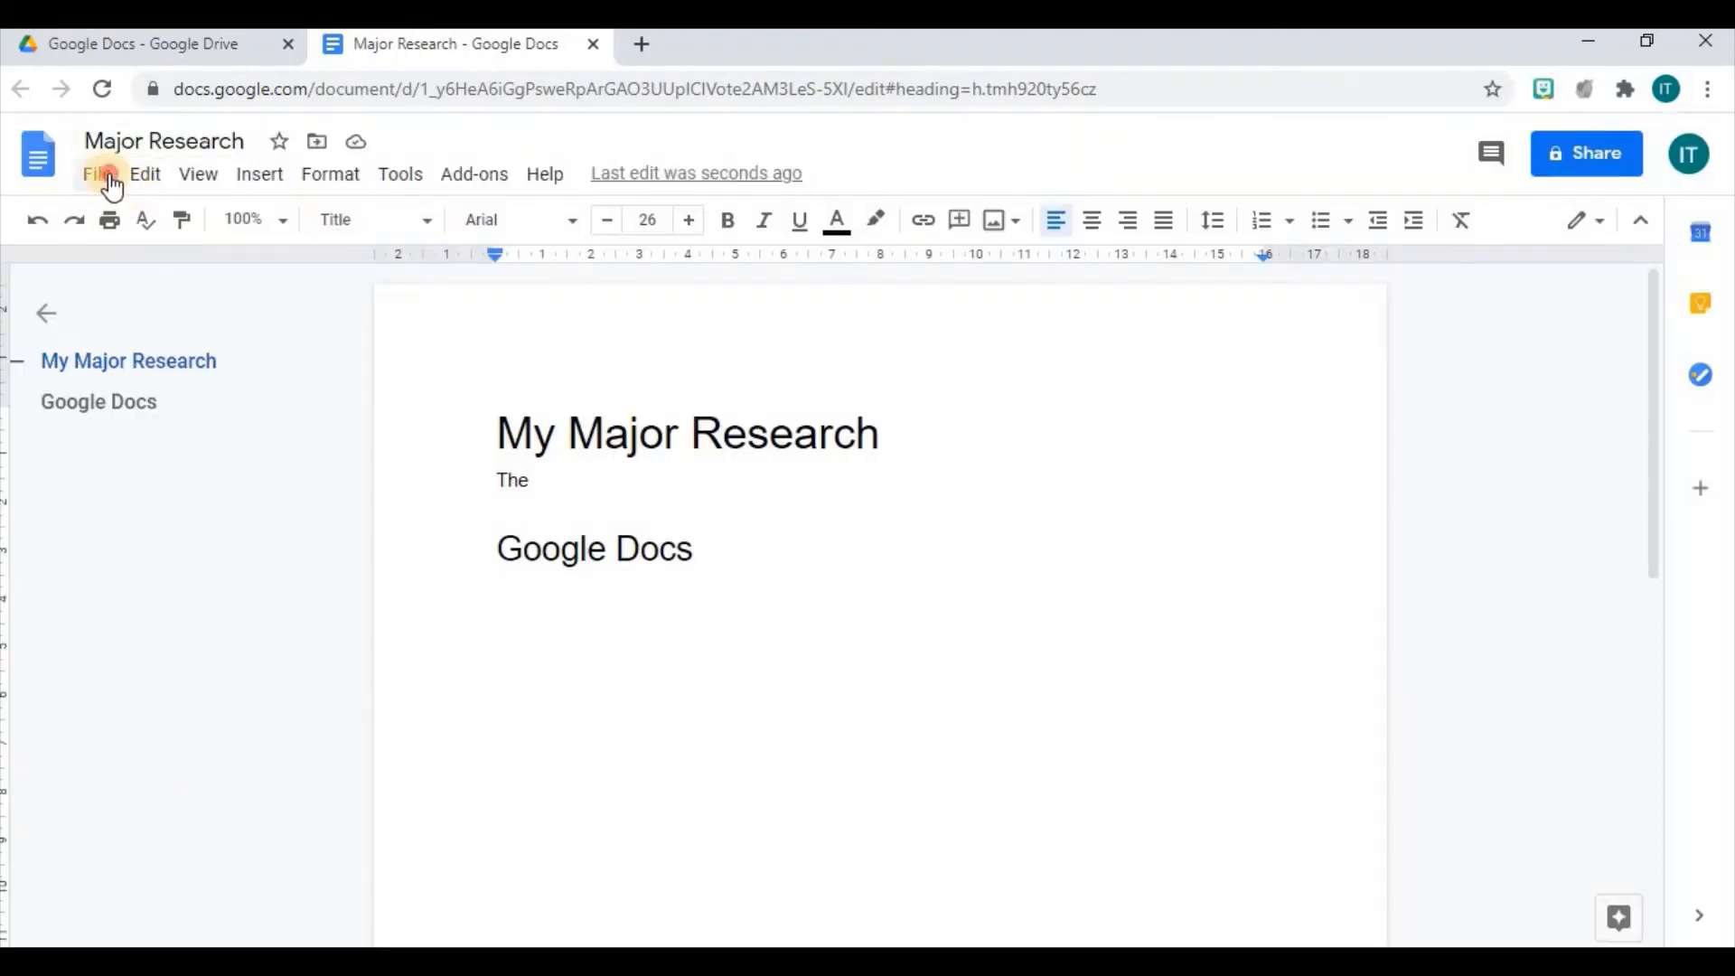
Step: Examine the list of languages available for the document
{"action": "left_click", "coordinate": [105, 185]}
{"action": "left_click", "coordinate": [161, 184]}
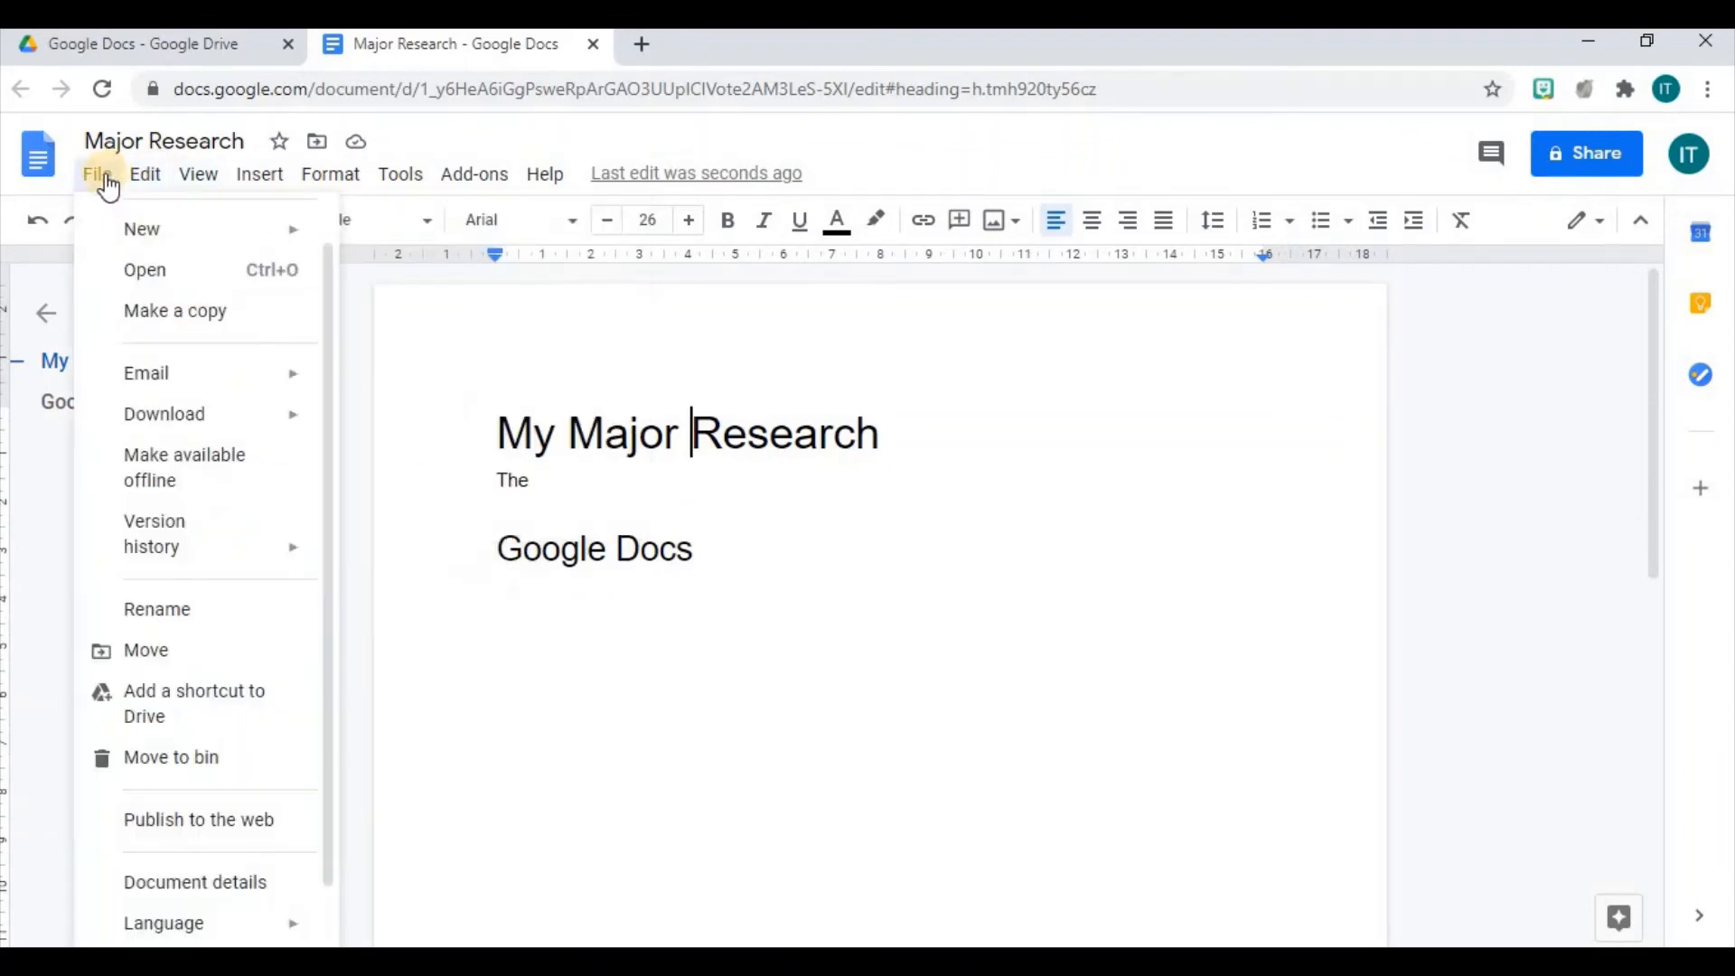
{"action": "mouse_move", "coordinate": [109, 197]}
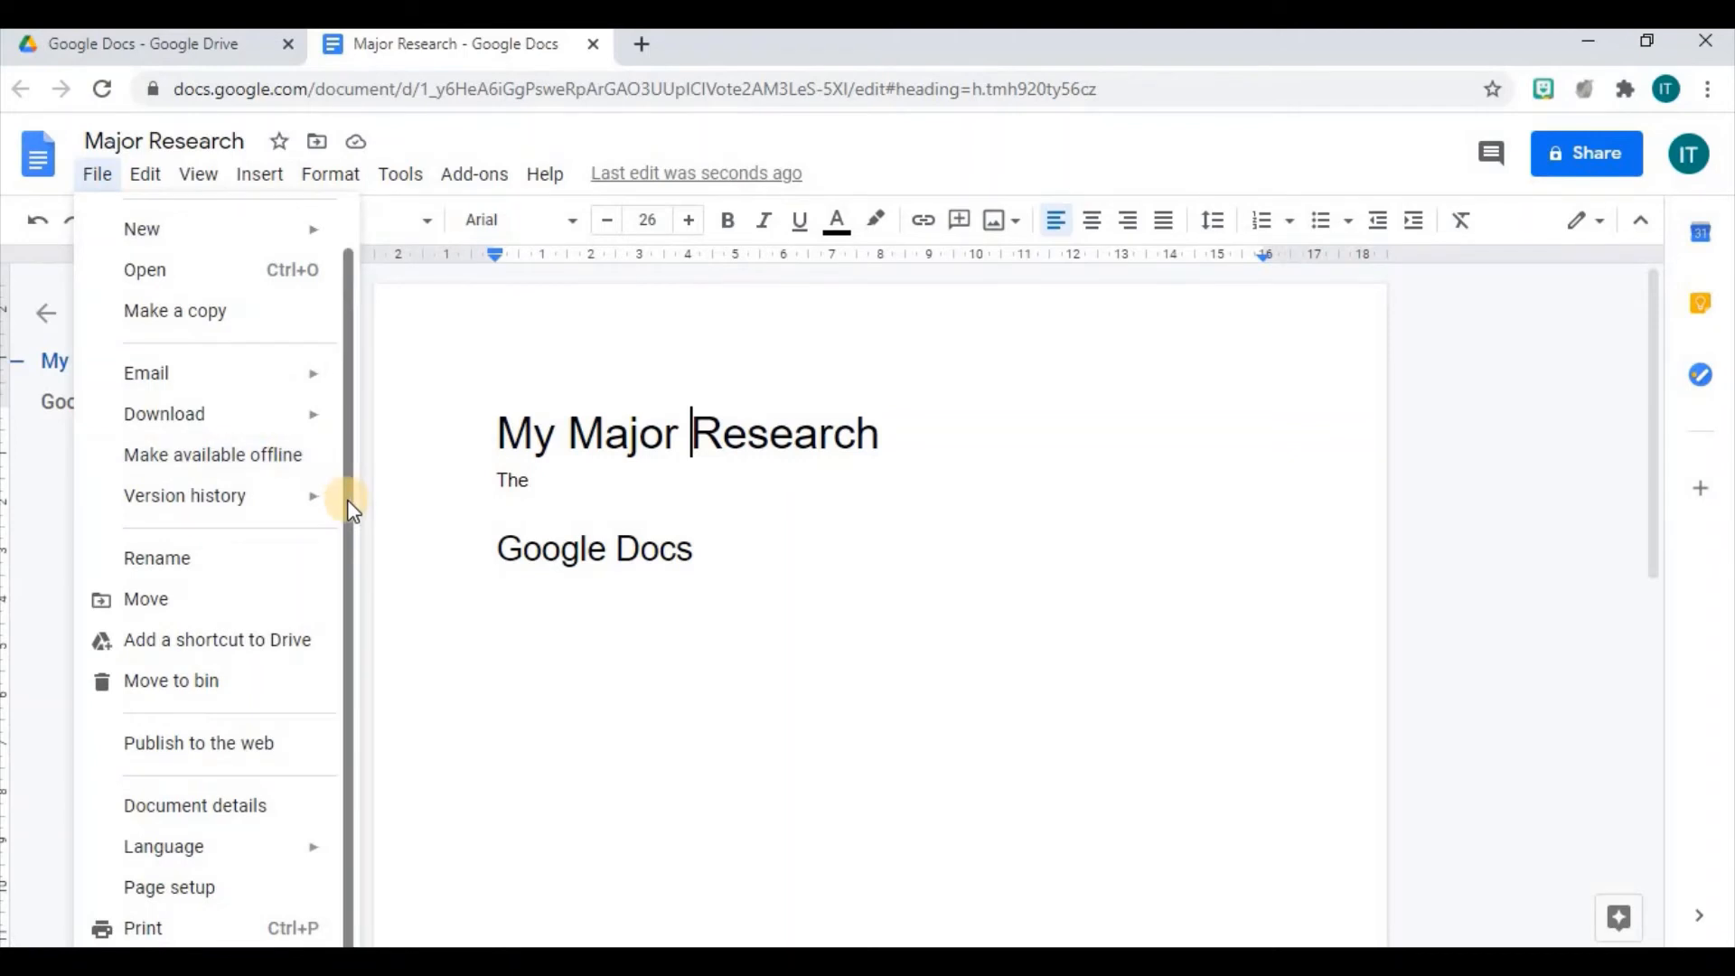
{"action": "mouse_move", "coordinate": [307, 853]}
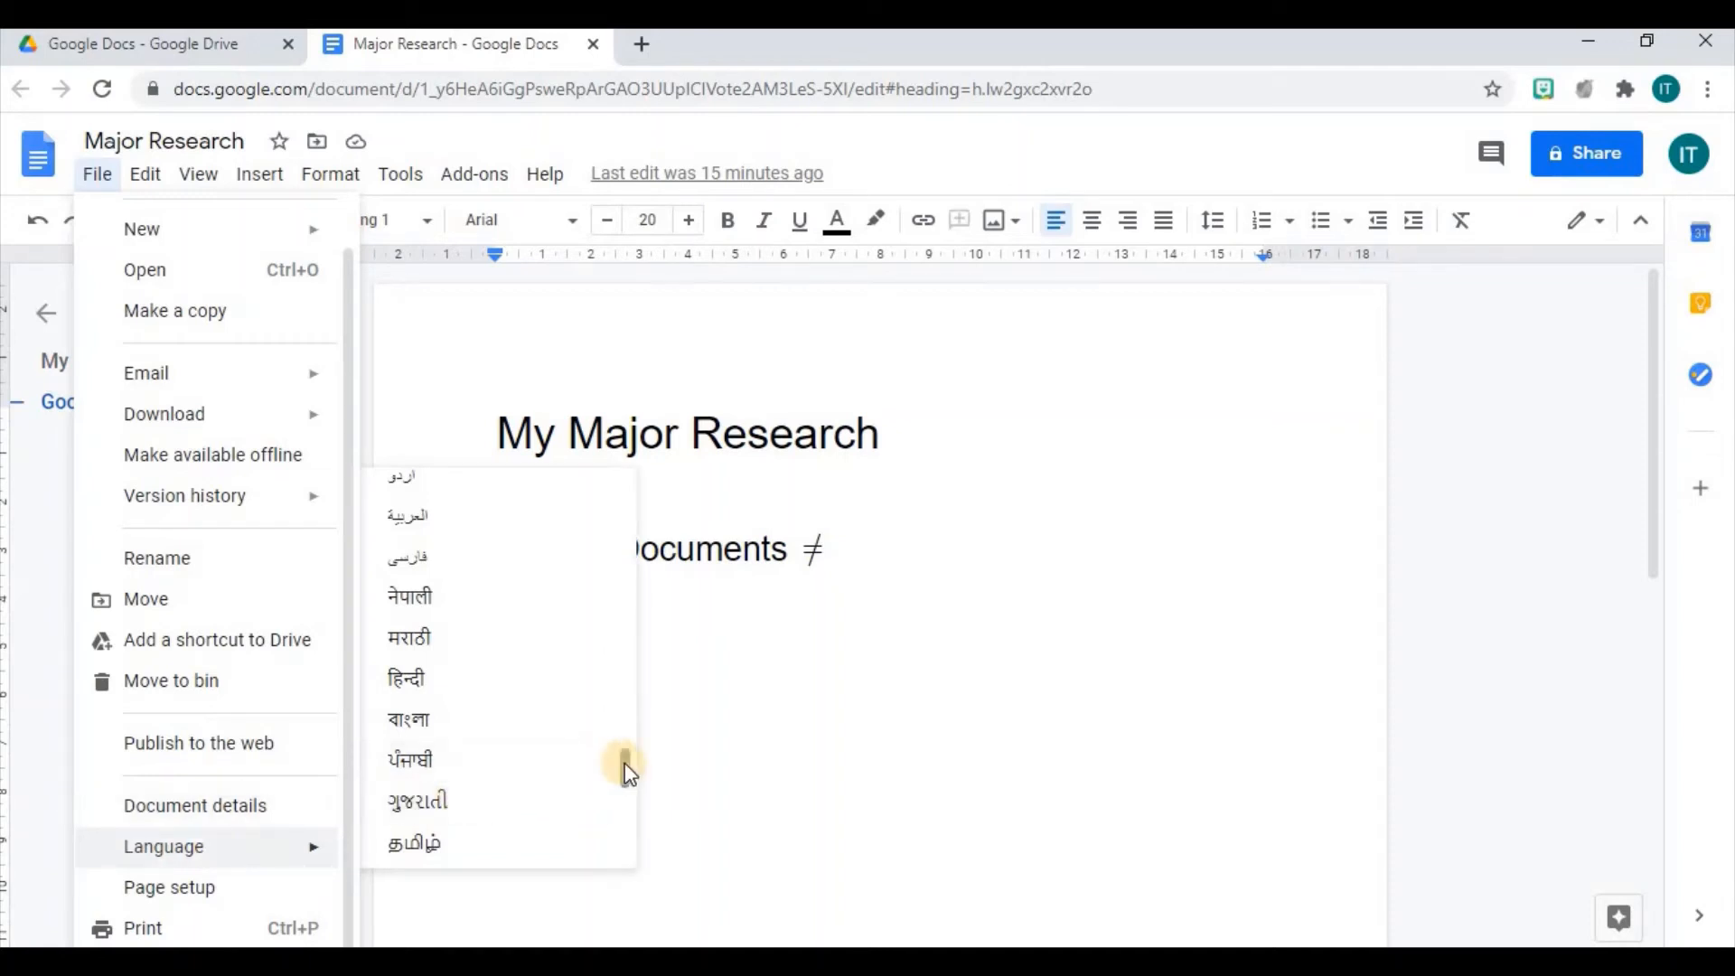
{"action": "left_click_drag", "start_coordinate": [625, 766], "coordinate": [622, 479]}
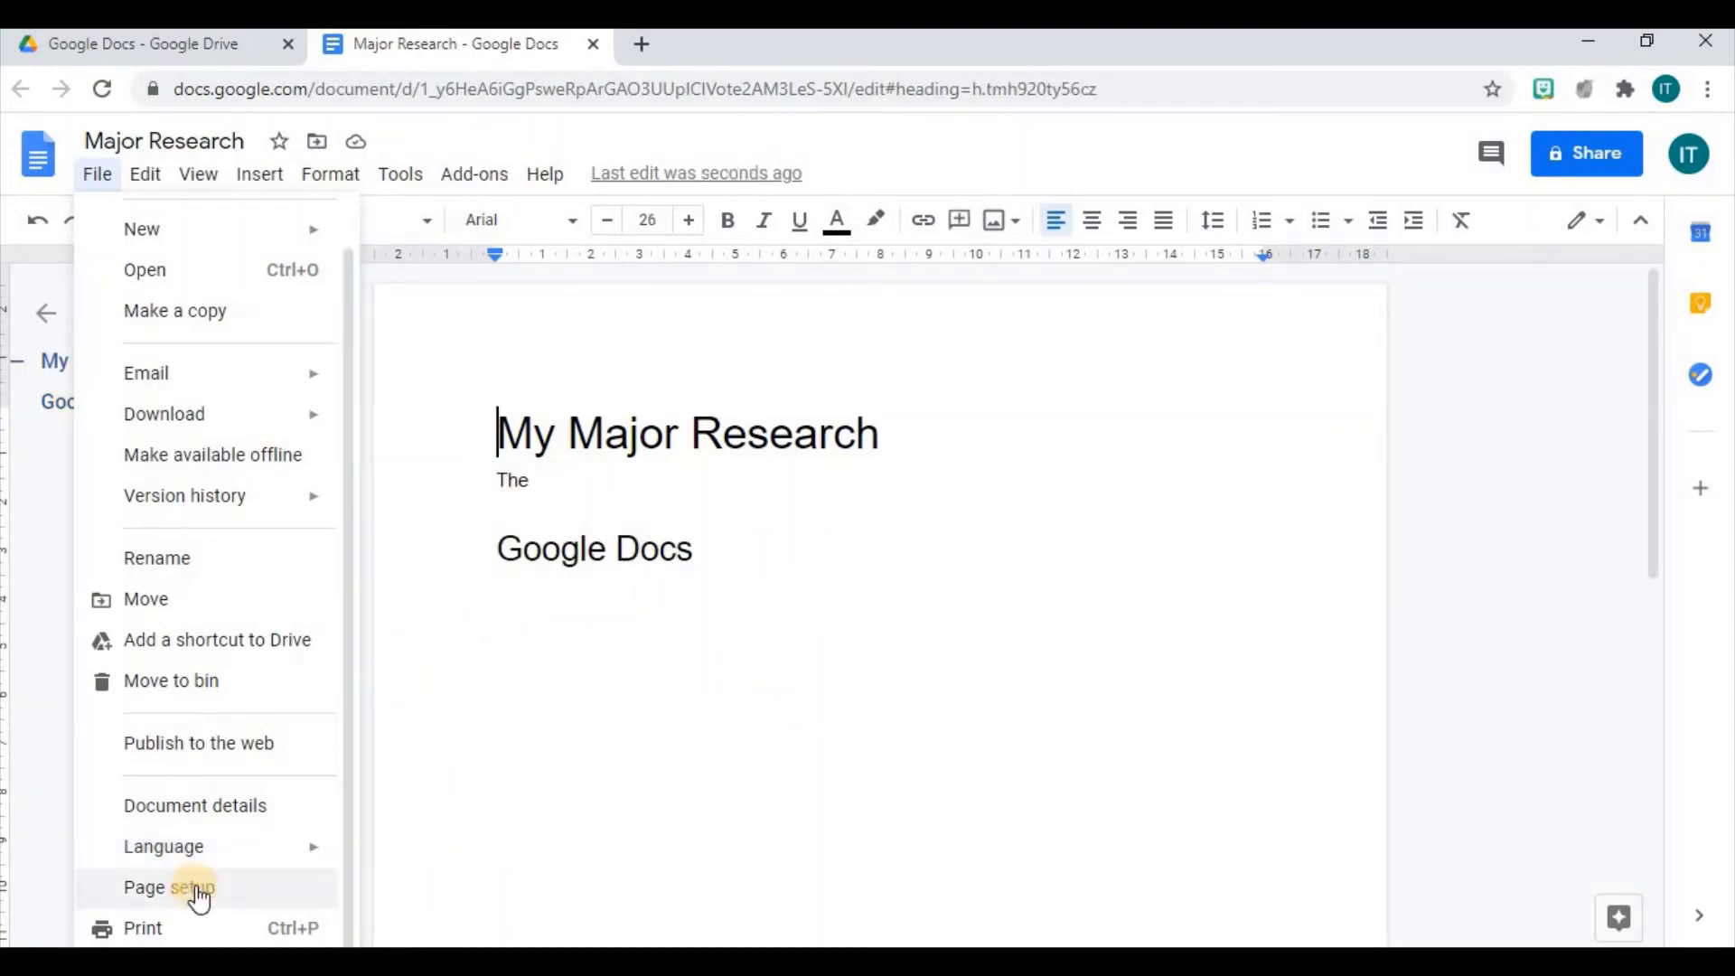
Step: Set the page to Portrait orientation, Letter paper size (21.6 cm x 27.9 cm) and a pale yellow page colour
{"action": "left_click", "coordinate": [197, 890]}
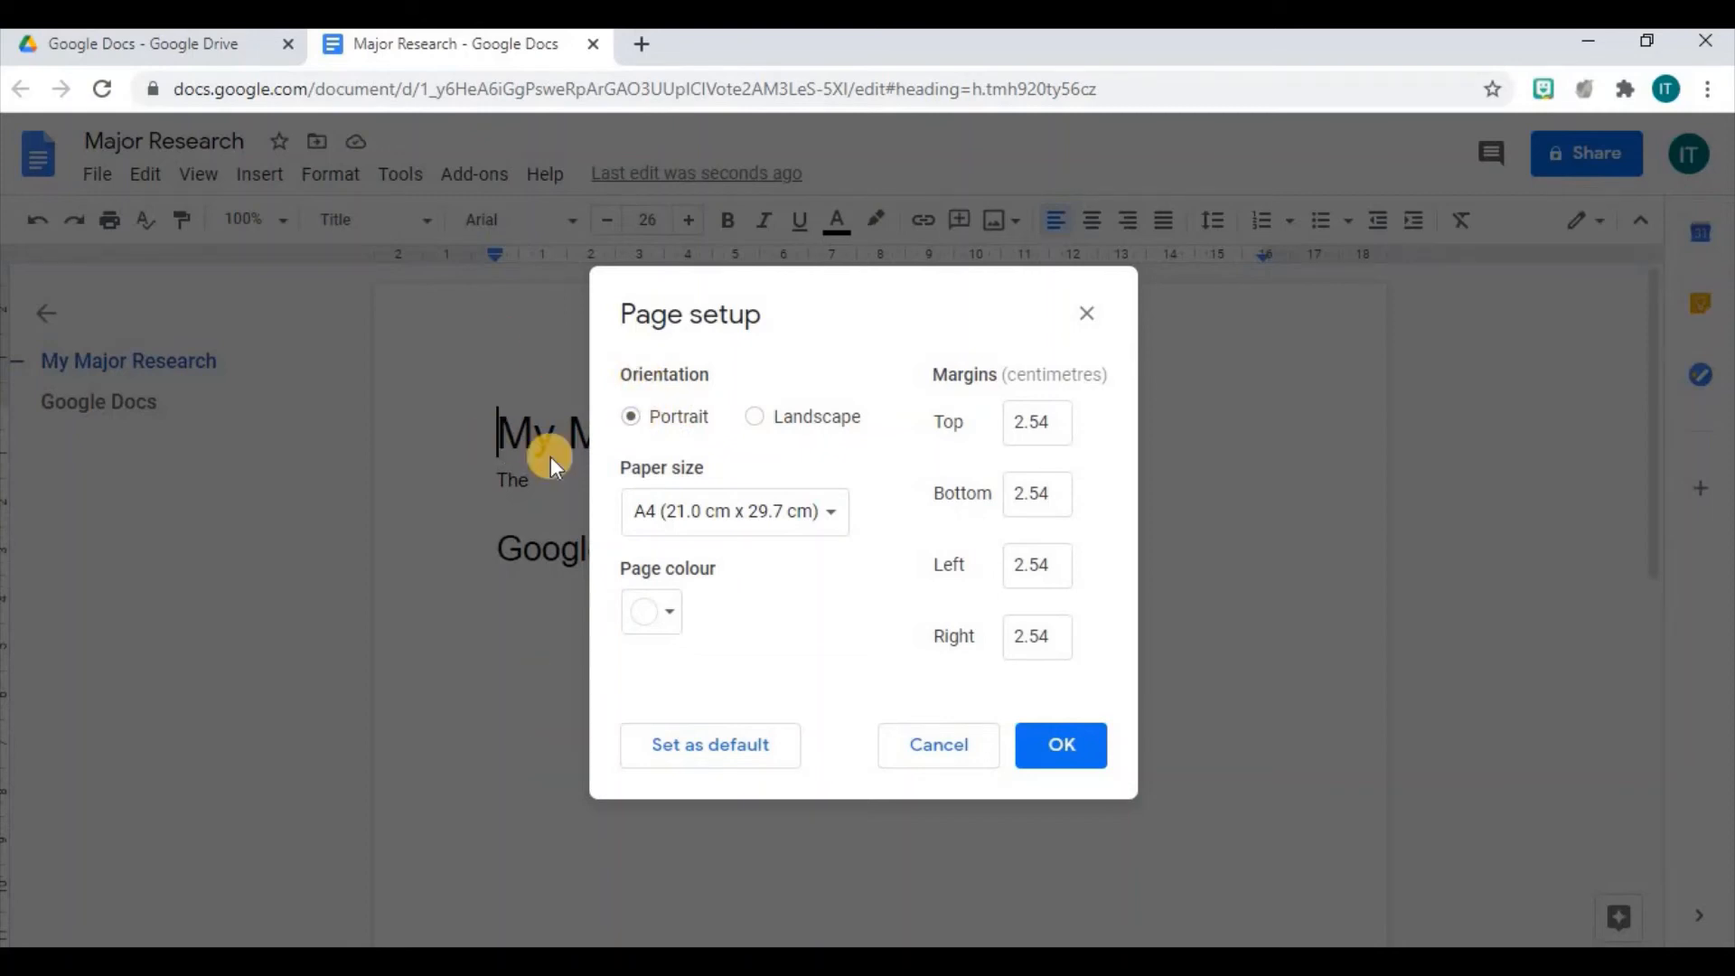
{"action": "left_click", "coordinate": [756, 417]}
{"action": "left_click", "coordinate": [637, 421]}
{"action": "left_click", "coordinate": [834, 513]}
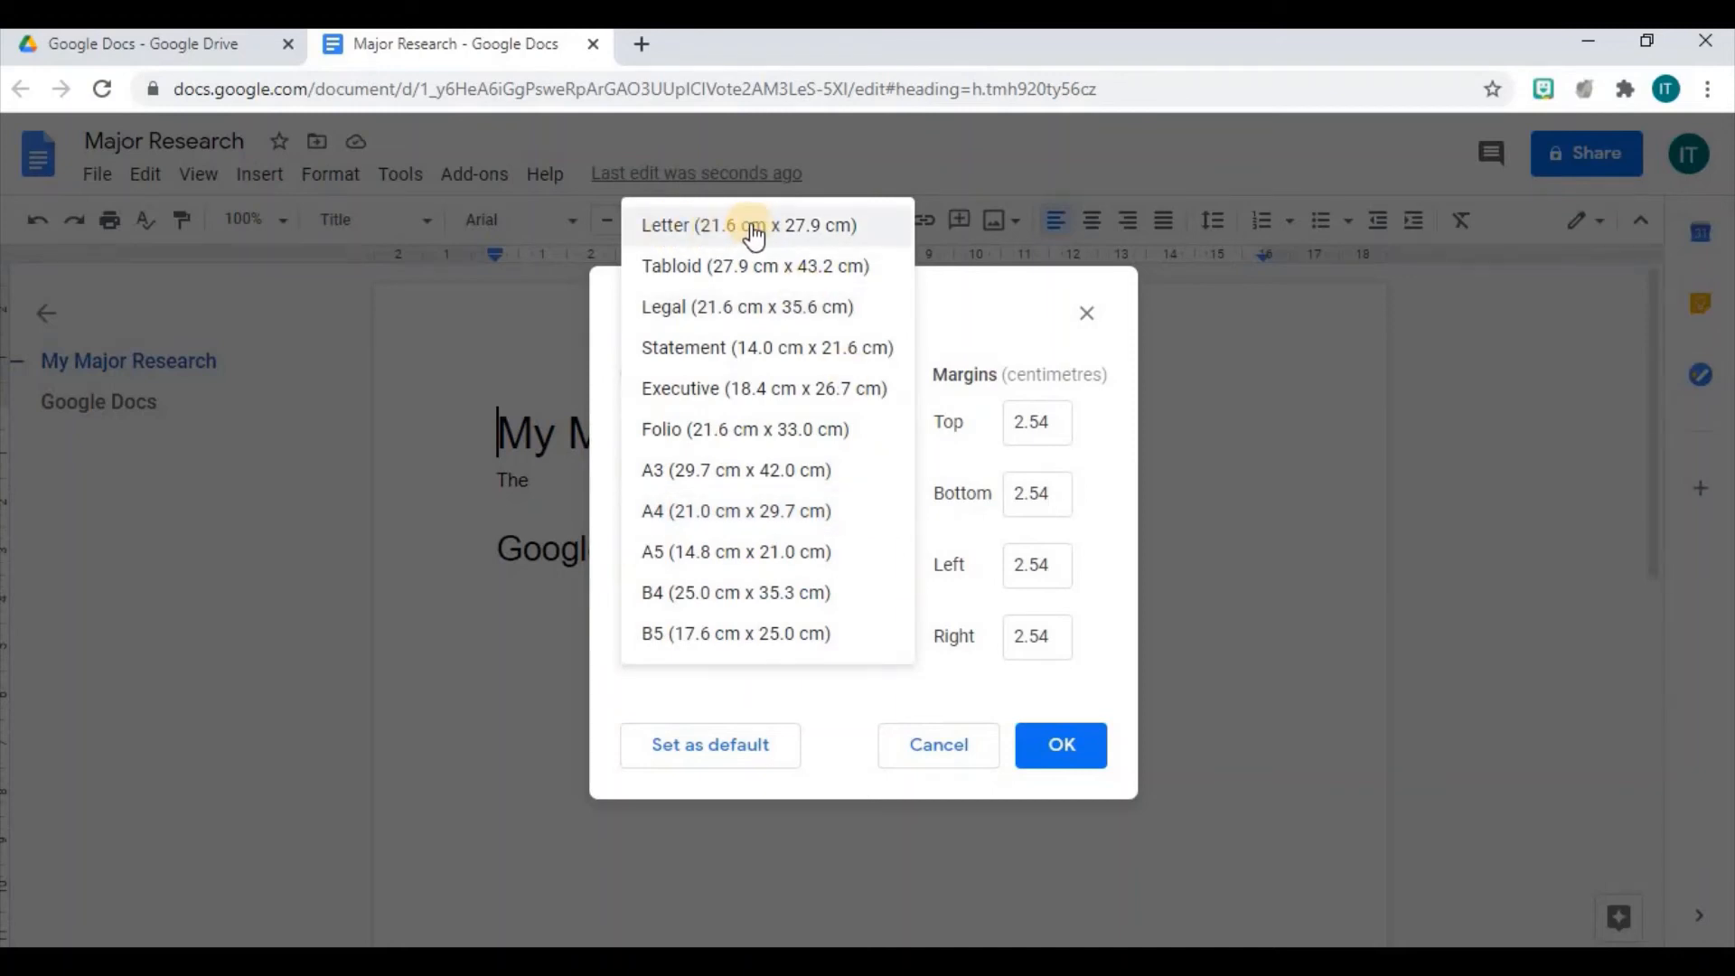
{"action": "left_click", "coordinate": [799, 231]}
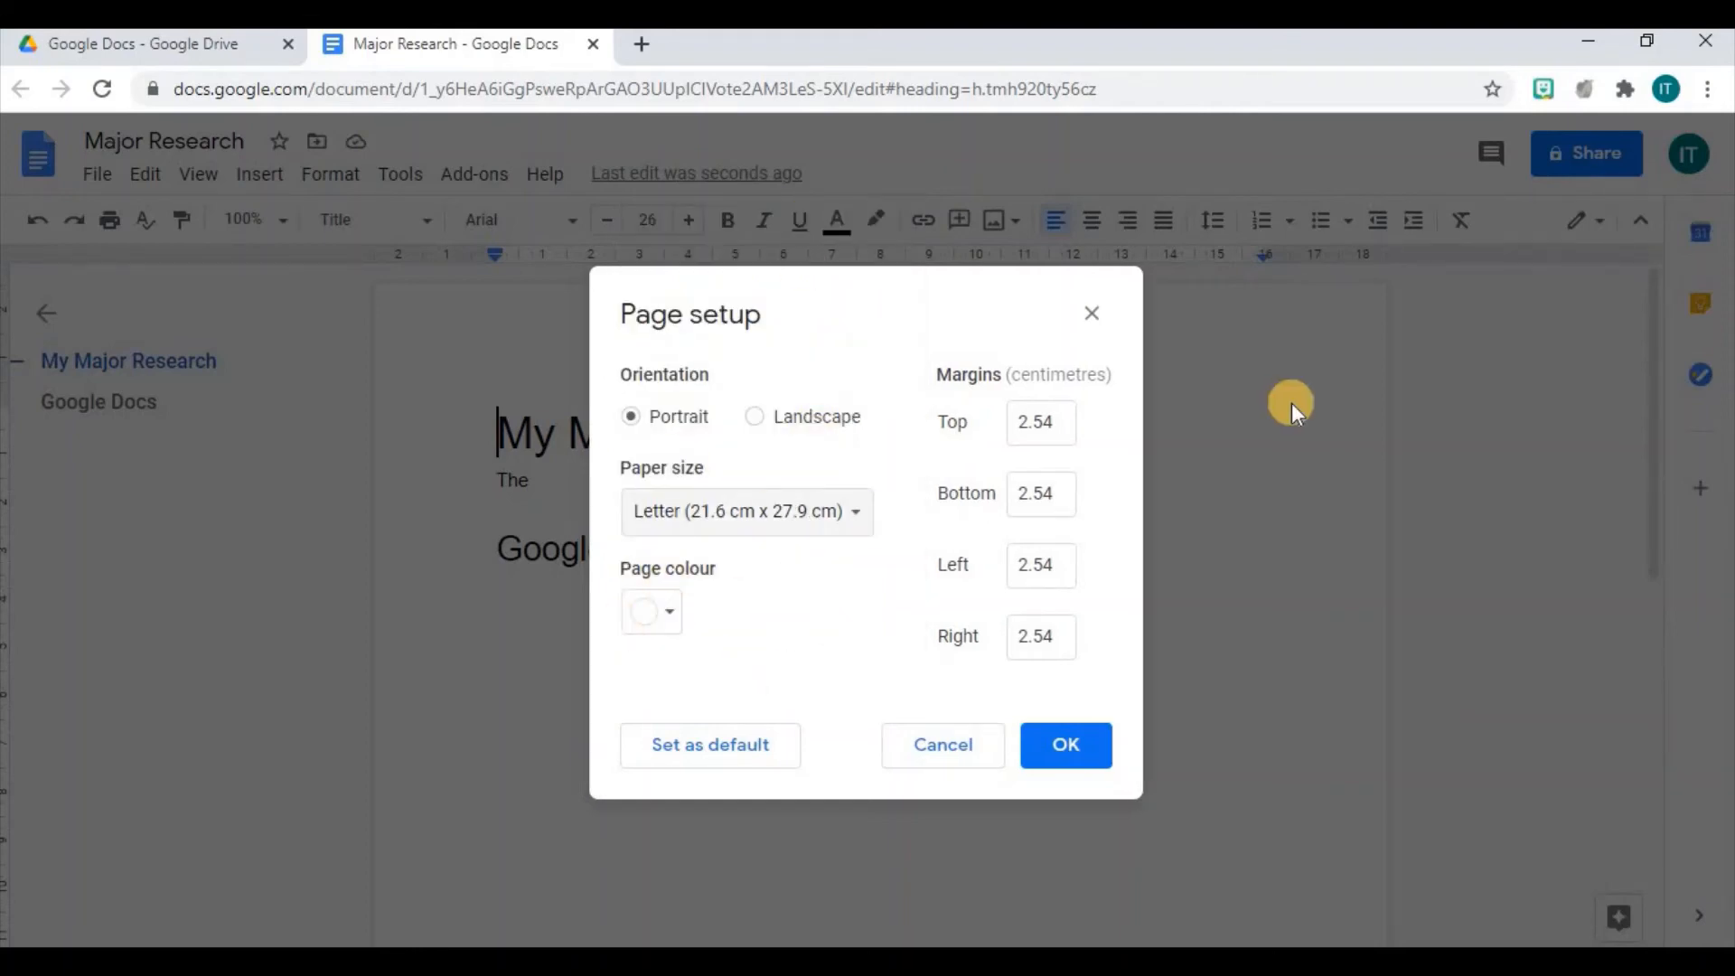
{"action": "left_click", "coordinate": [676, 624]}
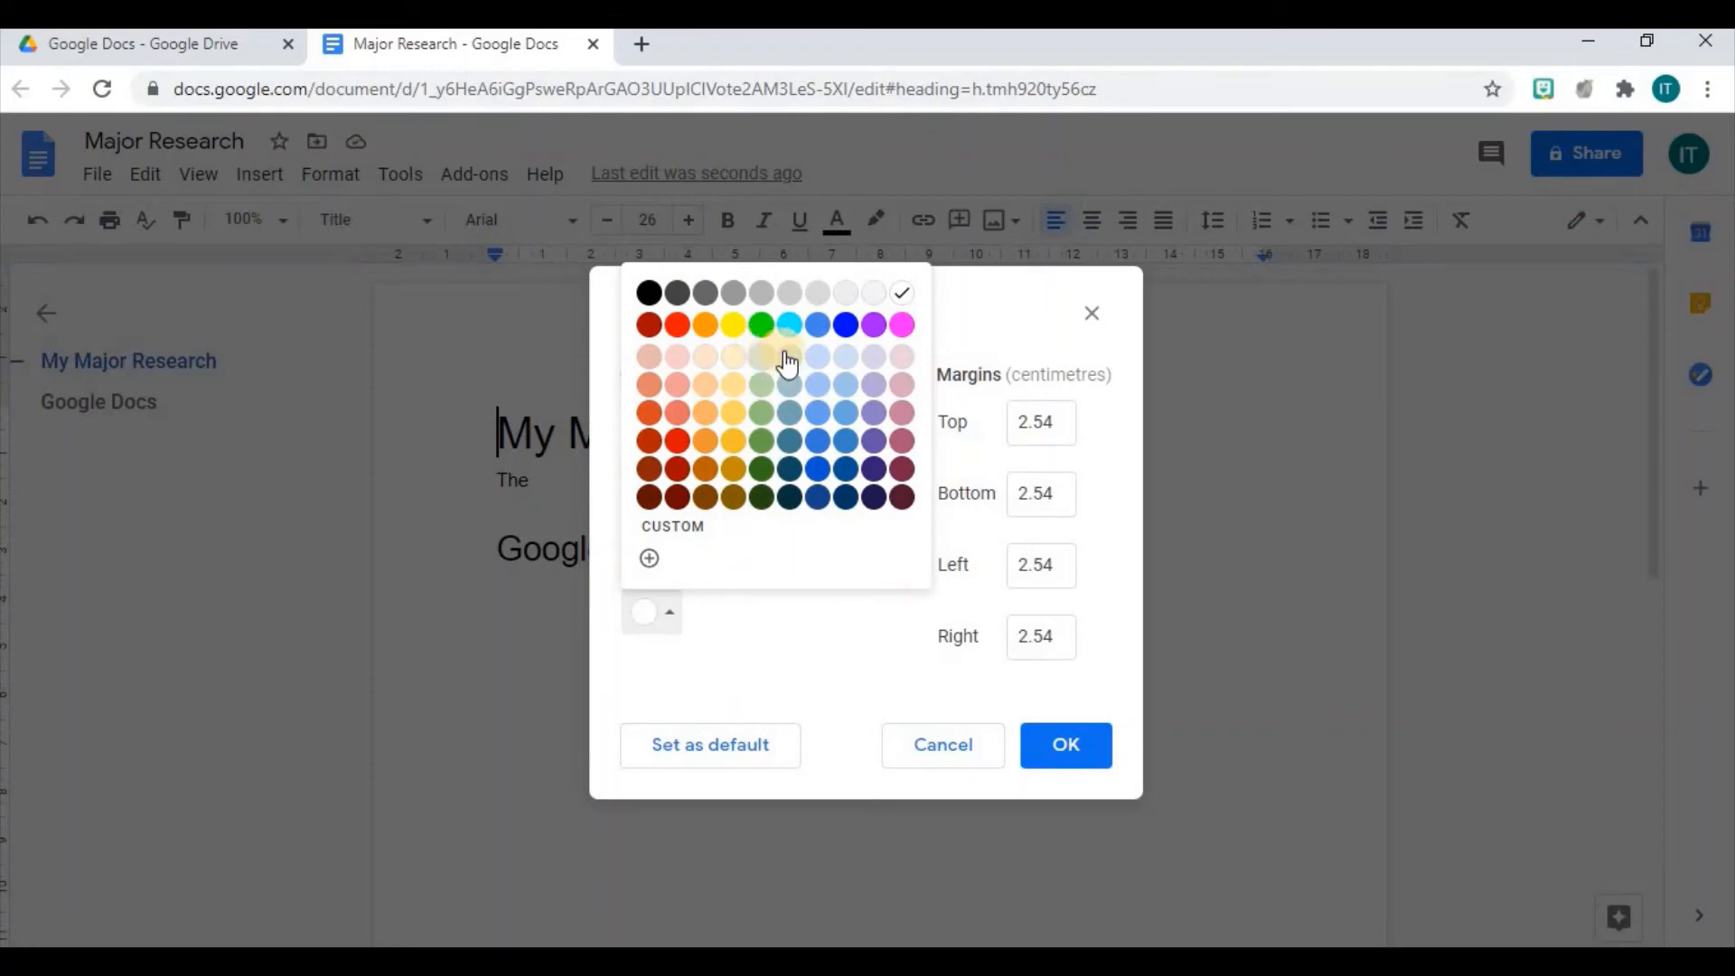
{"action": "left_click", "coordinate": [734, 362]}
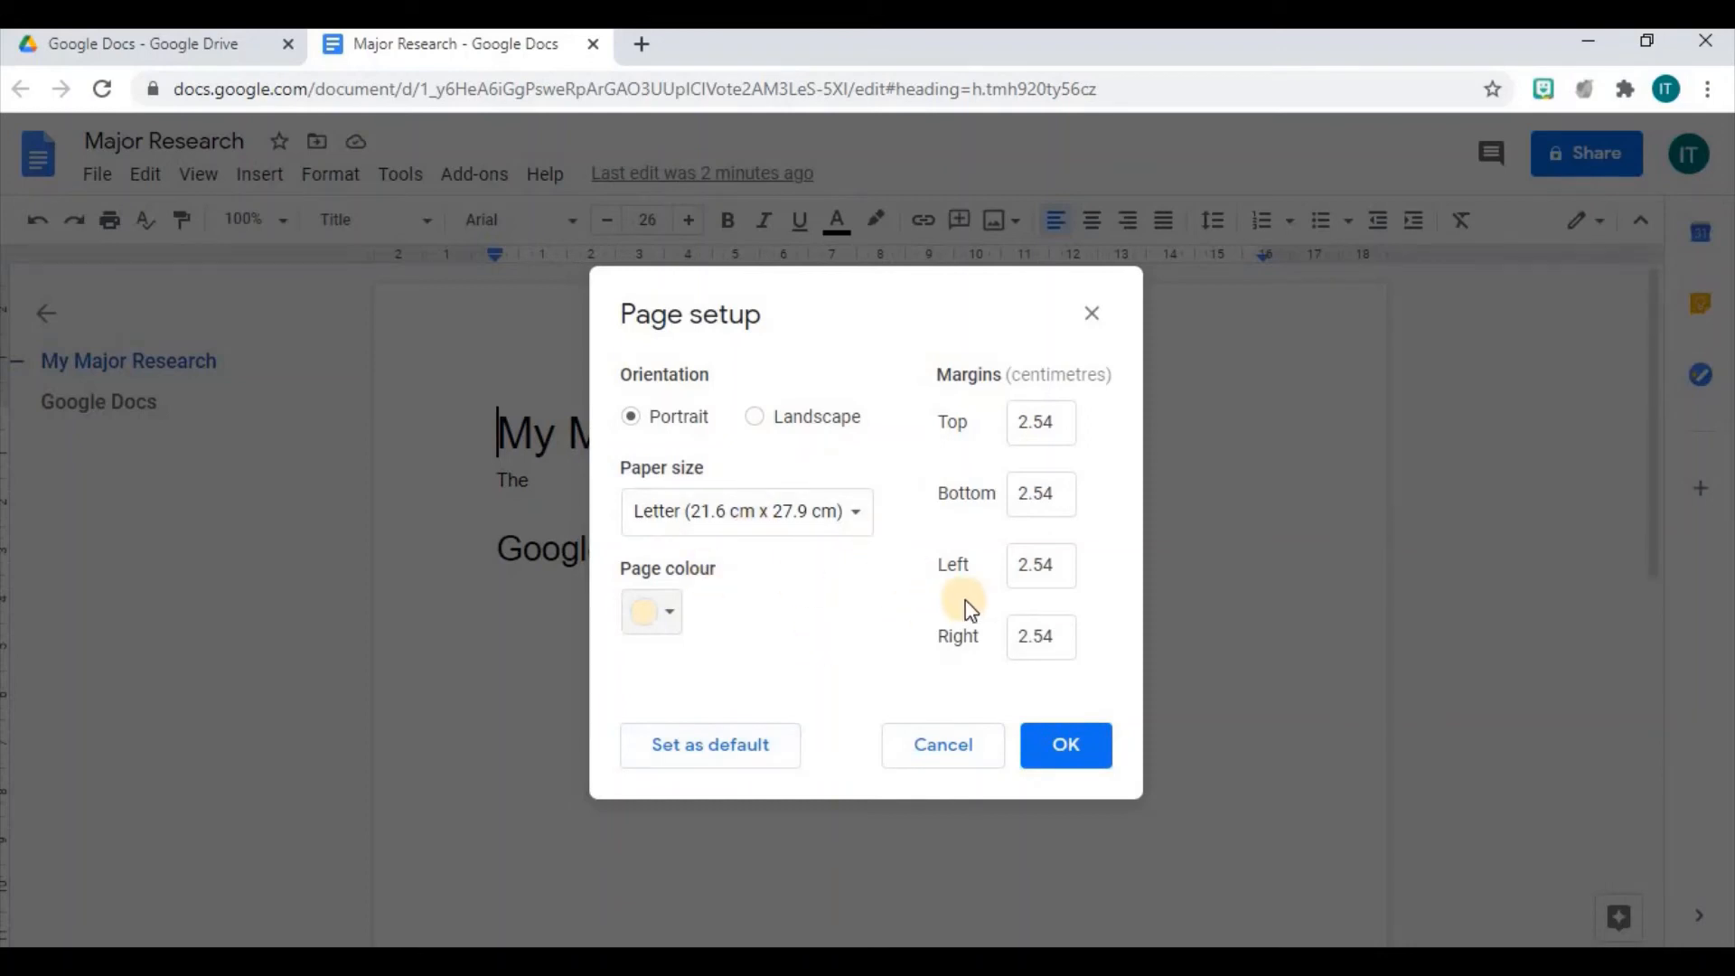
{"action": "left_click", "coordinate": [1063, 752]}
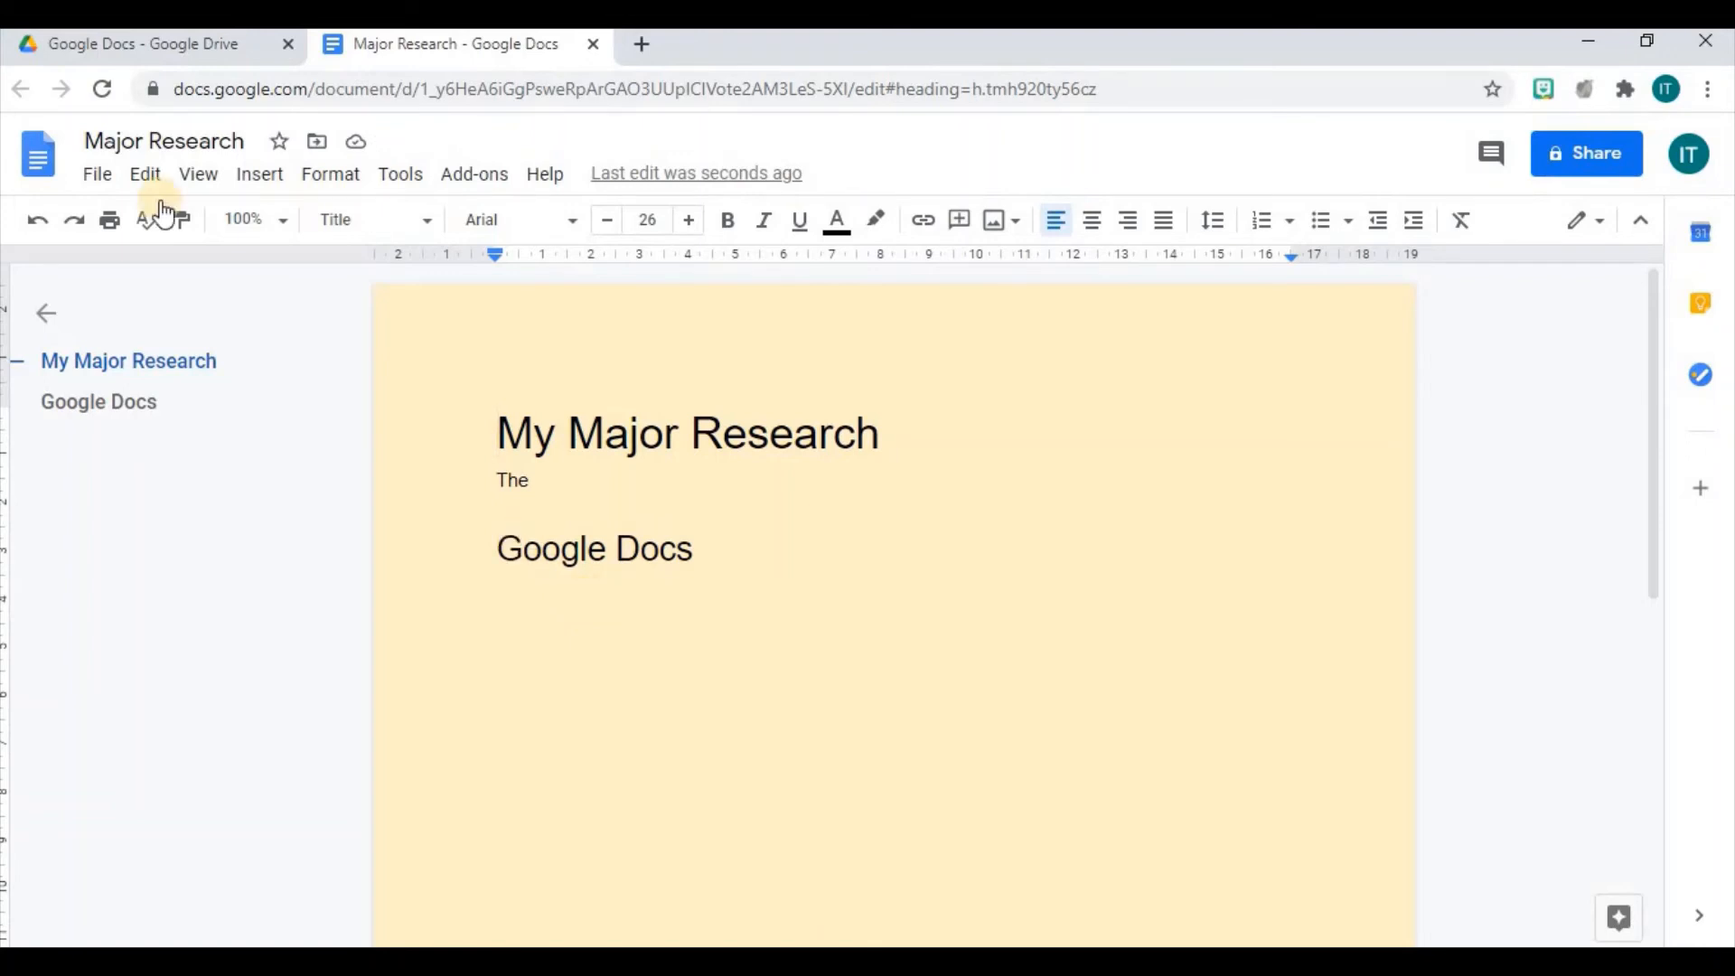
Step: Open the document's print settings and review the destination, page range and color options
{"action": "left_click", "coordinate": [98, 174]}
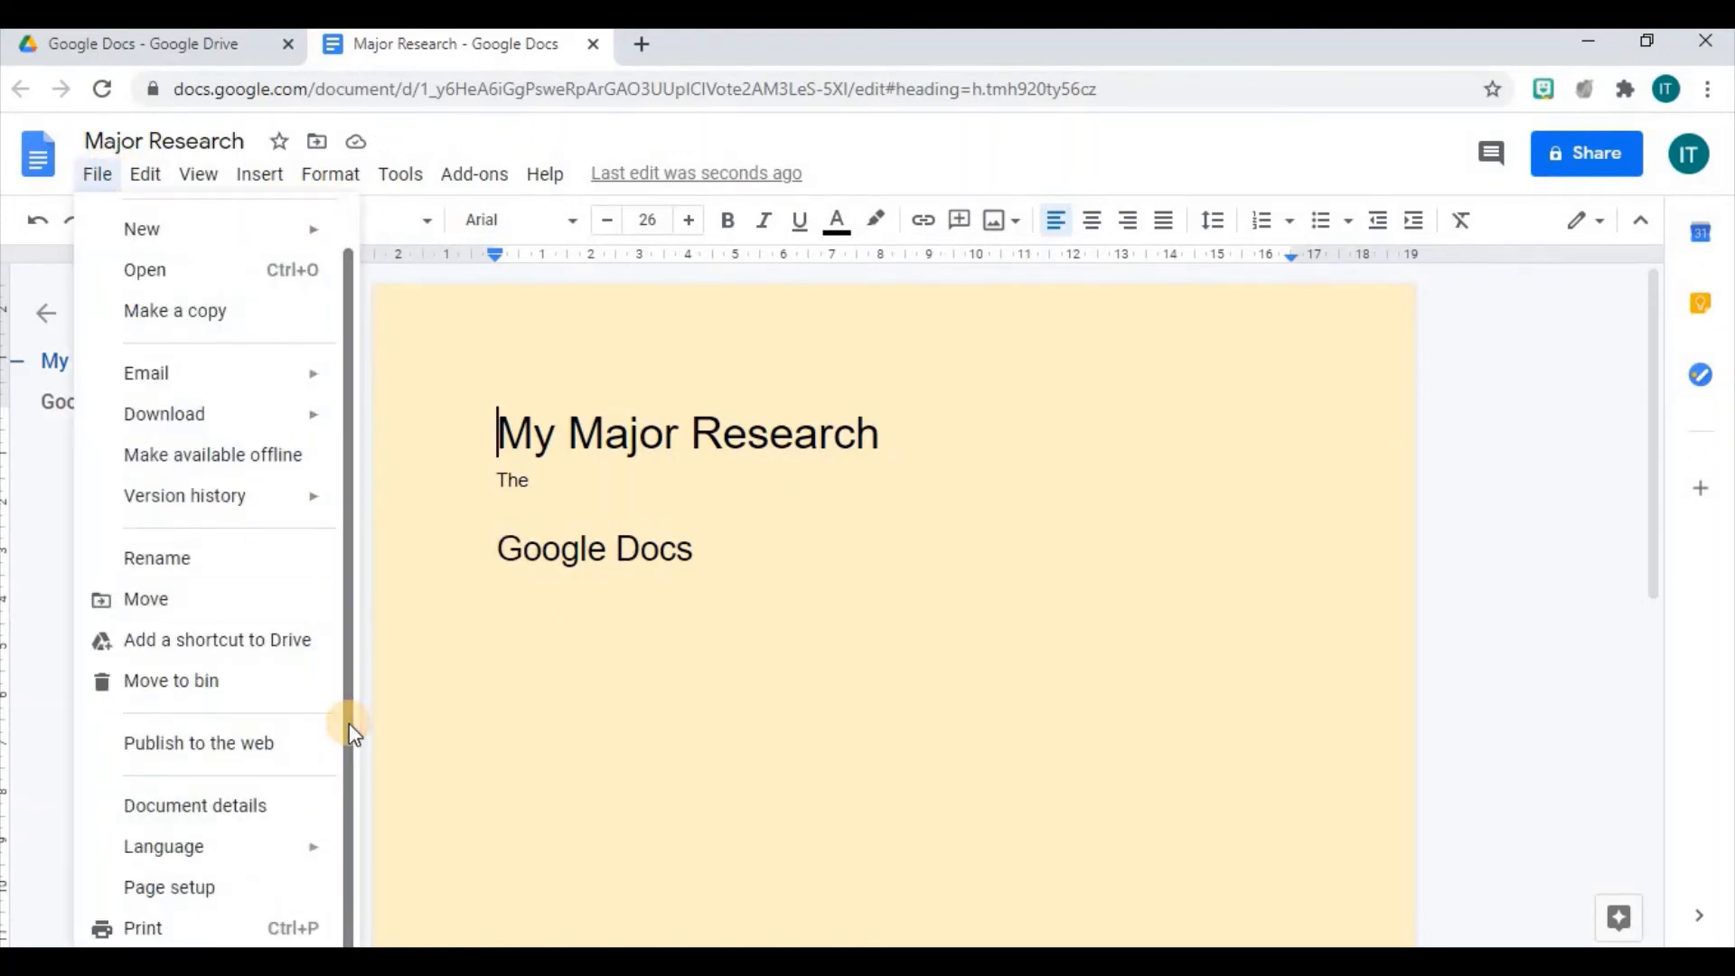
{"action": "left_click", "coordinate": [161, 930]}
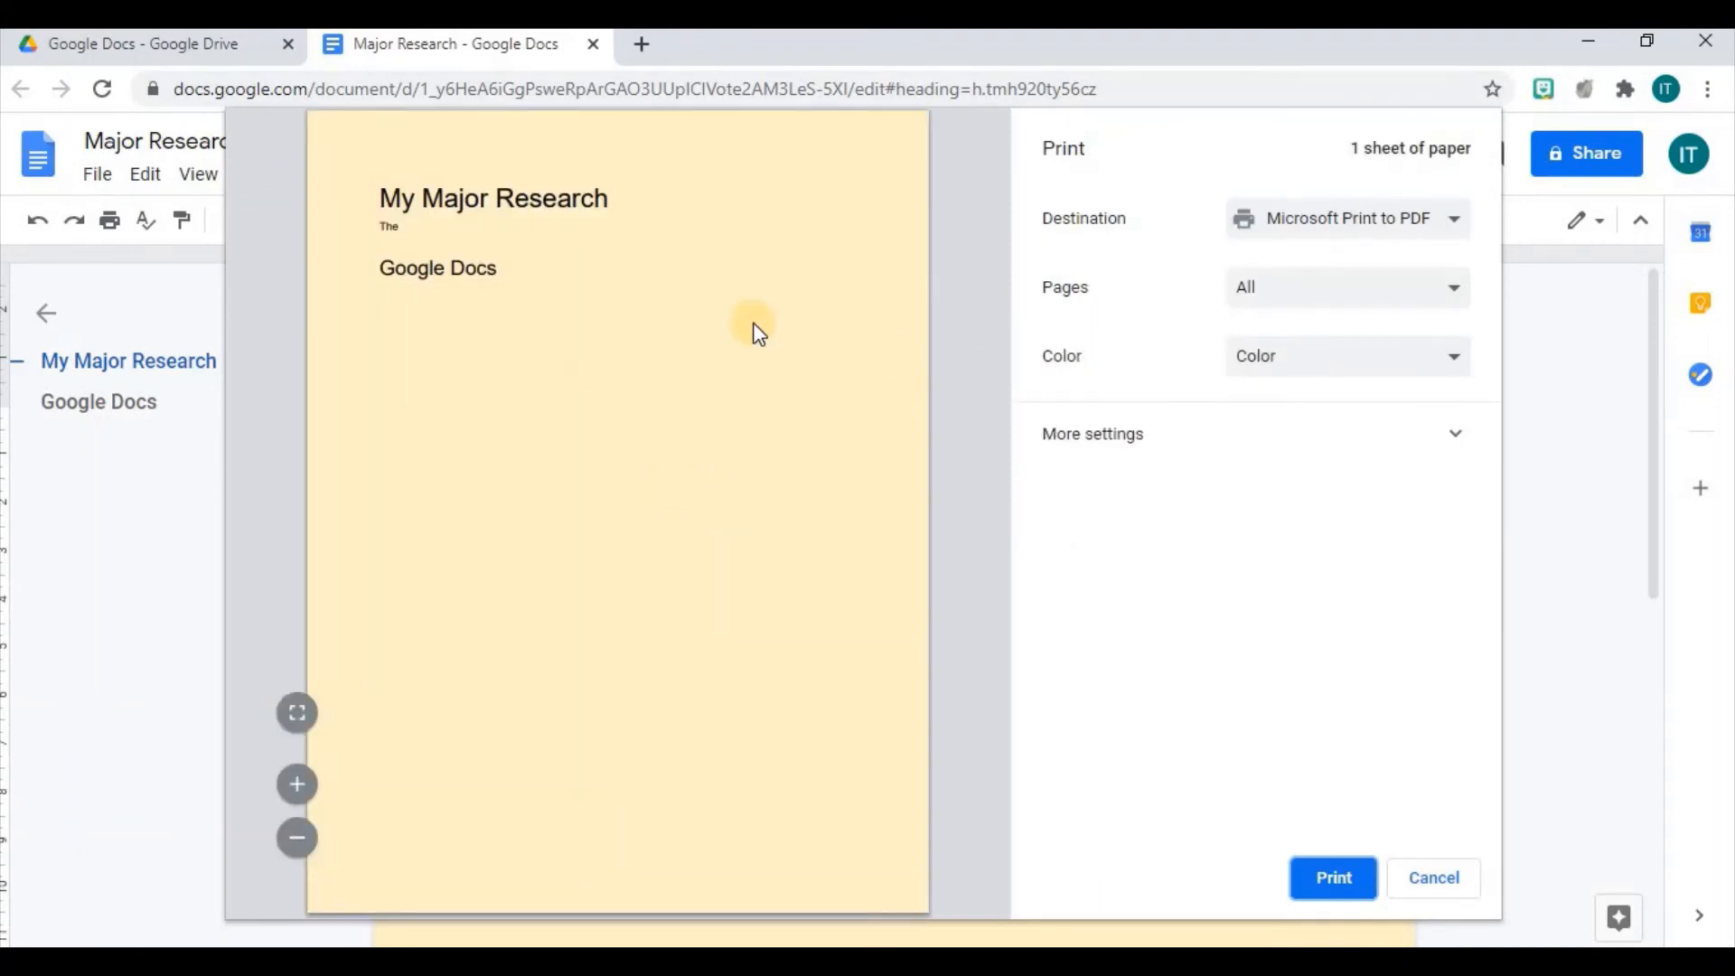
{"action": "left_click", "coordinate": [1457, 221]}
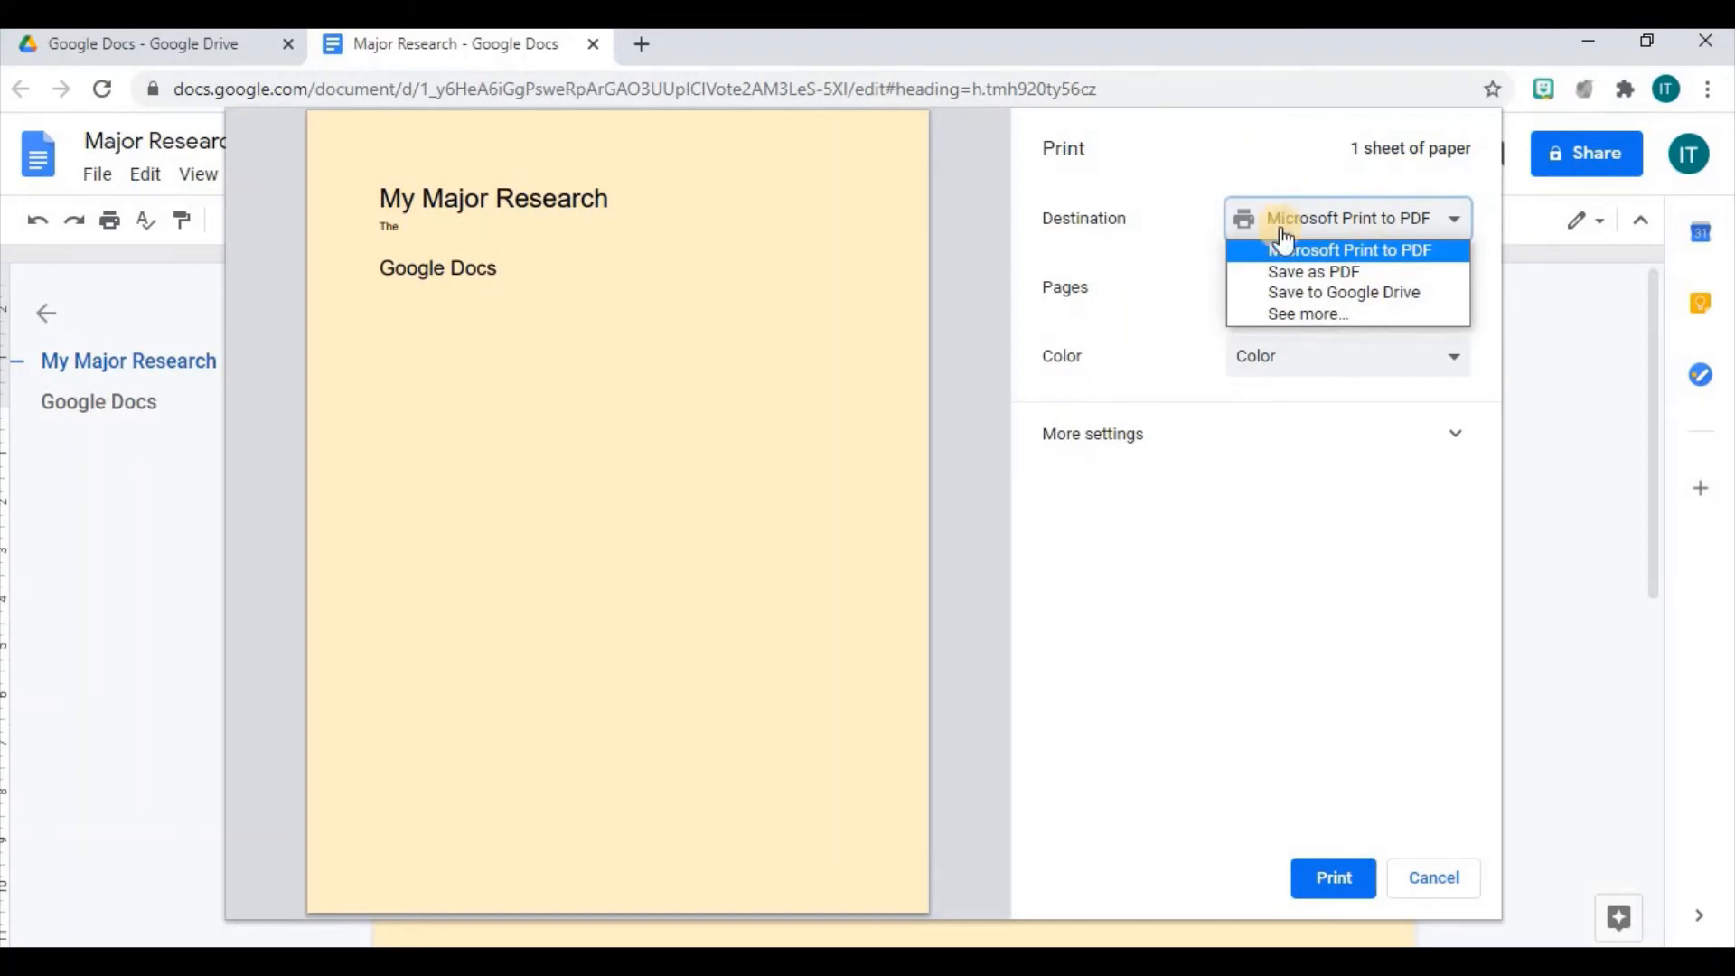
{"action": "left_click", "coordinate": [1201, 174]}
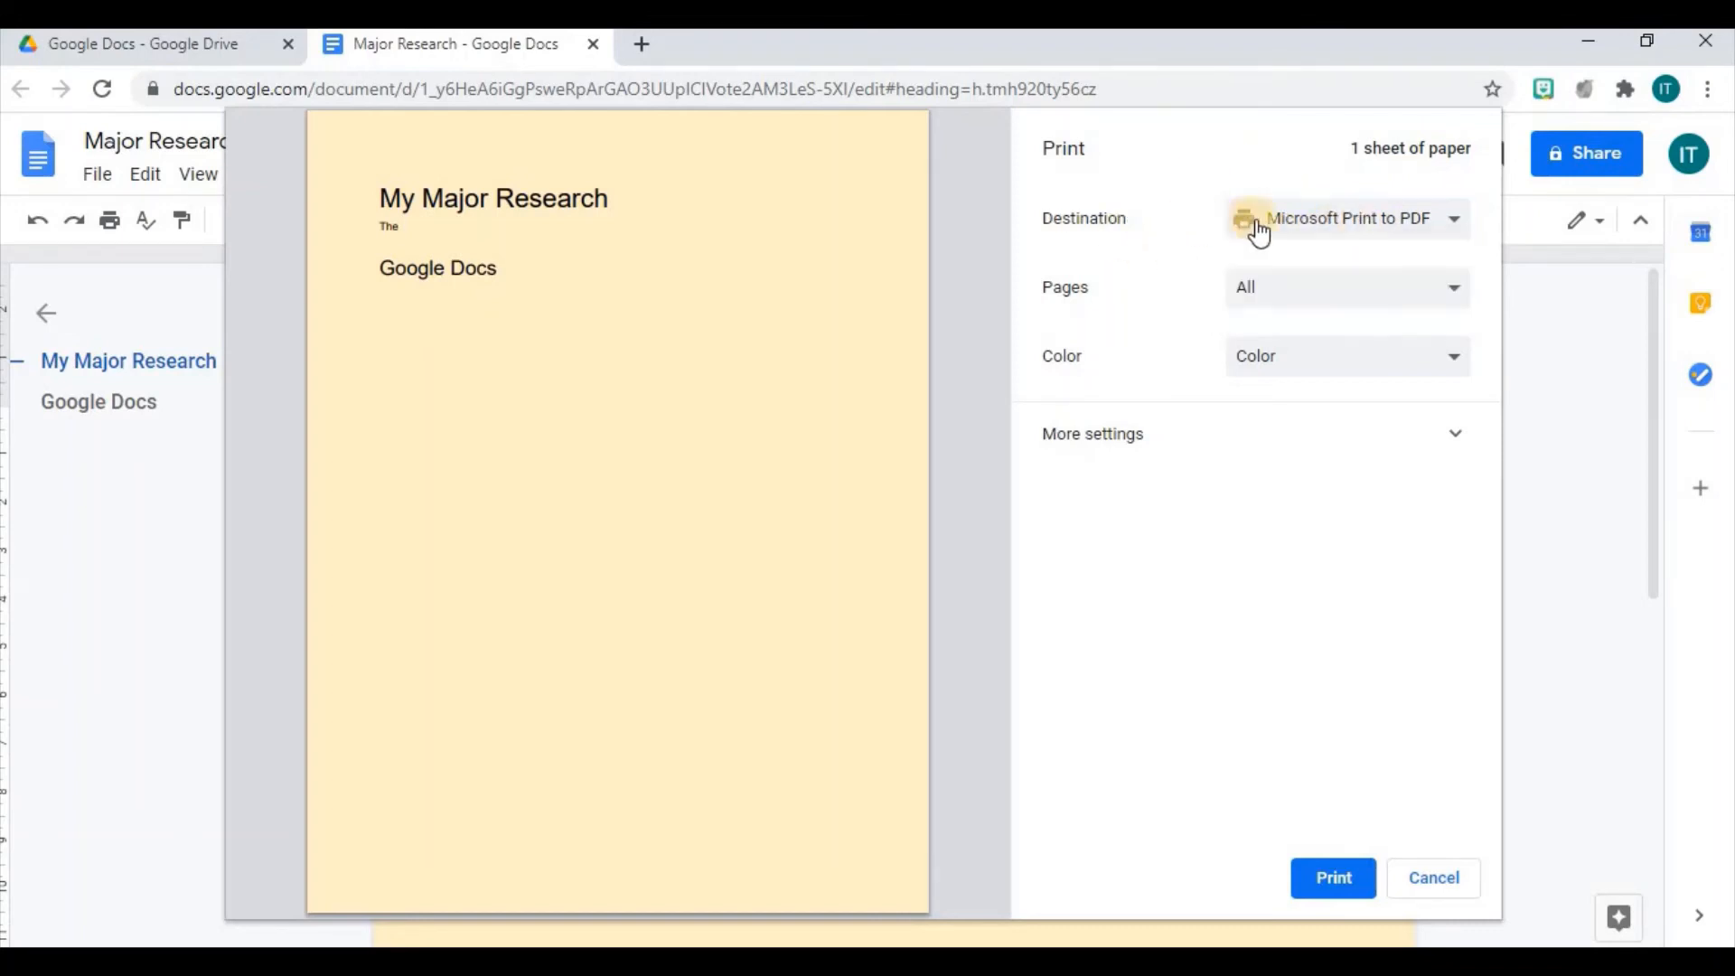
{"action": "left_click", "coordinate": [1283, 217]}
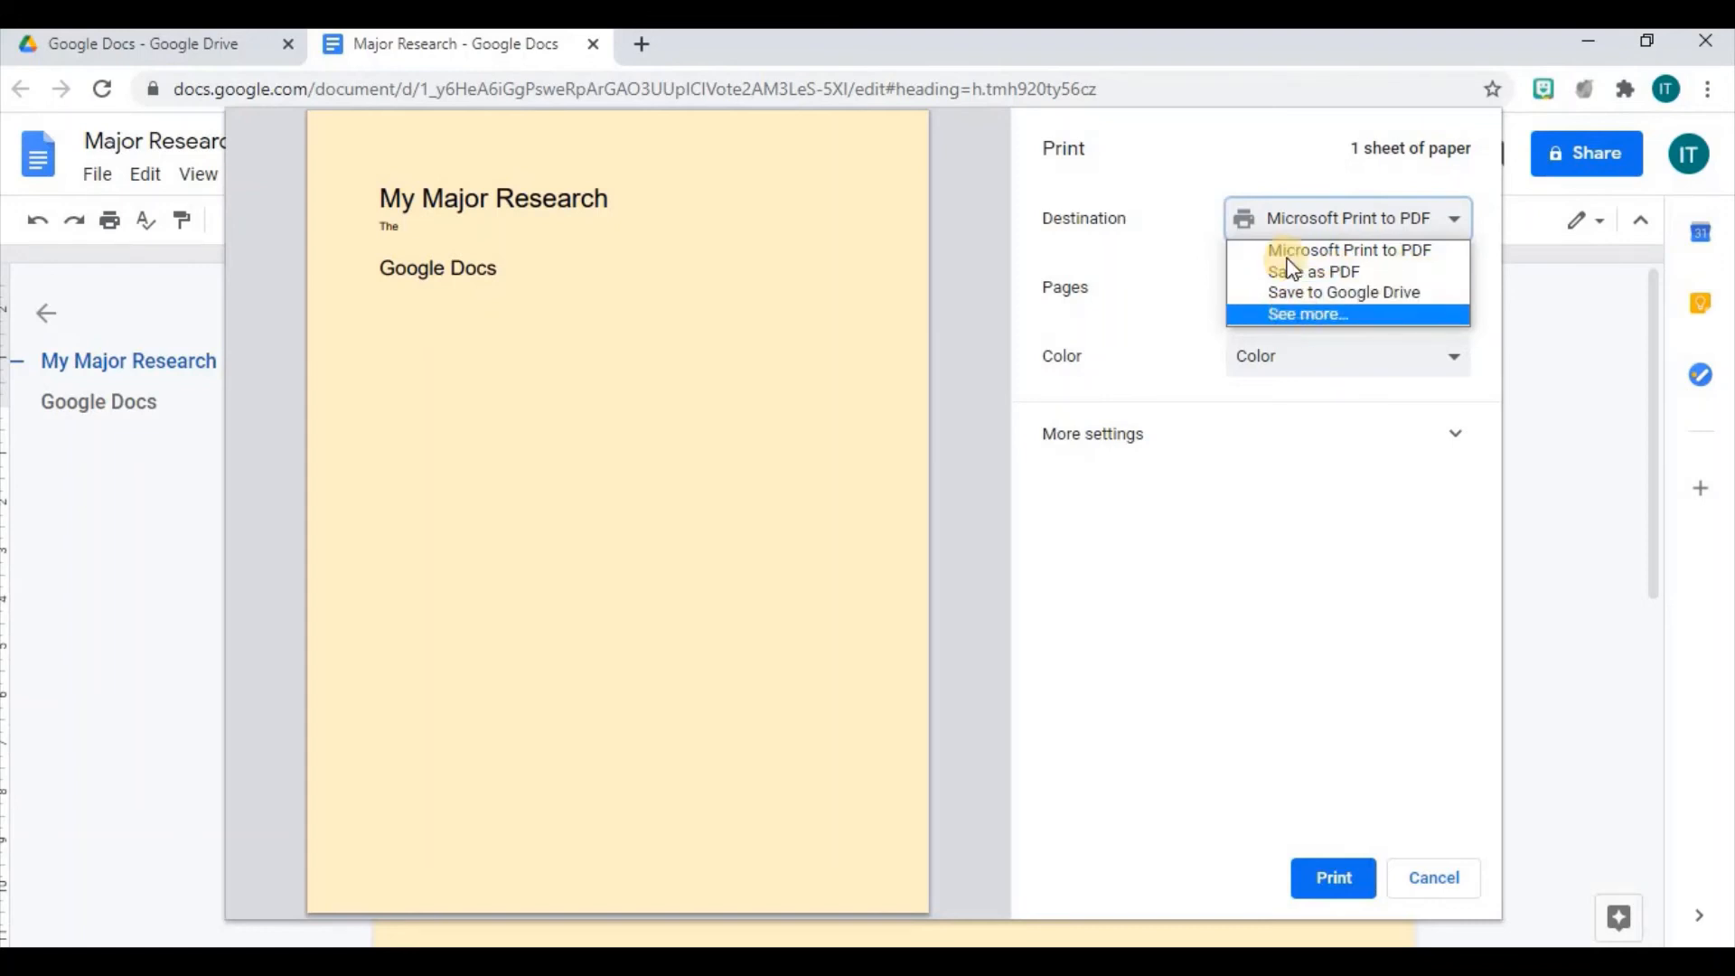
{"action": "left_click", "coordinate": [1142, 164]}
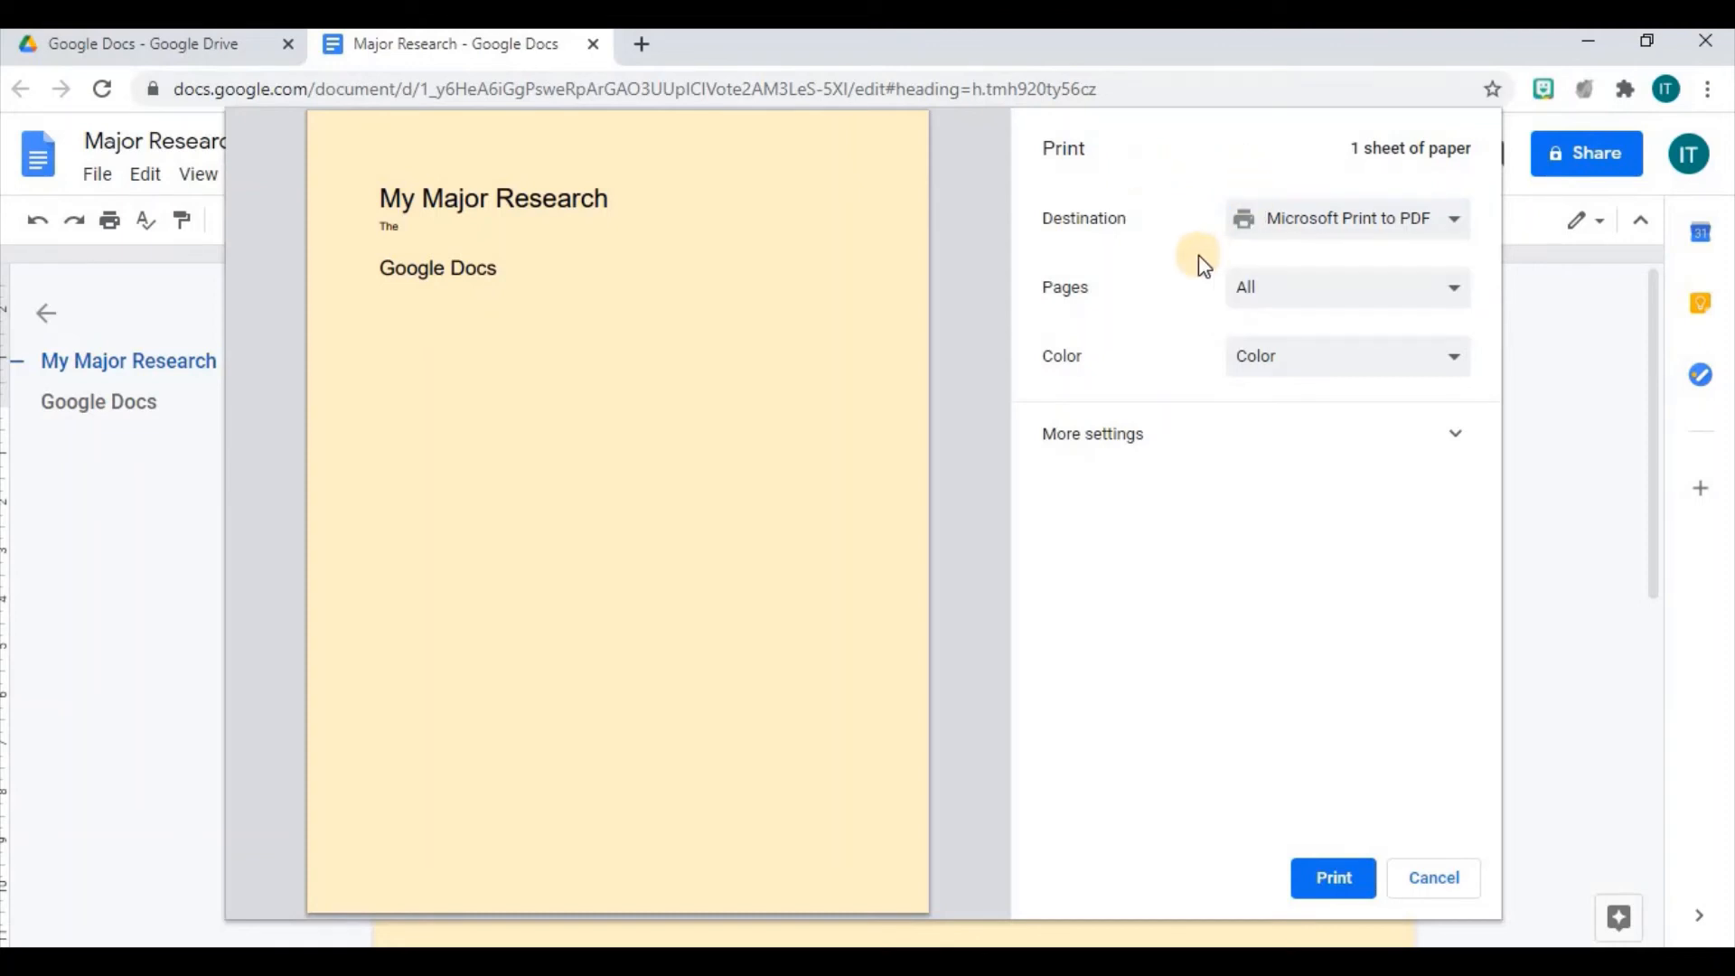
{"action": "left_click", "coordinate": [1289, 297]}
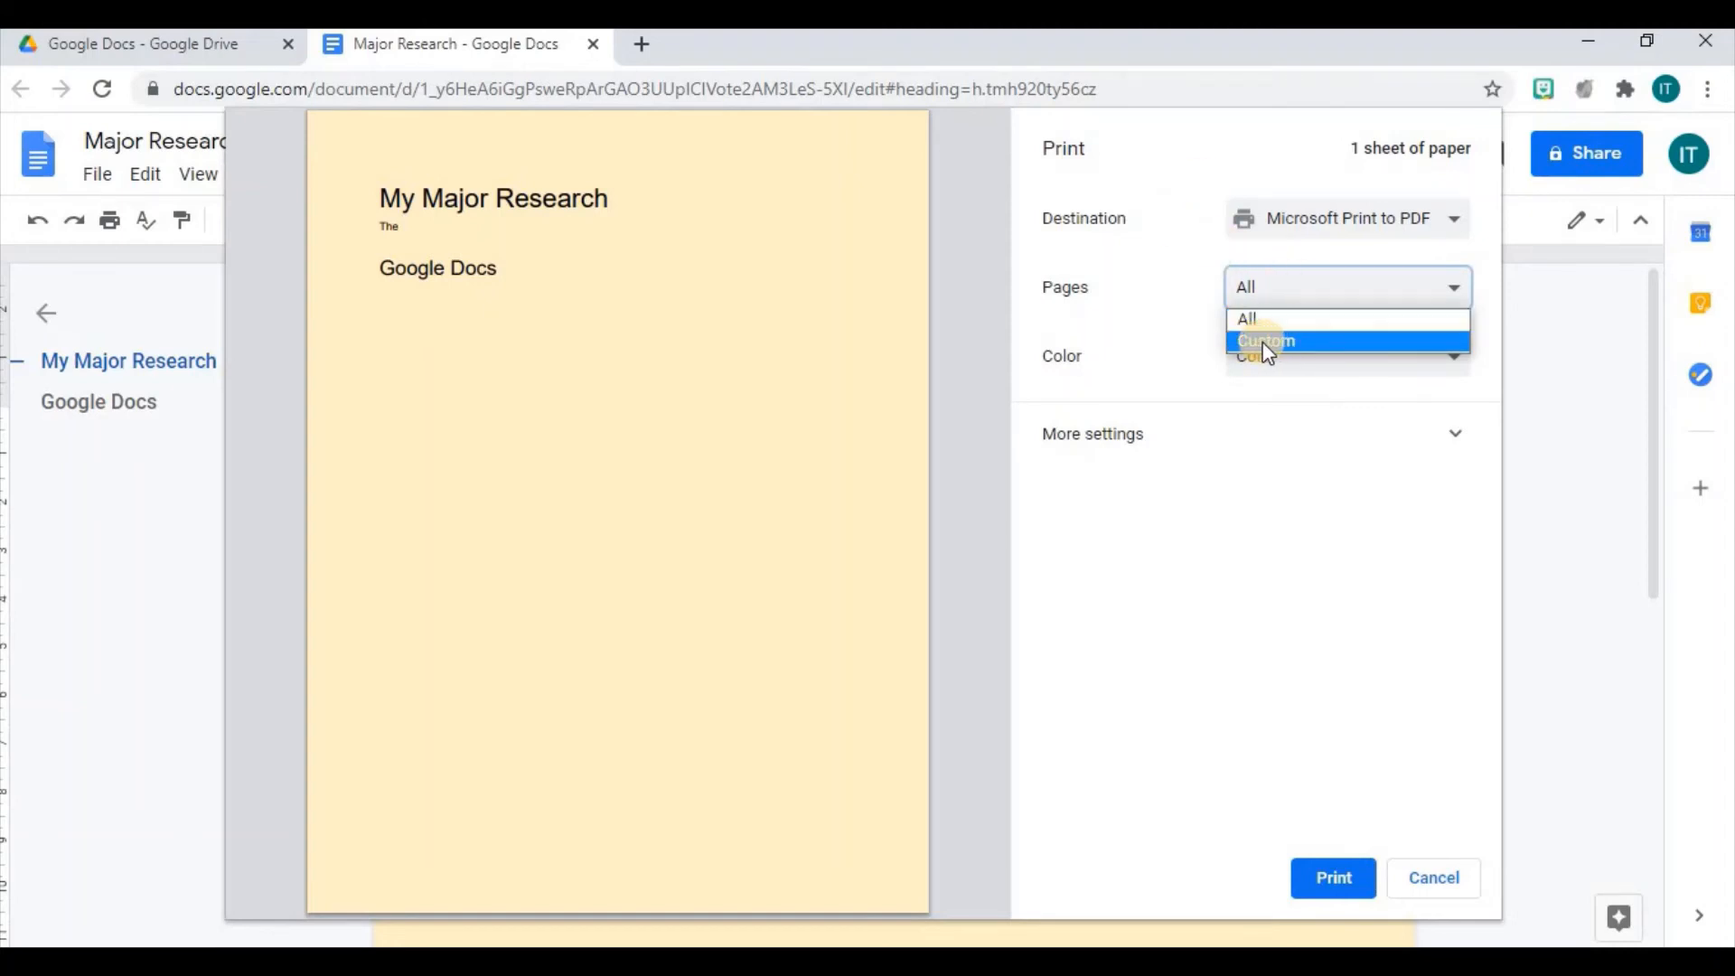
{"action": "left_click", "coordinate": [1220, 165]}
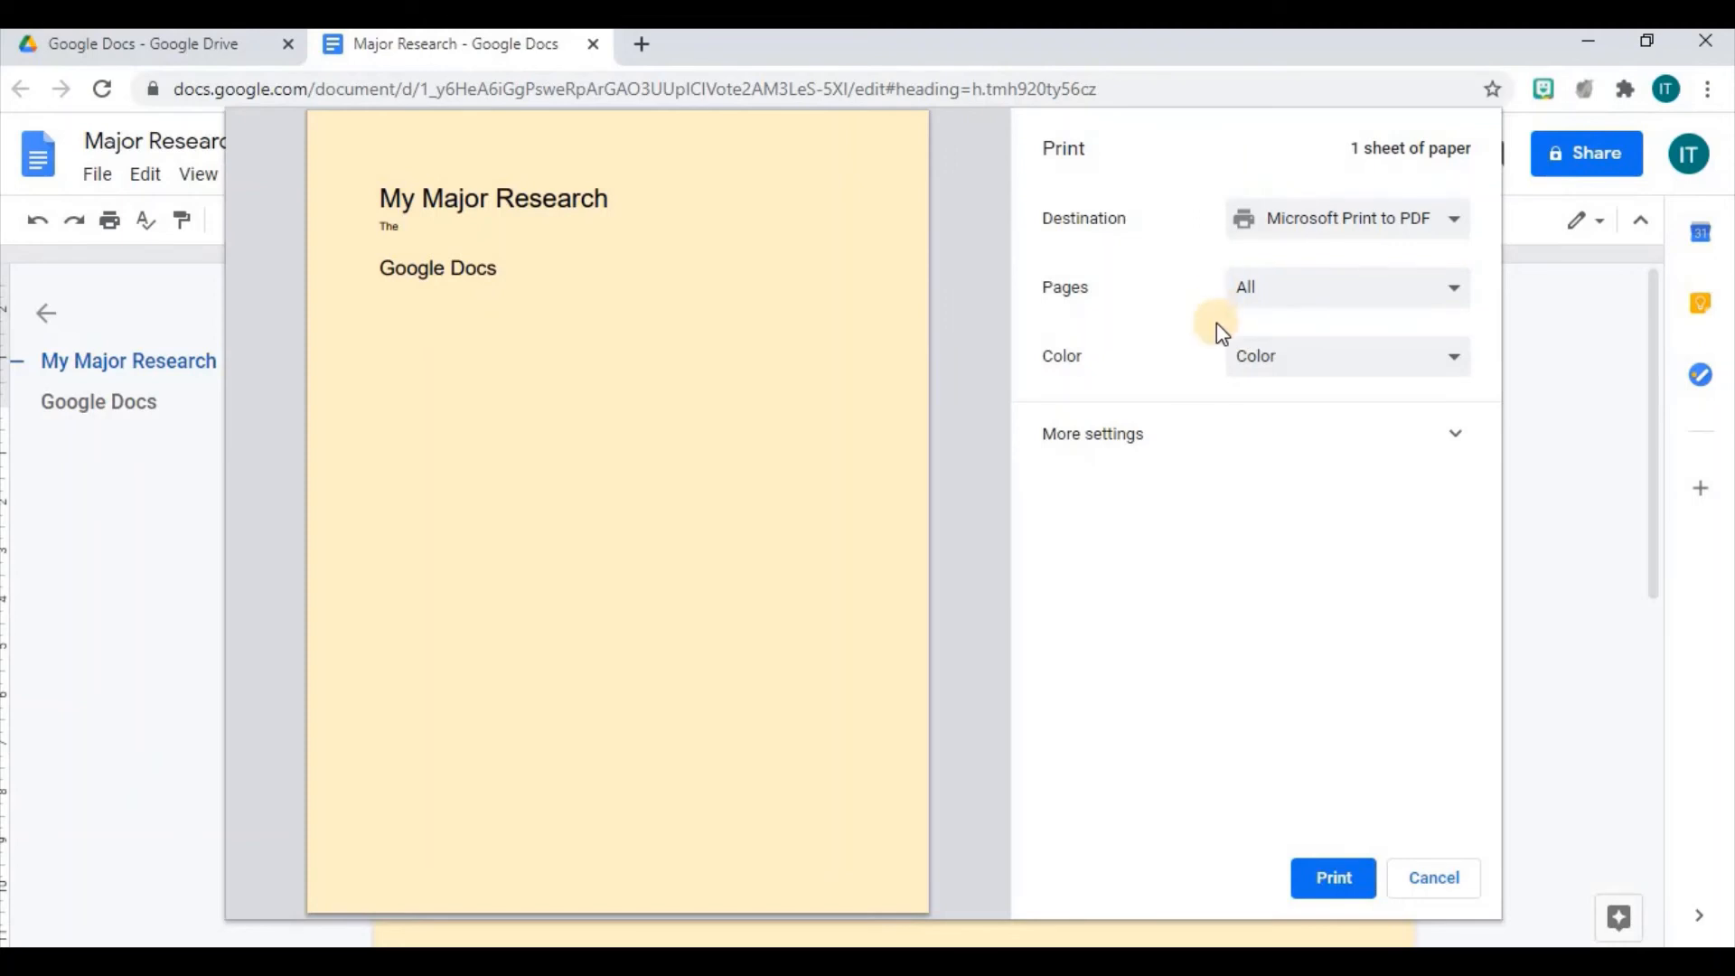
{"action": "left_click", "coordinate": [1272, 356]}
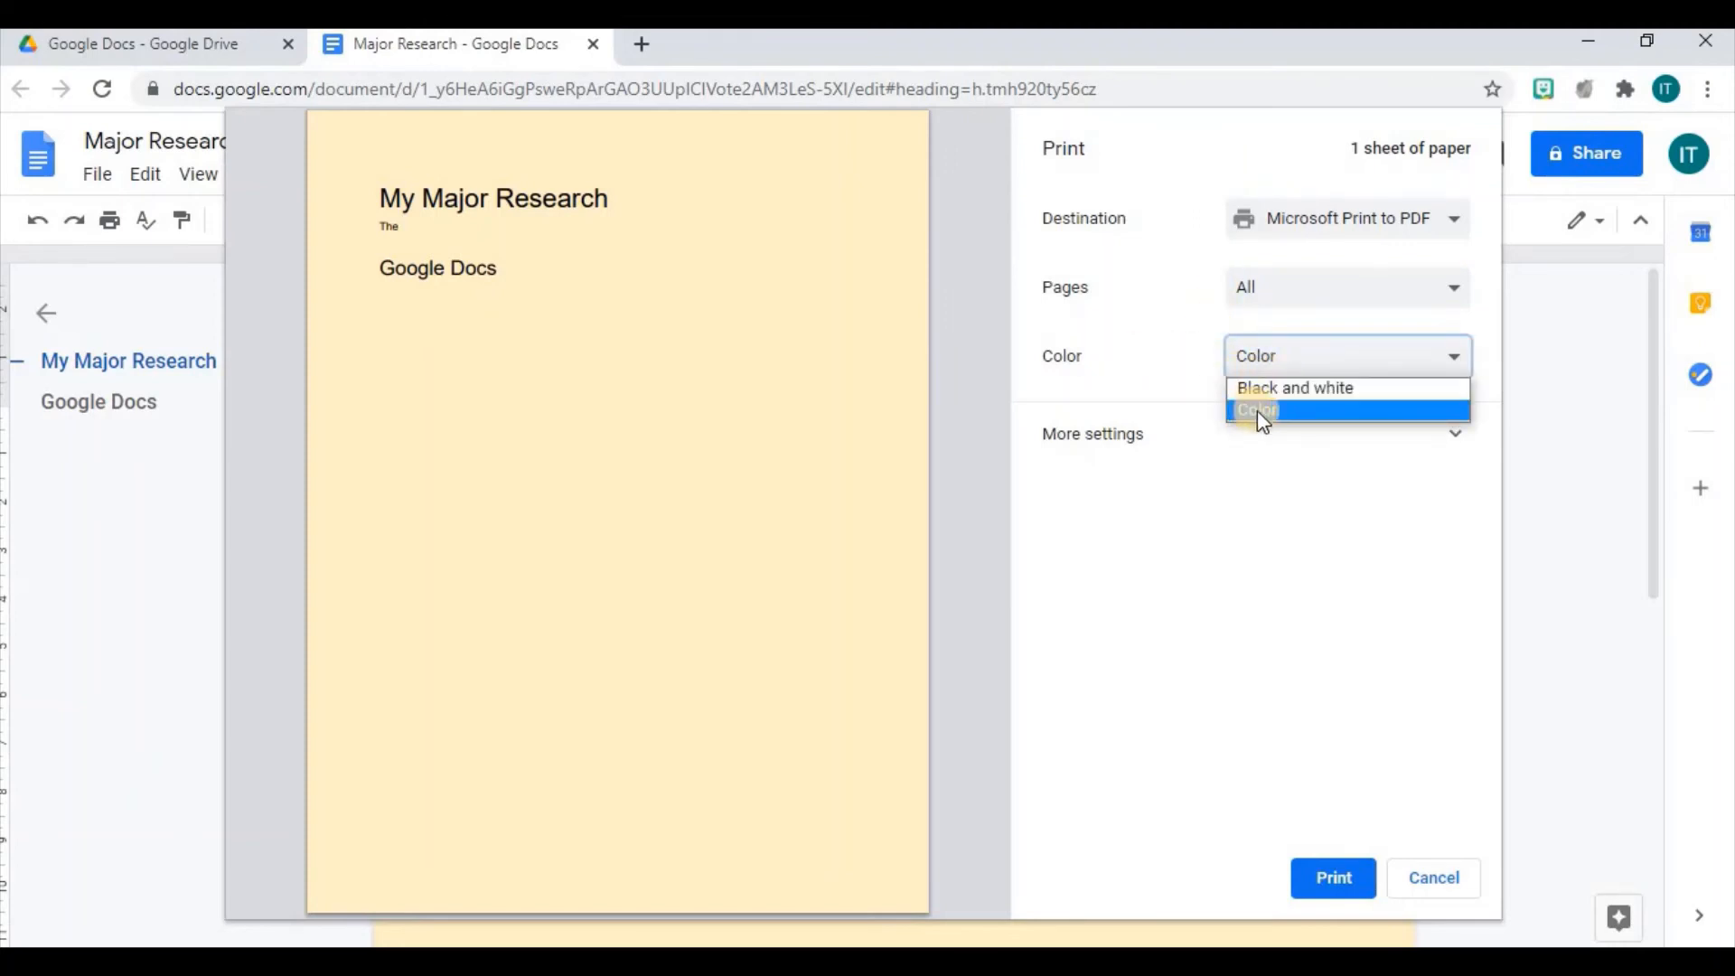
{"action": "left_click", "coordinate": [1169, 318]}
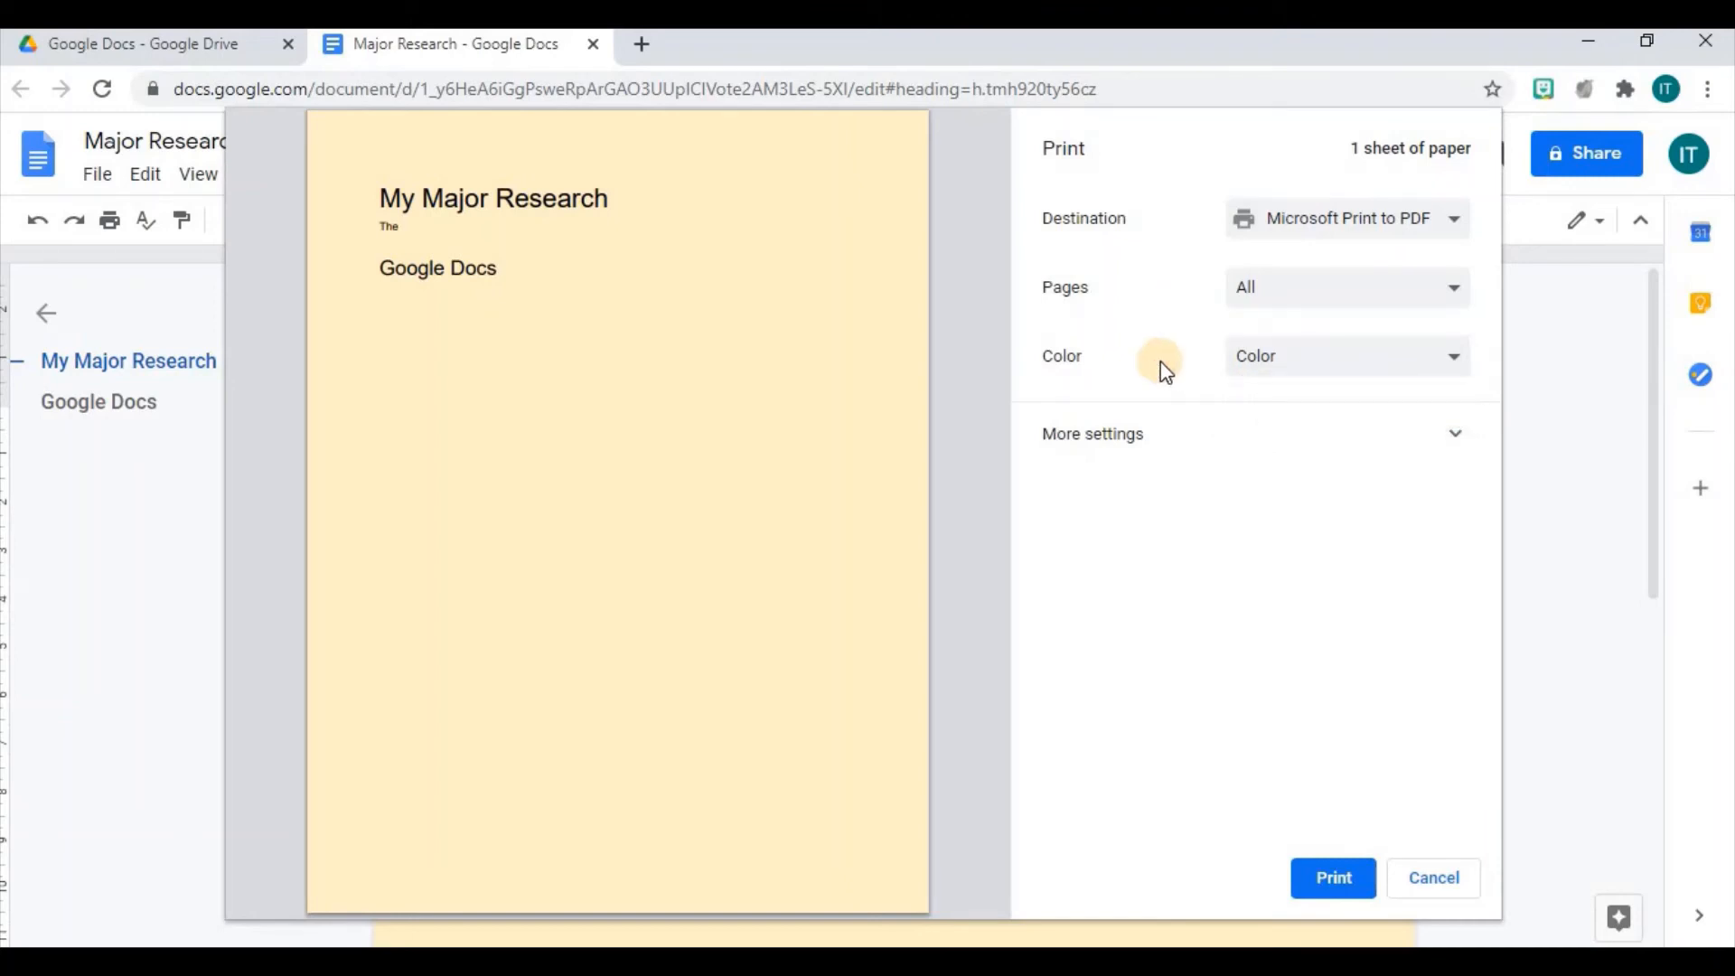
Step: Expand the additional print settings, and try 2 pages per sheet before returning to 1
{"action": "left_click", "coordinate": [1477, 423]}
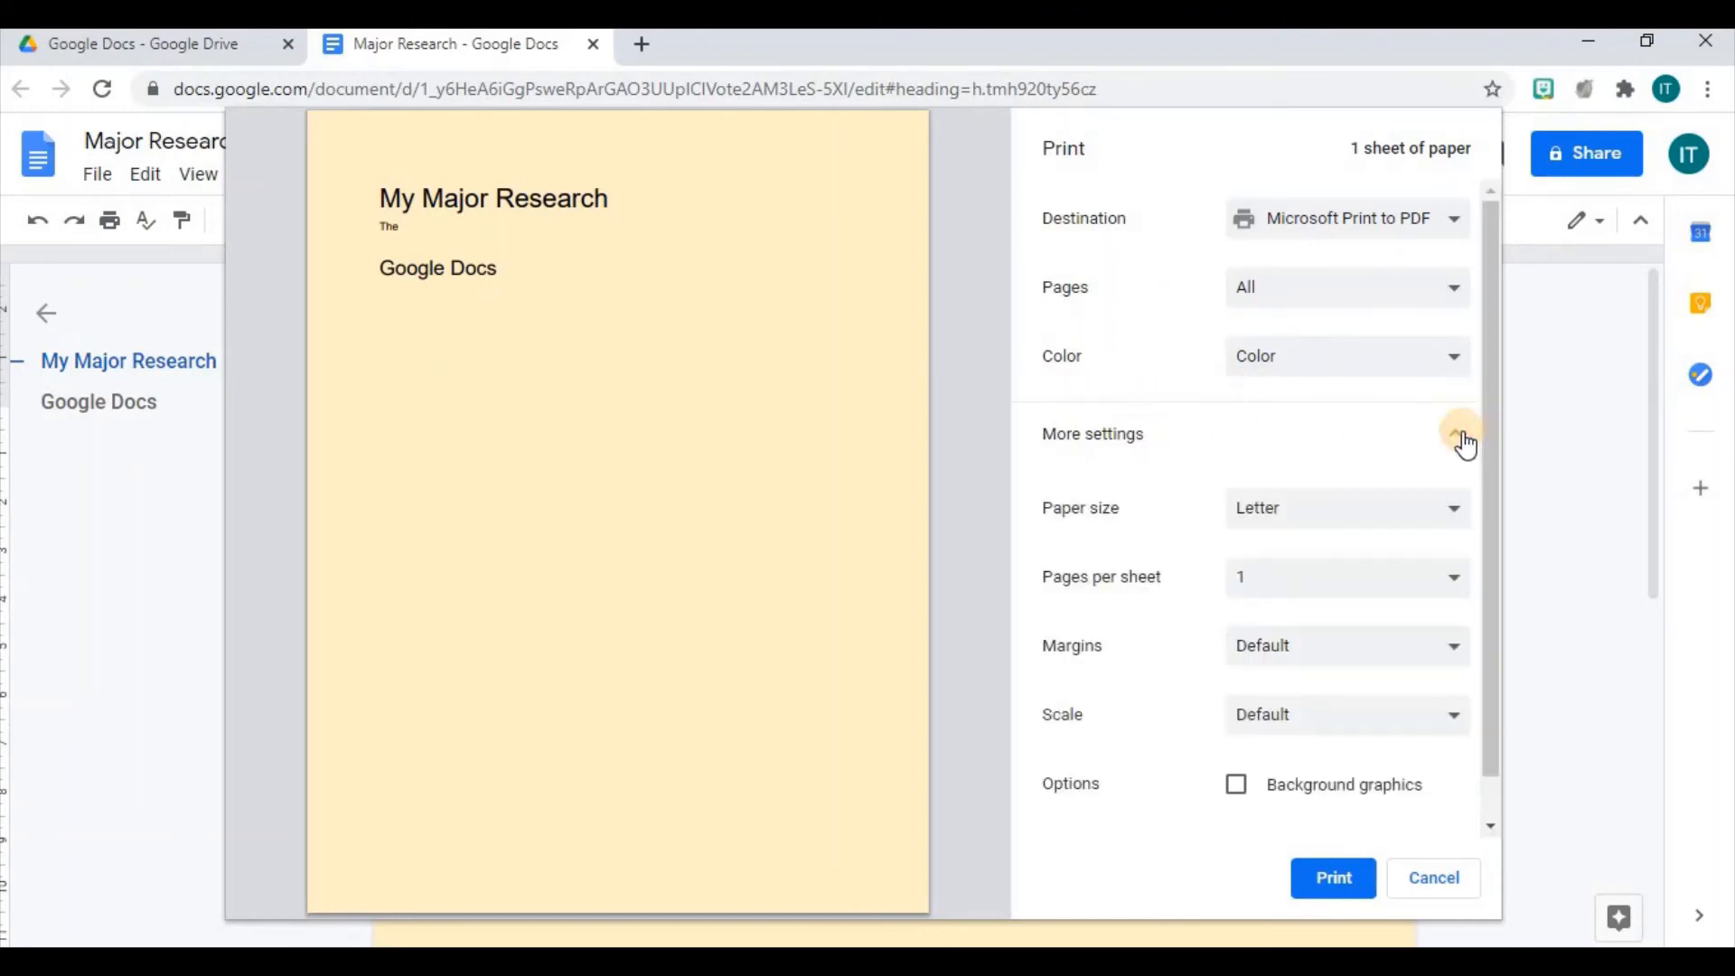
{"action": "scroll", "coordinate": [1266, 391], "scroll_direction": "down", "scroll_amount": 1}
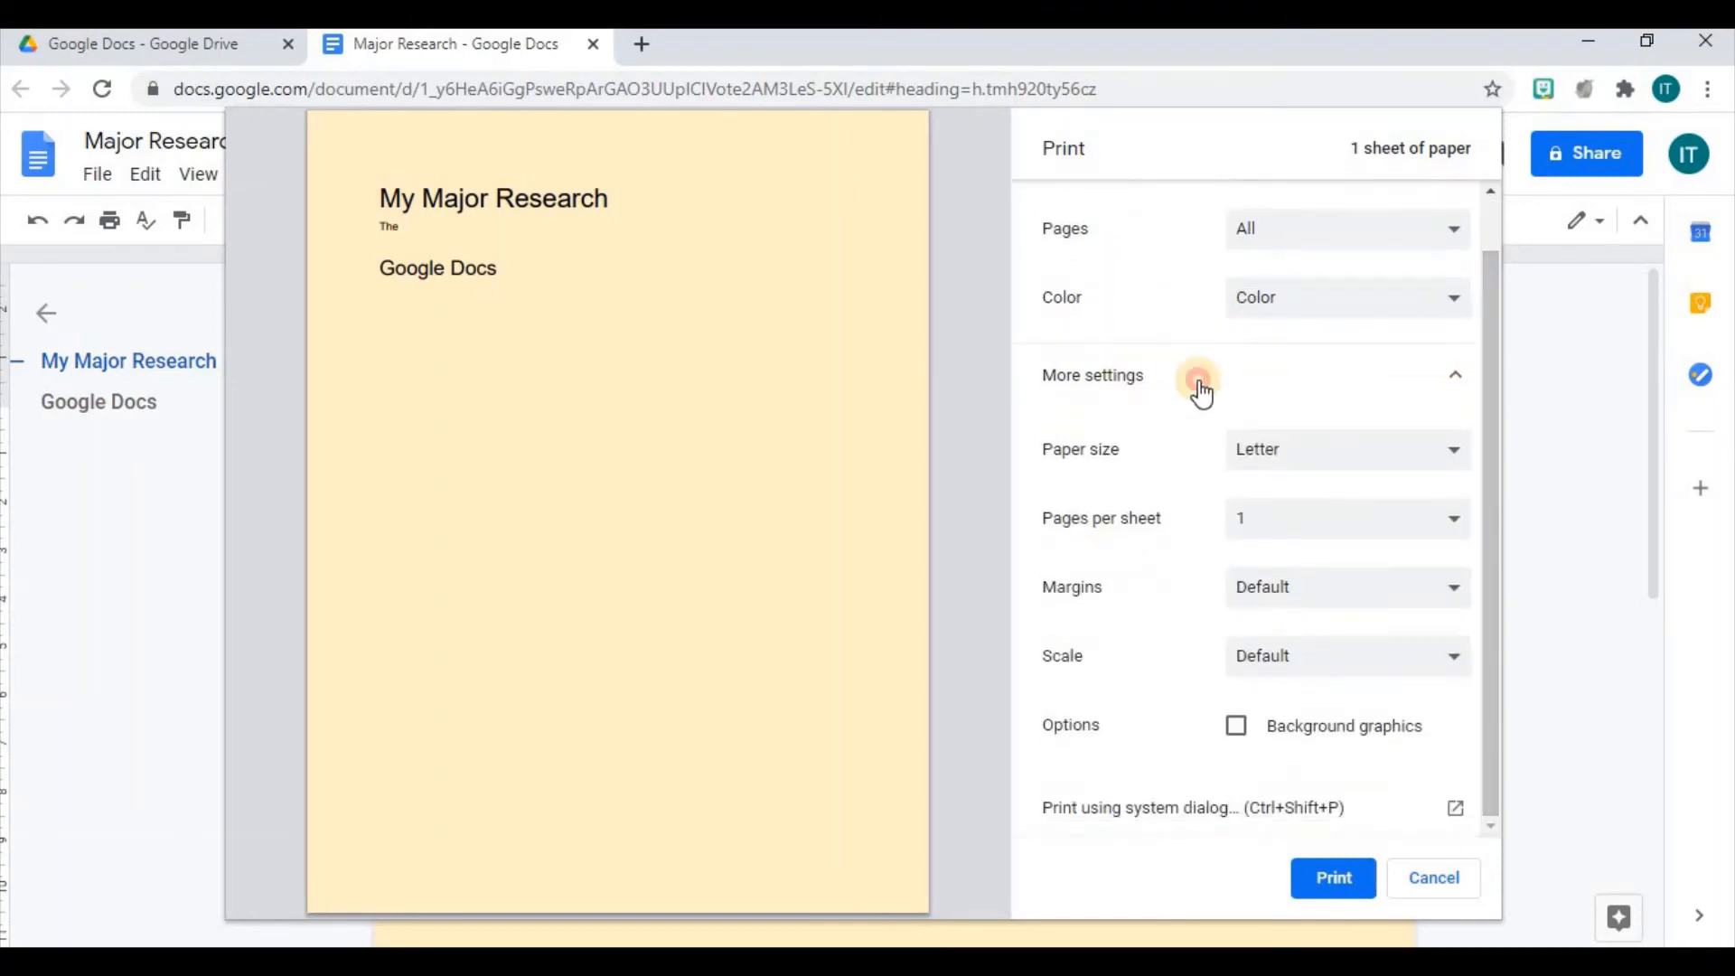
{"action": "left_click", "coordinate": [1197, 391]}
{"action": "left_click", "coordinate": [1465, 426]}
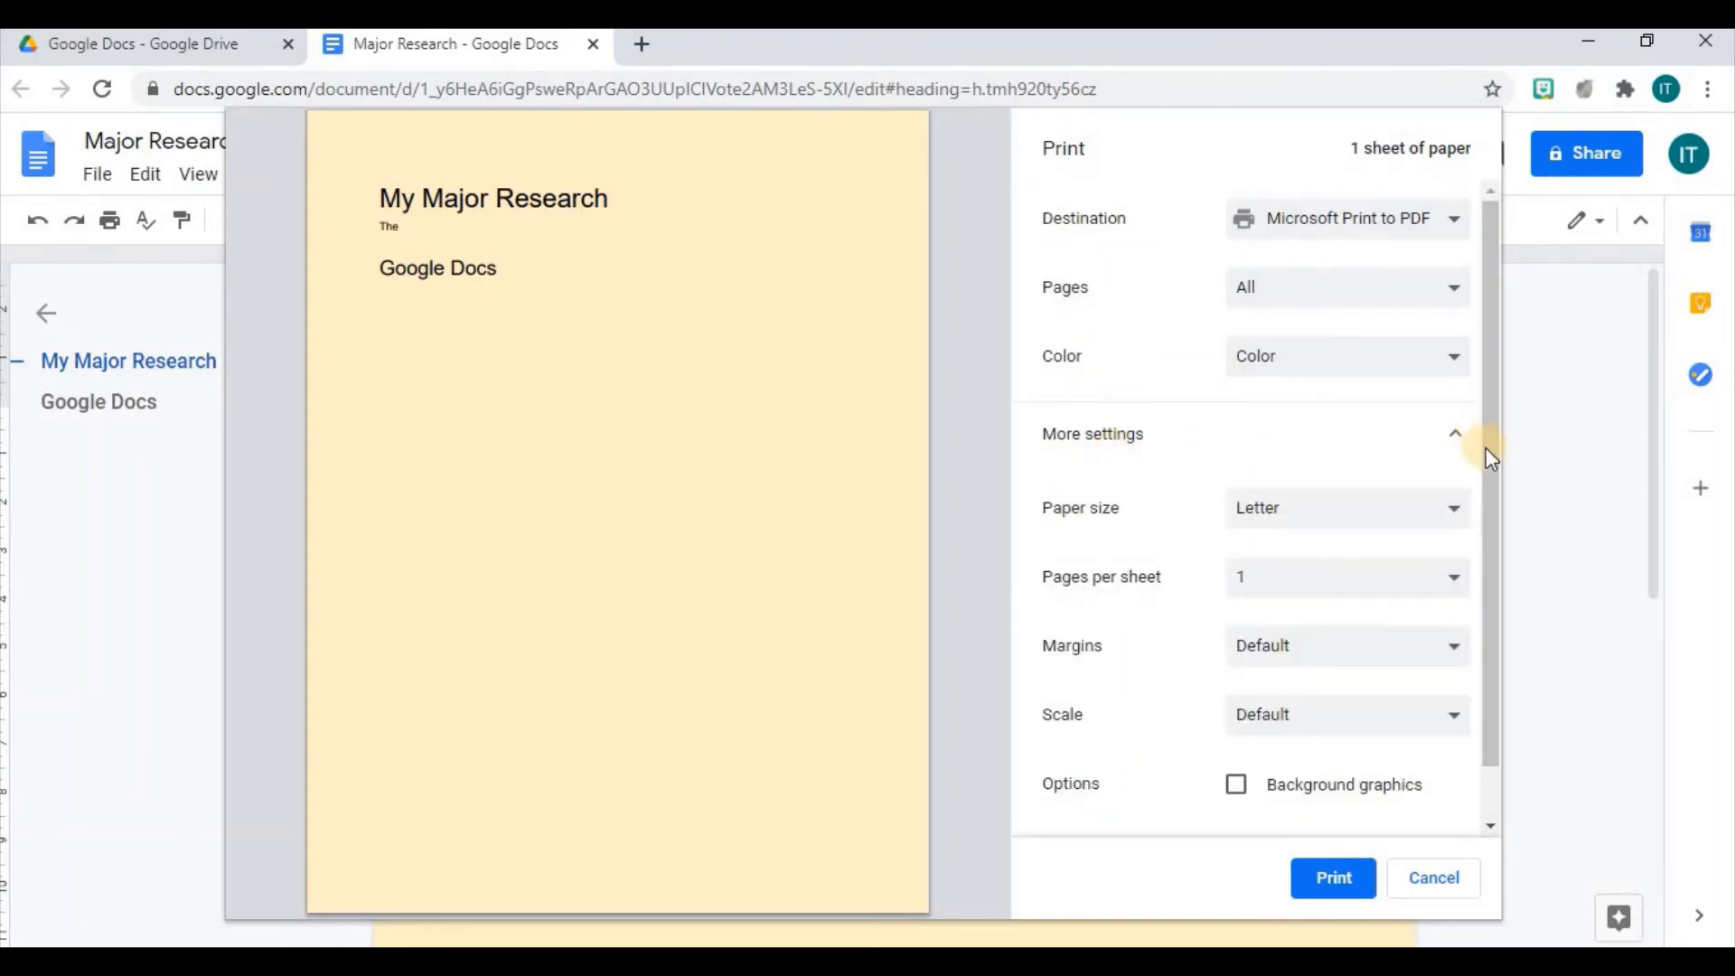
{"action": "scroll", "coordinate": [1170, 460], "scroll_direction": "down", "scroll_amount": 1}
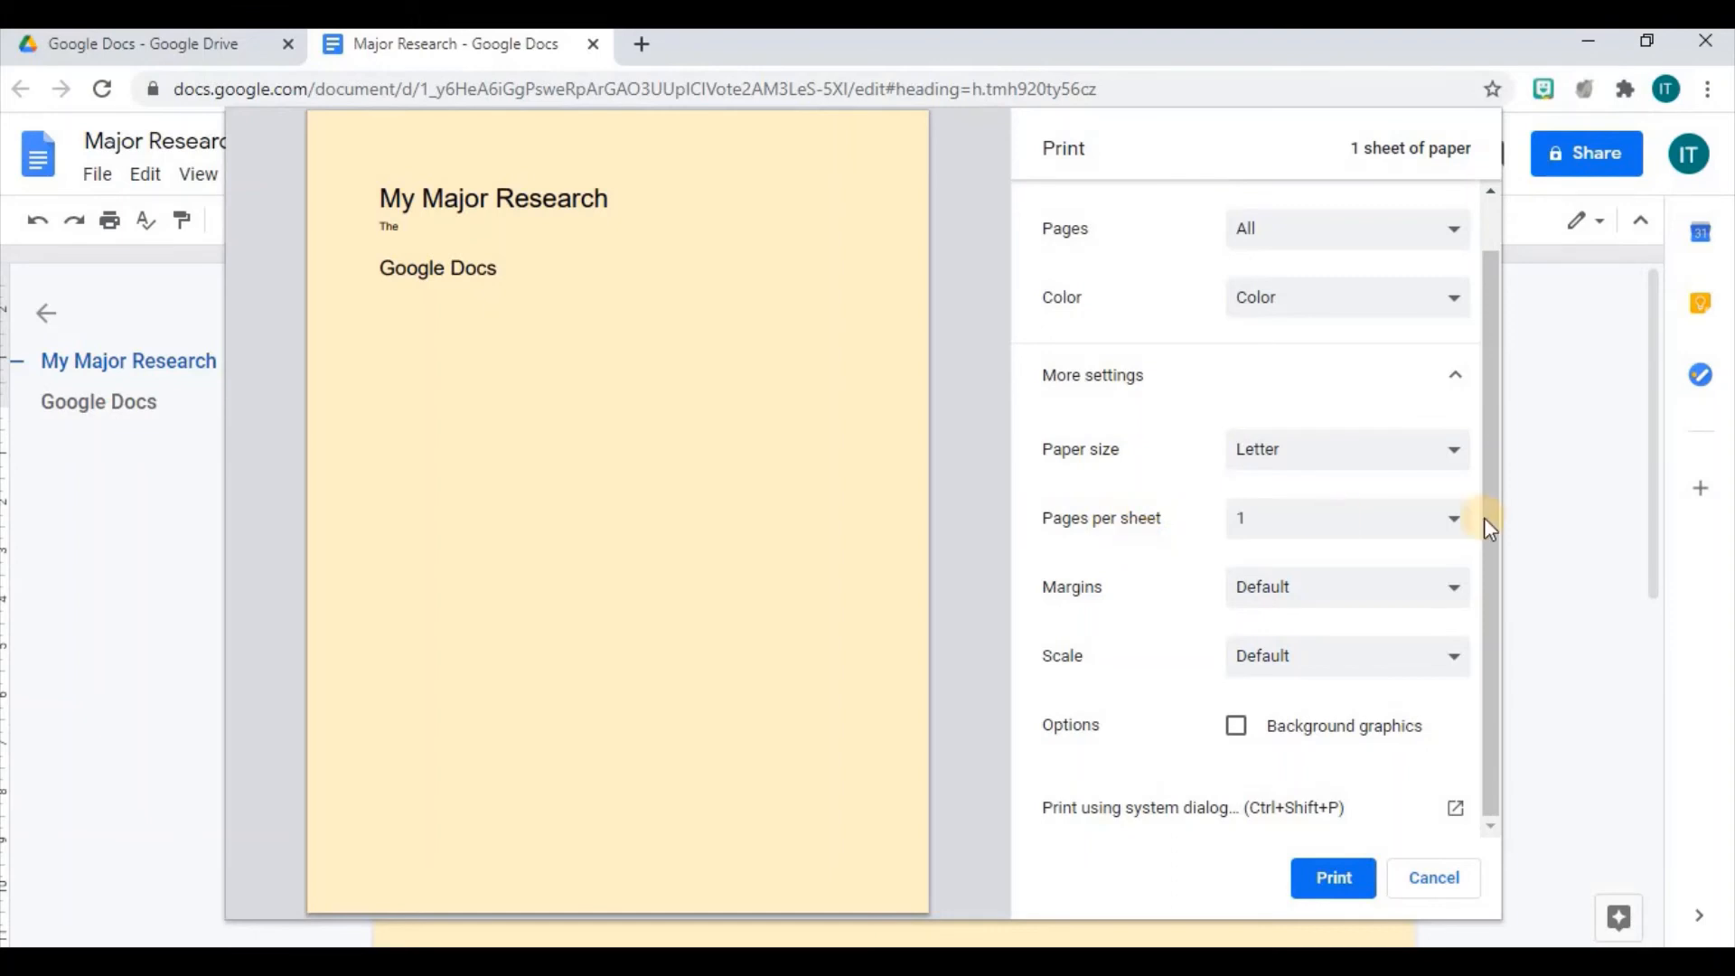
{"action": "left_click", "coordinate": [1453, 524]}
{"action": "left_click", "coordinate": [1317, 571]}
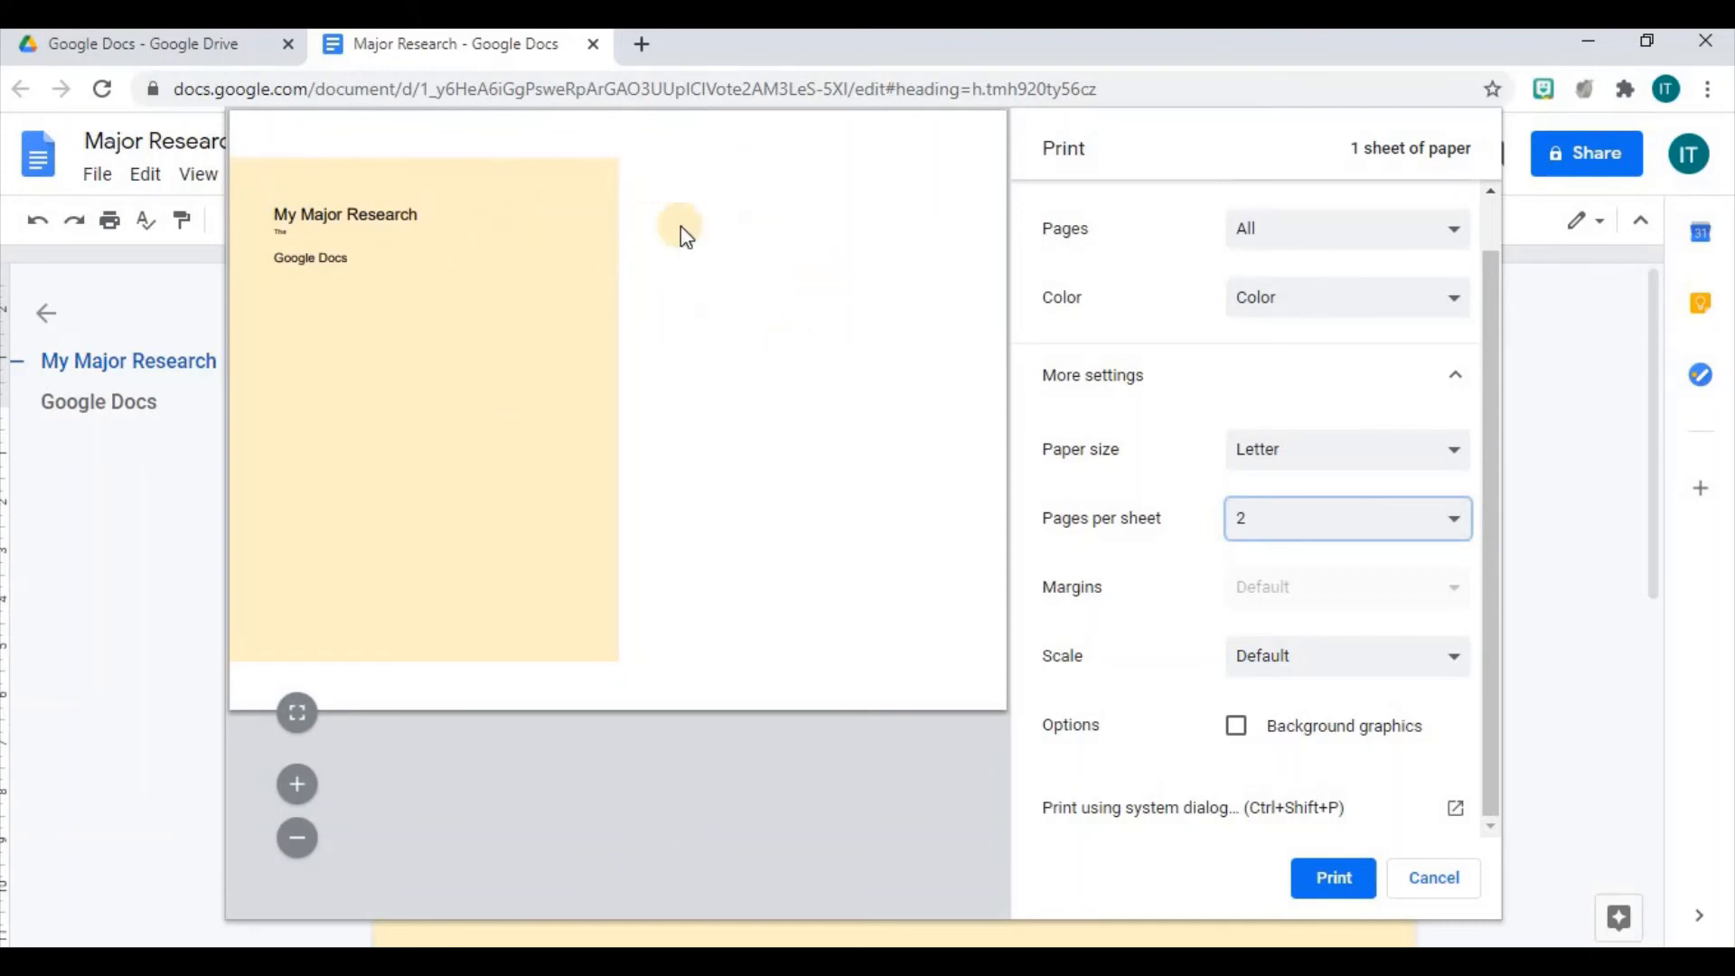
{"action": "left_click", "coordinate": [1402, 531]}
{"action": "left_click", "coordinate": [1327, 551]}
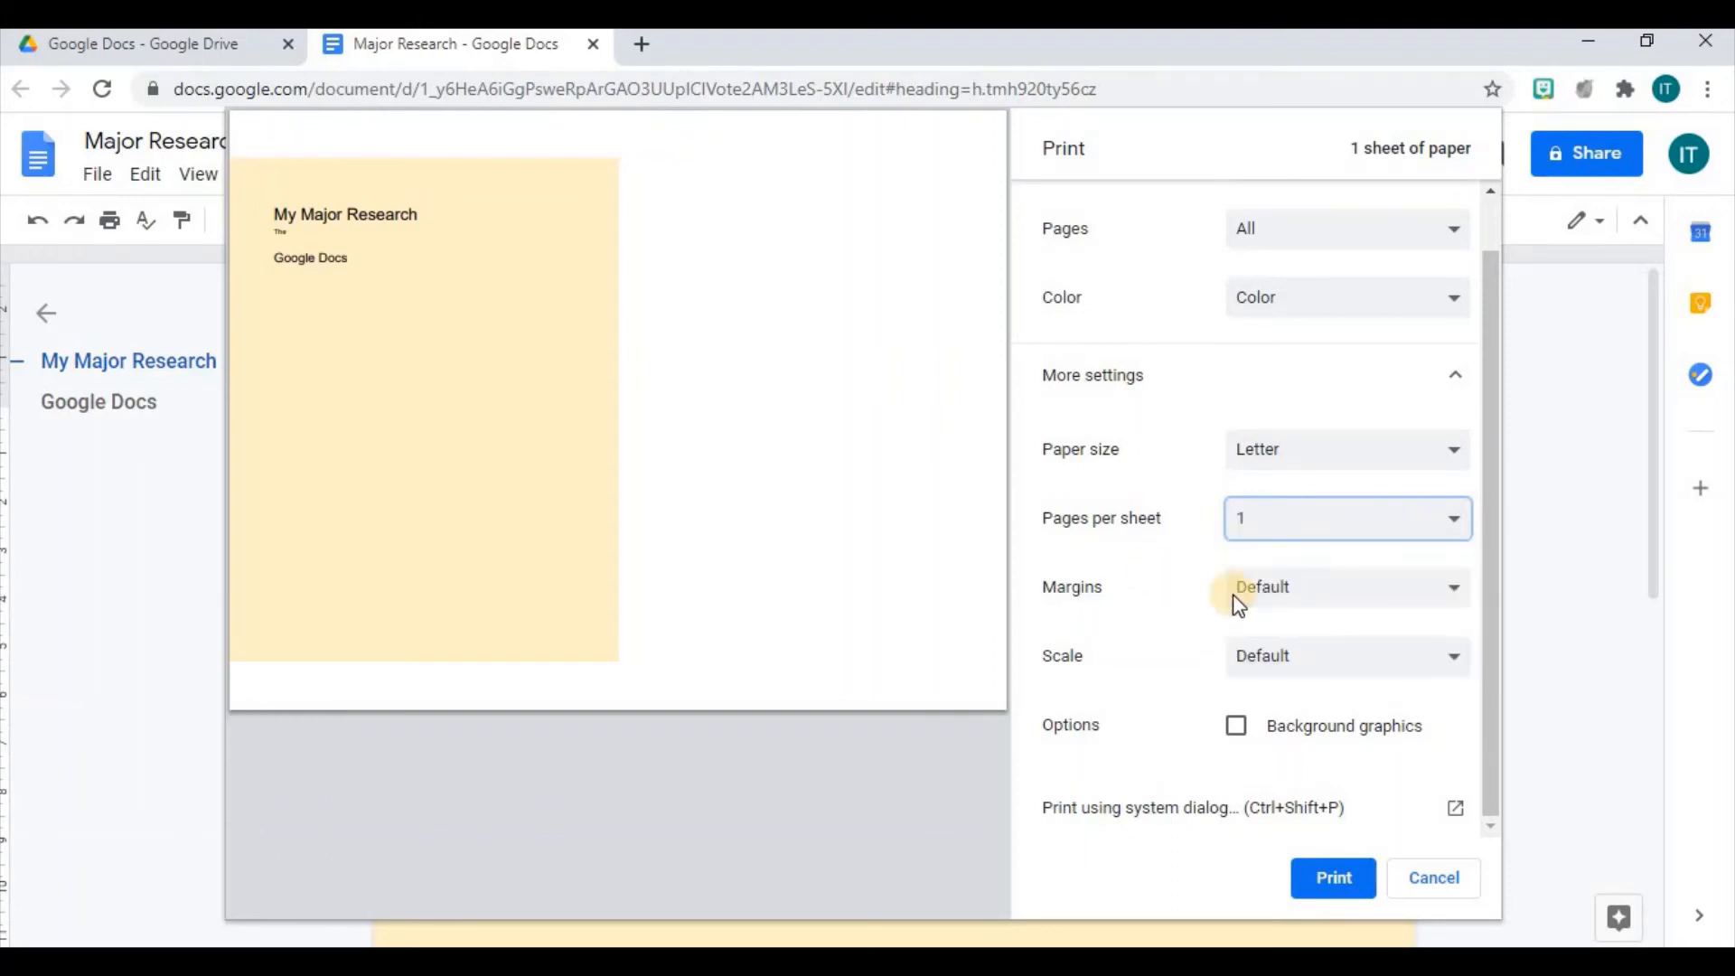
Step: Review the print margin options, and try a custom scale of 96 before restoring it to 100
{"action": "left_click", "coordinate": [1460, 594]}
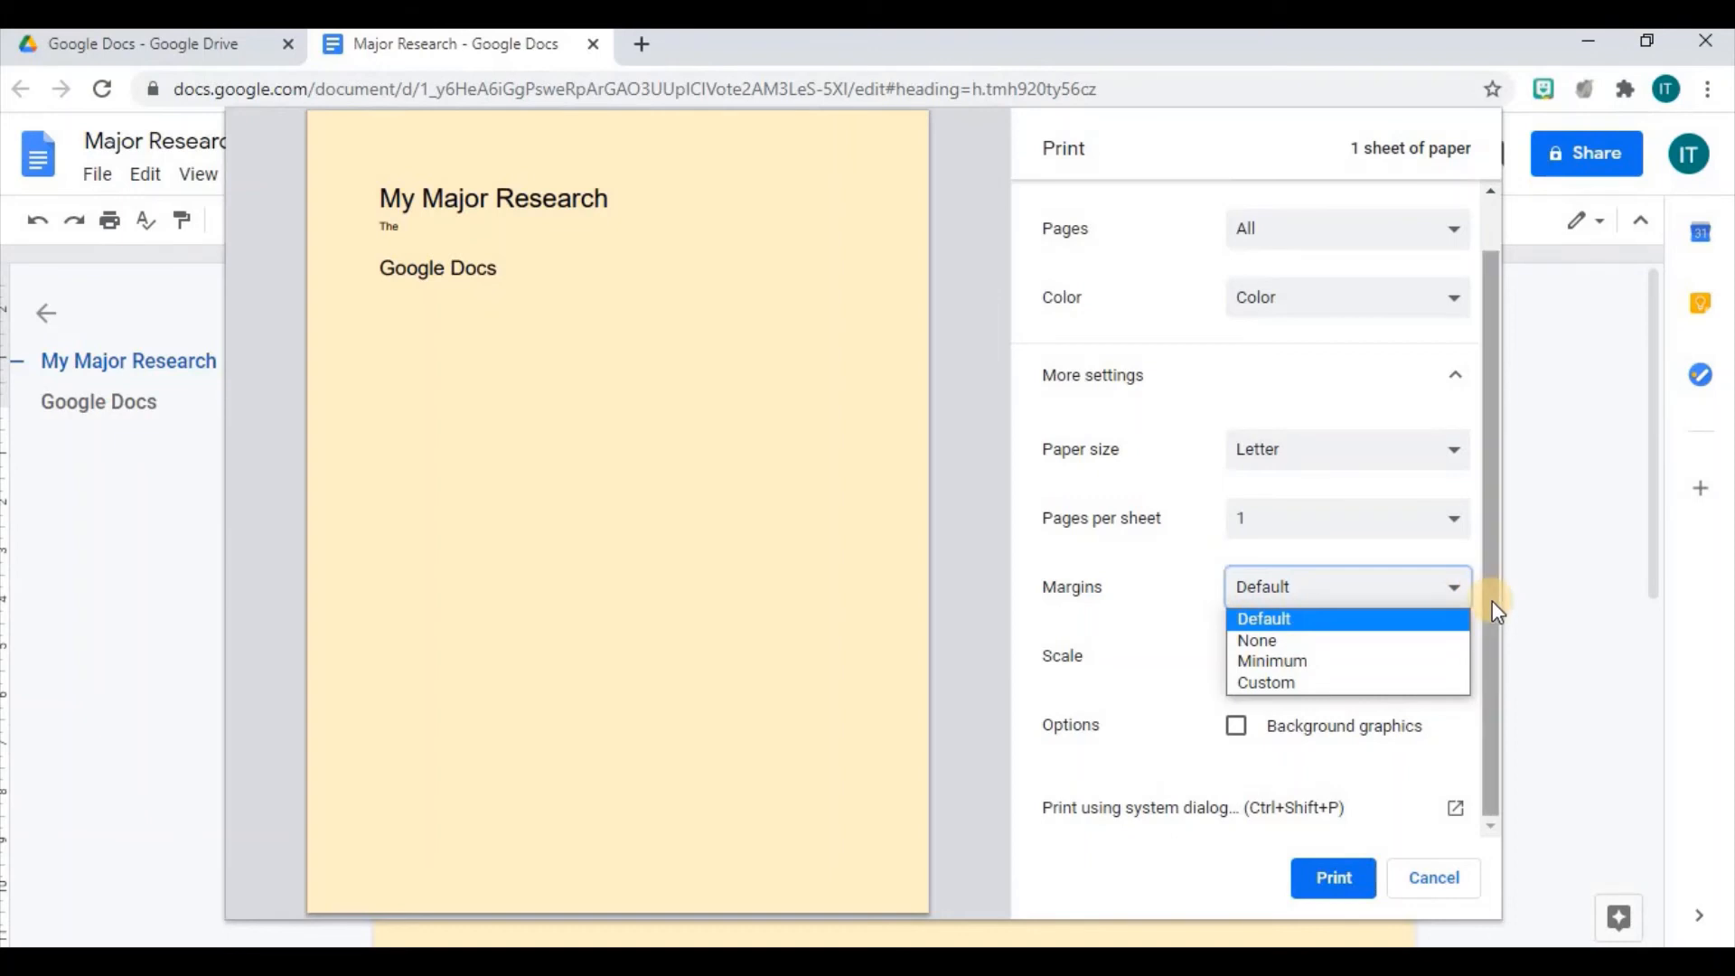
{"action": "left_click", "coordinate": [1491, 598]}
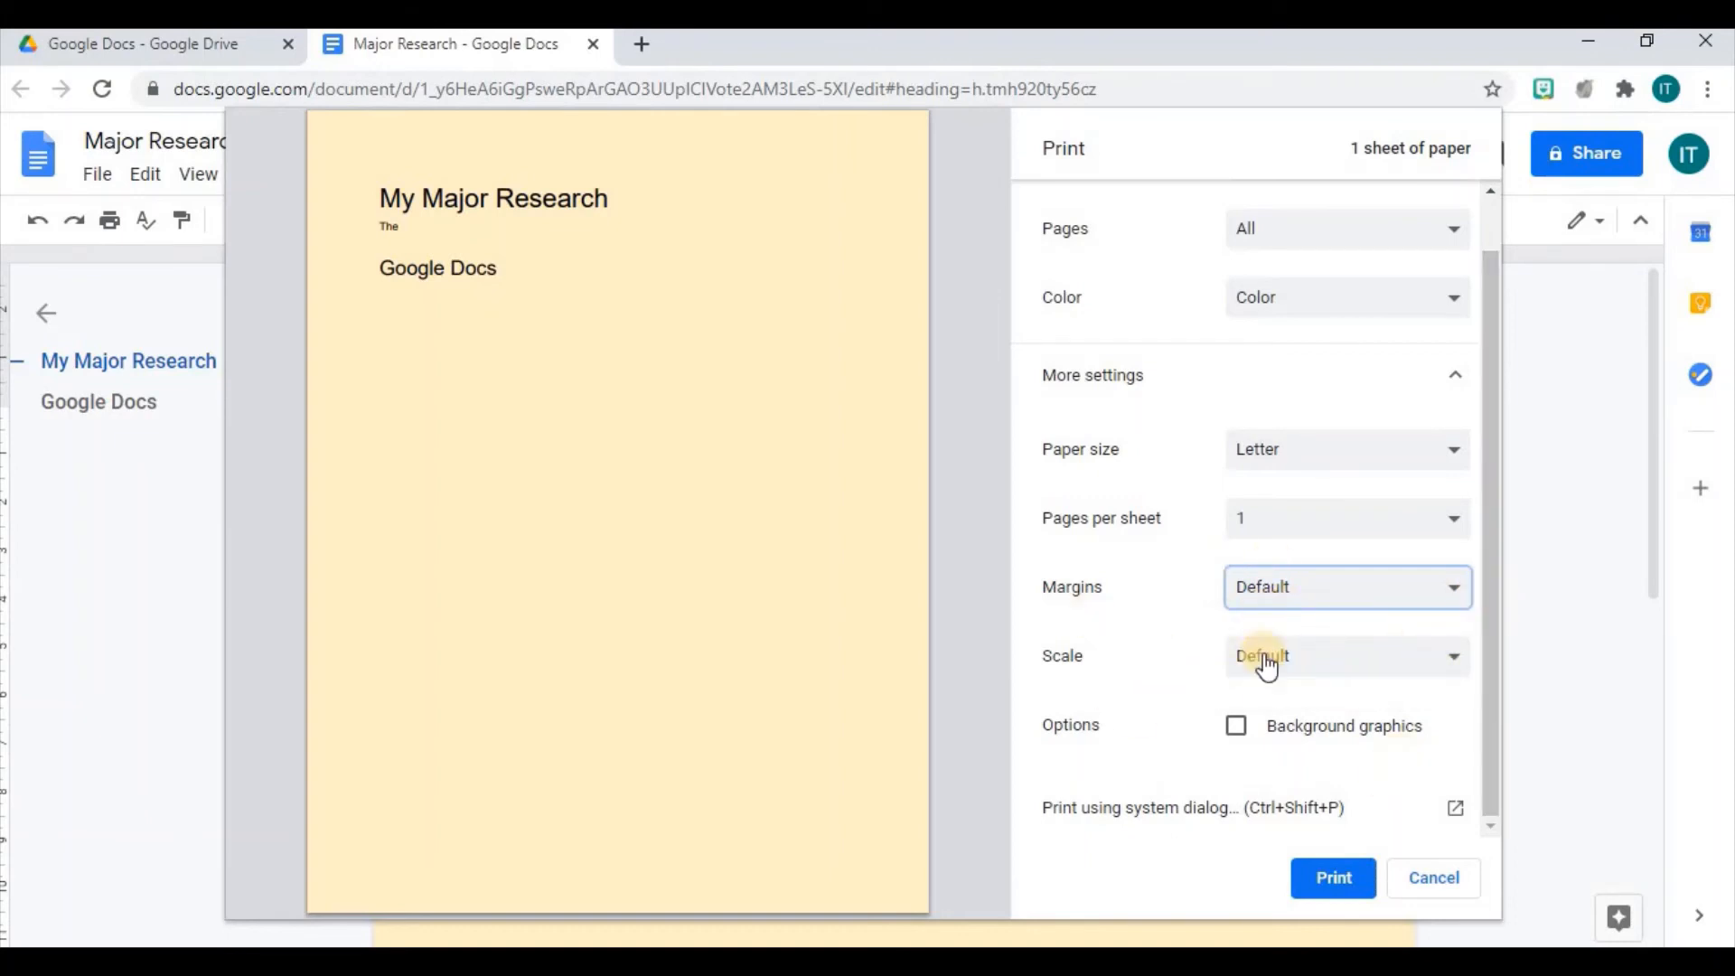
{"action": "left_click", "coordinate": [1457, 671]}
{"action": "left_click", "coordinate": [1309, 703]}
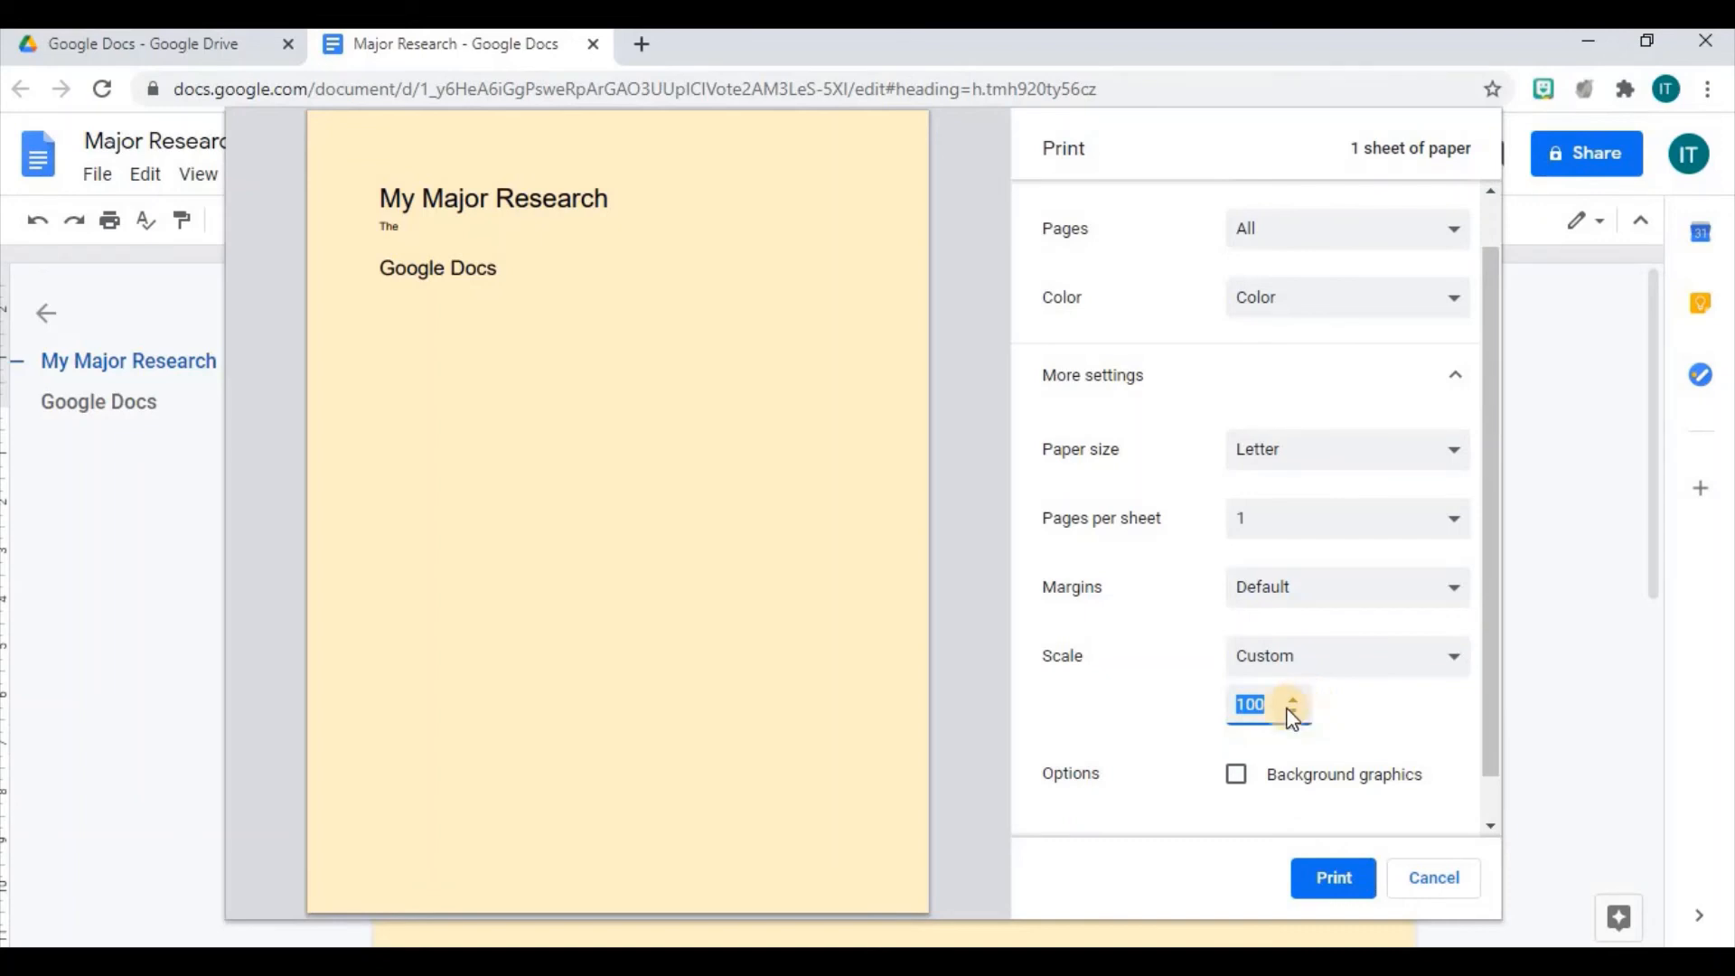
{"action": "left_click", "coordinate": [1293, 712]}
{"action": "left_click", "coordinate": [1293, 712]}
{"action": "left_click", "coordinate": [1293, 712]}
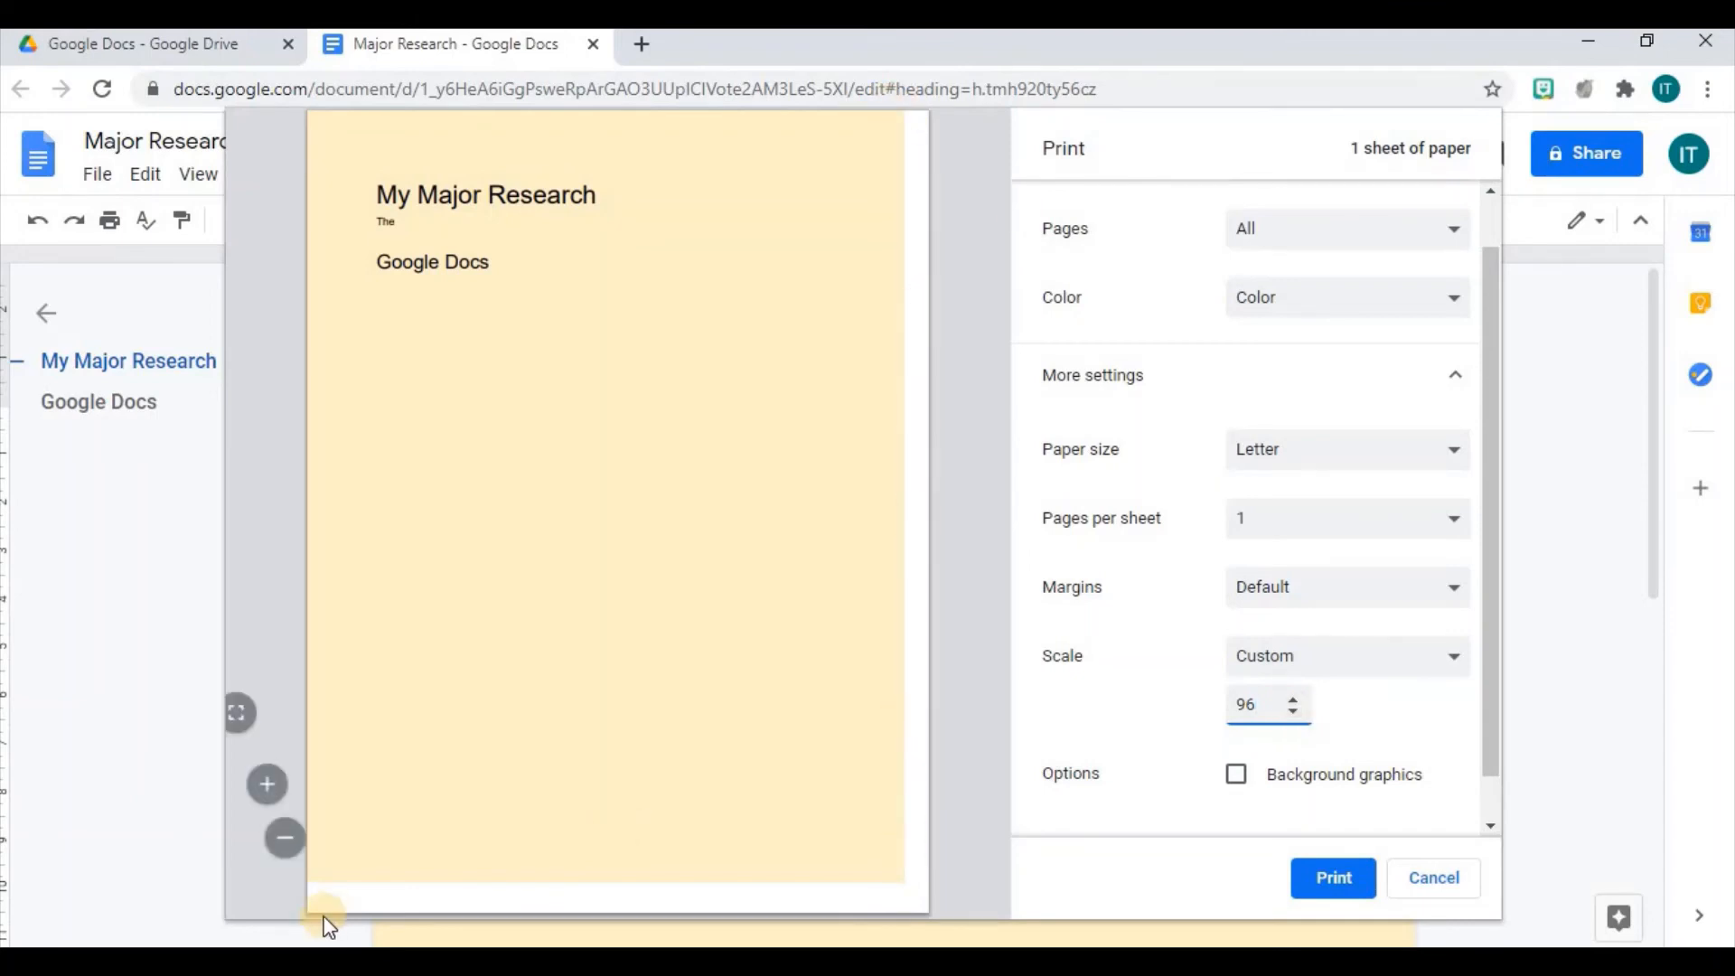
{"action": "left_click", "coordinate": [1292, 701]}
{"action": "left_click", "coordinate": [1293, 701]}
{"action": "left_click", "coordinate": [1292, 701]}
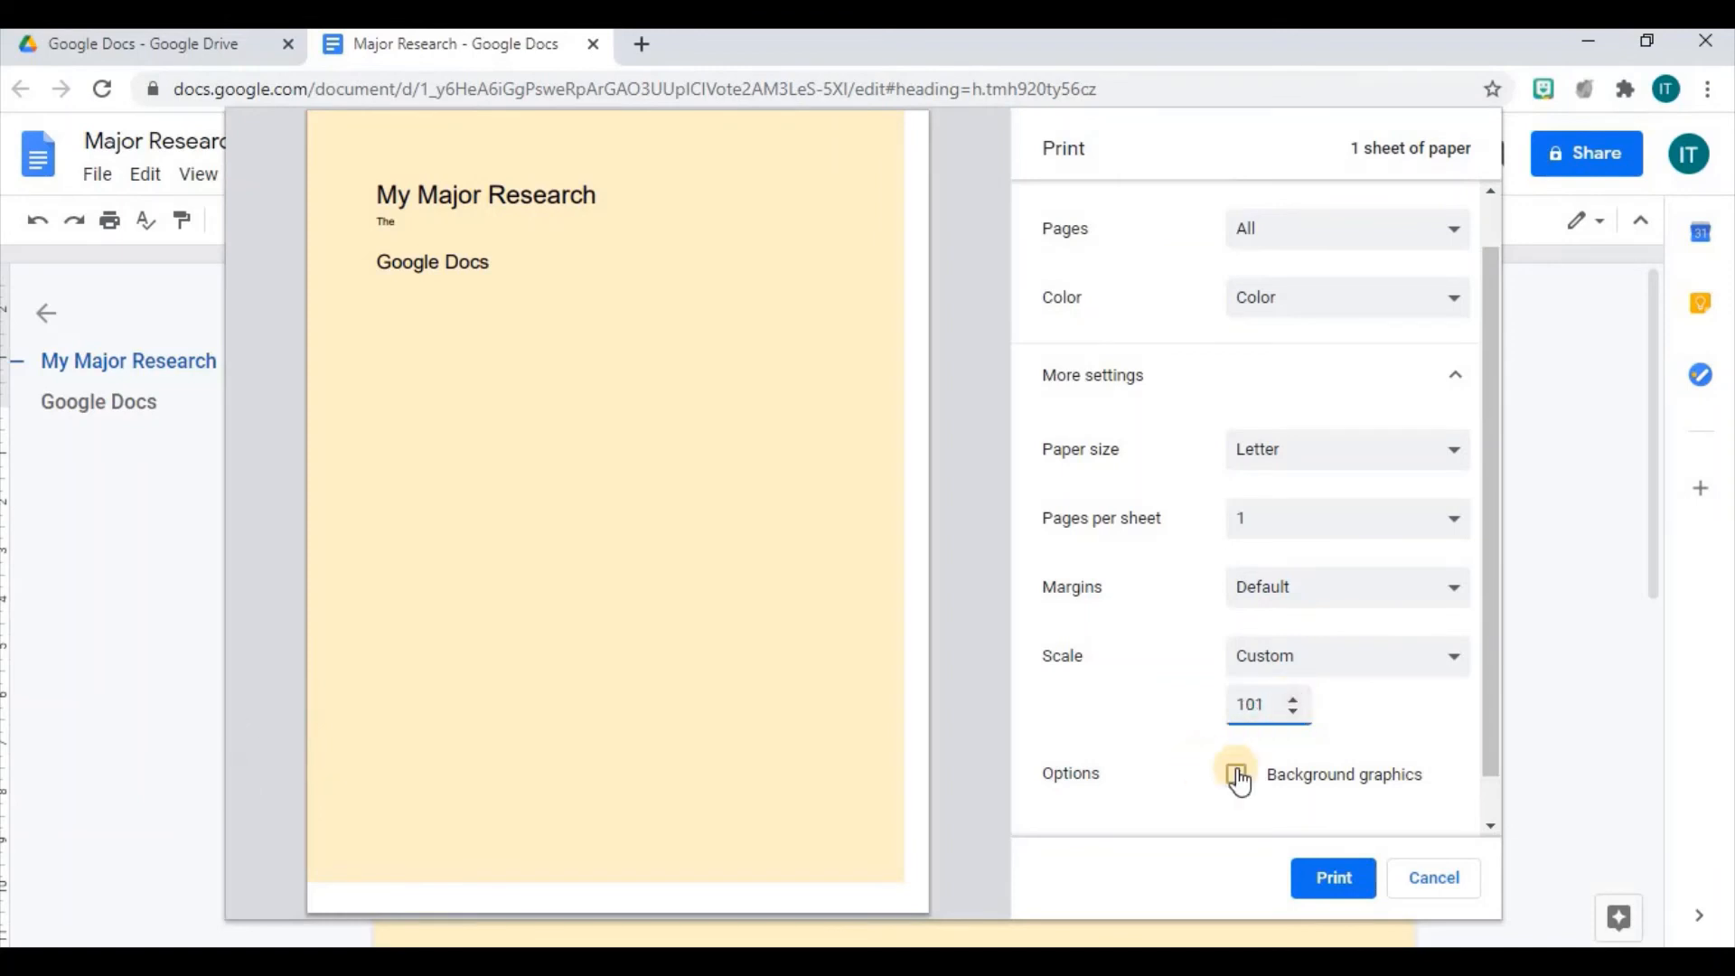
{"action": "left_click", "coordinate": [1294, 698]}
{"action": "left_click", "coordinate": [1294, 709]}
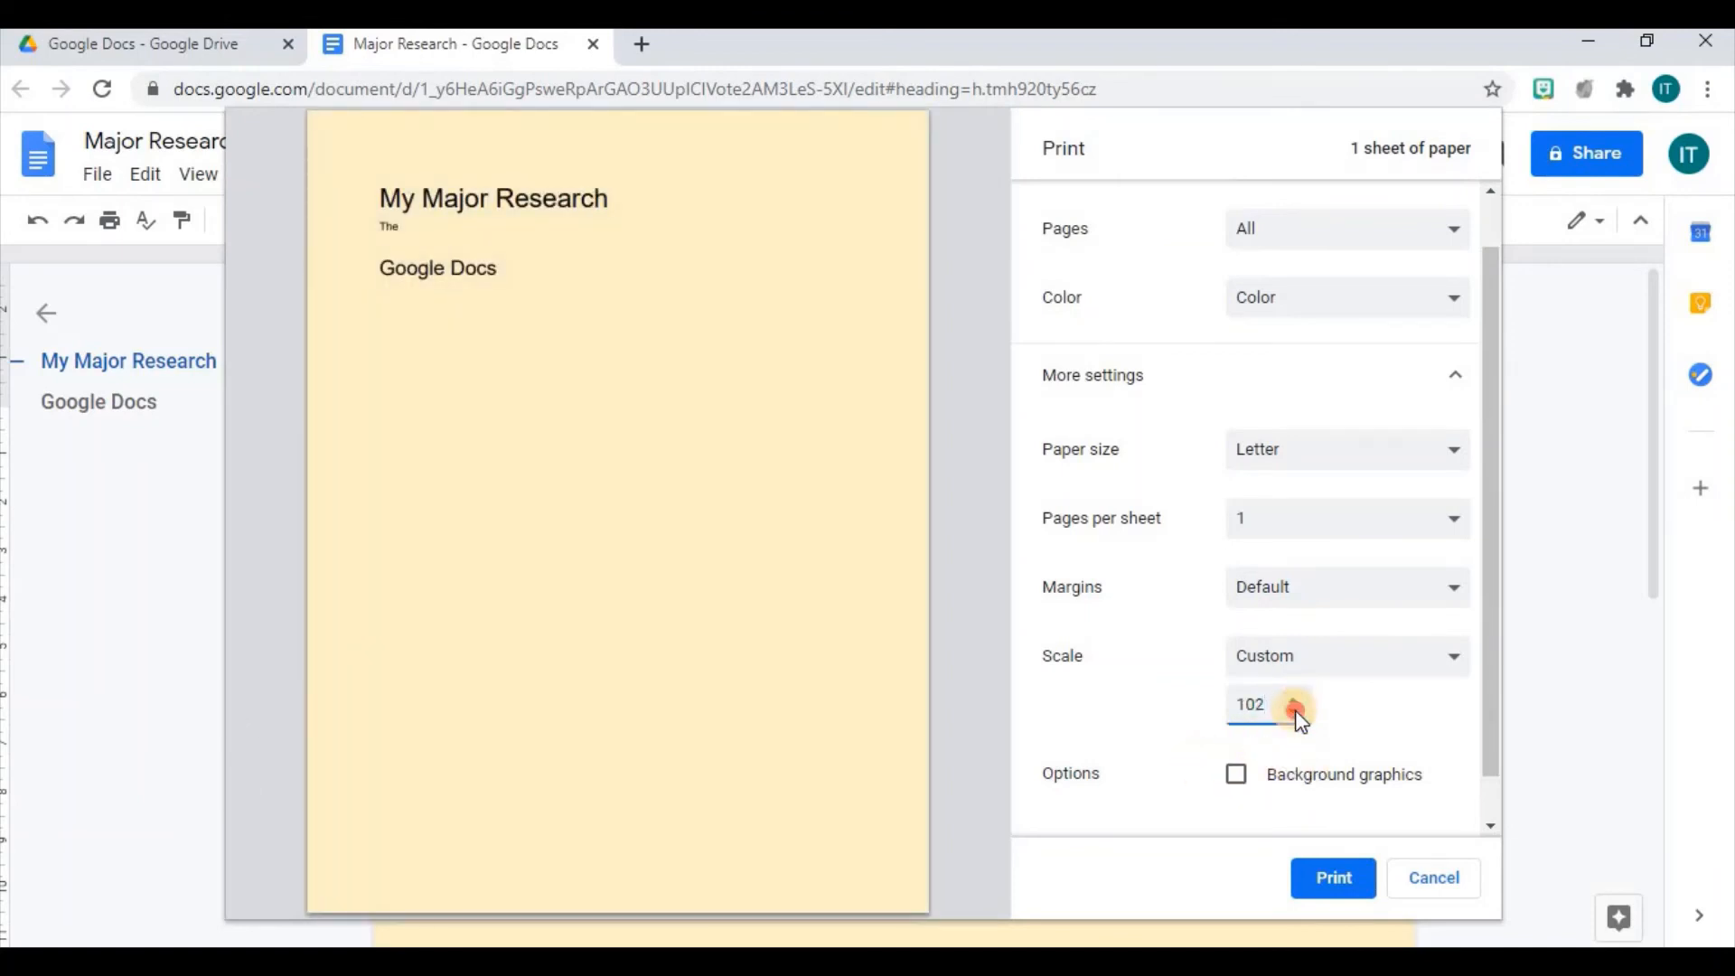
{"action": "left_click", "coordinate": [1295, 710]}
Step: Try the background graphics print option, switch it off again, and close the print settings without printing
{"action": "left_click", "coordinate": [1235, 775]}
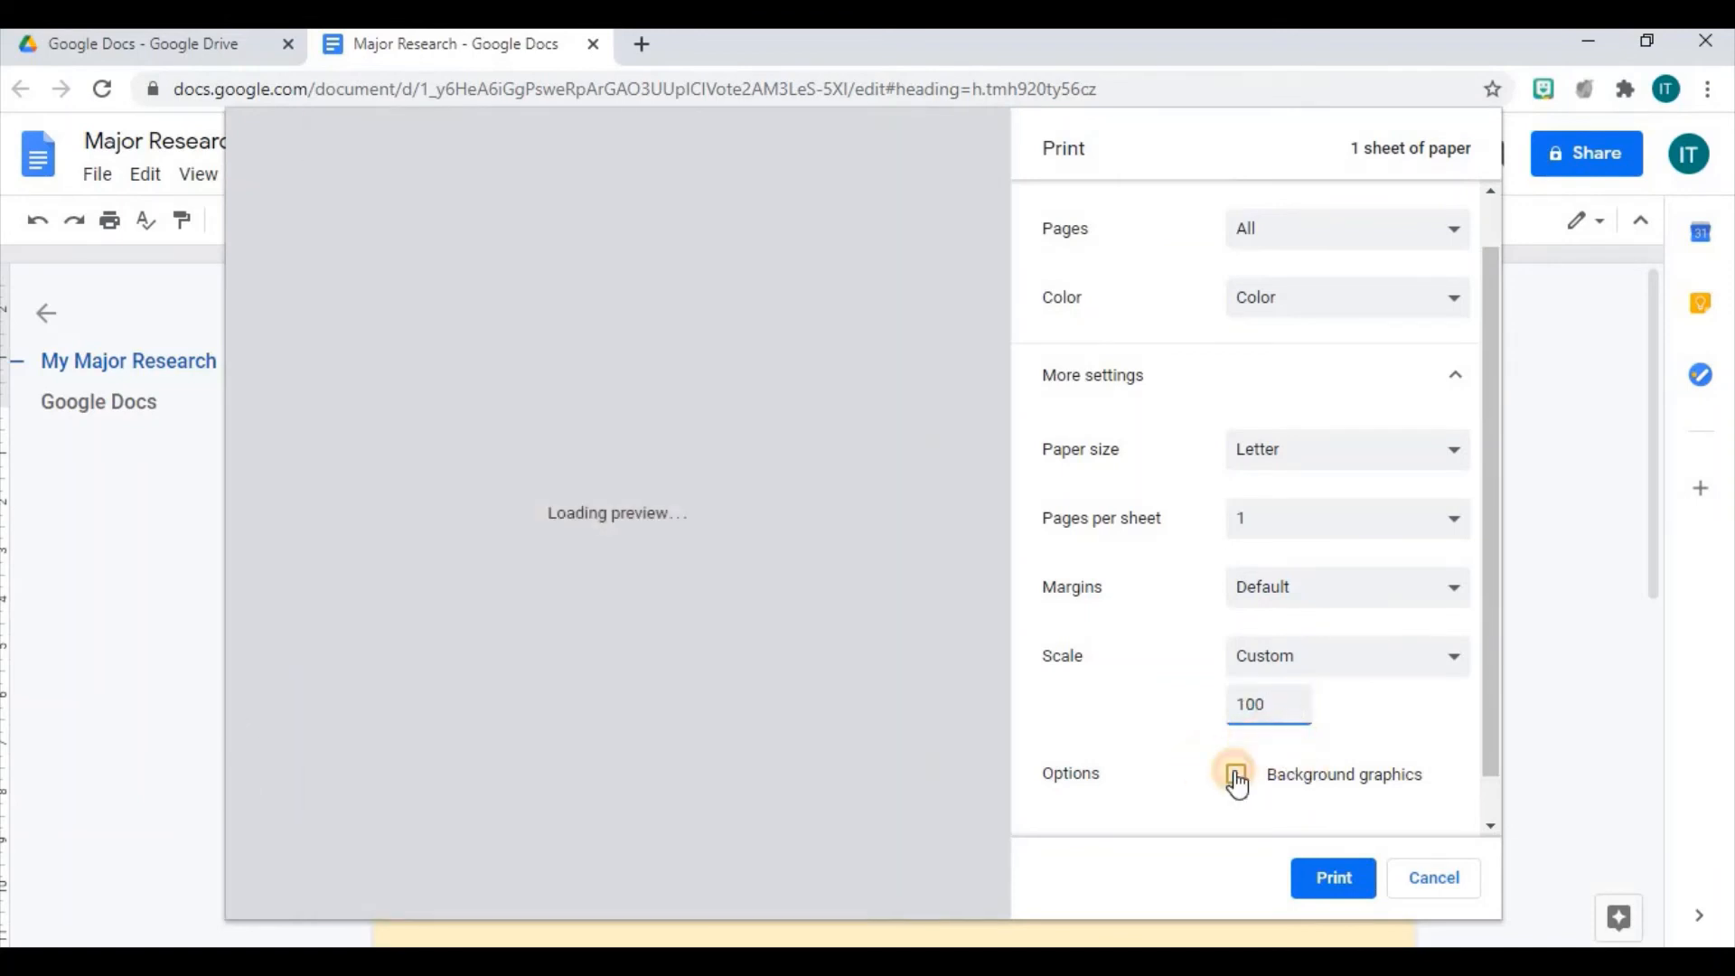
{"action": "left_click_drag", "start_coordinate": [1483, 647], "coordinate": [1487, 729]}
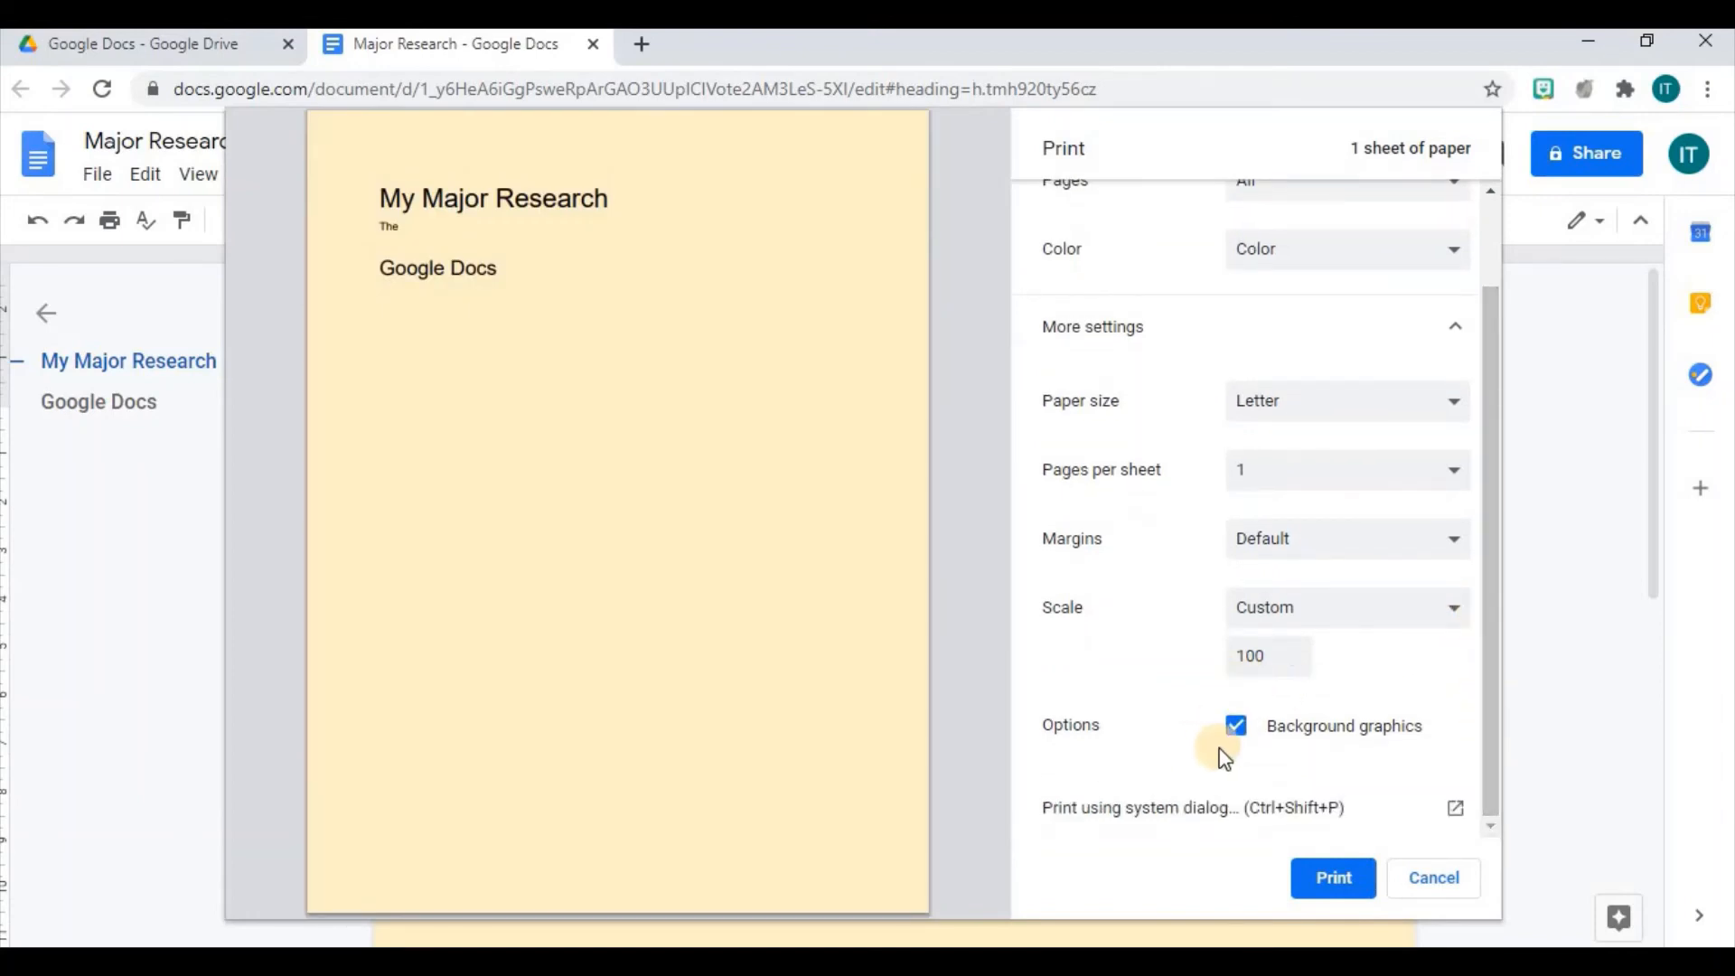
{"action": "left_click", "coordinate": [1237, 727]}
{"action": "left_click", "coordinate": [1415, 881]}
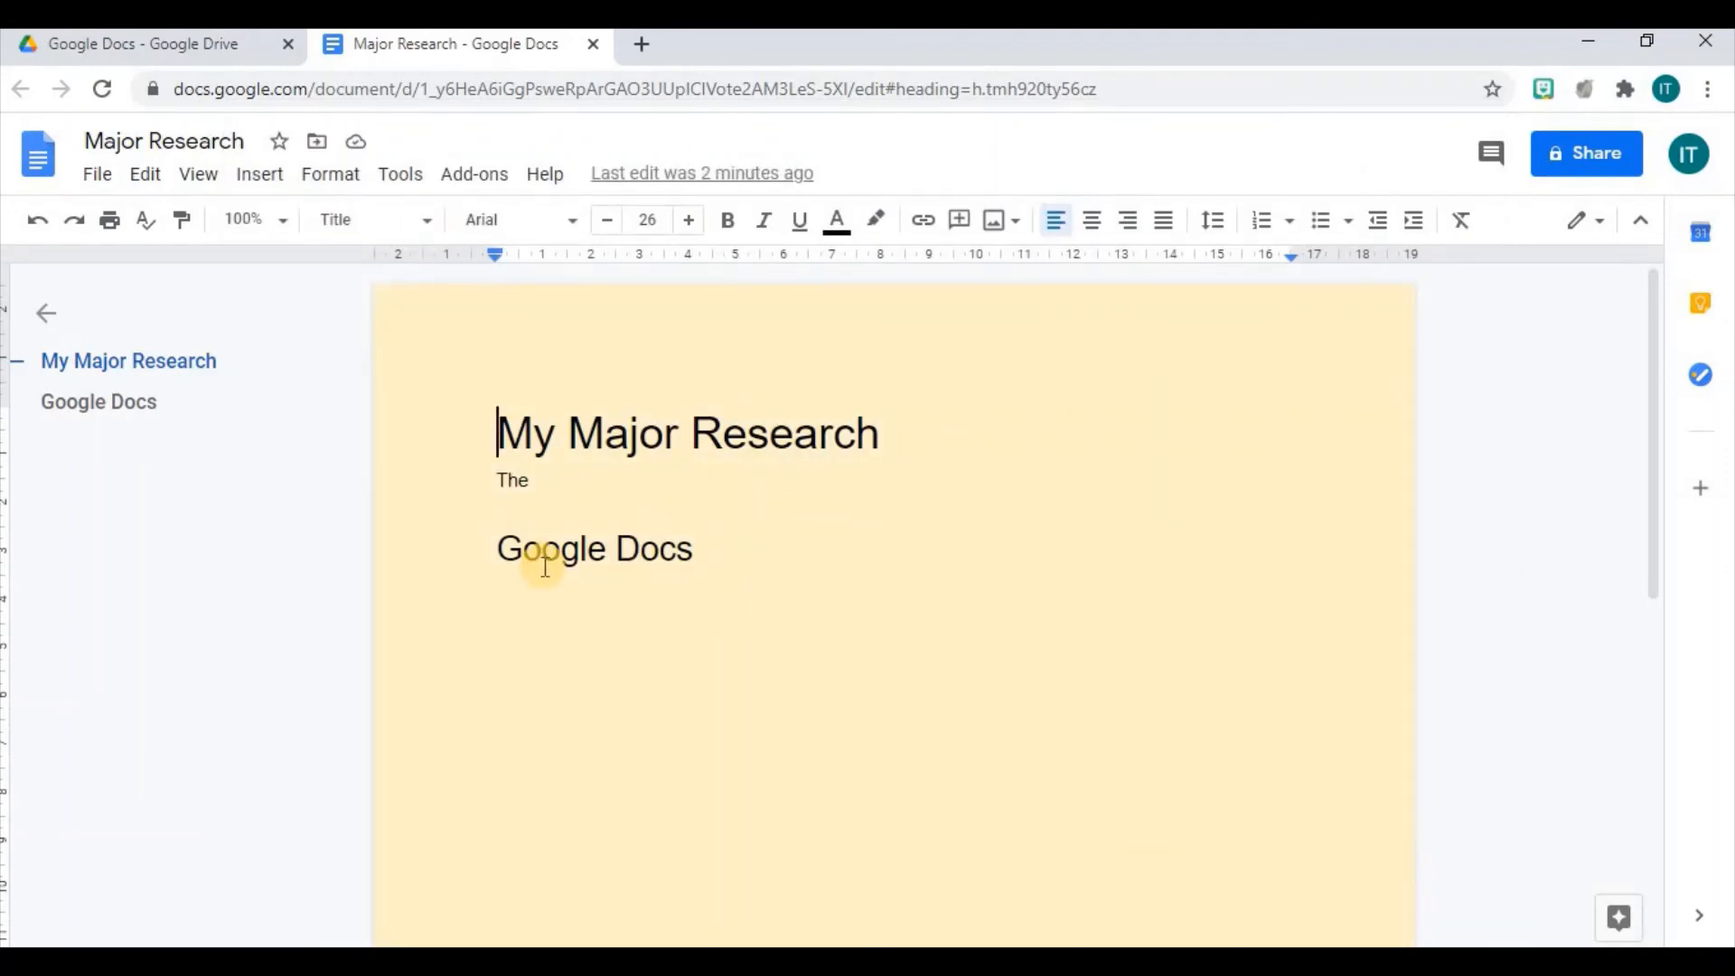
Step: Undo the last two document changes, including the cream page colour and page setup
{"action": "left_click", "coordinate": [146, 176]}
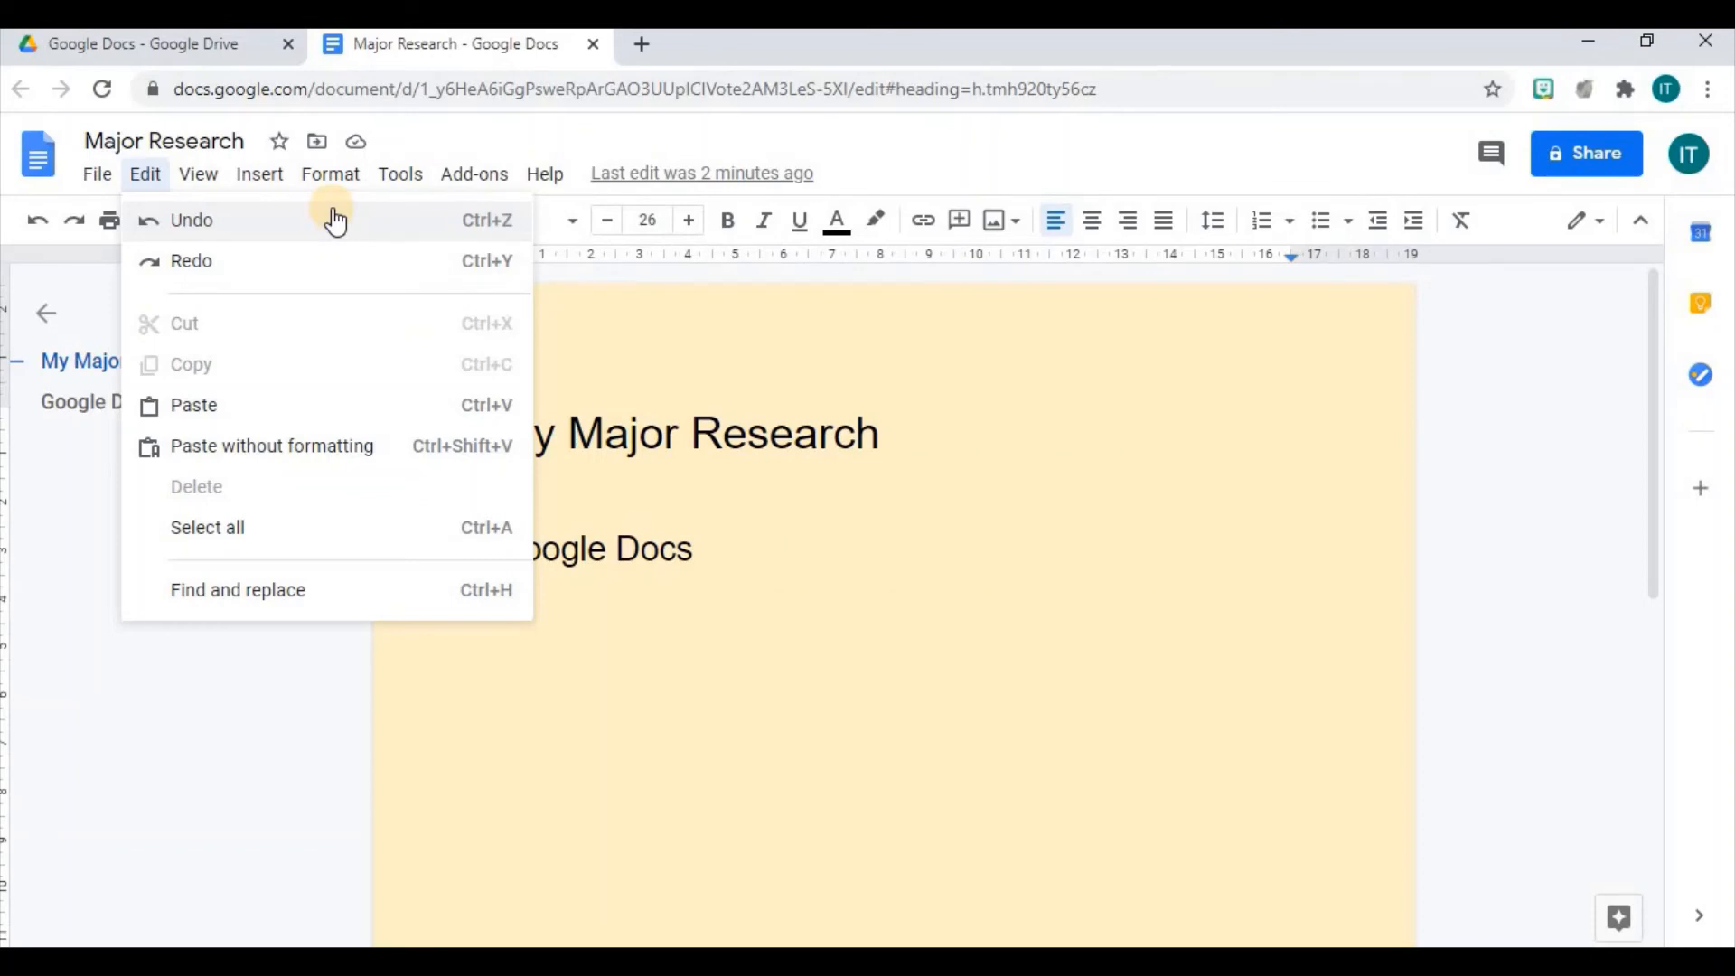
{"action": "left_click", "coordinate": [194, 222]}
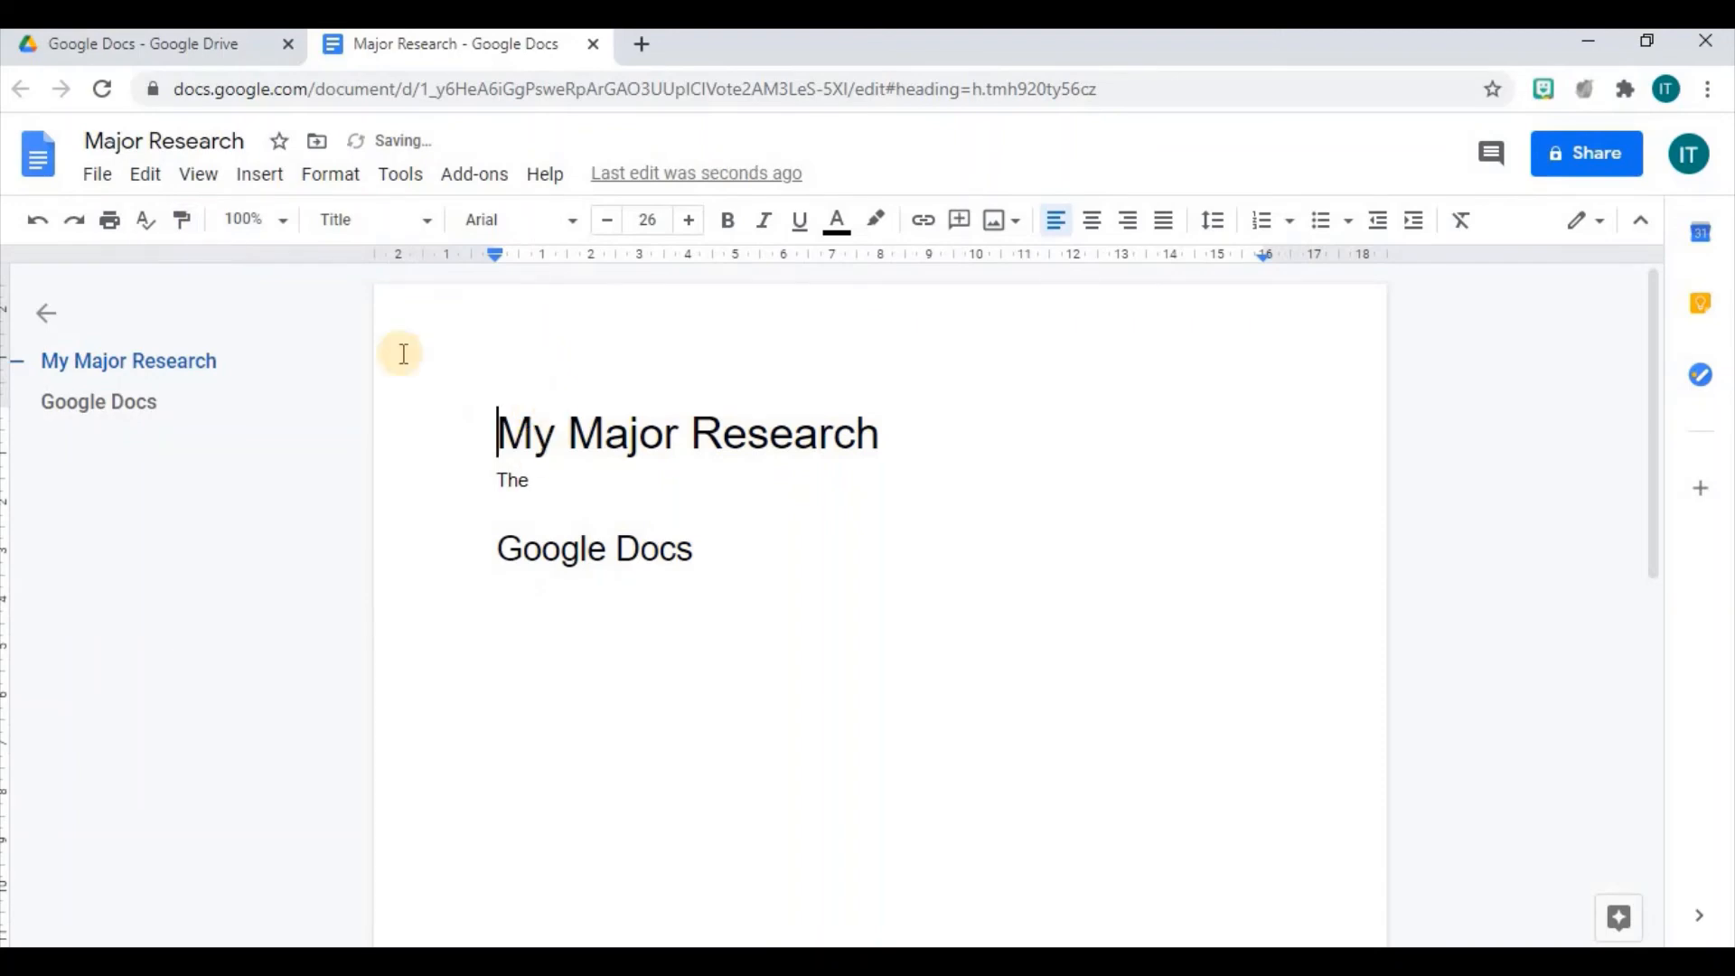
{"action": "left_click", "coordinate": [148, 174]}
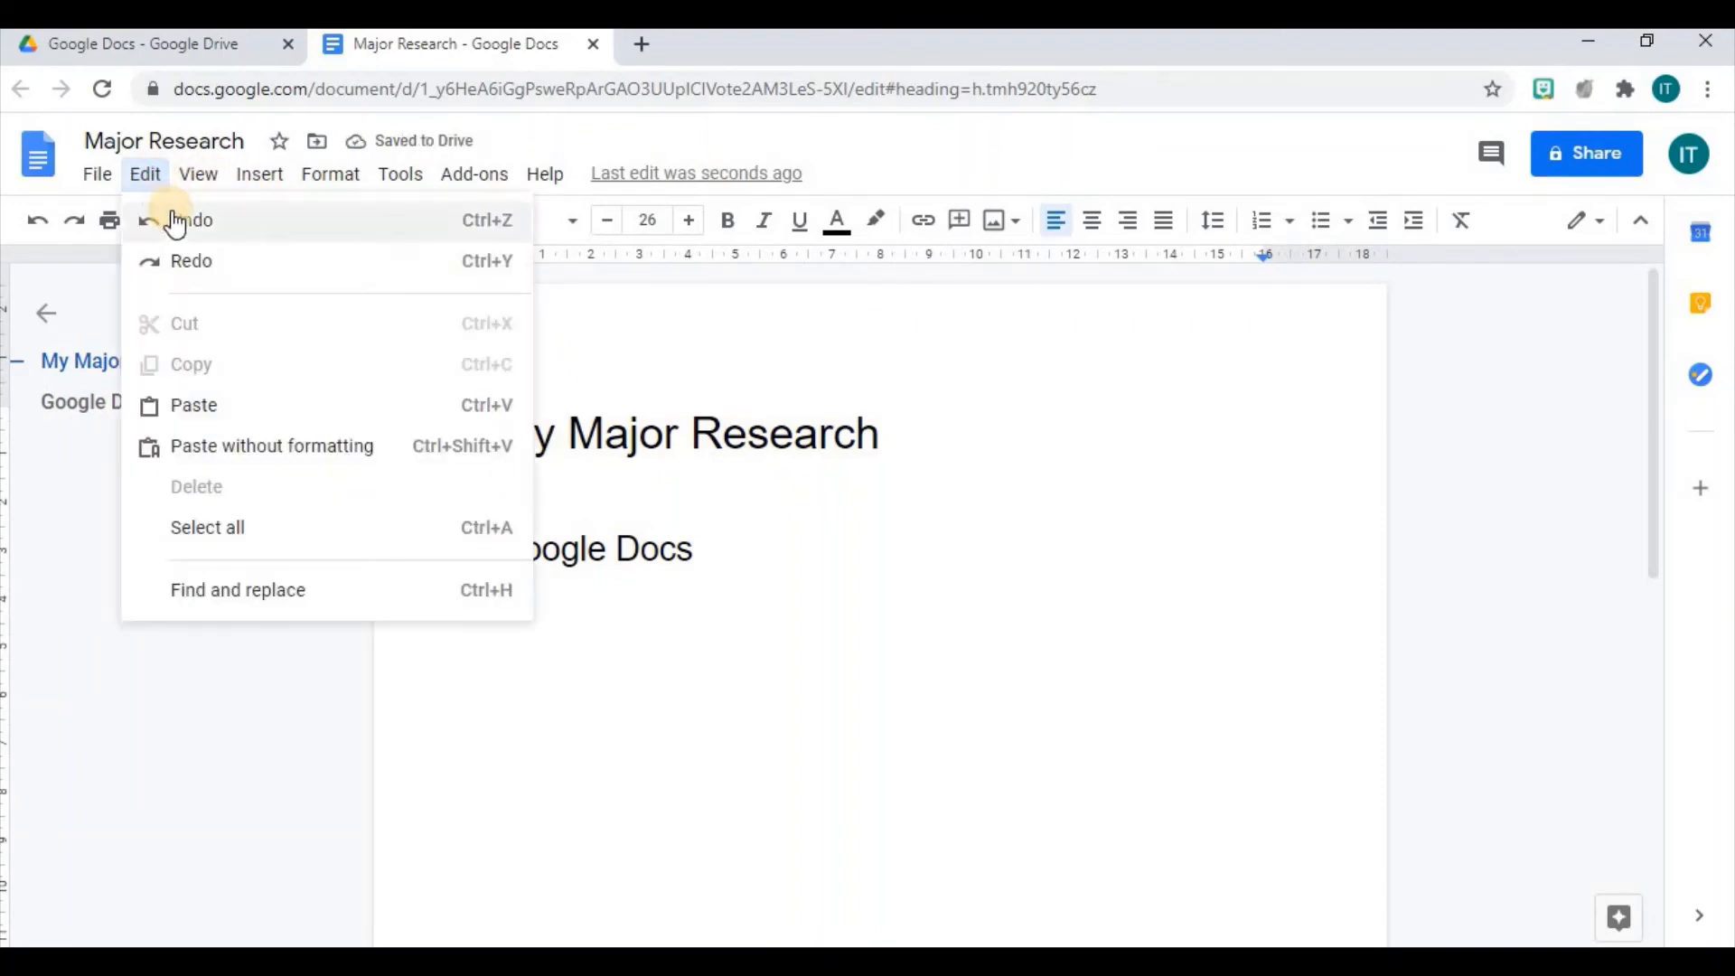
{"action": "left_click", "coordinate": [180, 221]}
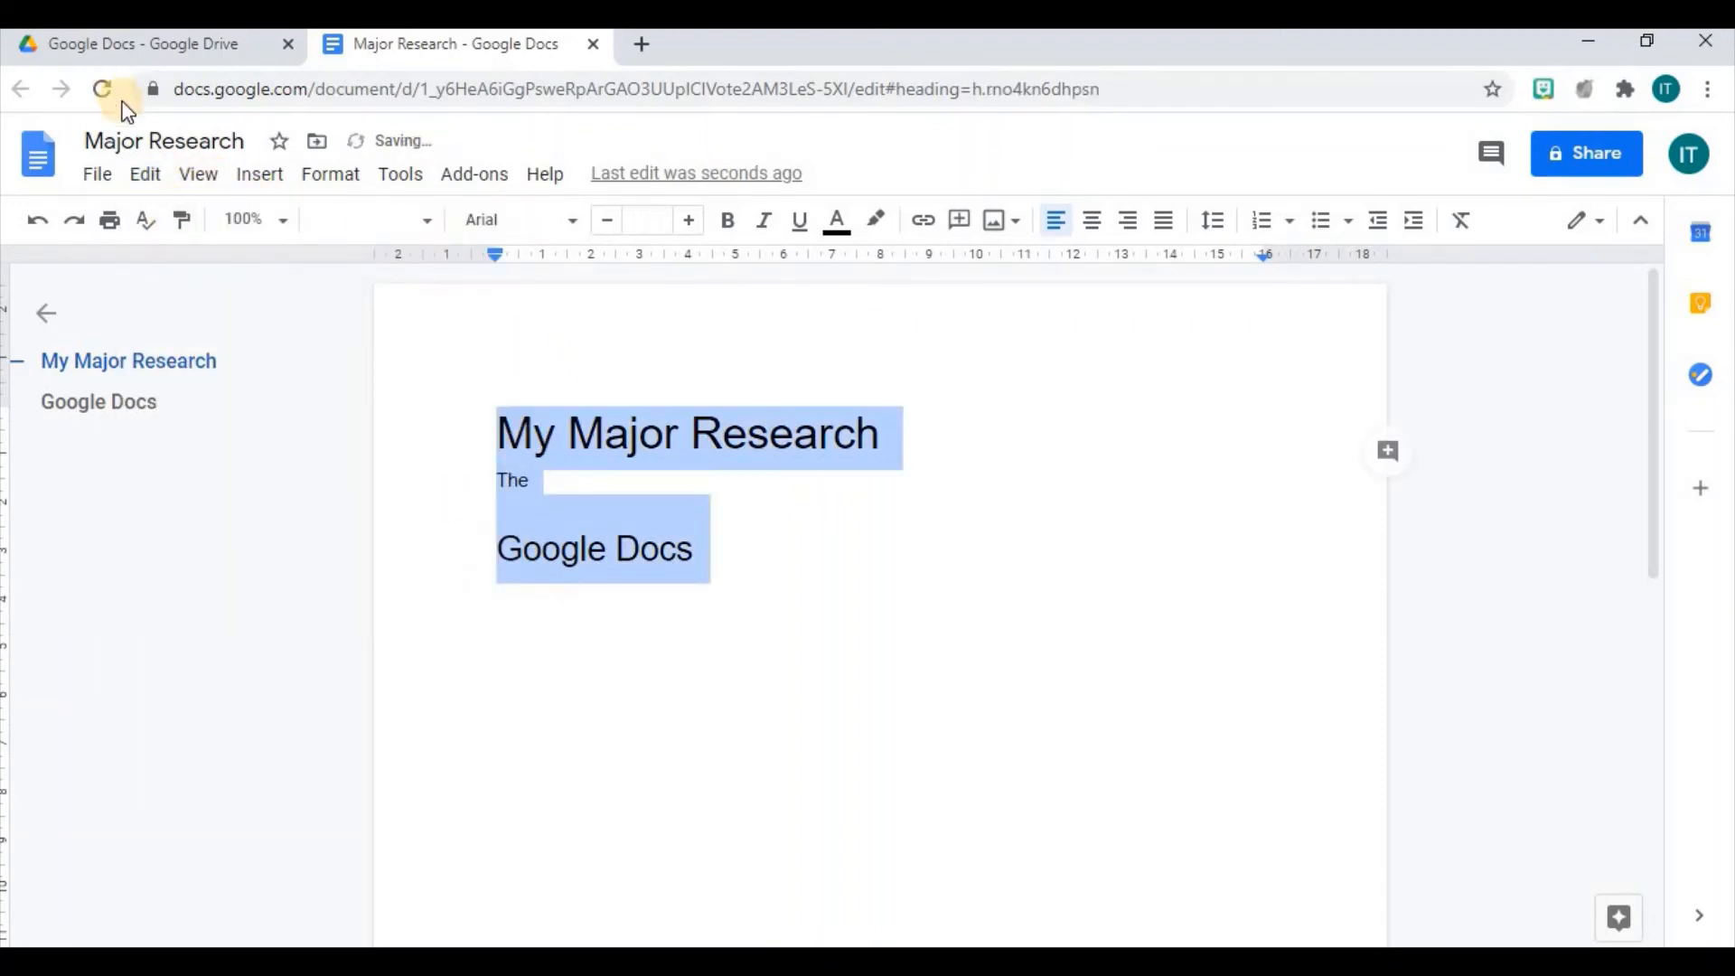
Step: Cut all the selected text from the document and paste it back onto the page
{"action": "left_click", "coordinate": [146, 174]}
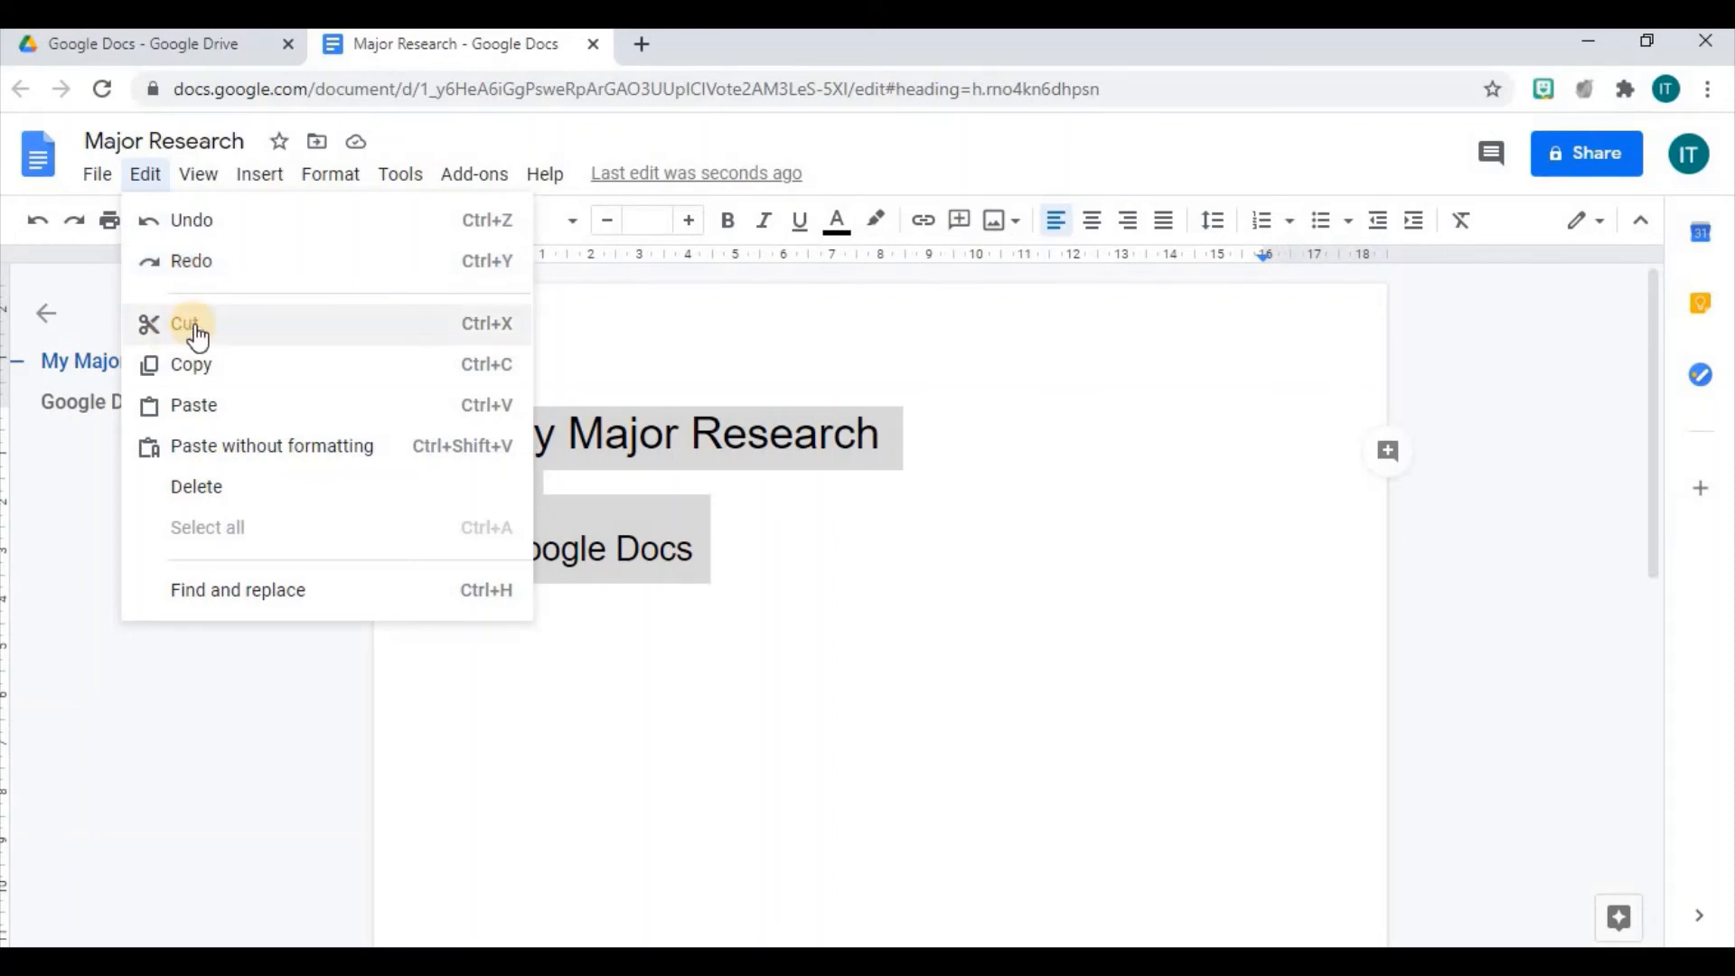
{"action": "left_click", "coordinate": [372, 372]}
{"action": "key", "text": "Delete"}
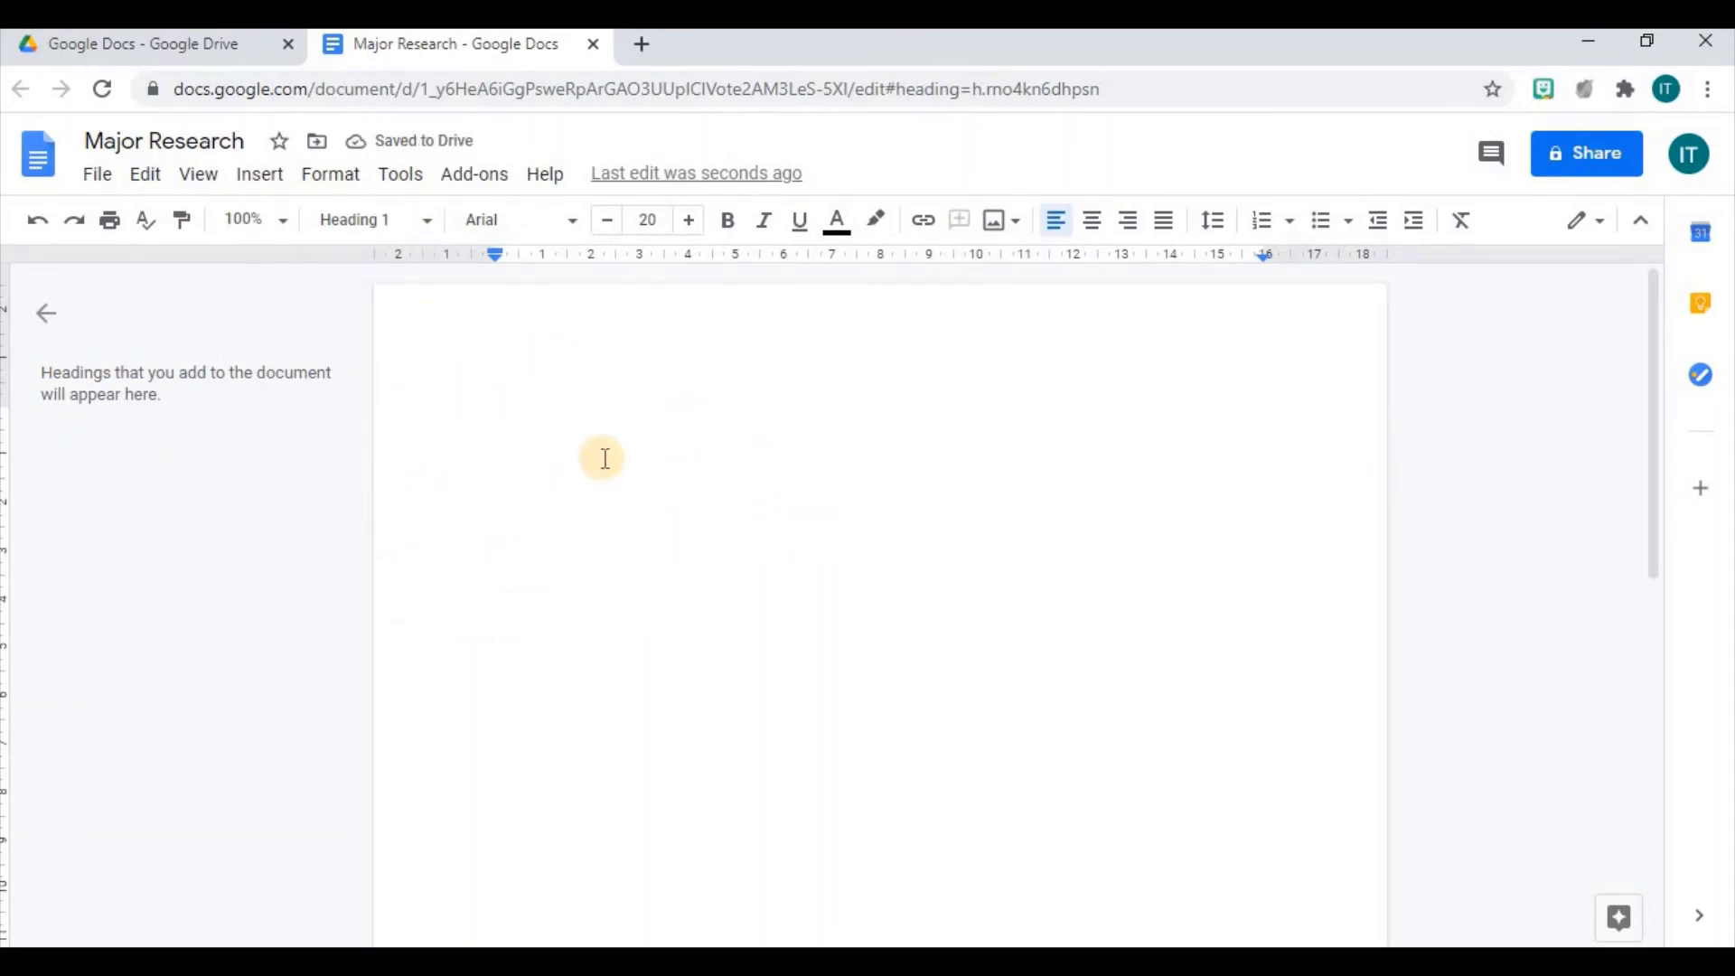
{"action": "left_click", "coordinate": [145, 174]}
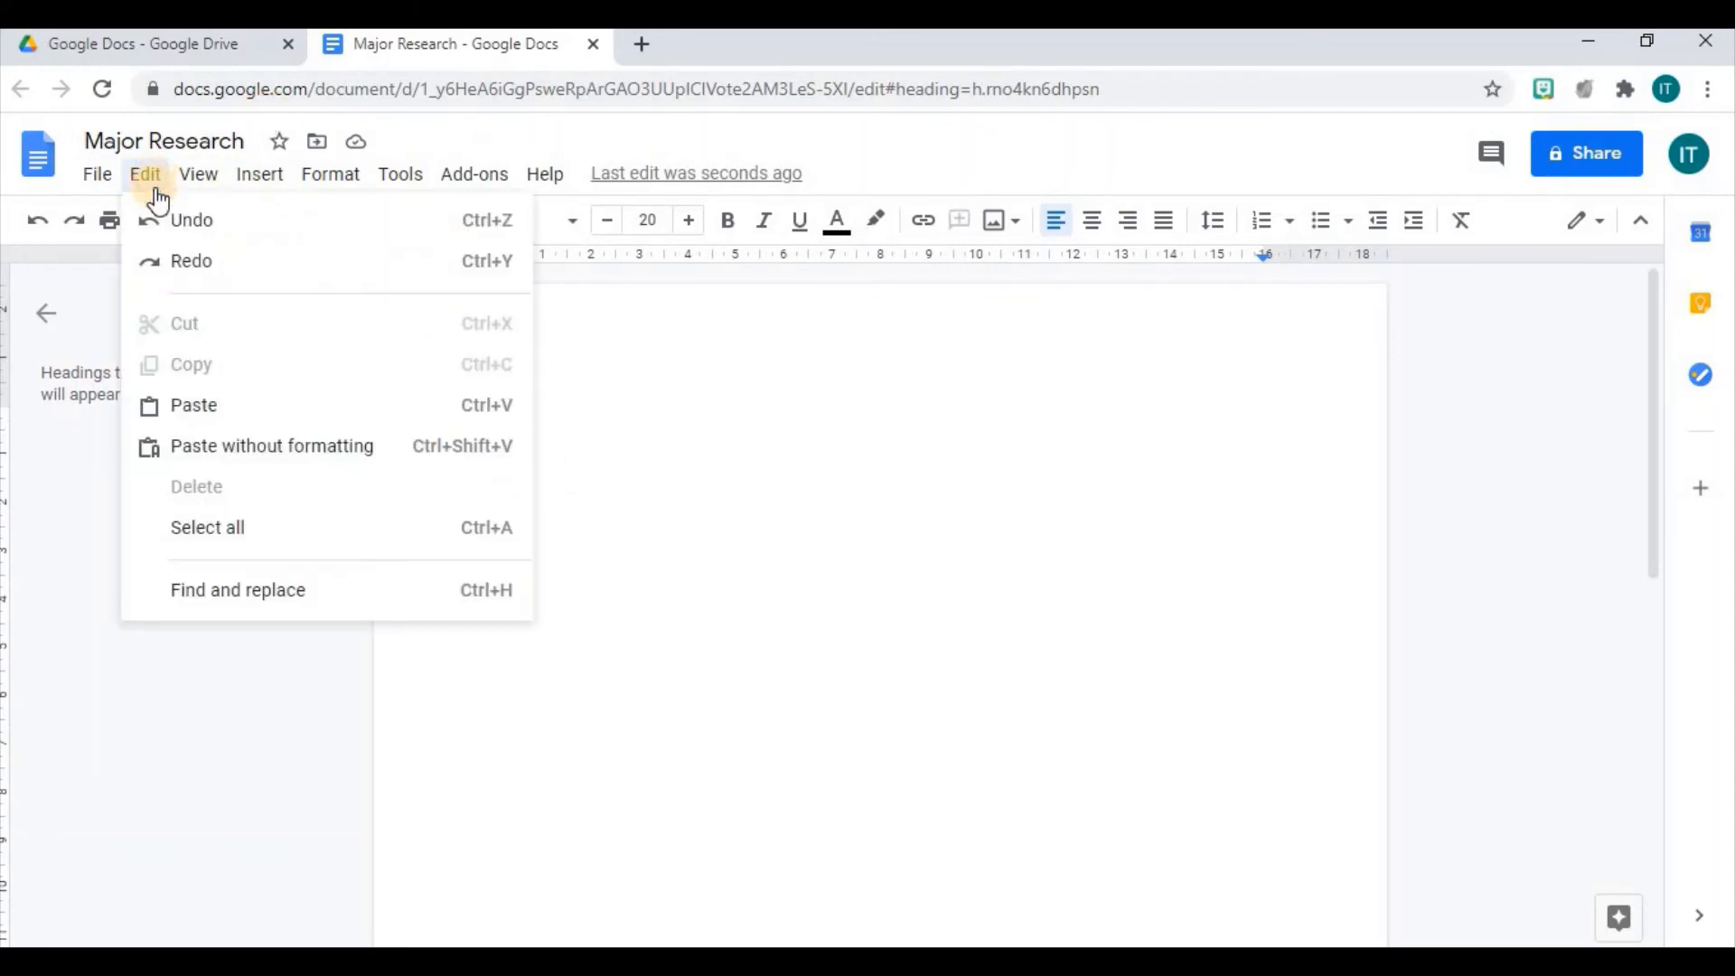
{"action": "left_click", "coordinate": [230, 414]}
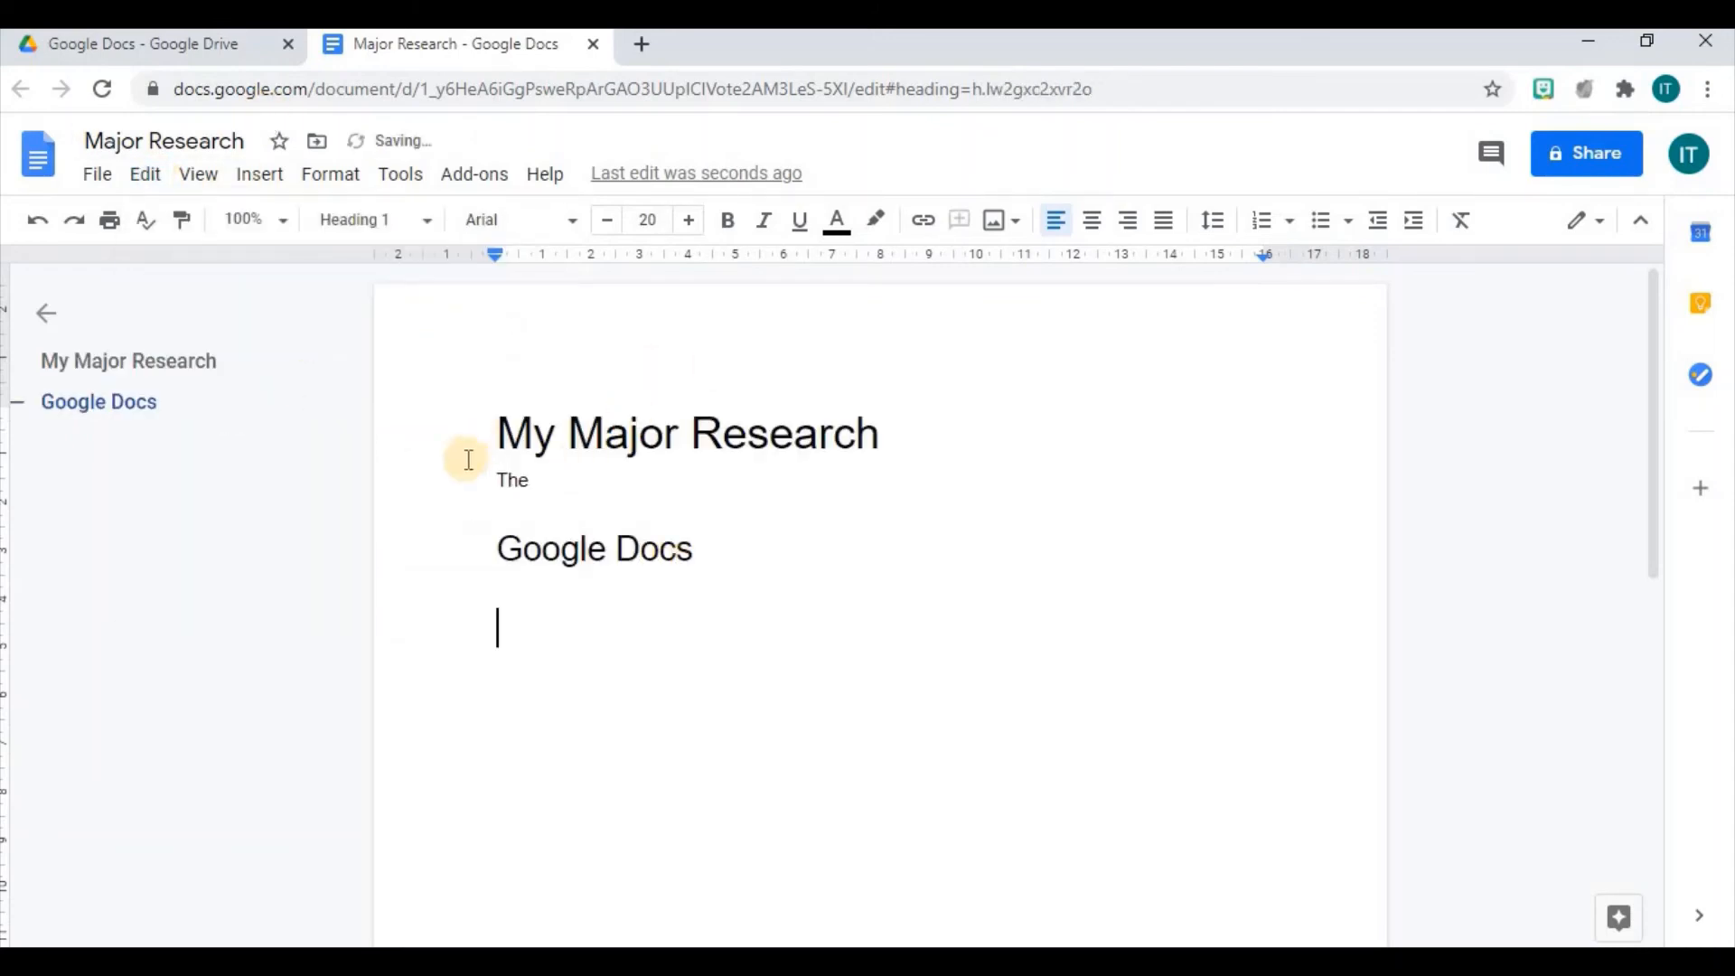
Step: Select all the document content, then open Find and replace and move its dialog clear of the text
{"action": "left_click", "coordinate": [145, 174]}
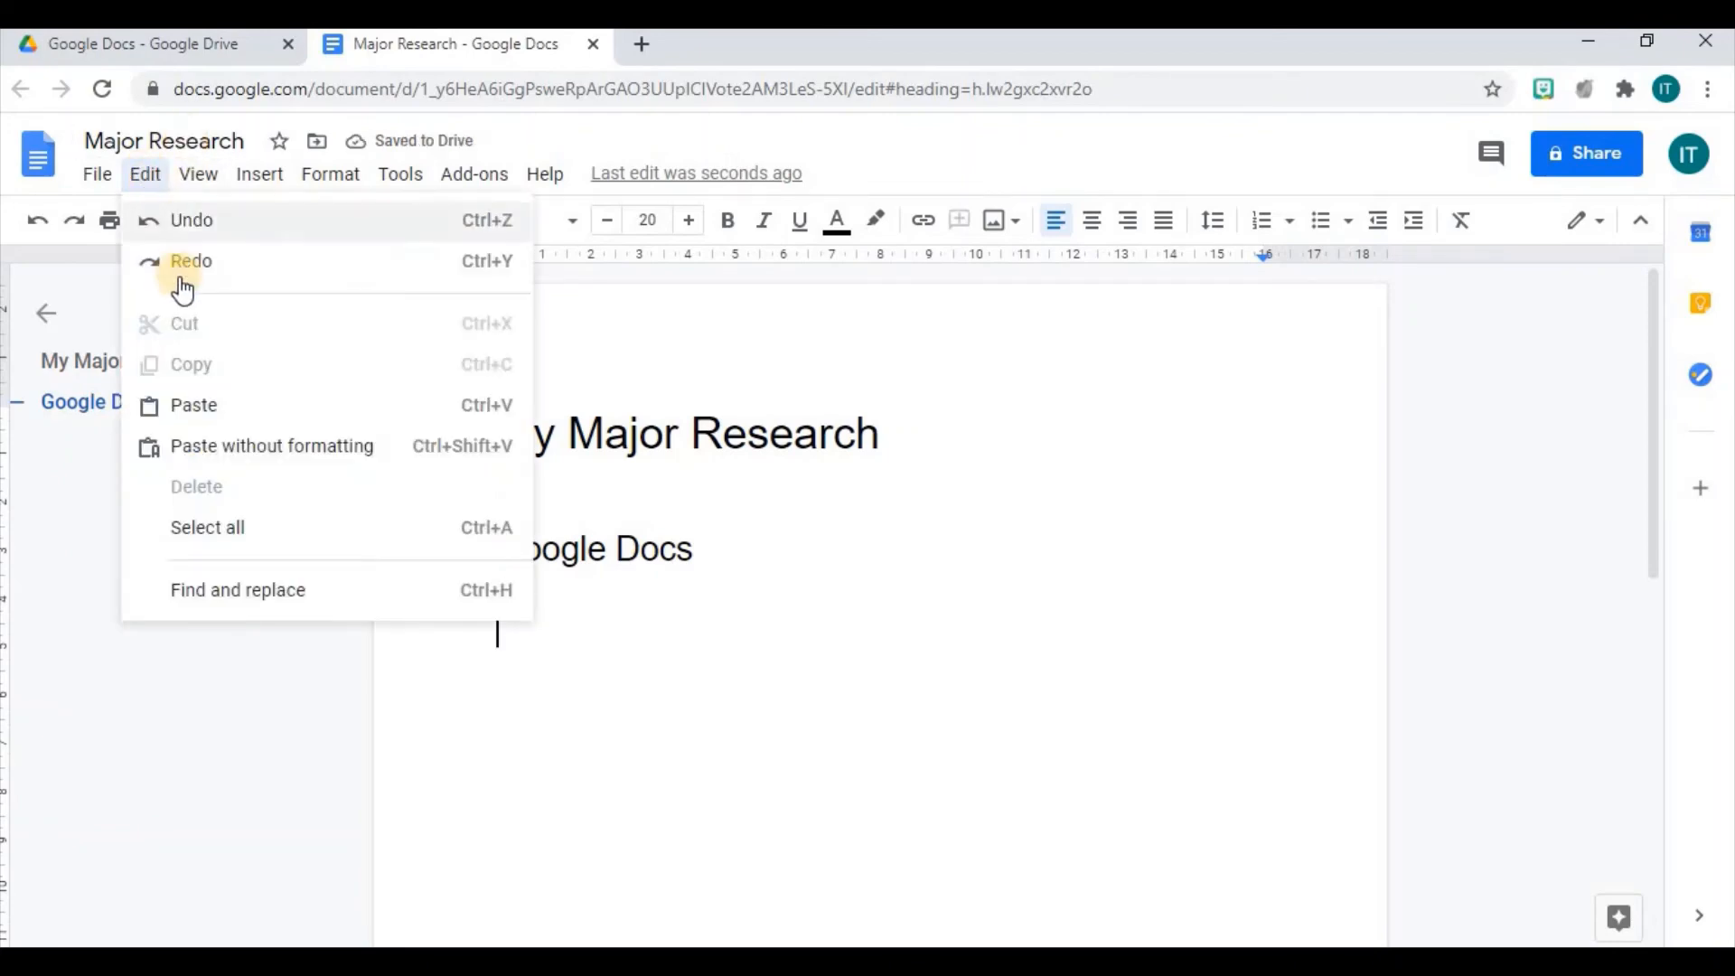
{"action": "left_click", "coordinate": [226, 532]}
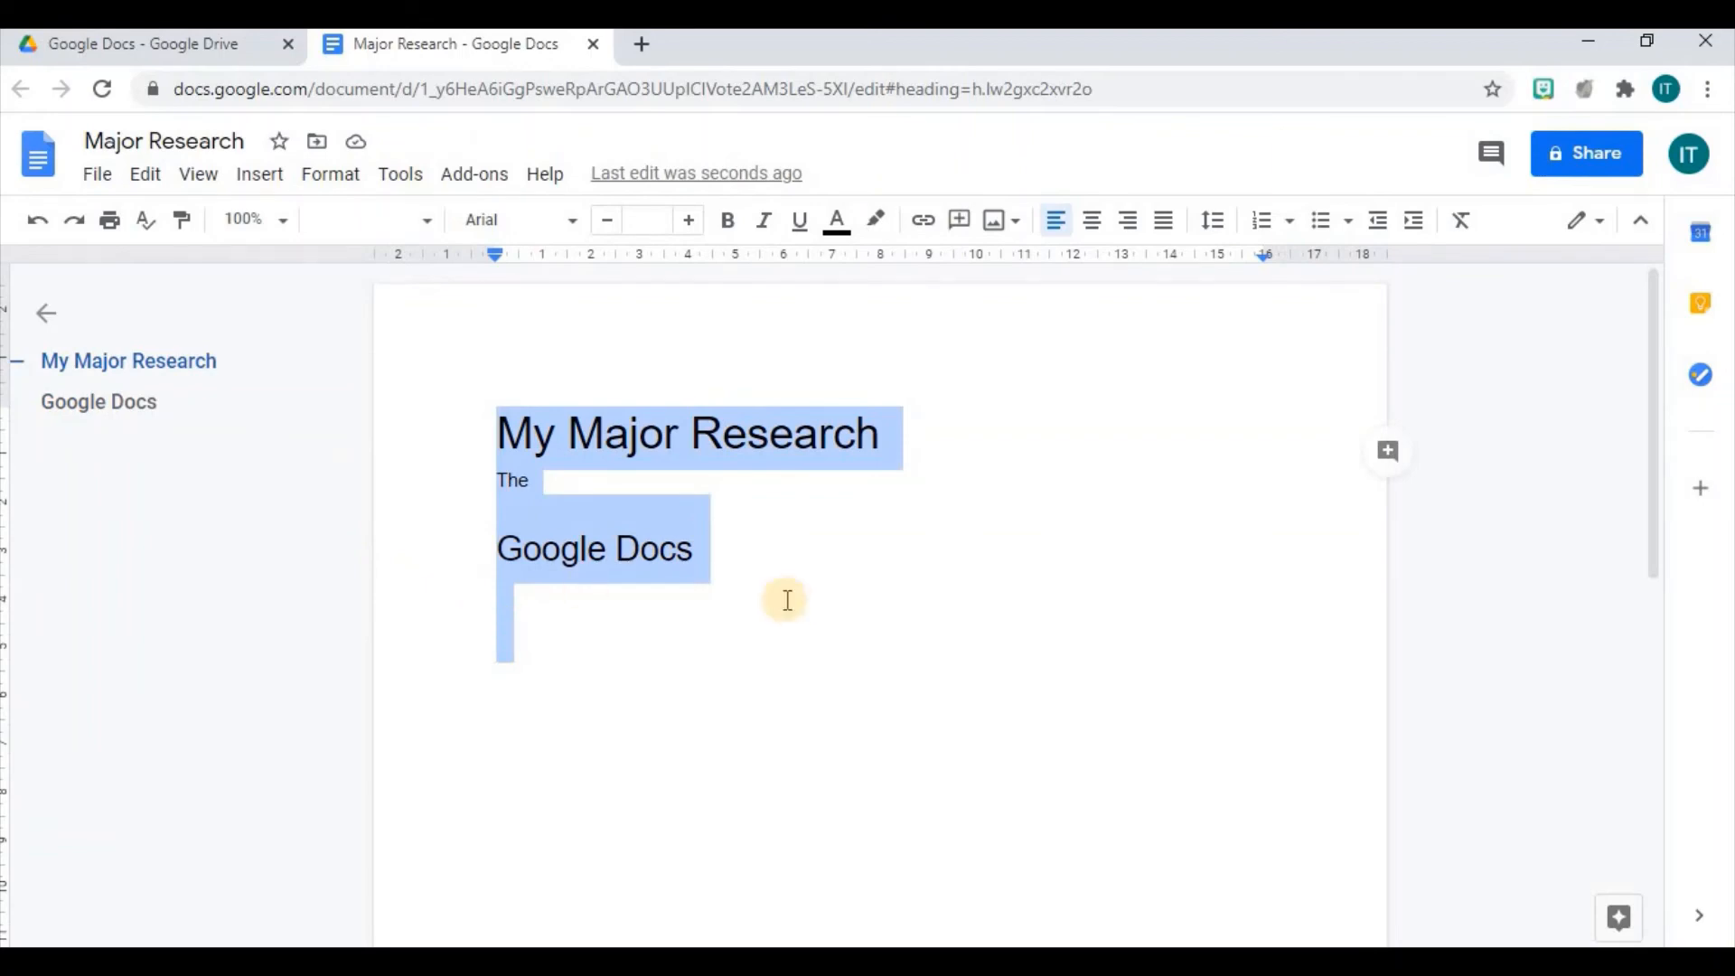
{"action": "left_click", "coordinate": [210, 185]}
{"action": "left_click", "coordinate": [161, 184]}
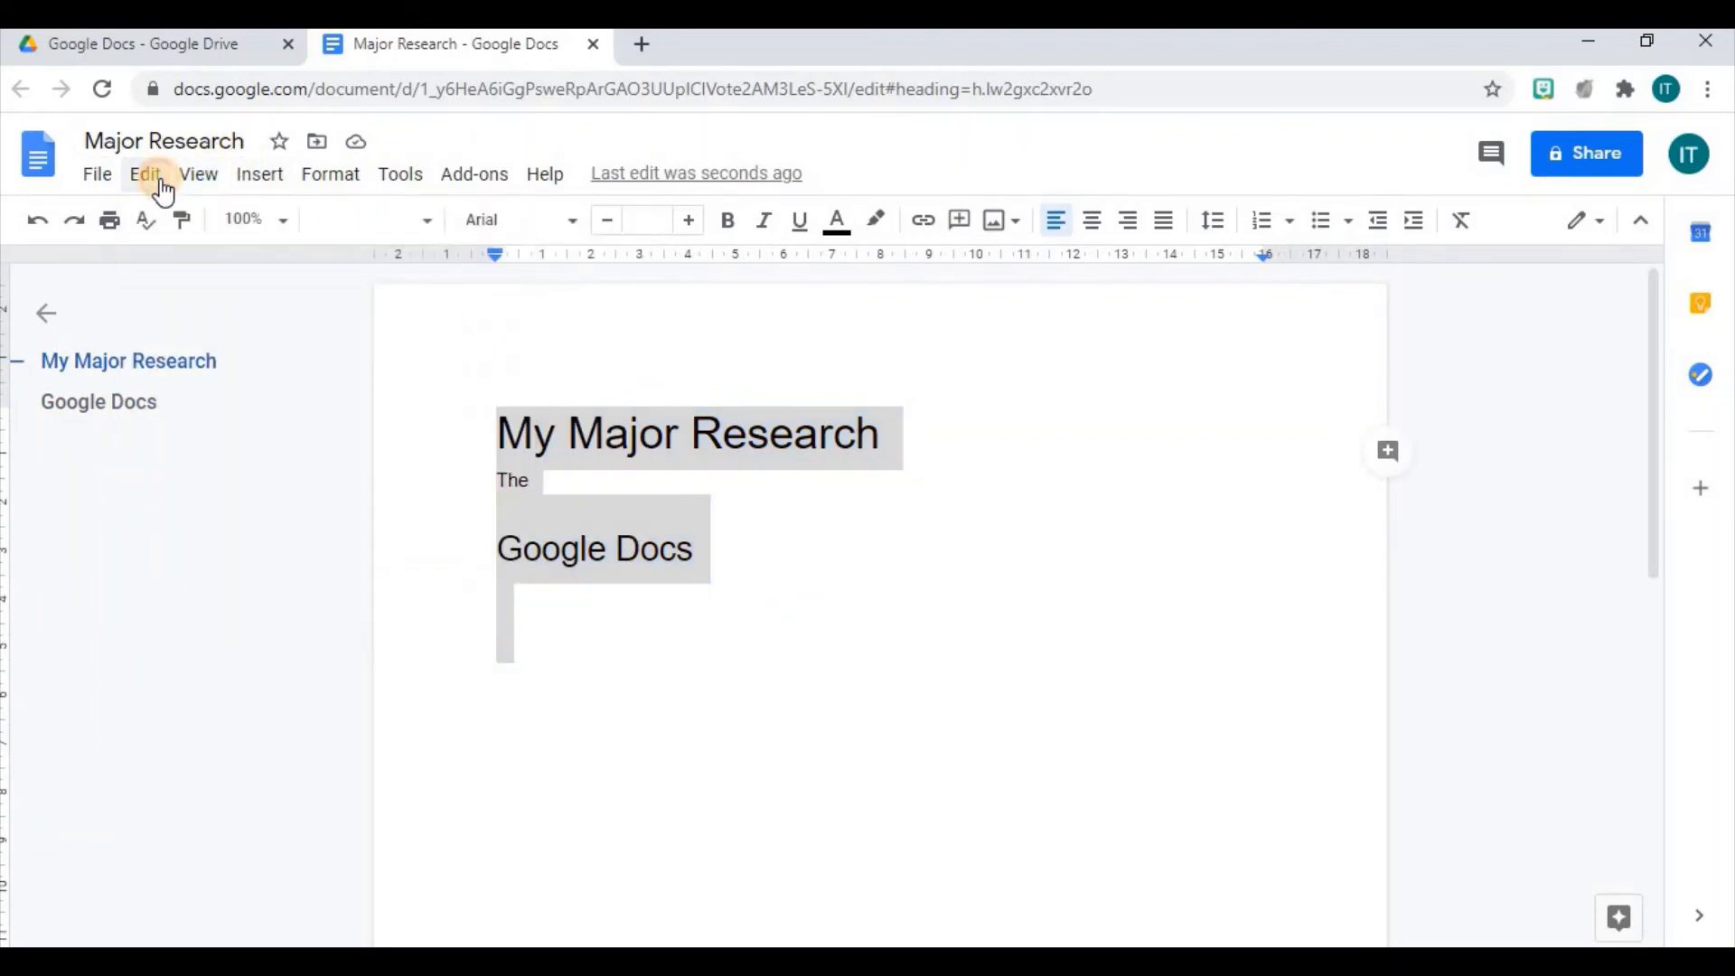
{"action": "left_click", "coordinate": [161, 185]}
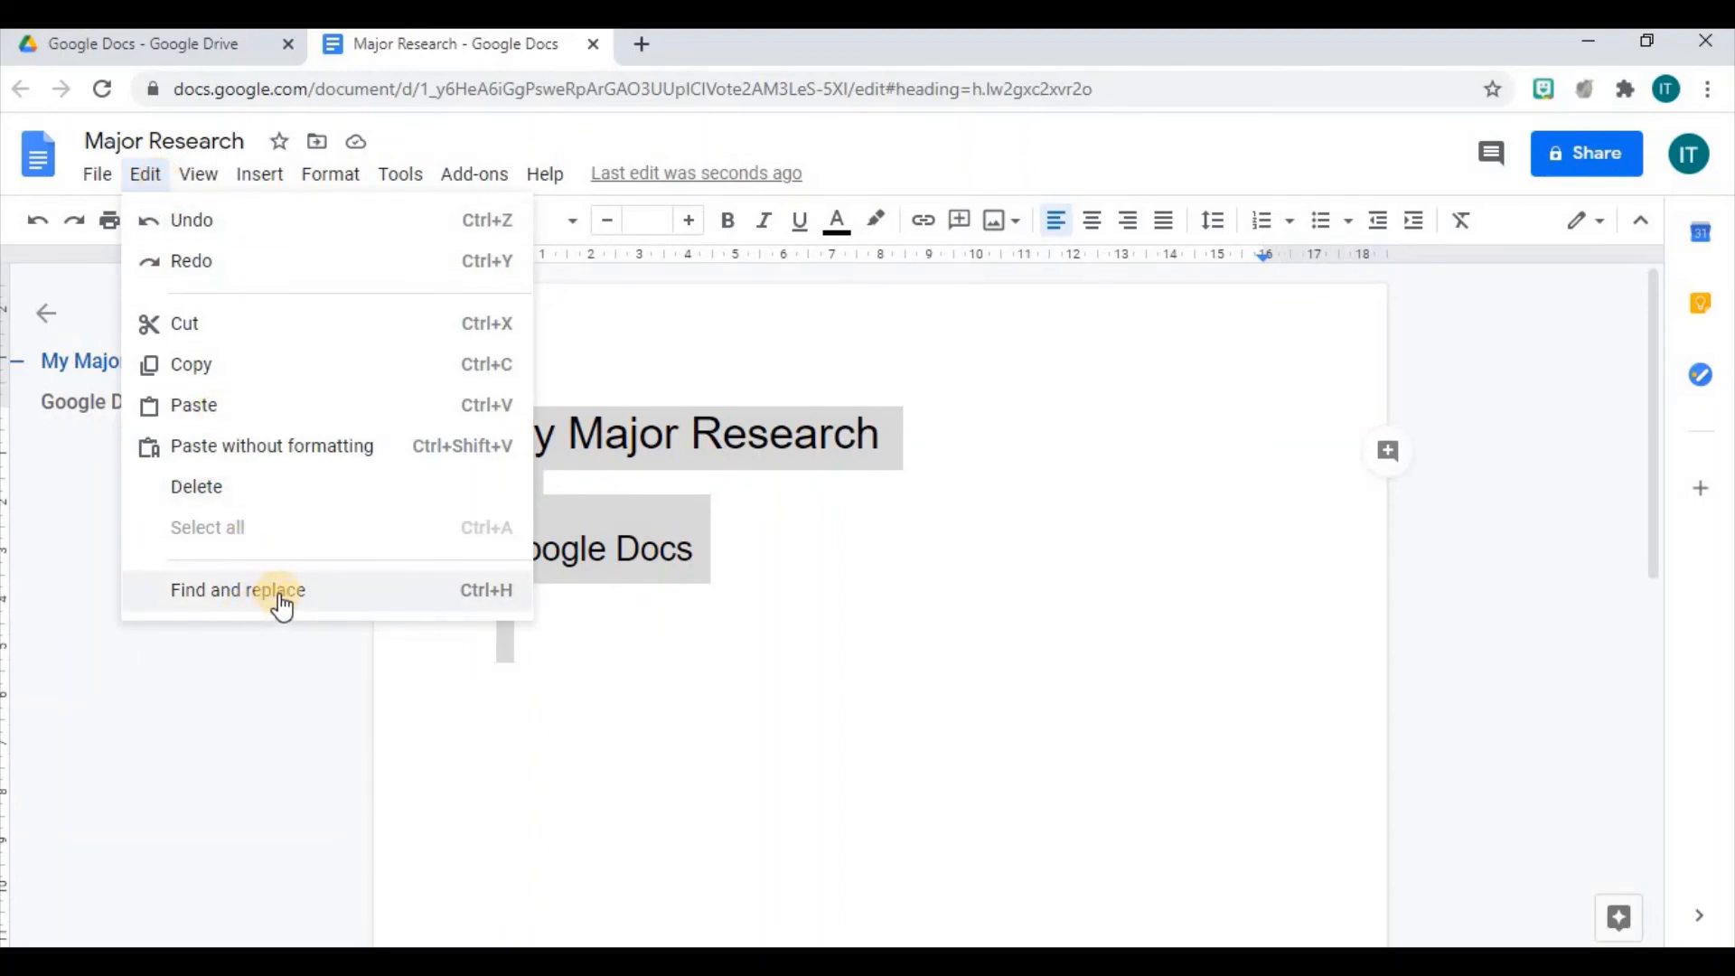
{"action": "left_click", "coordinate": [244, 597]}
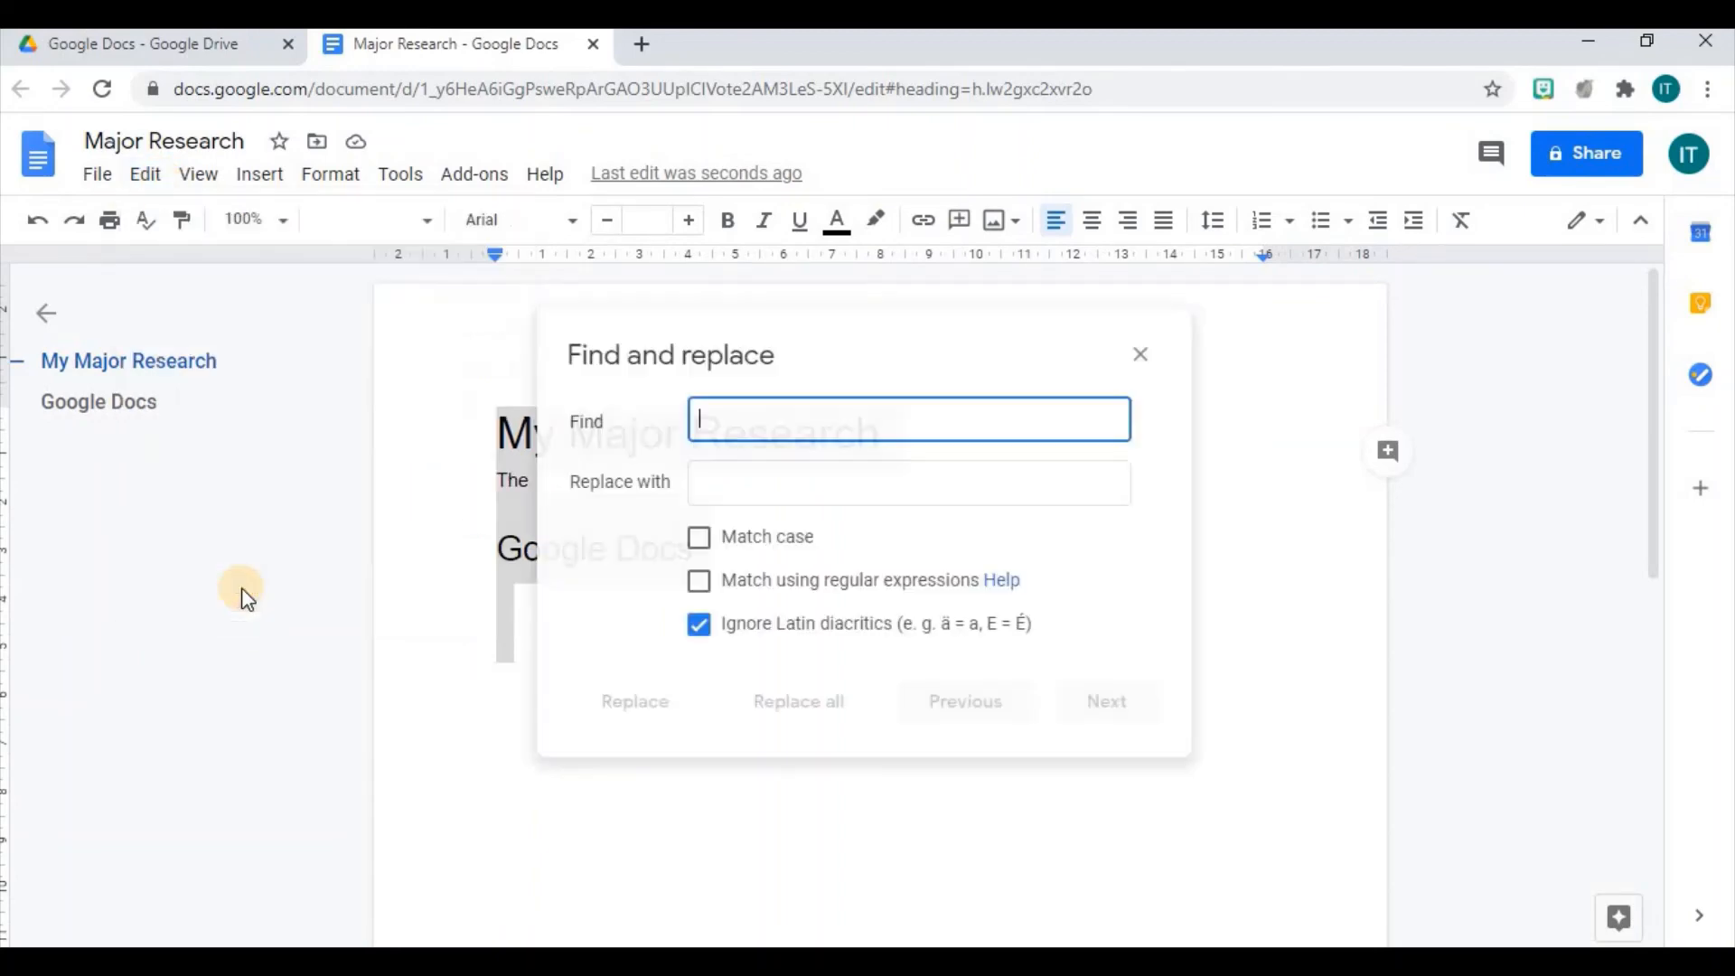
{"action": "left_click_drag", "start_coordinate": [949, 334], "coordinate": [1308, 318]}
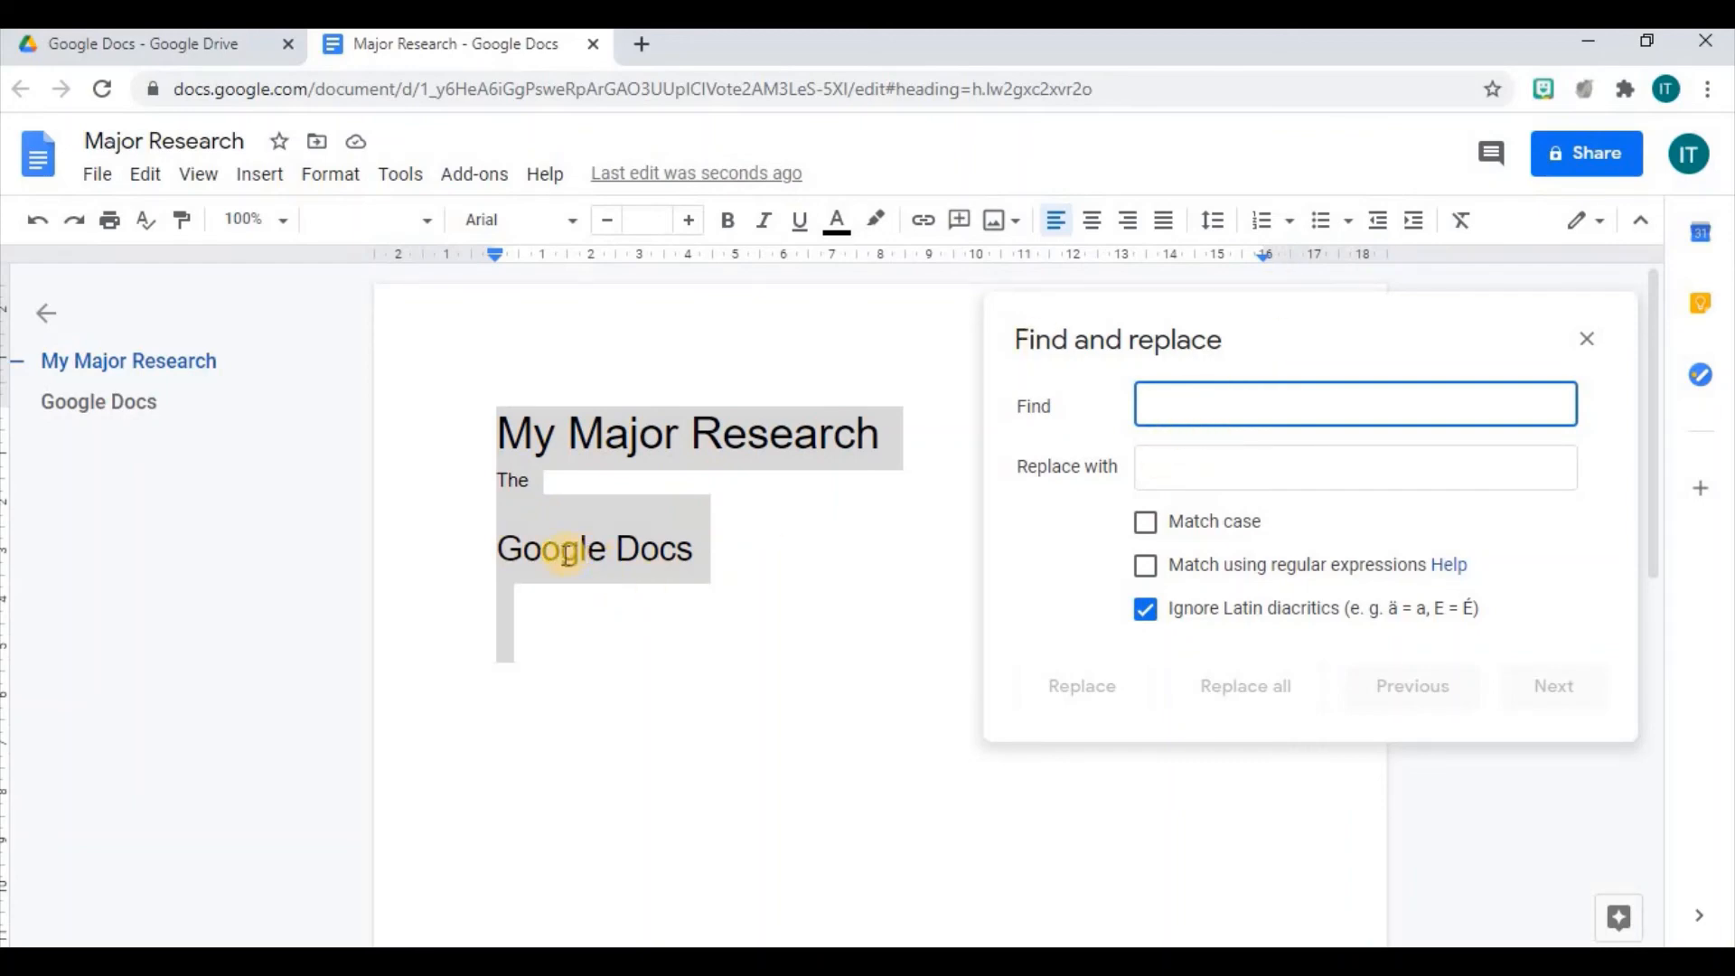
Step: Replace all occurrences of Docs with Documents, with Match case off and Ignore Latin diacritics on, and close Find and replace
{"action": "left_click", "coordinate": [1205, 400]}
{"action": "type", "text": "Docs"}
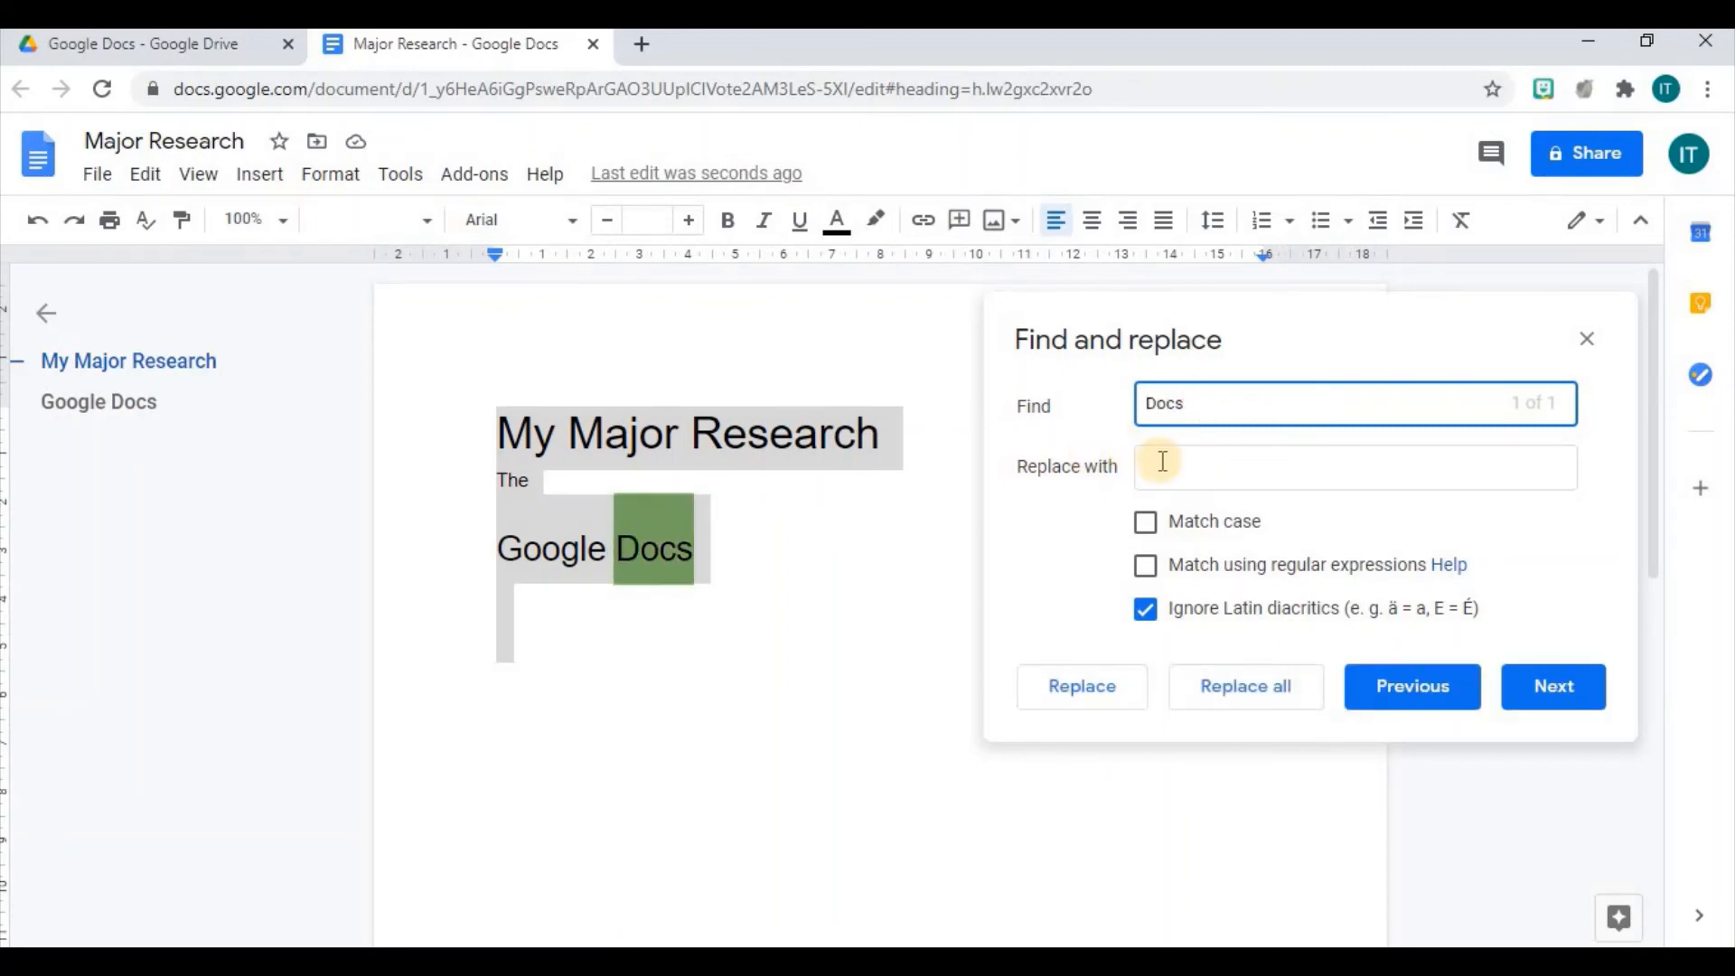
{"action": "left_click", "coordinate": [1192, 467]}
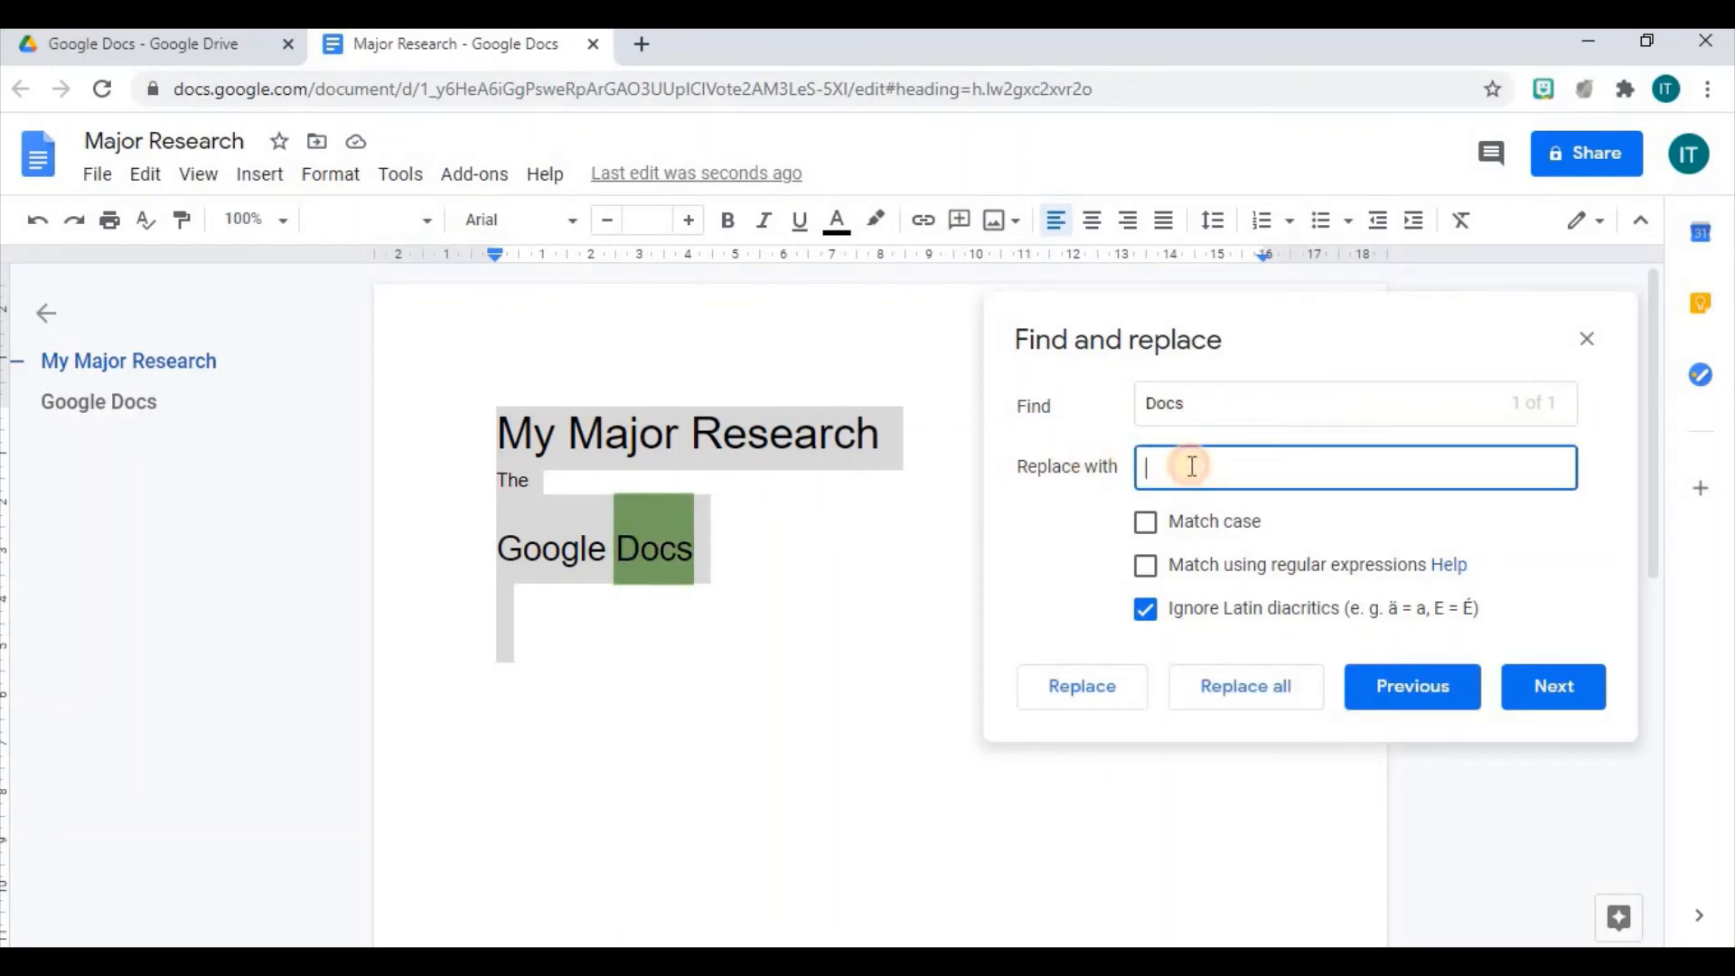
{"action": "type", "text": "Documents"}
{"action": "left_click", "coordinate": [1146, 610]}
{"action": "left_click", "coordinate": [1147, 524]}
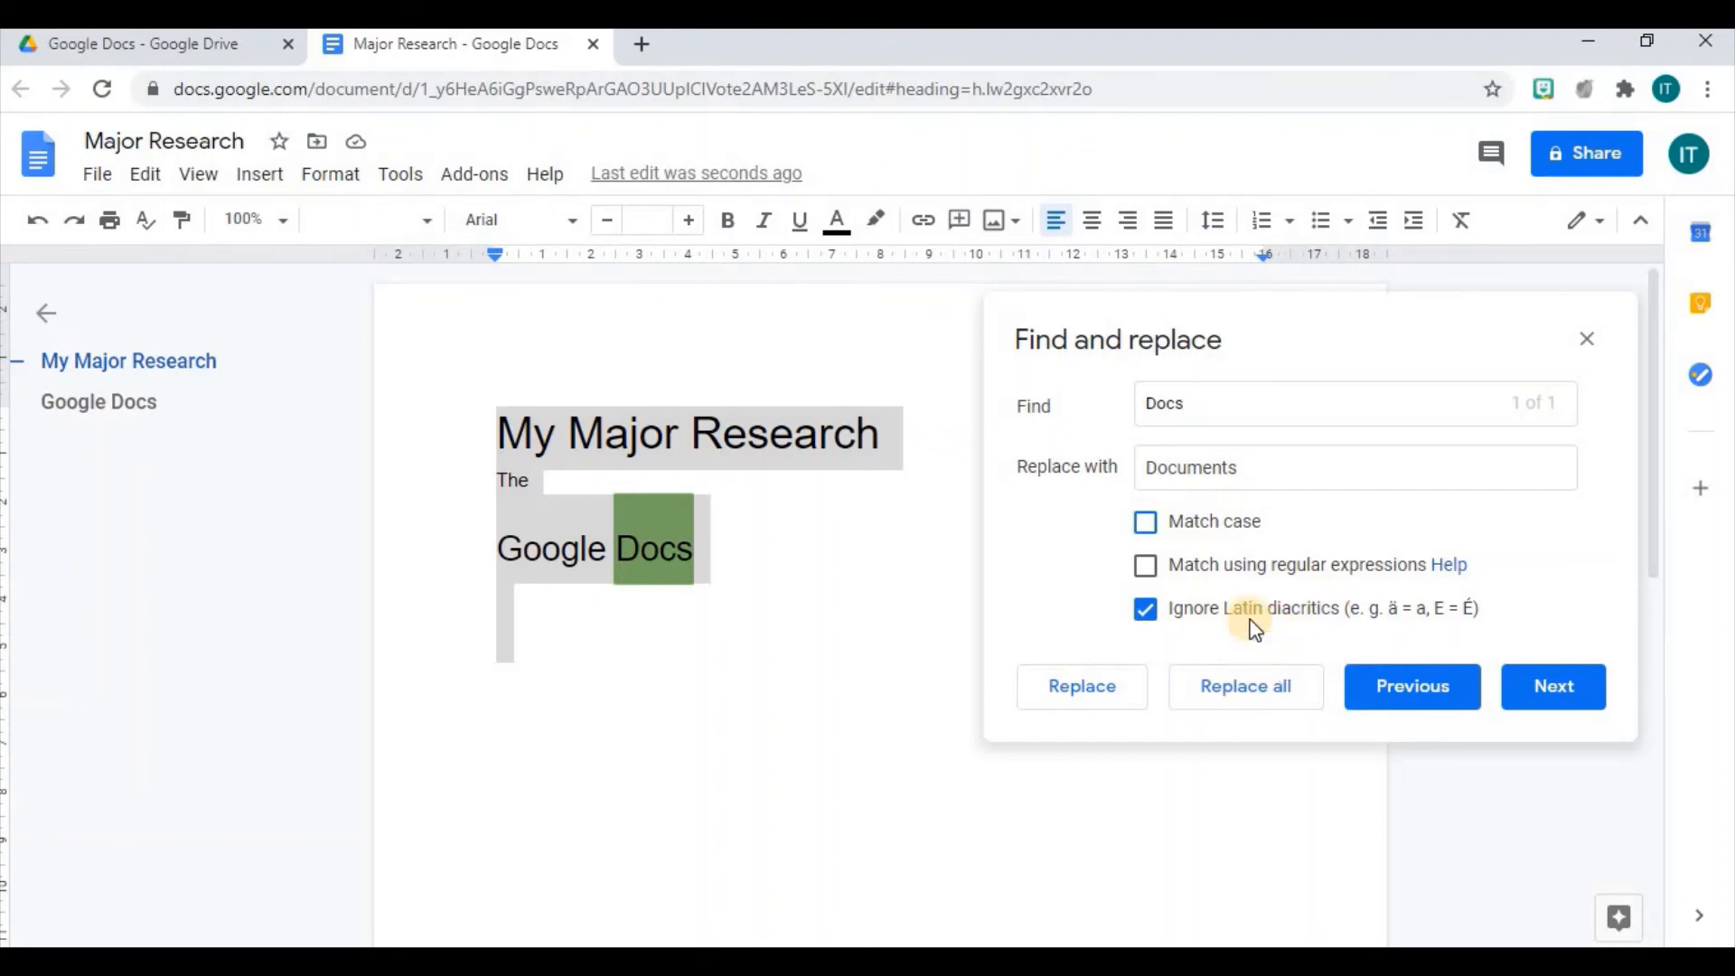
{"action": "left_click", "coordinate": [1145, 611]}
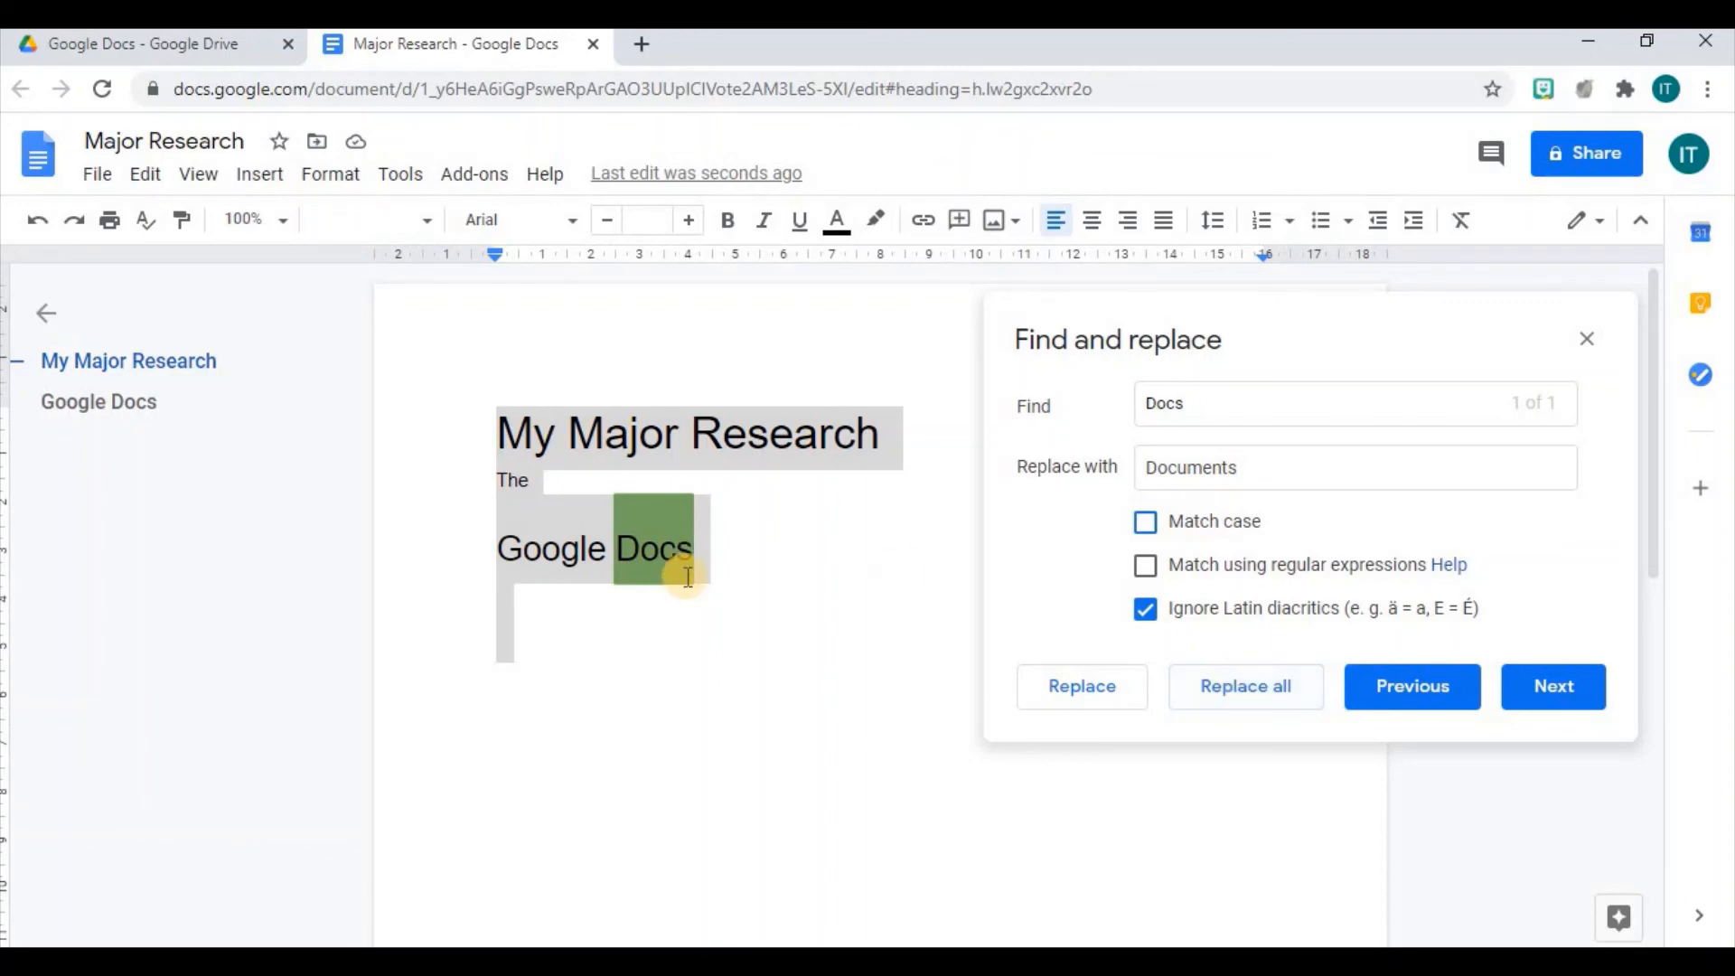
{"action": "left_click", "coordinate": [1218, 683]}
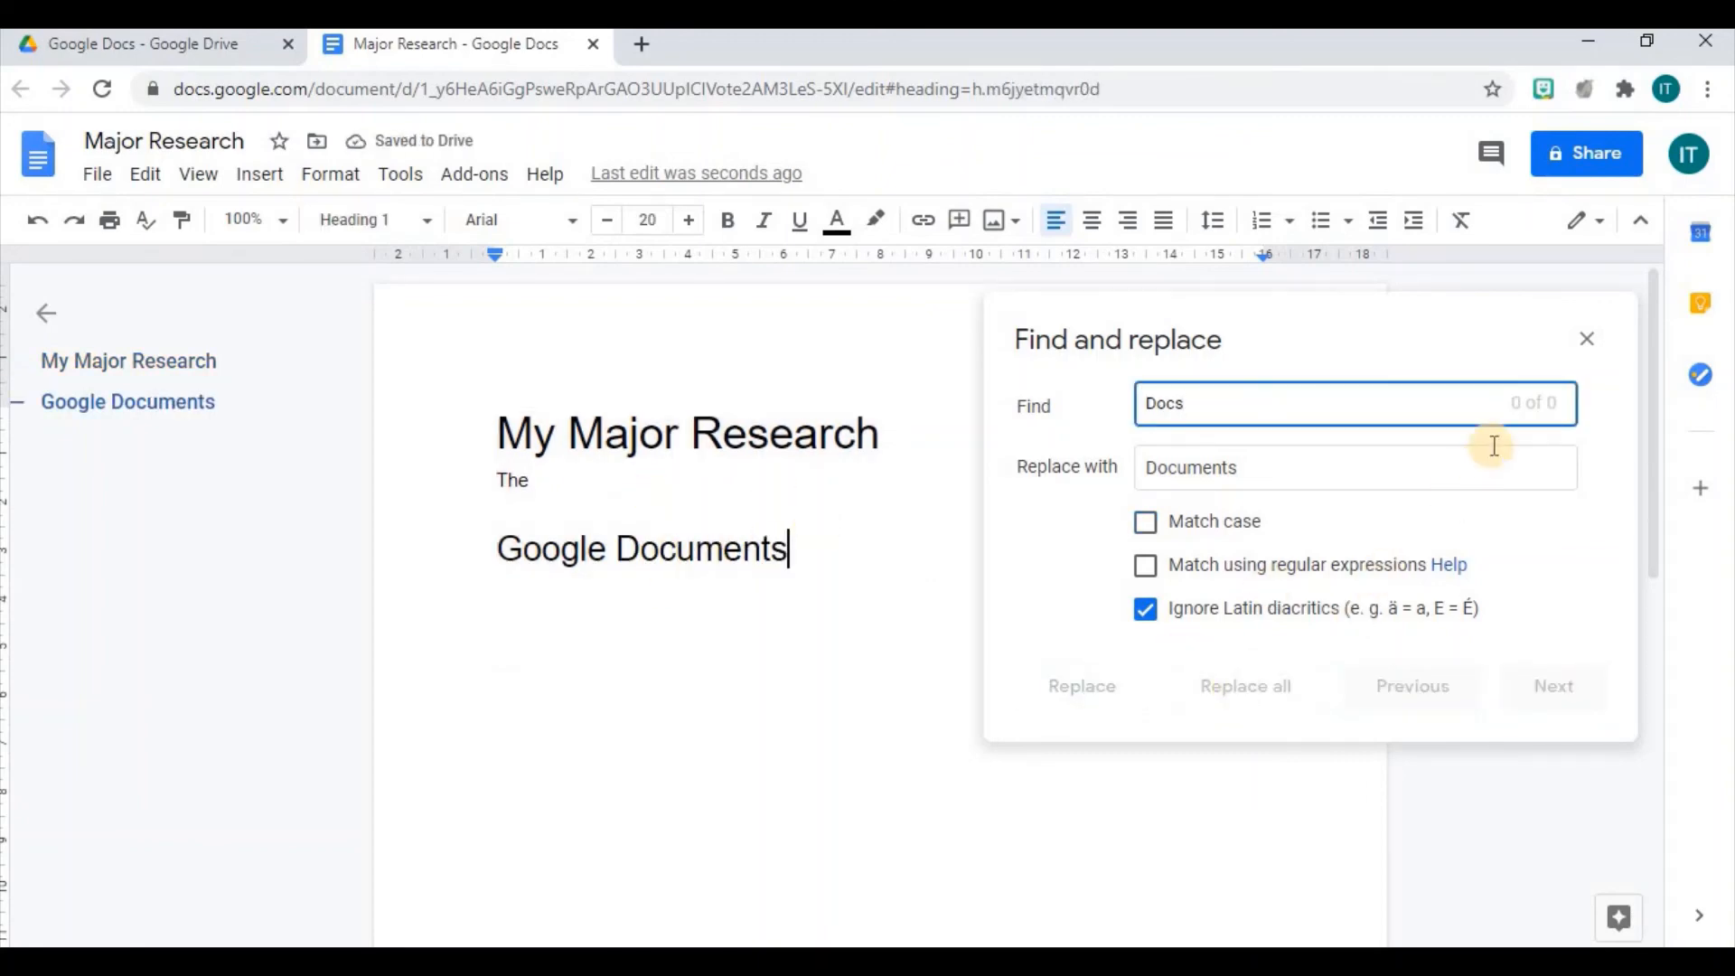
{"action": "left_click", "coordinate": [1588, 341]}
Step: Try switching Print Layout off, and switch it back on
{"action": "left_click", "coordinate": [146, 176]}
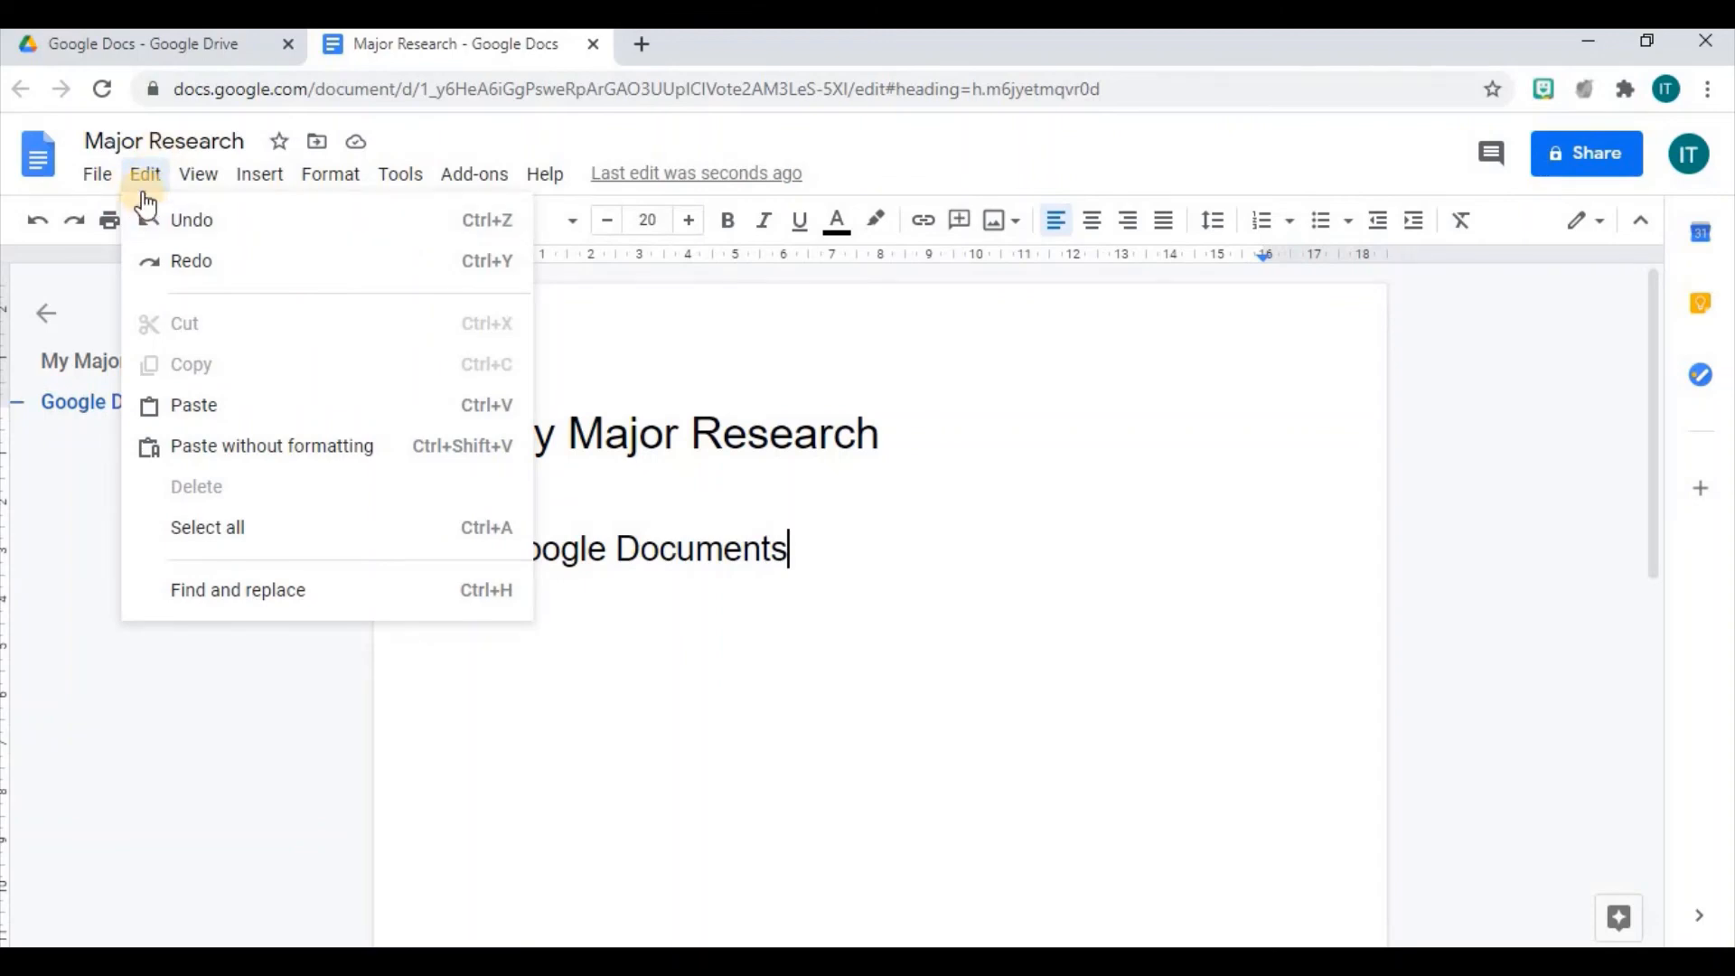
{"action": "left_click", "coordinate": [193, 181]}
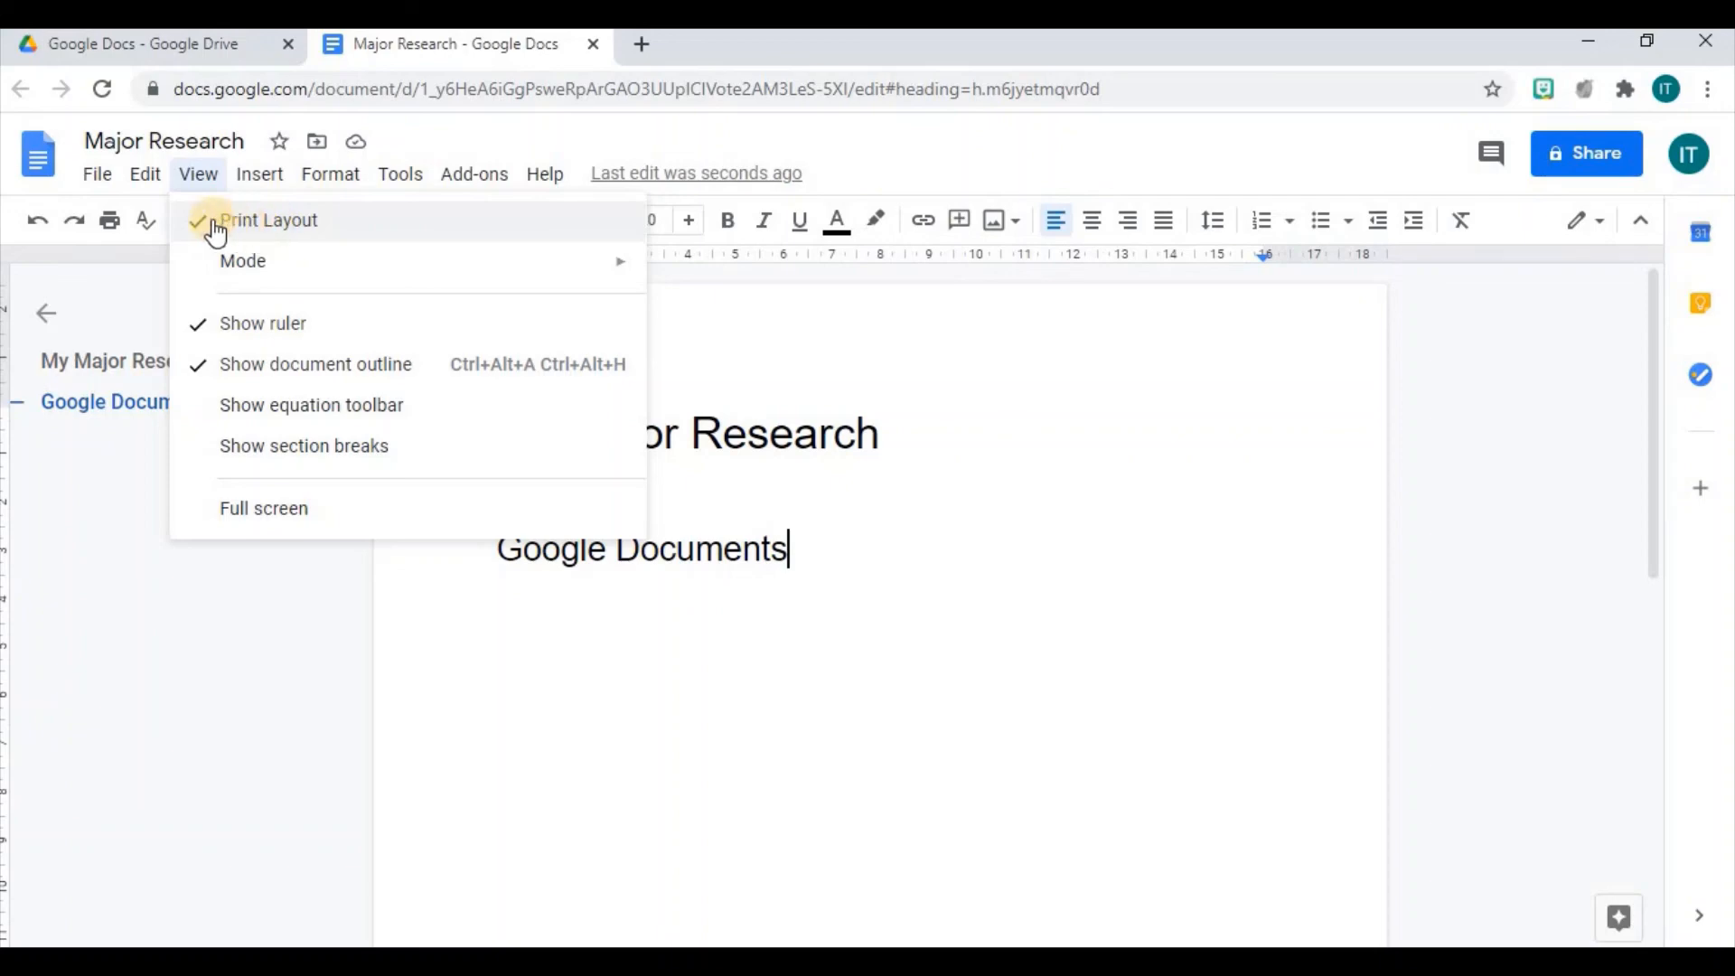
{"action": "left_click", "coordinate": [215, 233]}
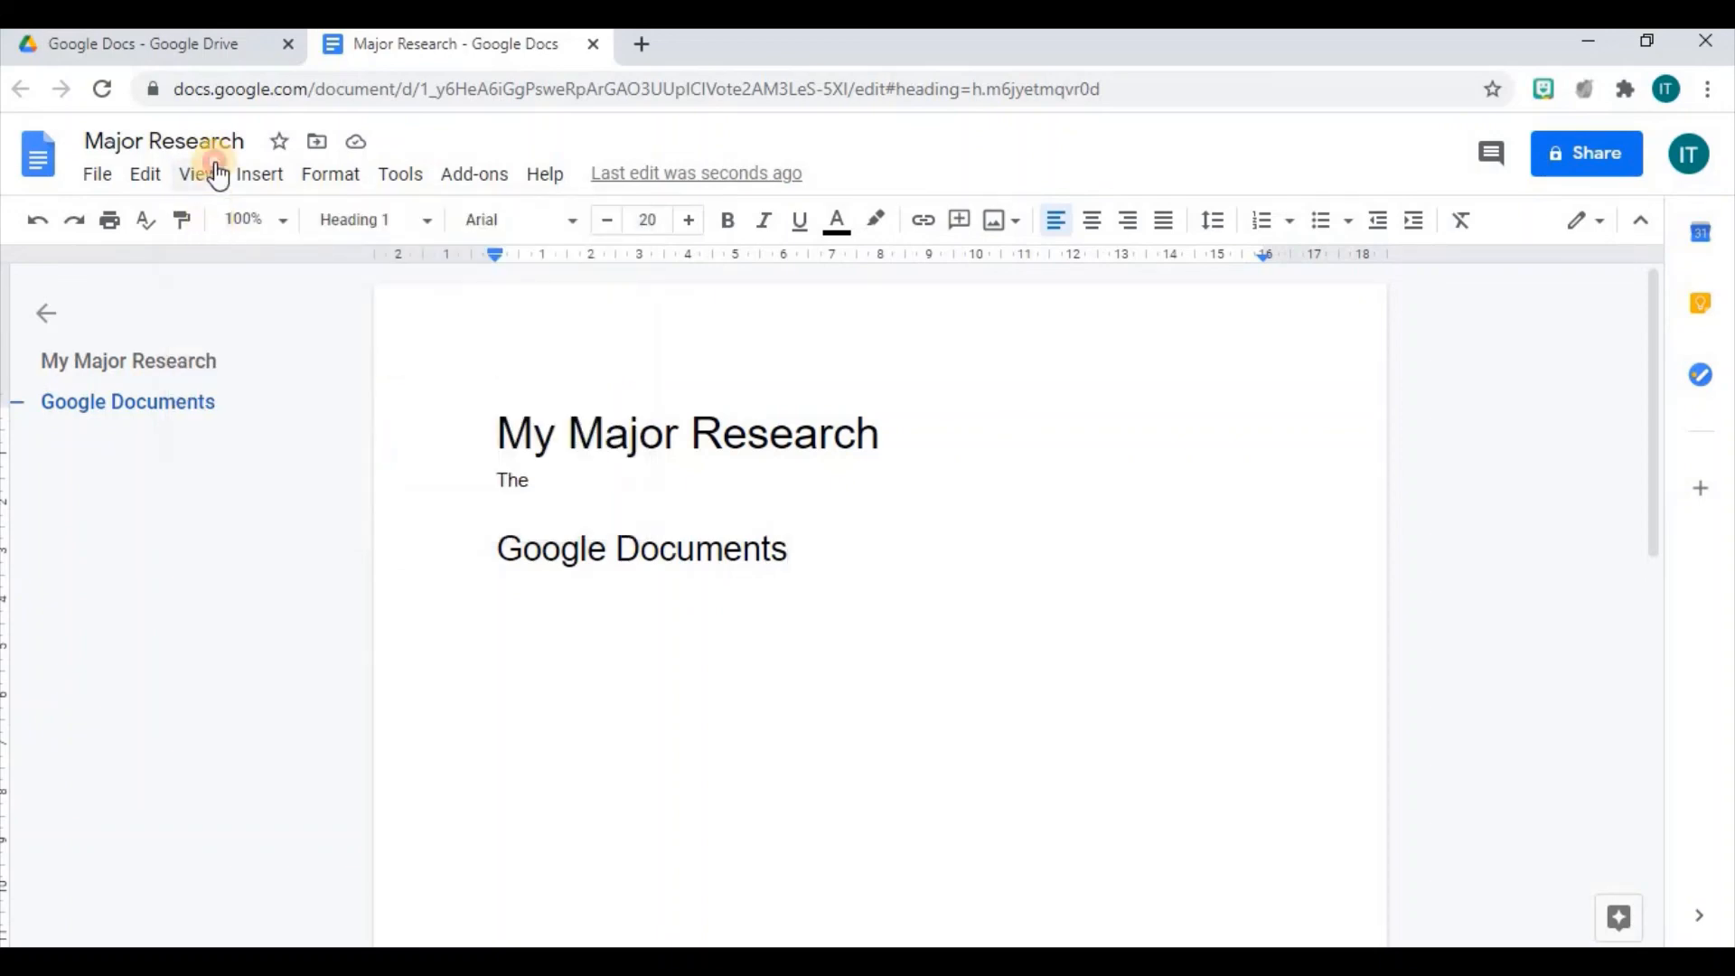
{"action": "left_click", "coordinate": [201, 173]}
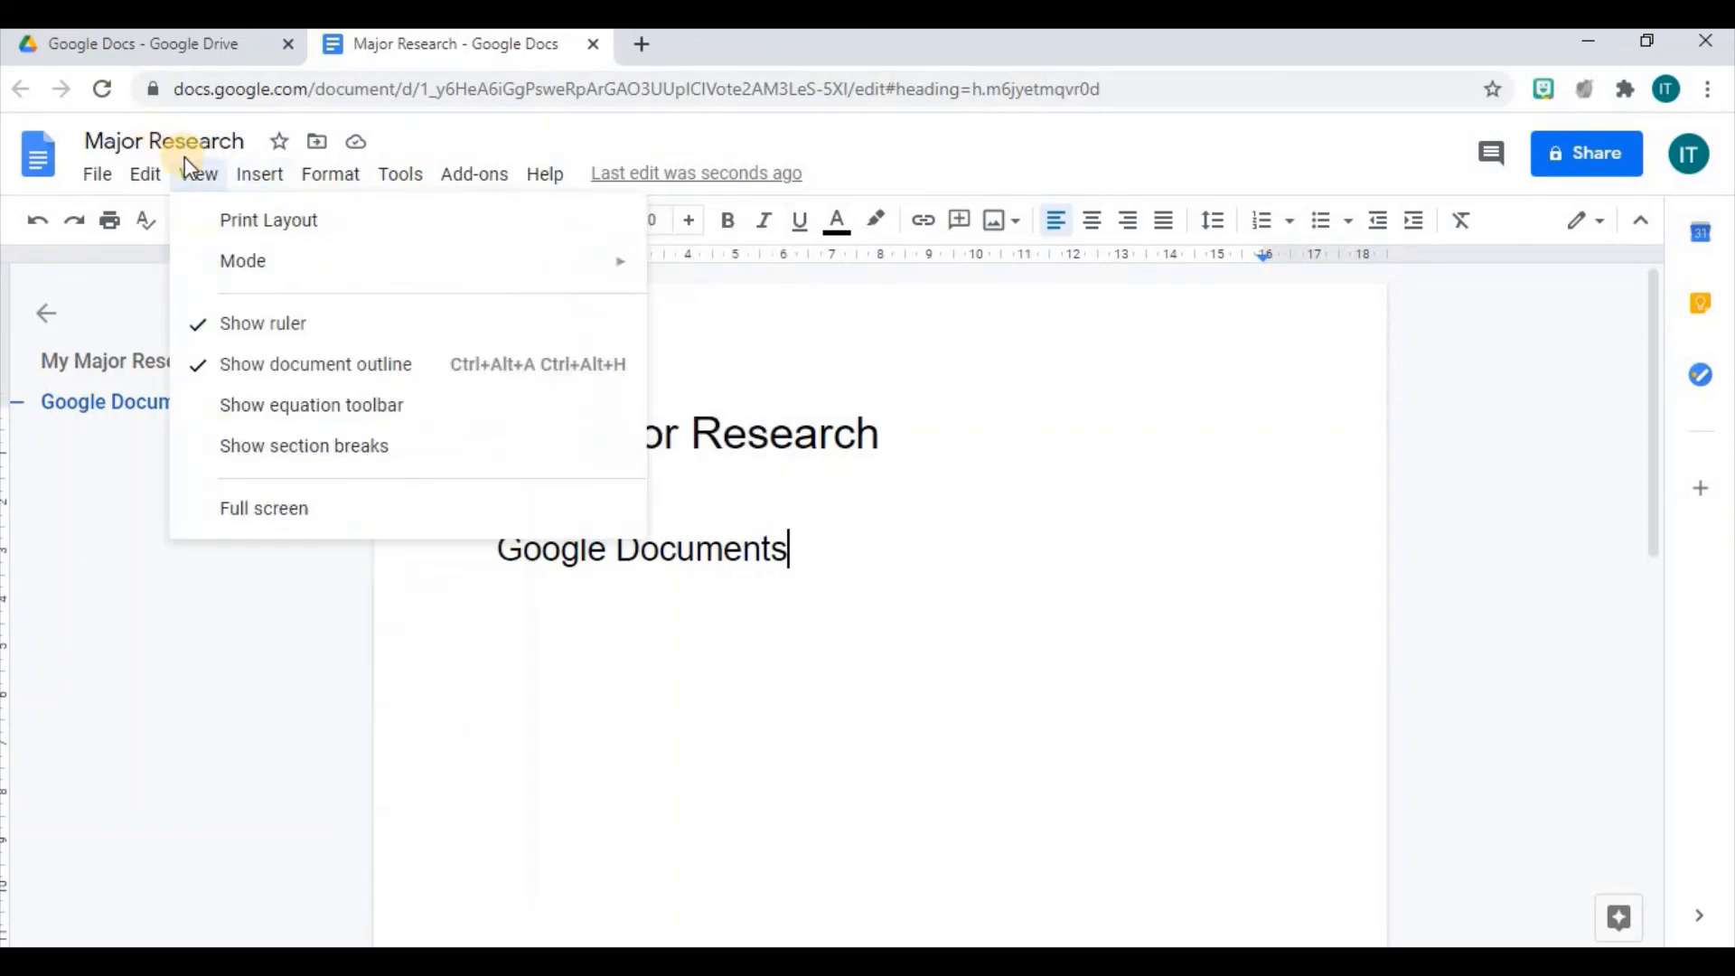
{"action": "left_click", "coordinate": [217, 220]}
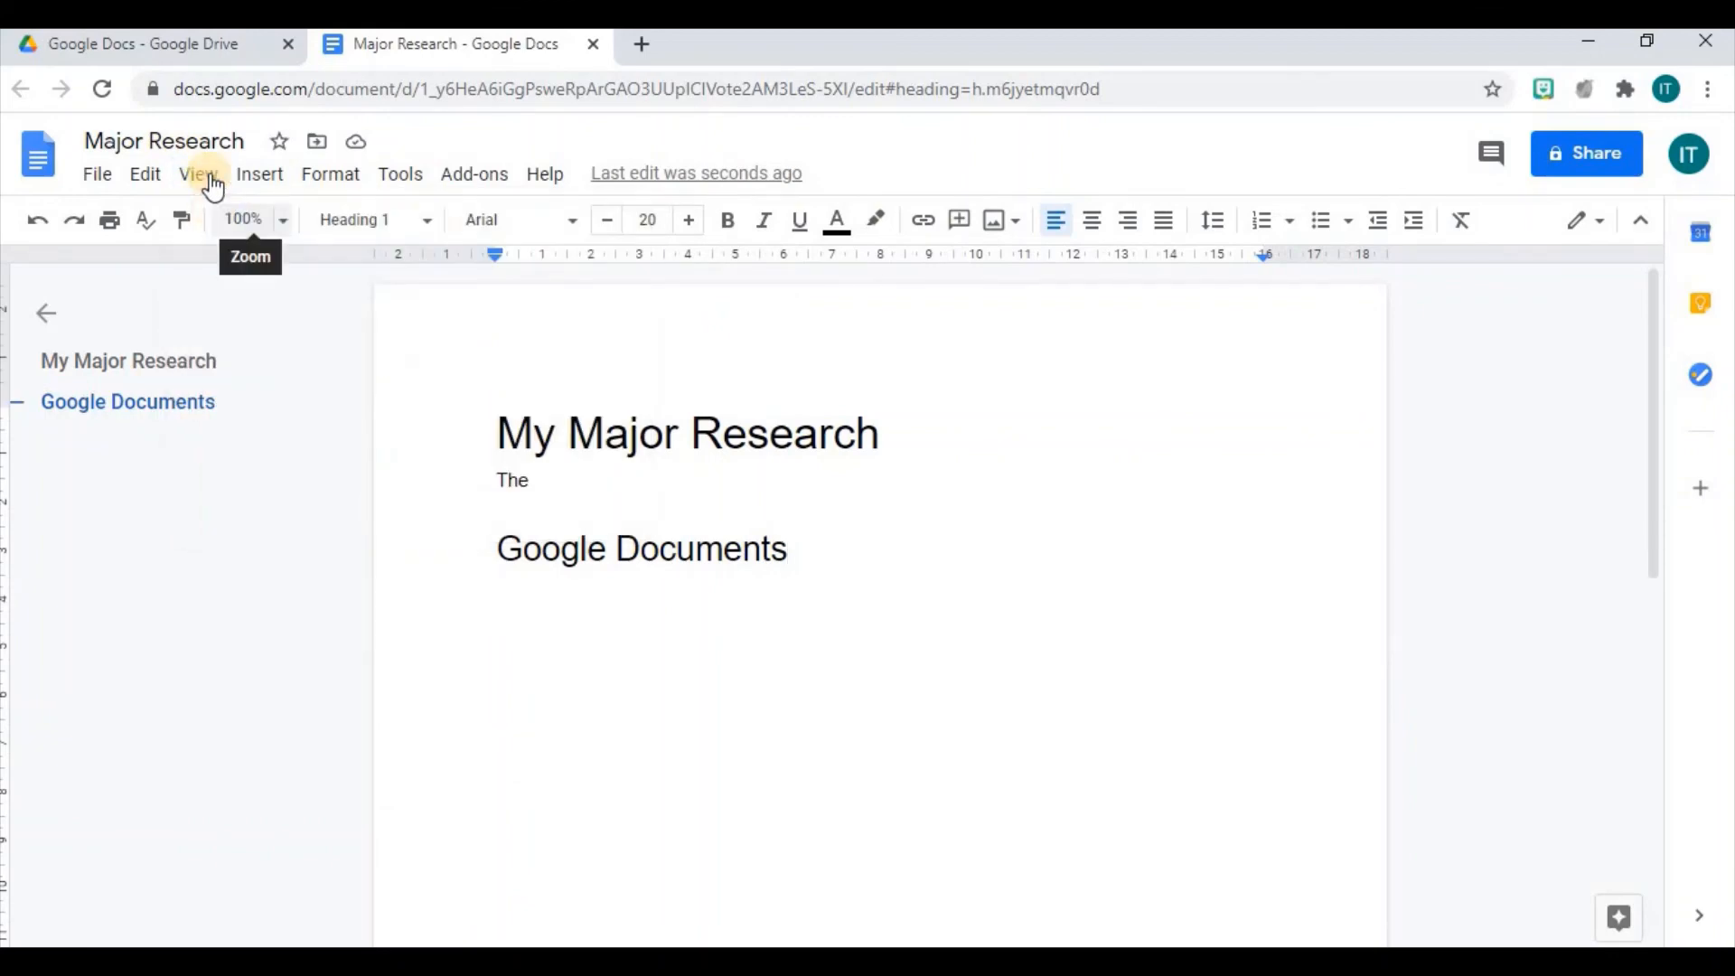
Step: Review the available document modes and choose Editing
{"action": "left_click", "coordinate": [208, 177]}
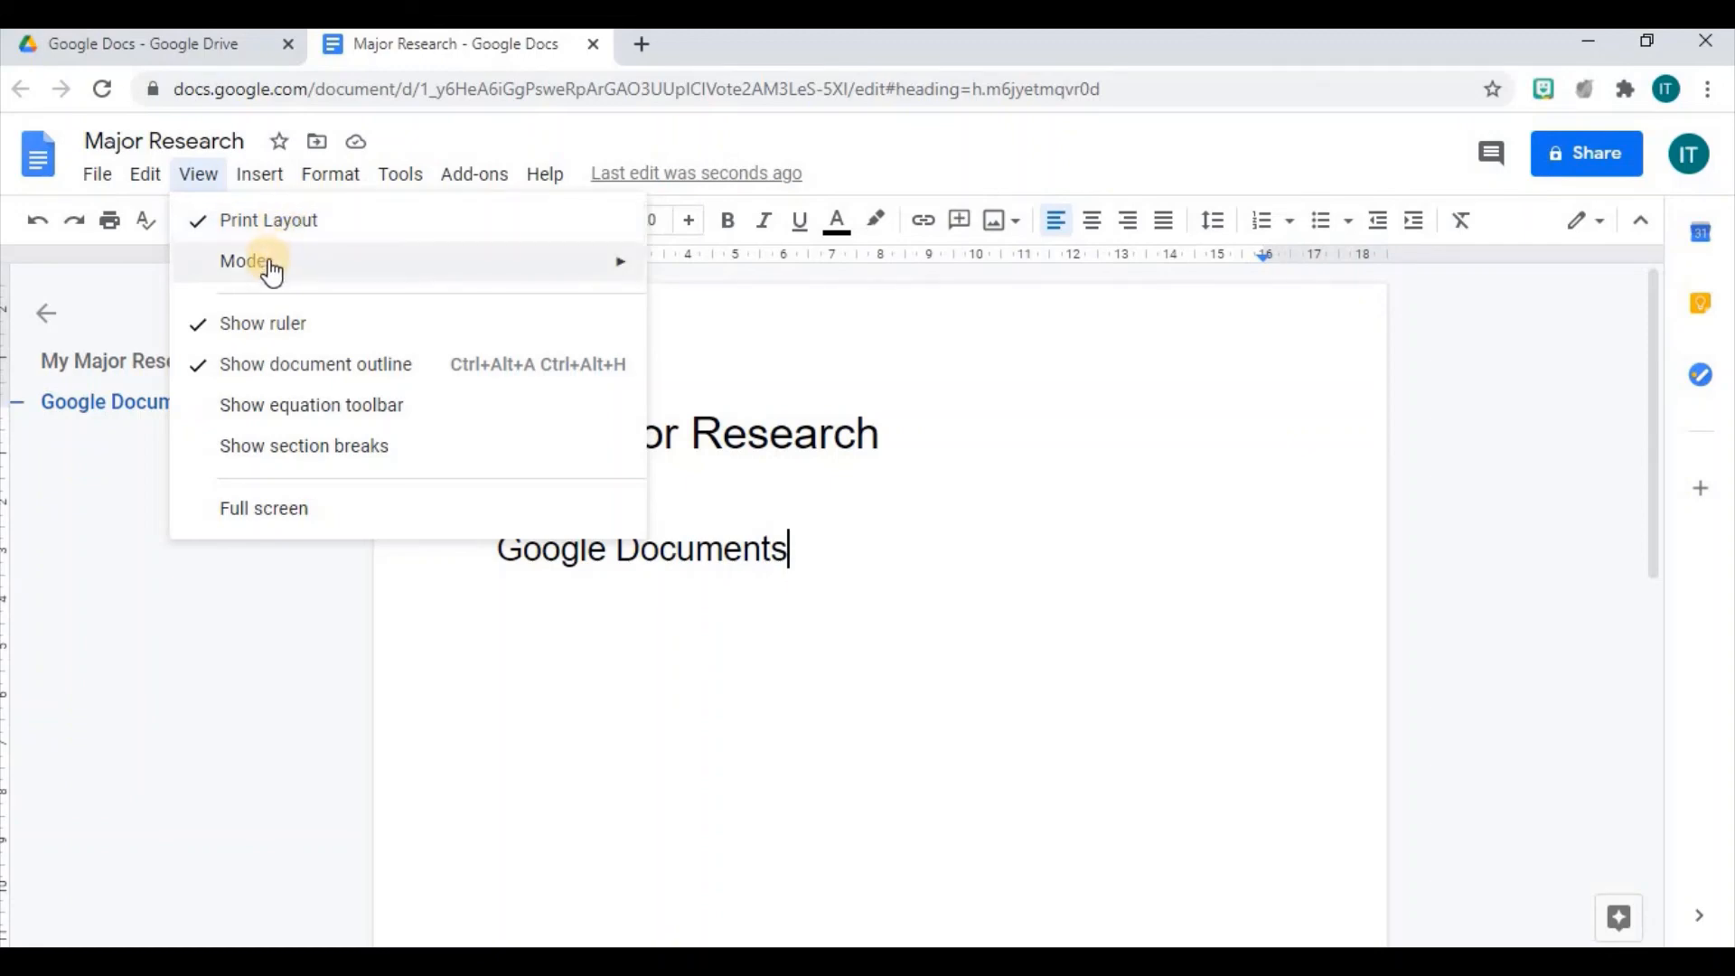
{"action": "mouse_move", "coordinate": [316, 264]}
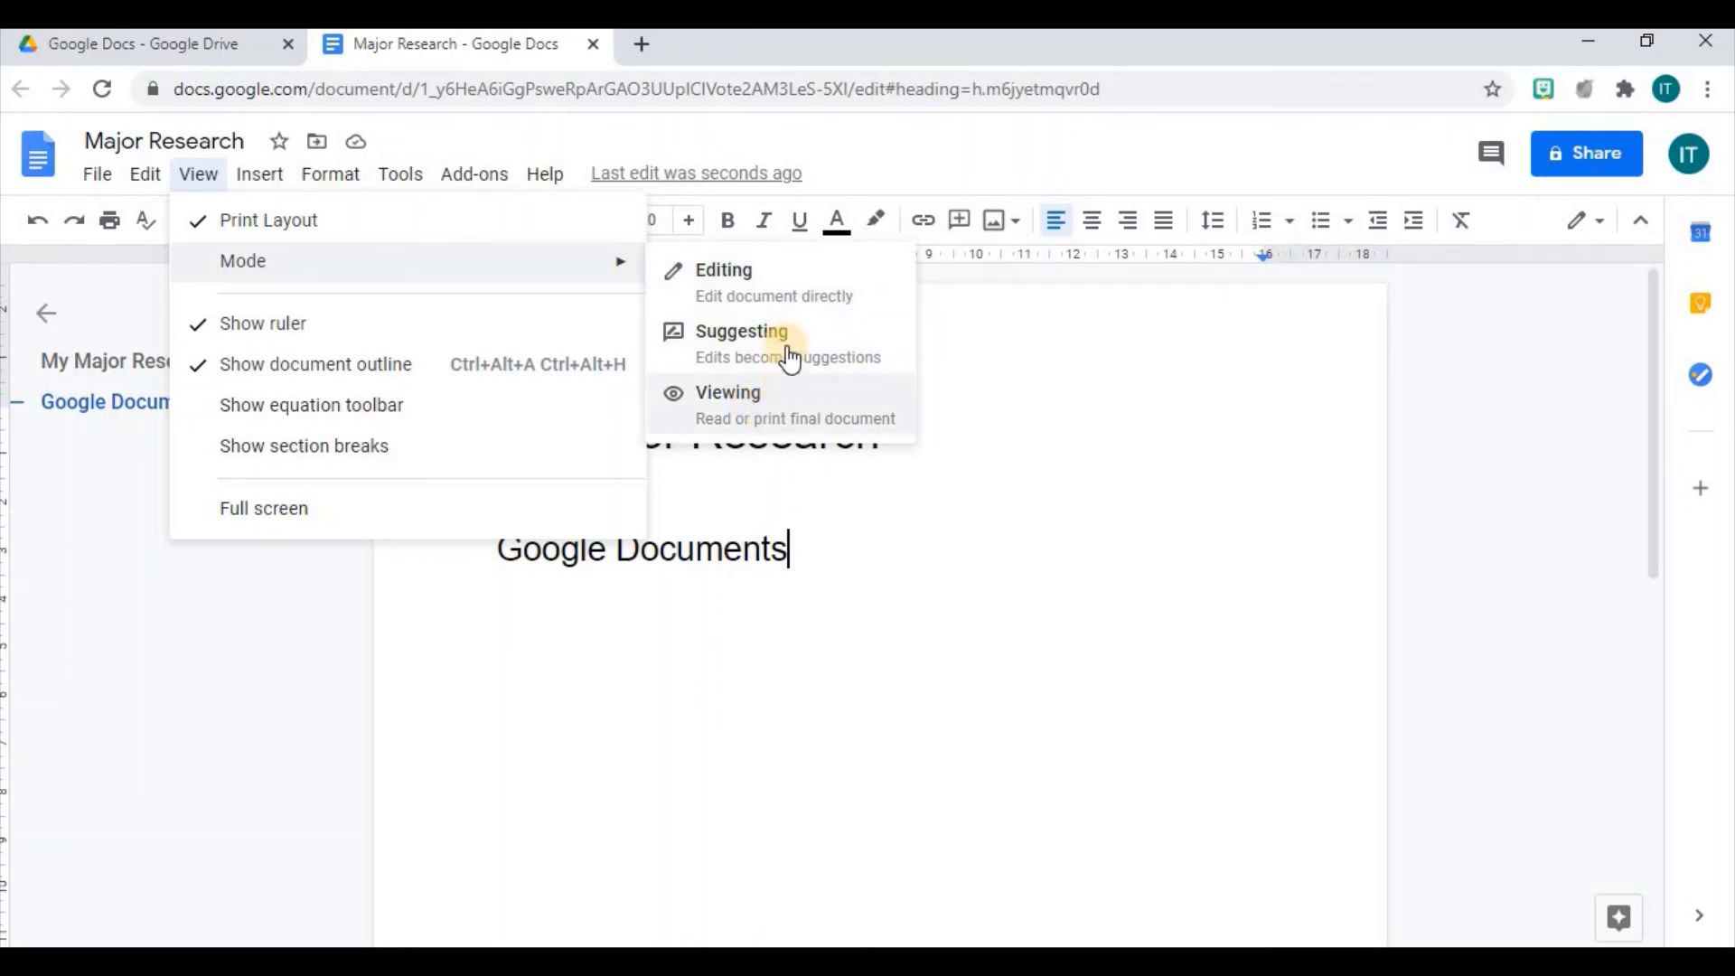
{"action": "left_click", "coordinate": [750, 282]}
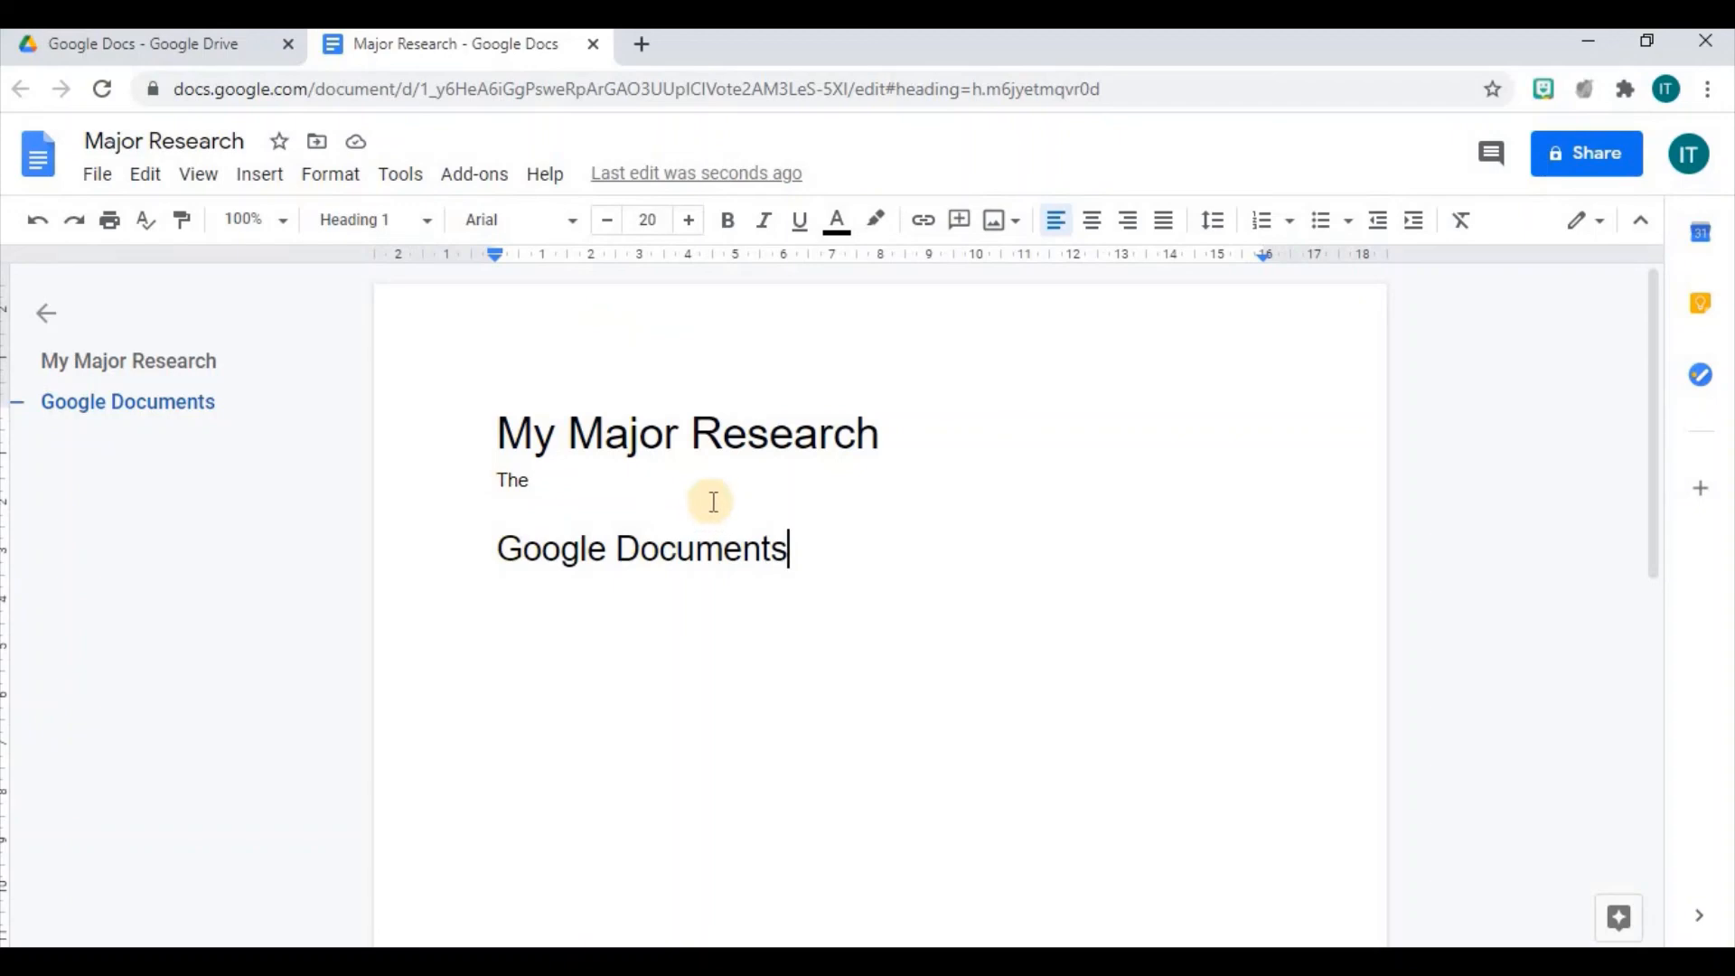
Step: Try Viewing mode and place the cursor after the Google Documents heading to test it
{"action": "left_click", "coordinate": [222, 179]}
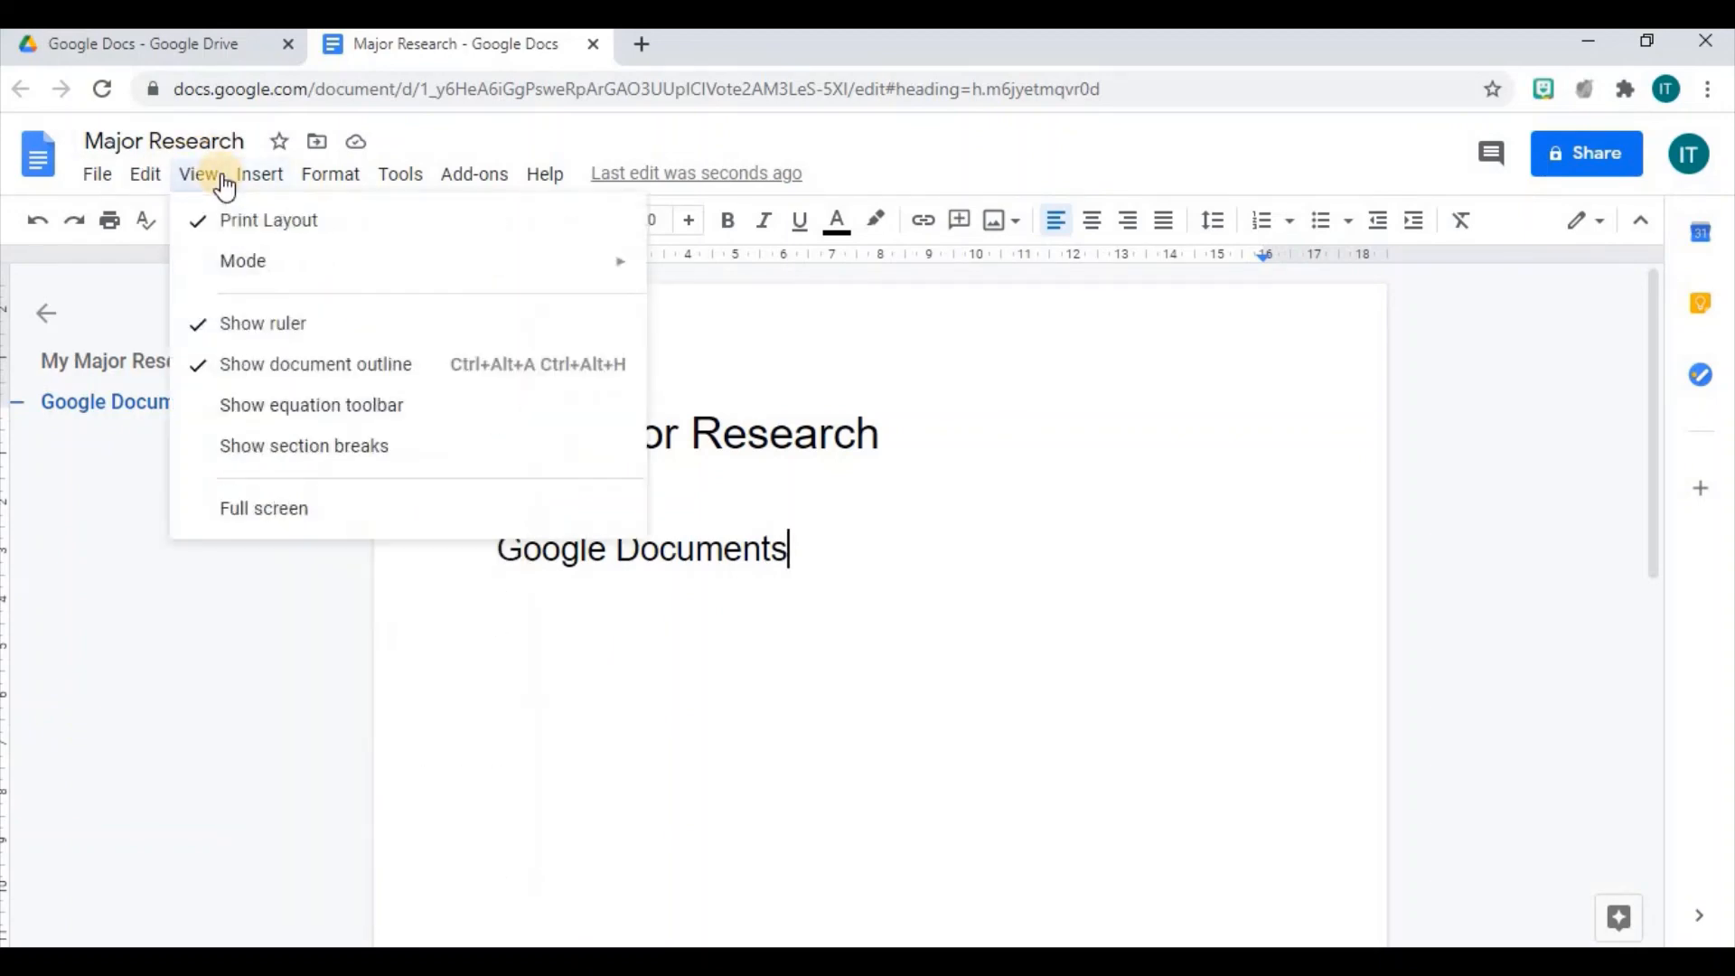
{"action": "mouse_move", "coordinate": [577, 271]}
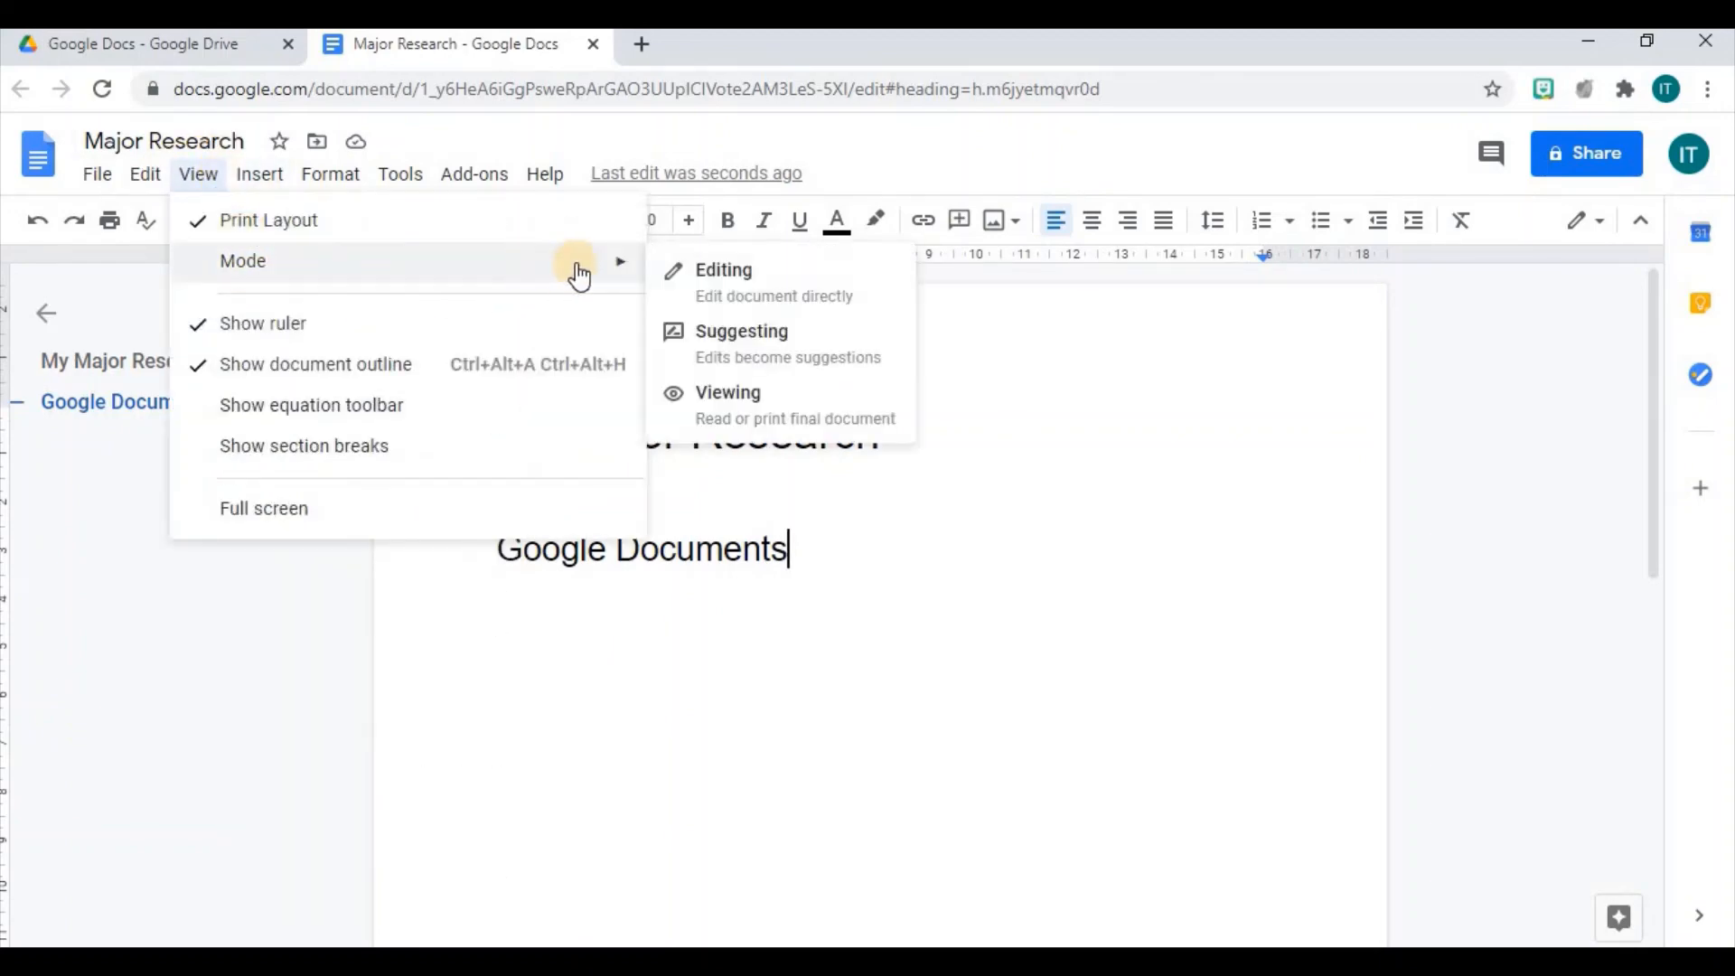
{"action": "left_click", "coordinate": [718, 393]}
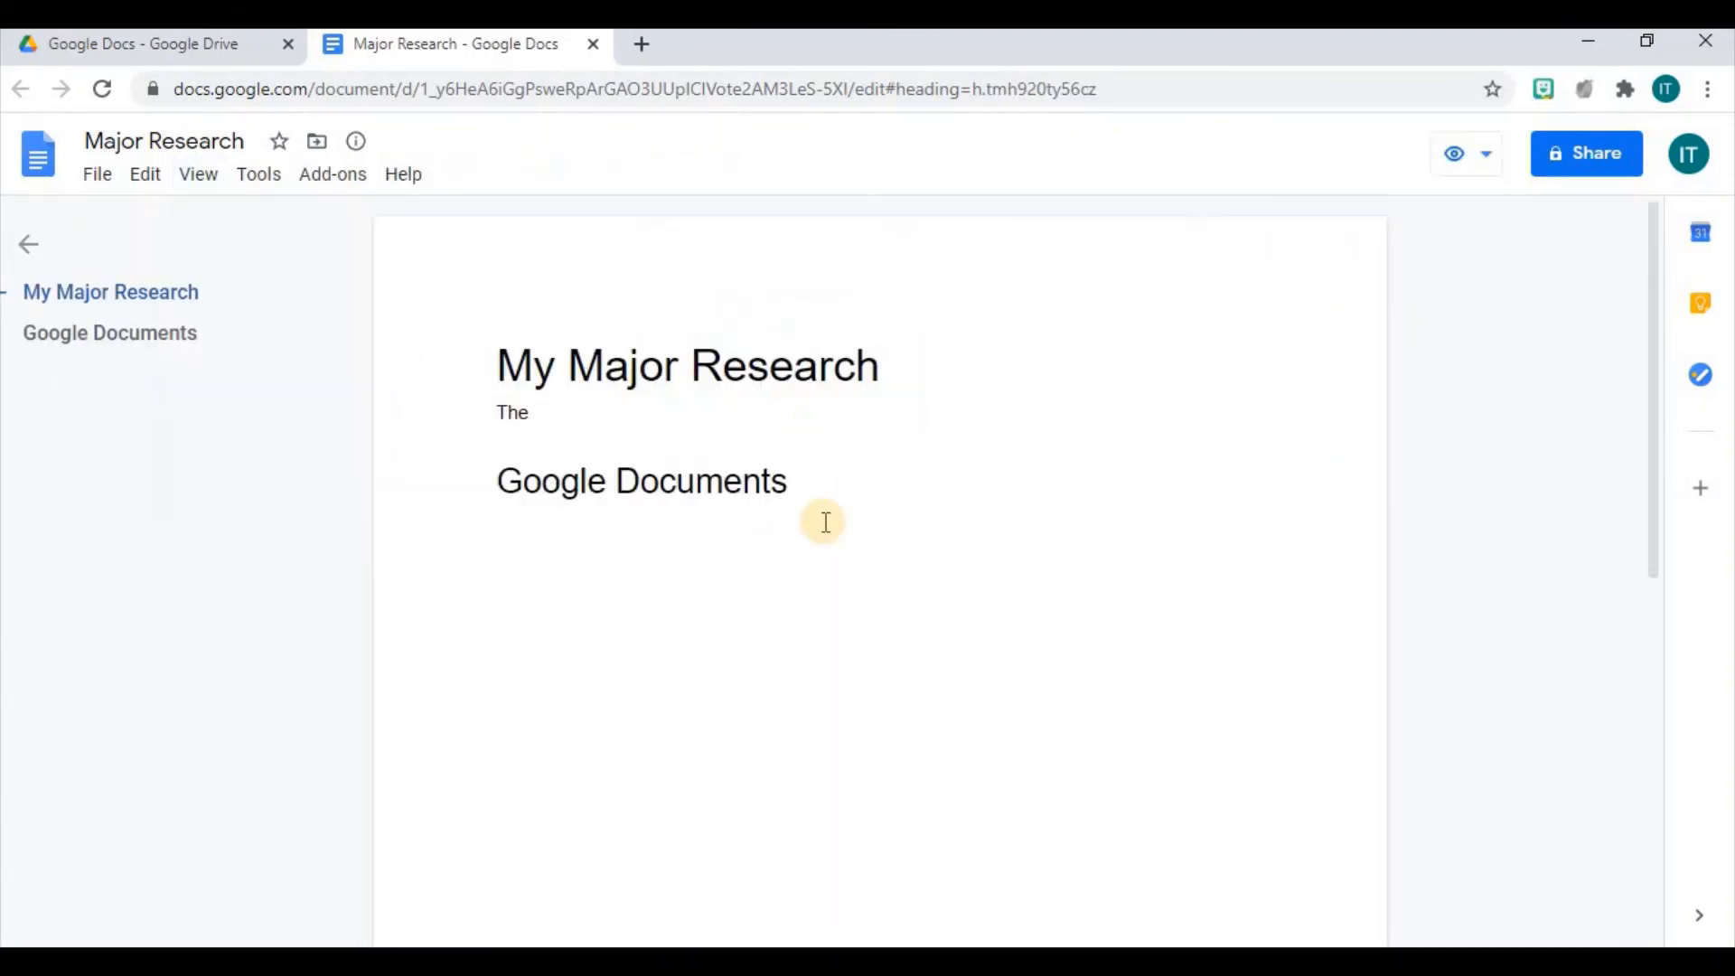
{"action": "left_click", "coordinate": [840, 502]}
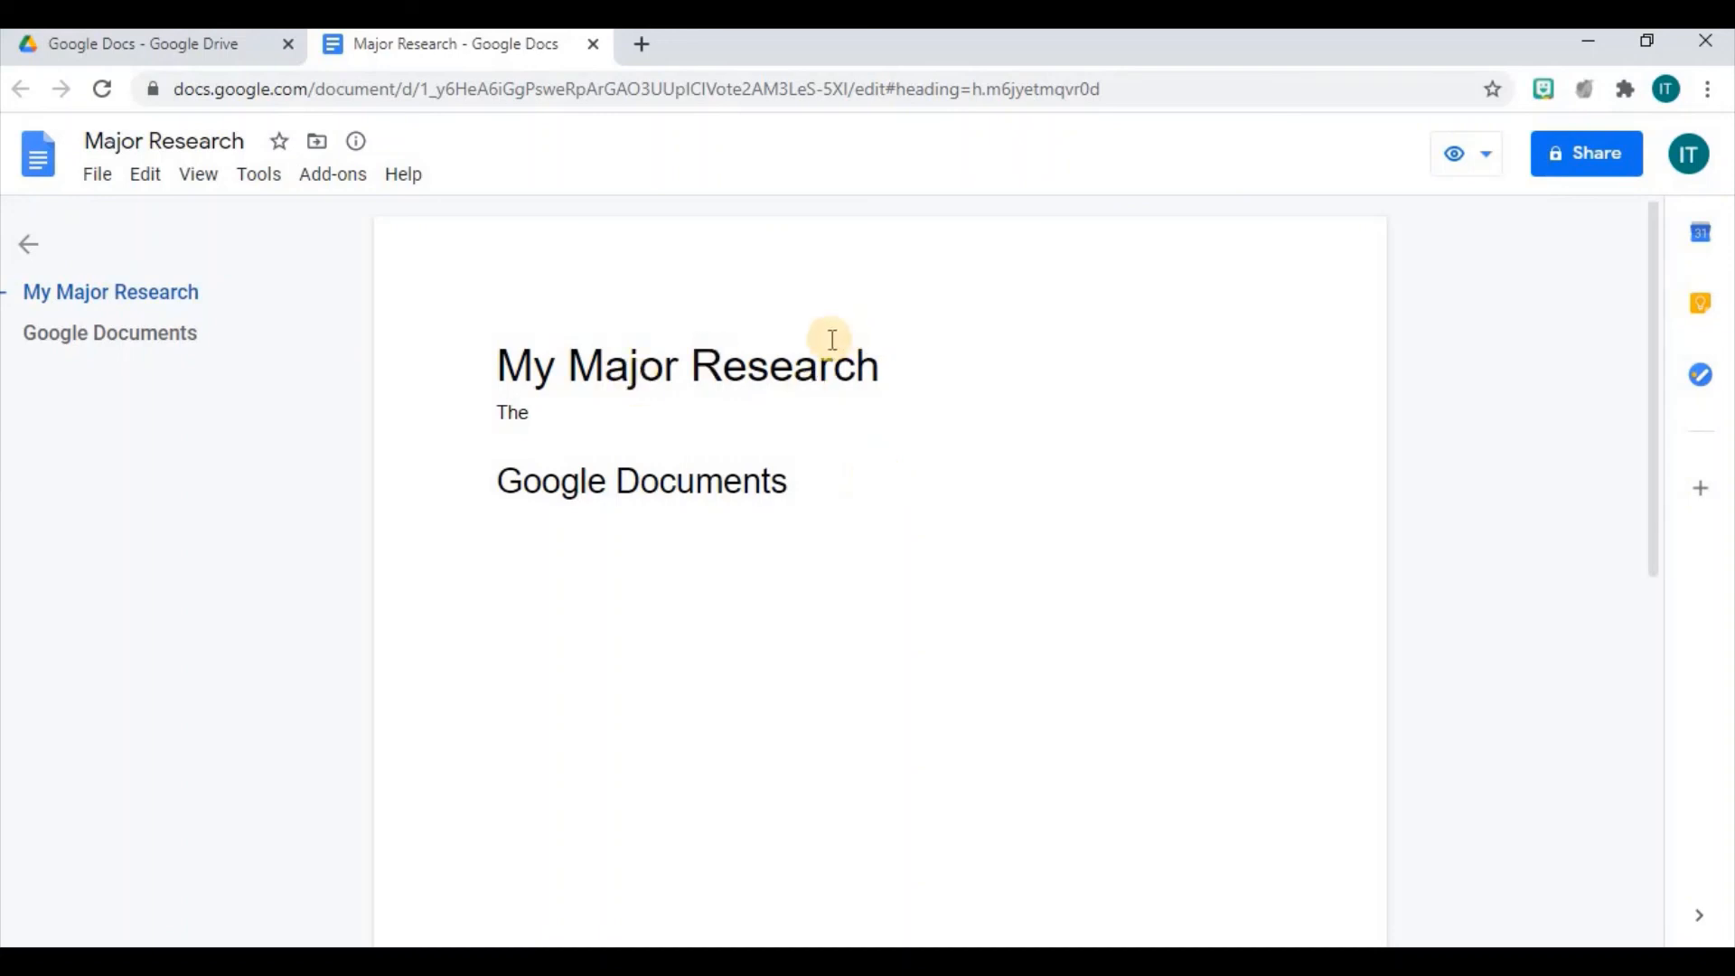
Step: Try Suggesting mode for the document
{"action": "left_click", "coordinate": [200, 174]}
{"action": "mouse_move", "coordinate": [445, 264]}
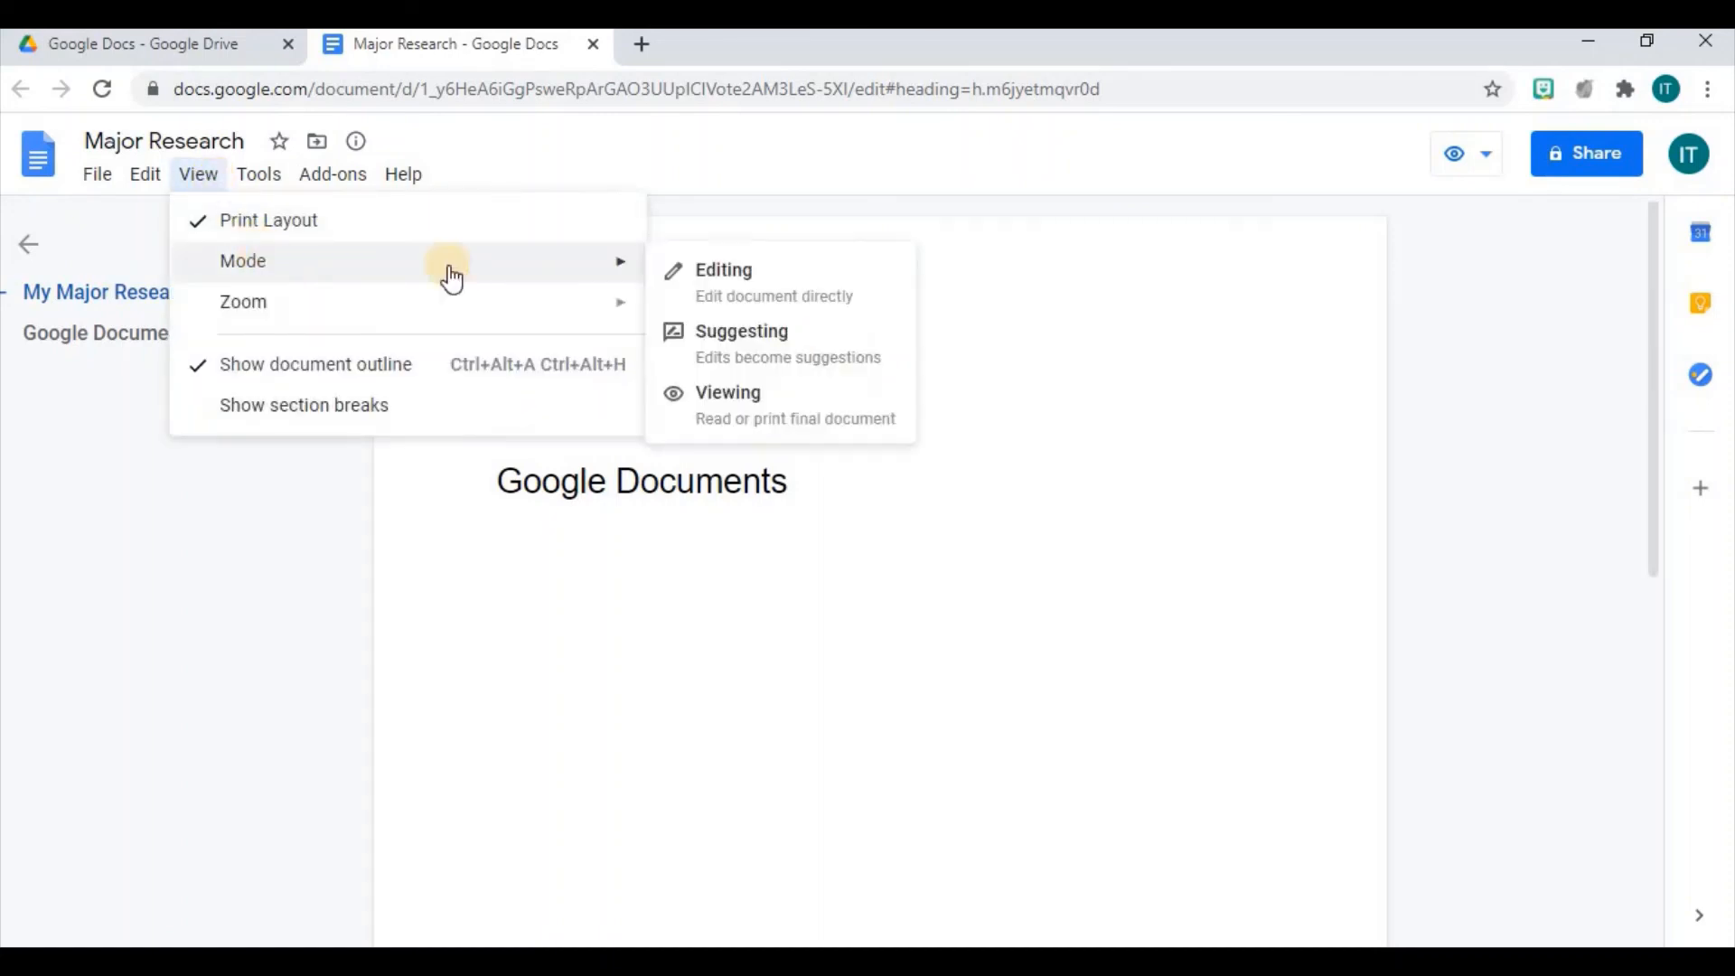
{"action": "left_click", "coordinate": [706, 341]}
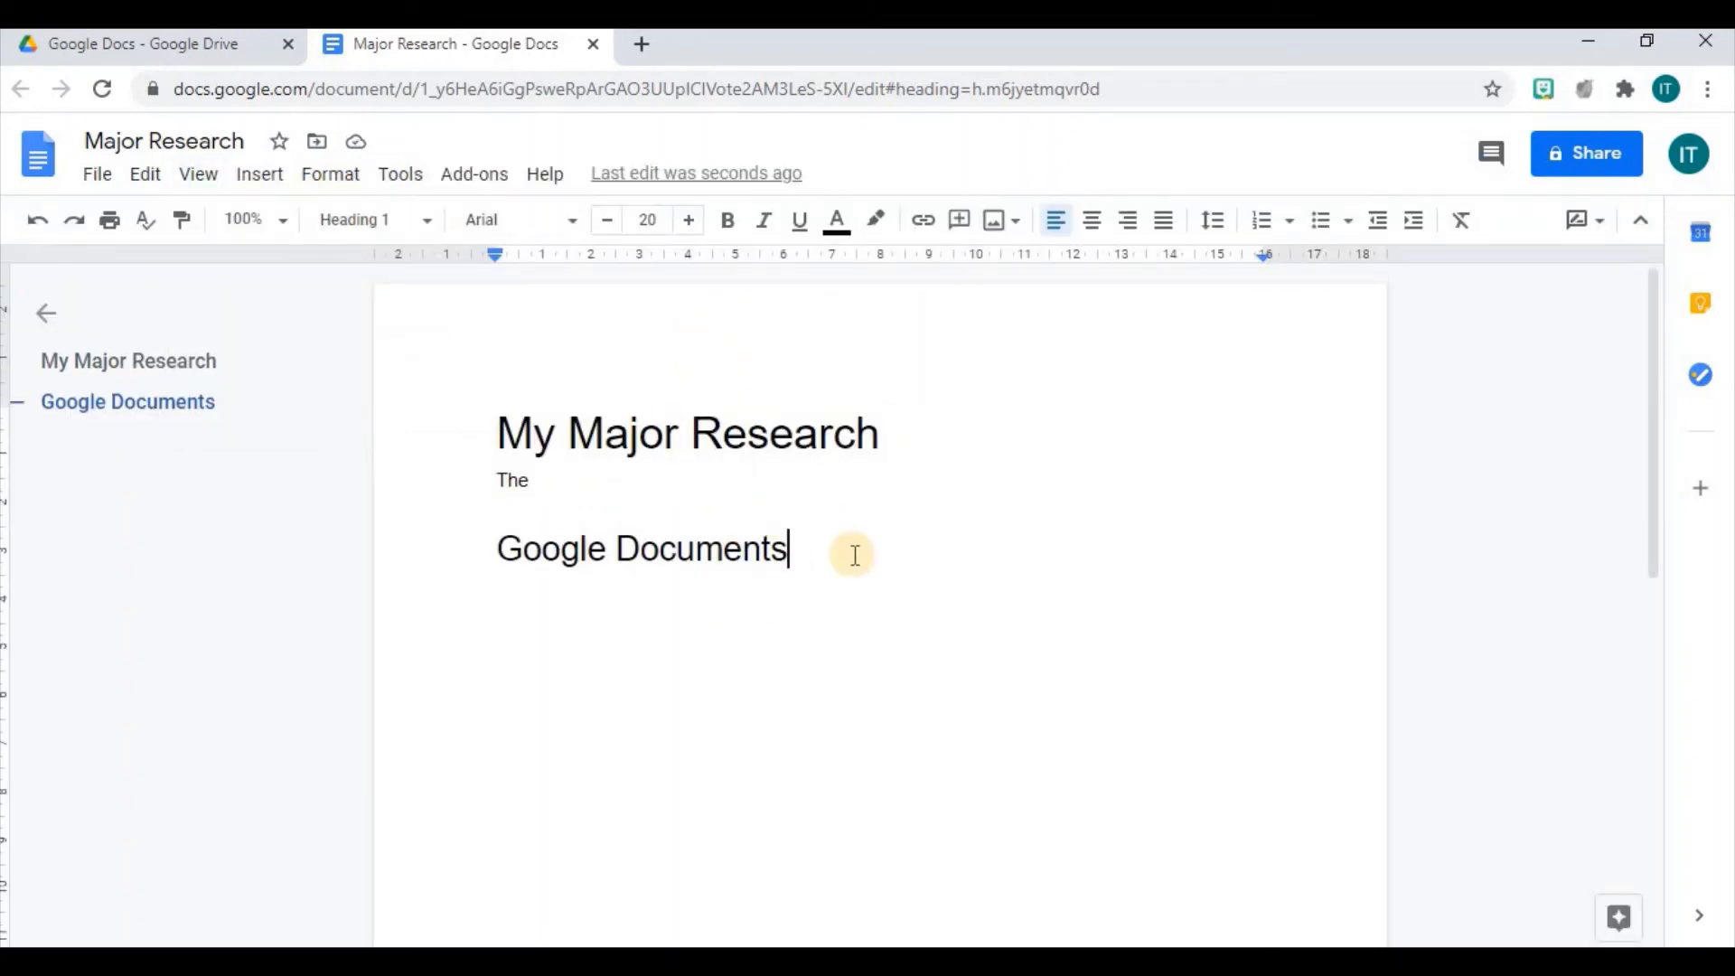
Step: Switch the document to Editing mode and test it by adding and deleting a few letters after the Google Documents heading
{"action": "left_click", "coordinate": [199, 176]}
{"action": "left_click", "coordinate": [736, 278]}
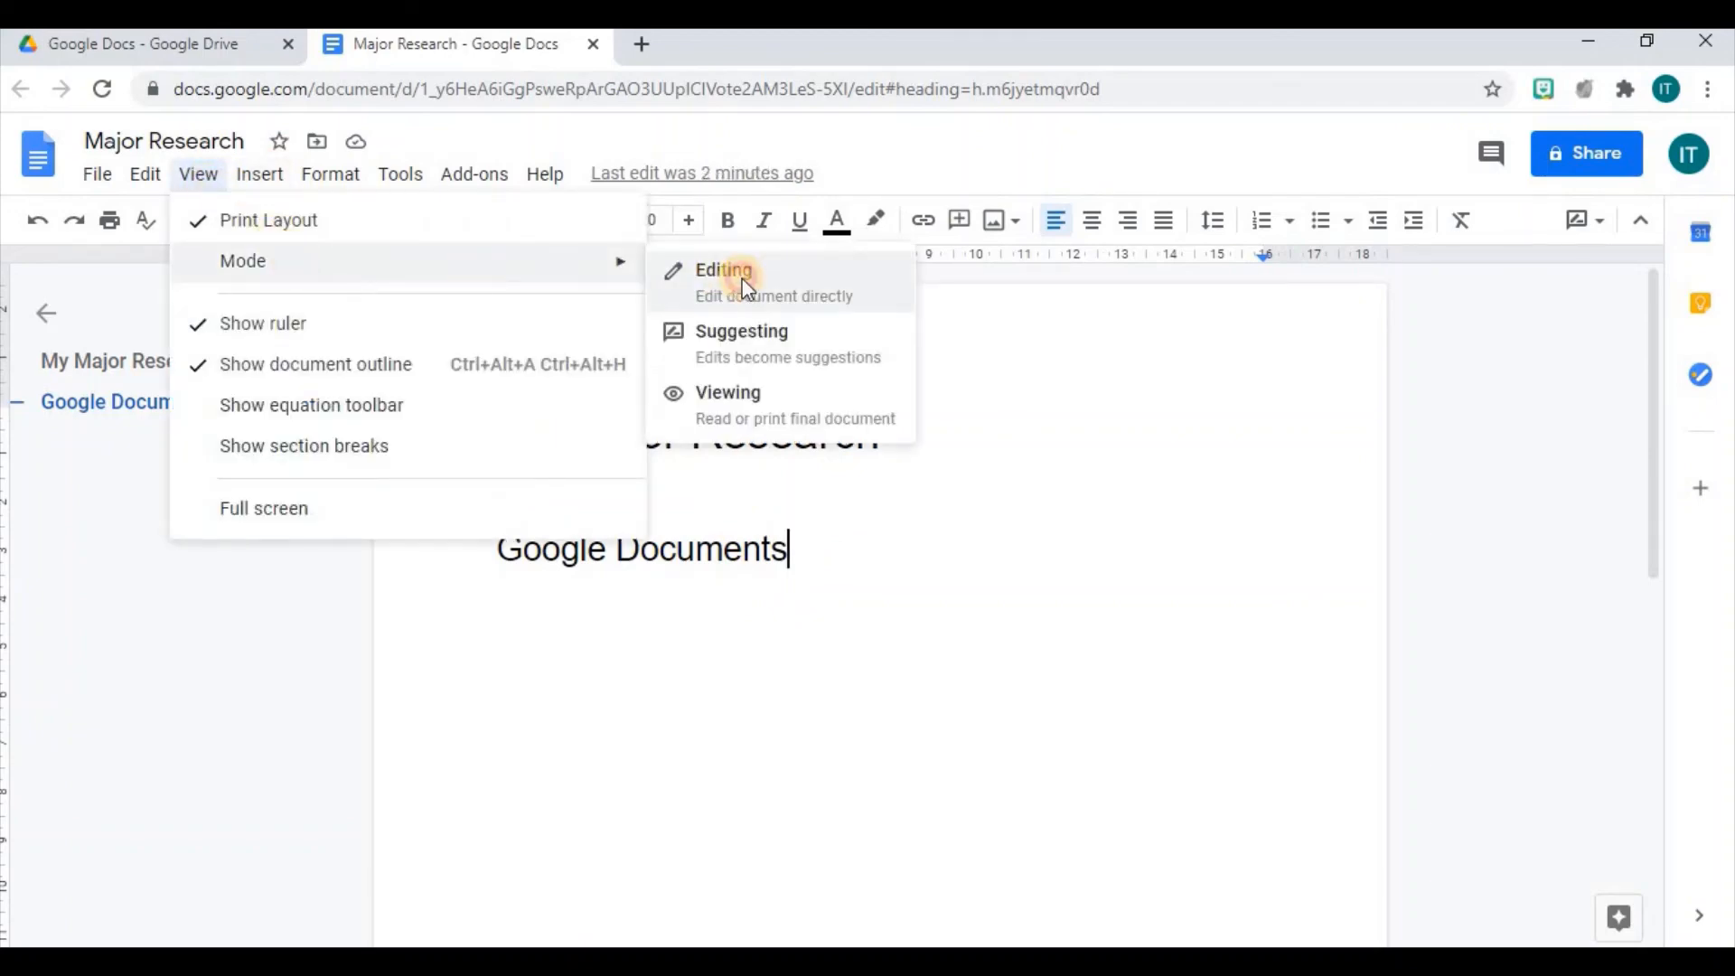
{"action": "type", "text": "jbjfbjs"}
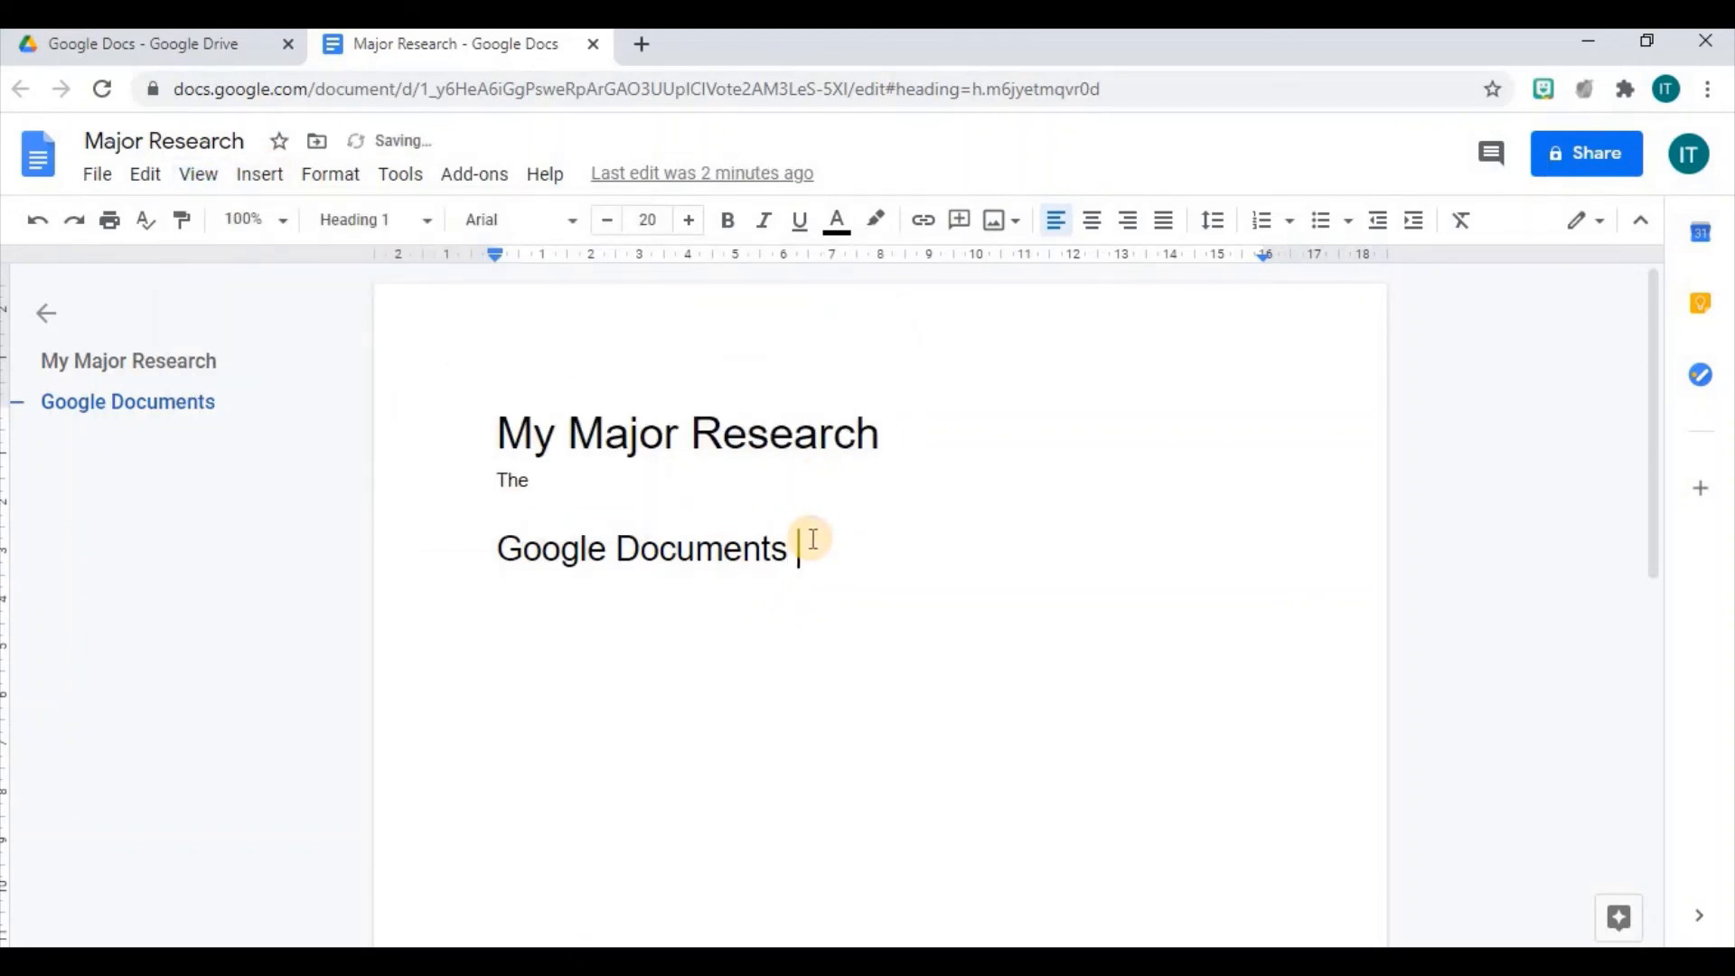
{"action": "key", "text": "BackSpace"}
{"action": "key", "text": "BackSpace"}
{"action": "key", "text": "BackSpace"}
{"action": "key", "text": "BackSpace"}
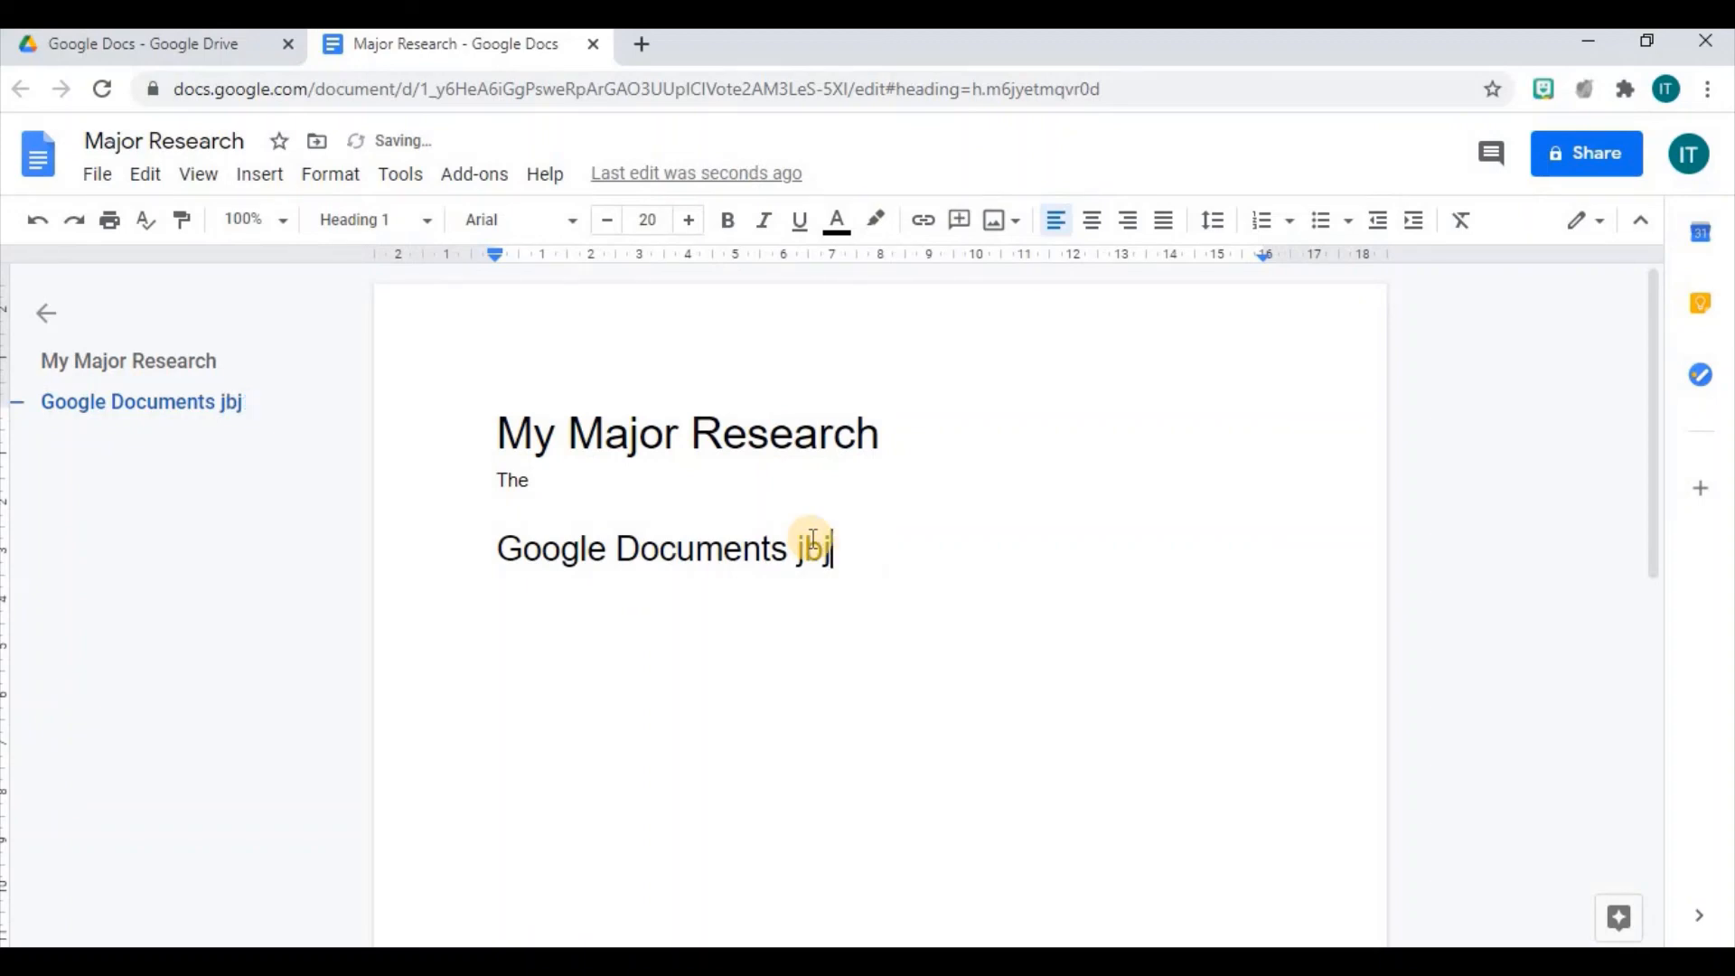
Step: Try hiding the document outline, and show it again
{"action": "left_click", "coordinate": [208, 176]}
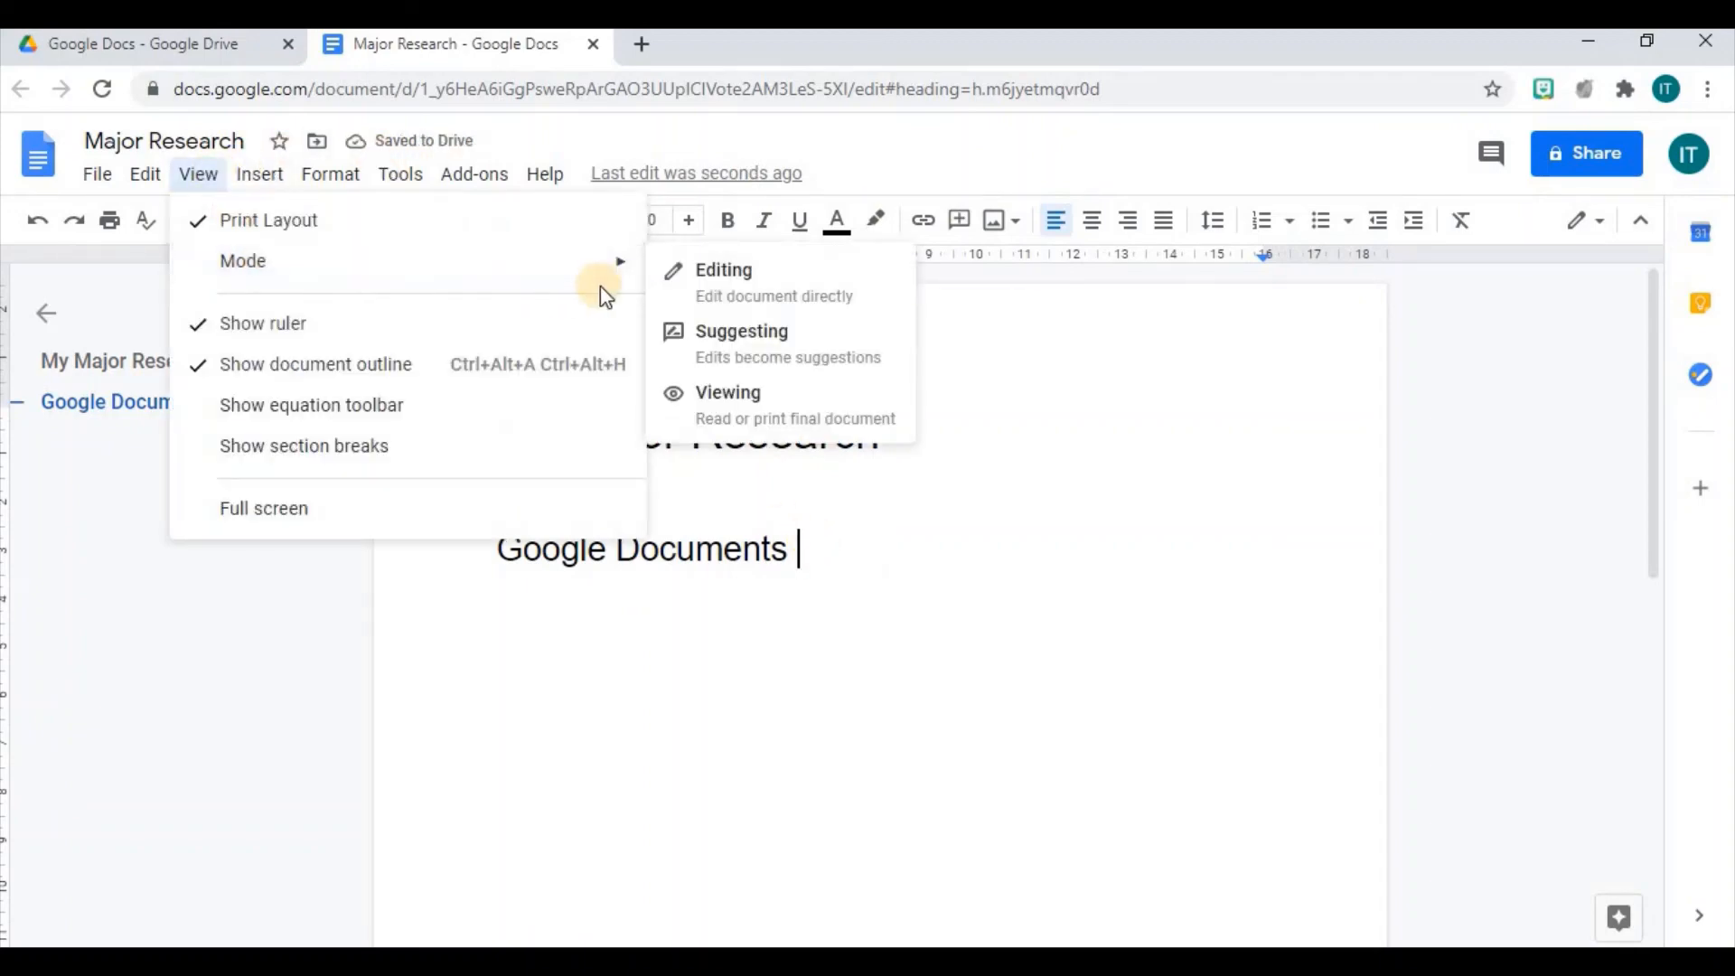
{"action": "mouse_move", "coordinate": [632, 283]}
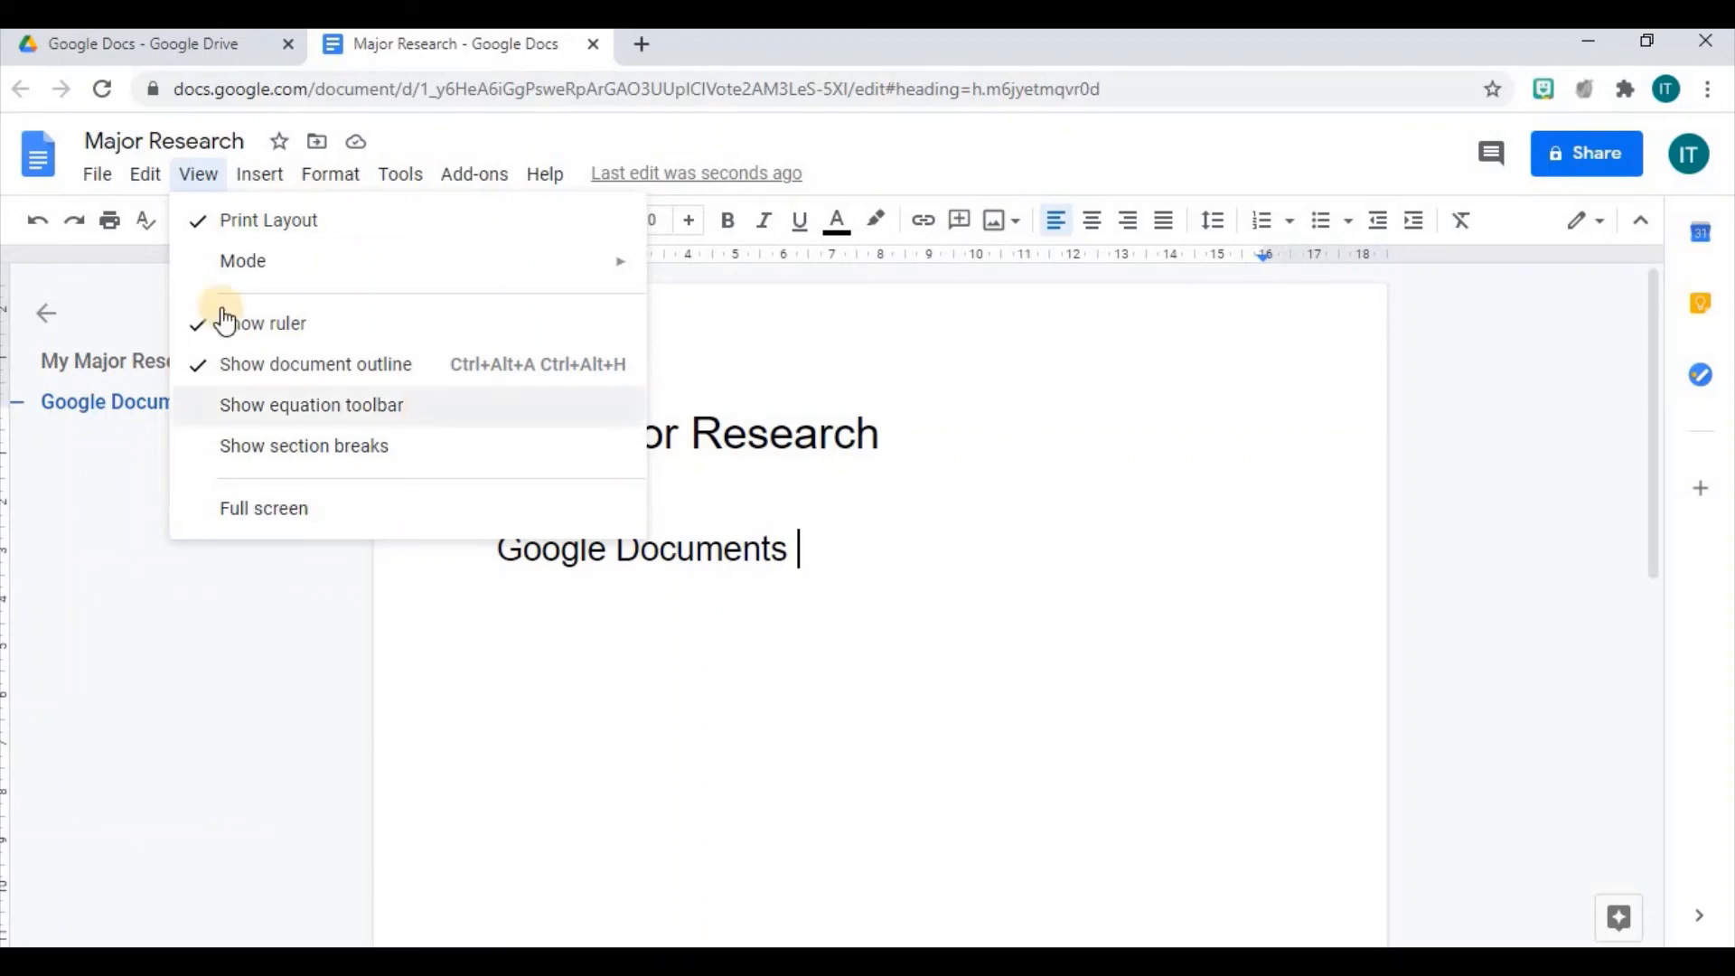
{"action": "left_click", "coordinate": [205, 366]}
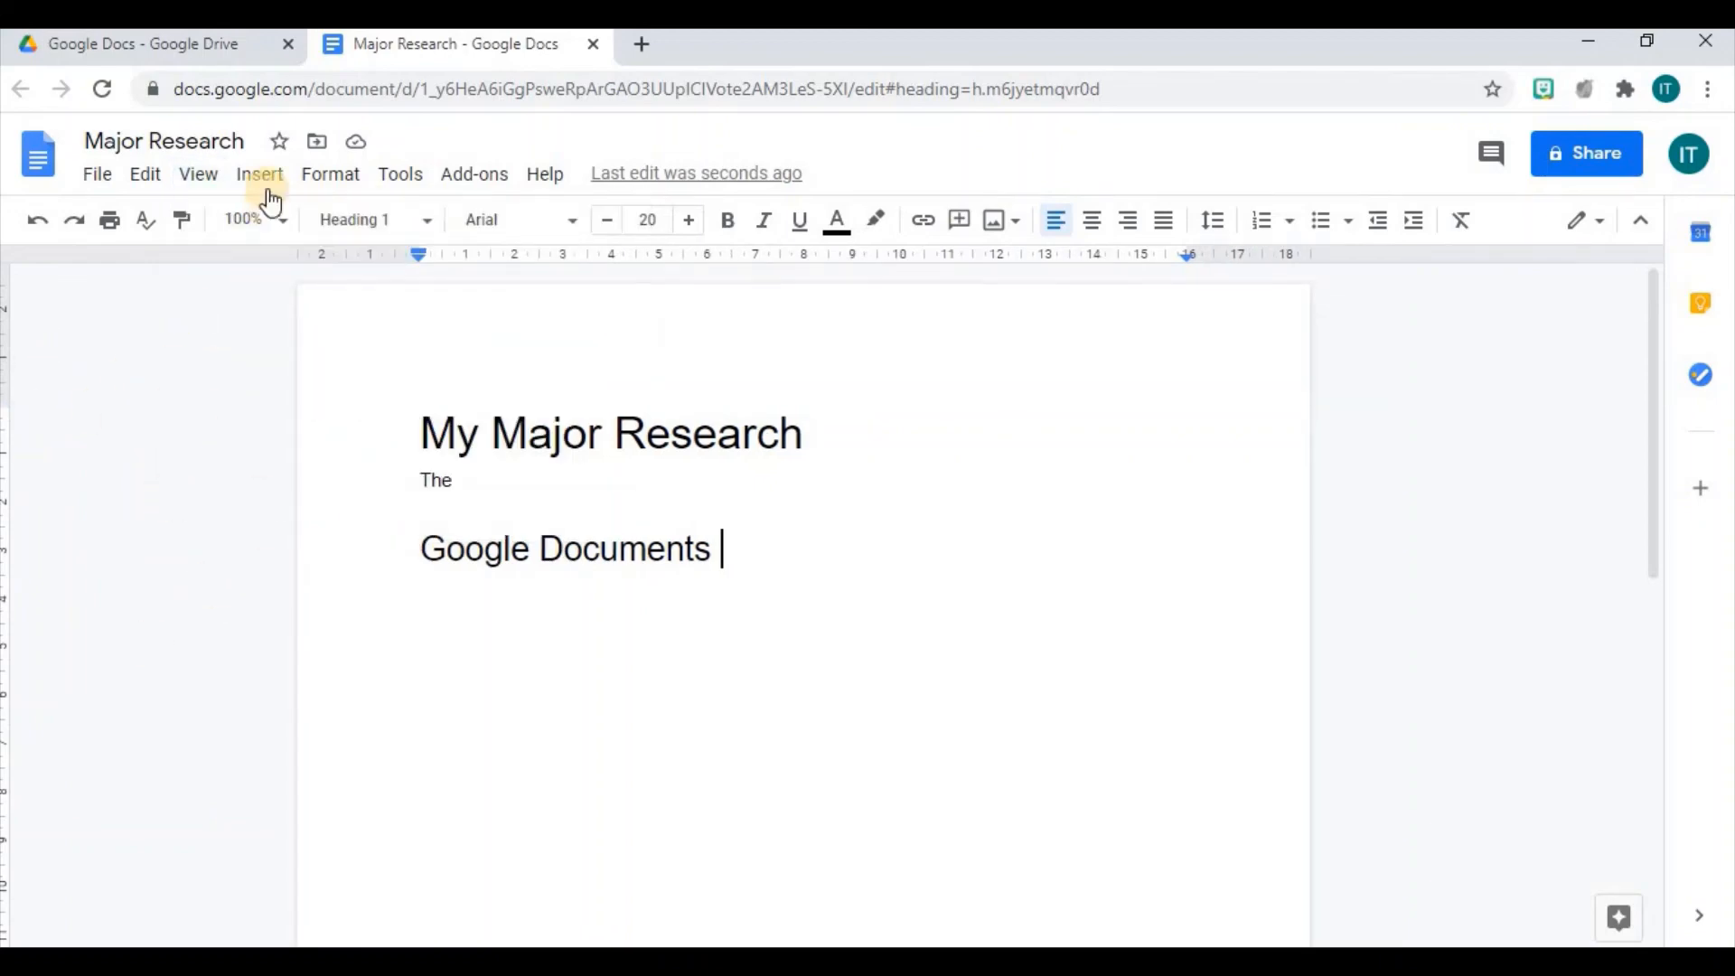
{"action": "left_click", "coordinate": [237, 195]}
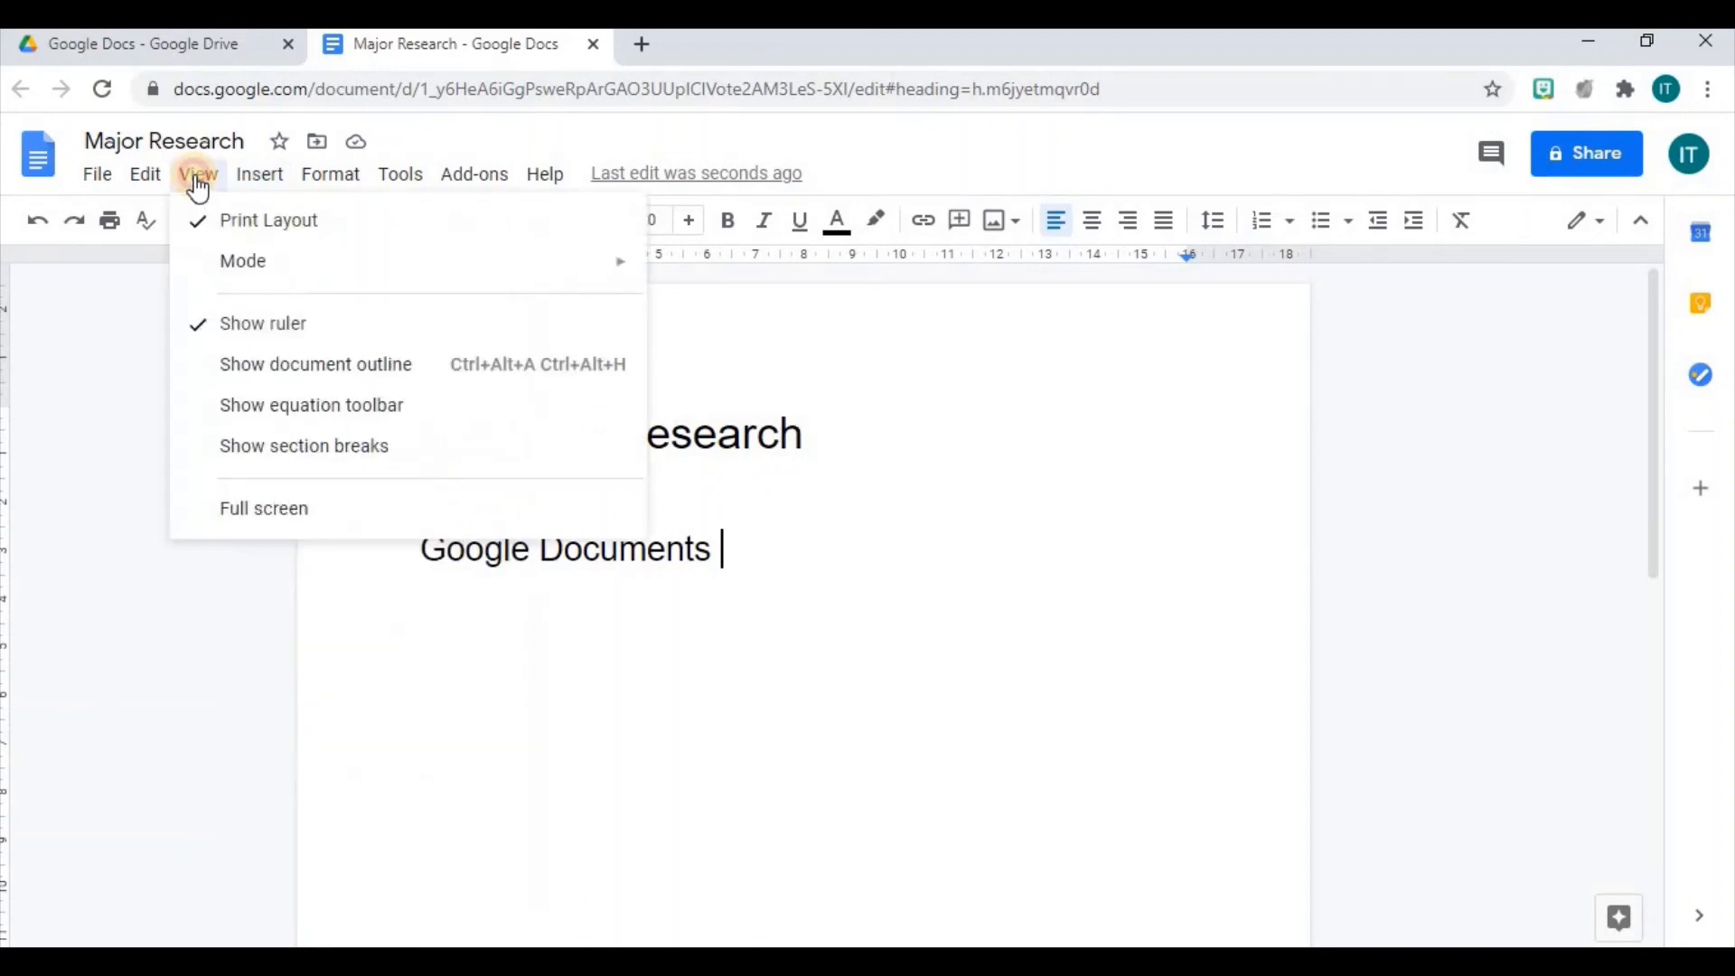
{"action": "left_click", "coordinate": [204, 191]}
{"action": "left_click", "coordinate": [205, 183]}
{"action": "left_click", "coordinate": [246, 371]}
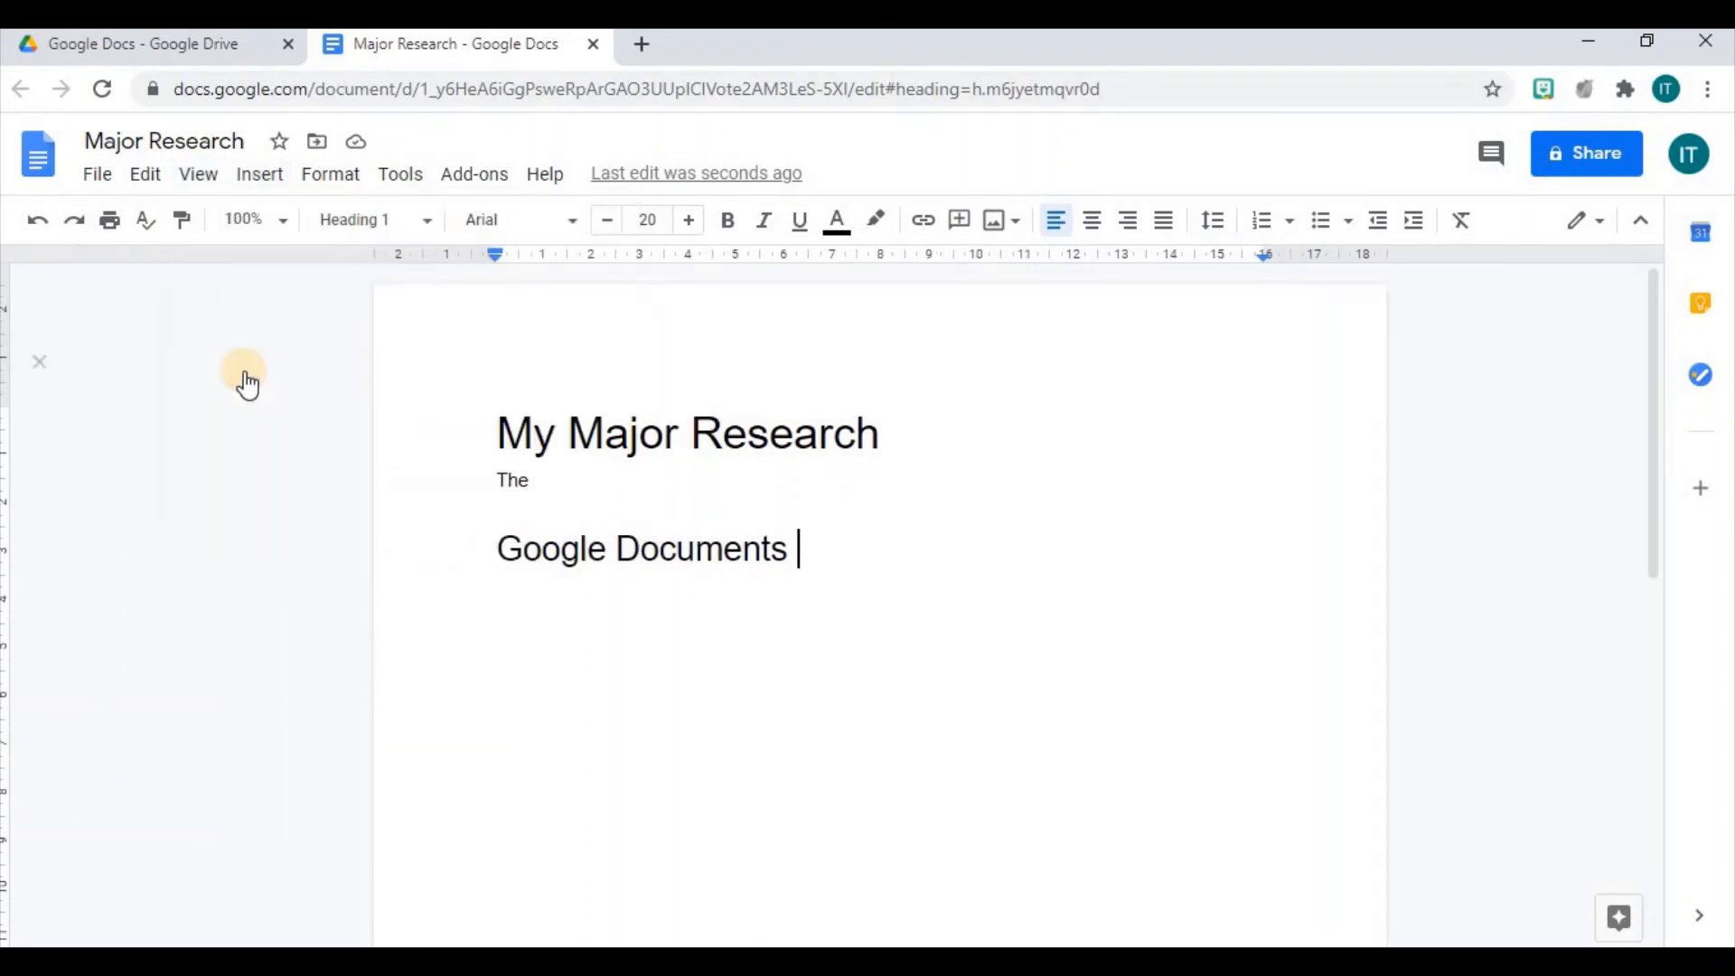
Step: Show the equation toolbar and insert a new equation with the not-equal symbol (≠) after the Google Documents heading
{"action": "left_click", "coordinate": [196, 177]}
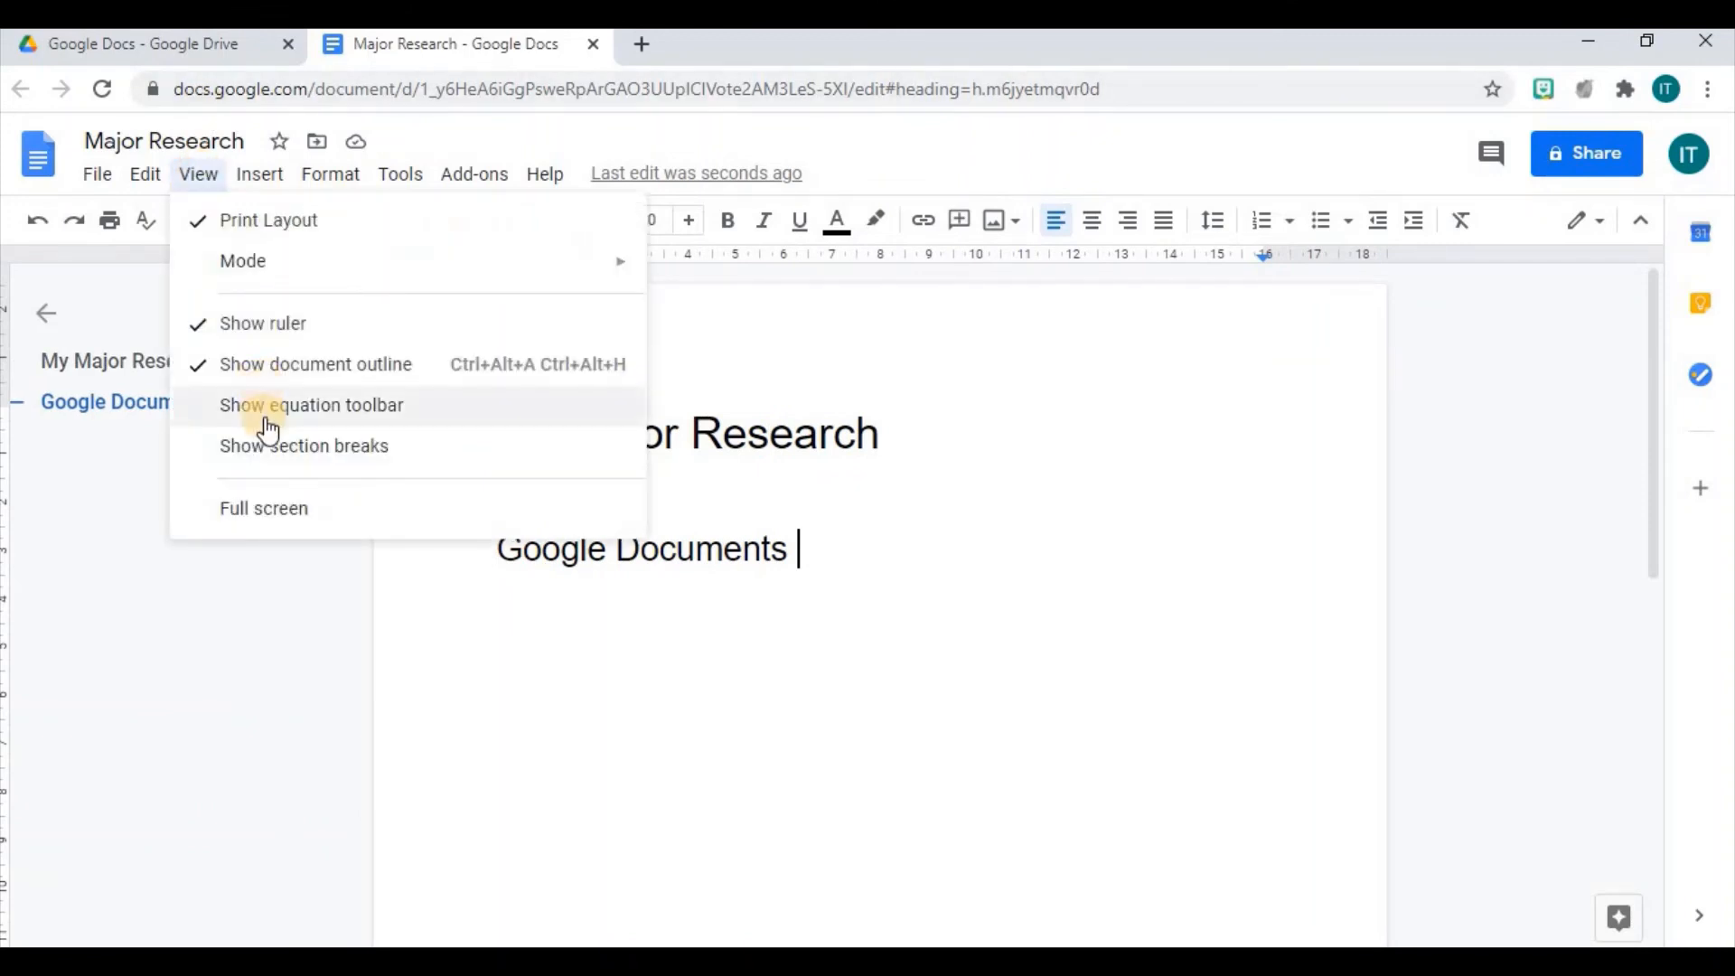
{"action": "left_click", "coordinate": [321, 412]}
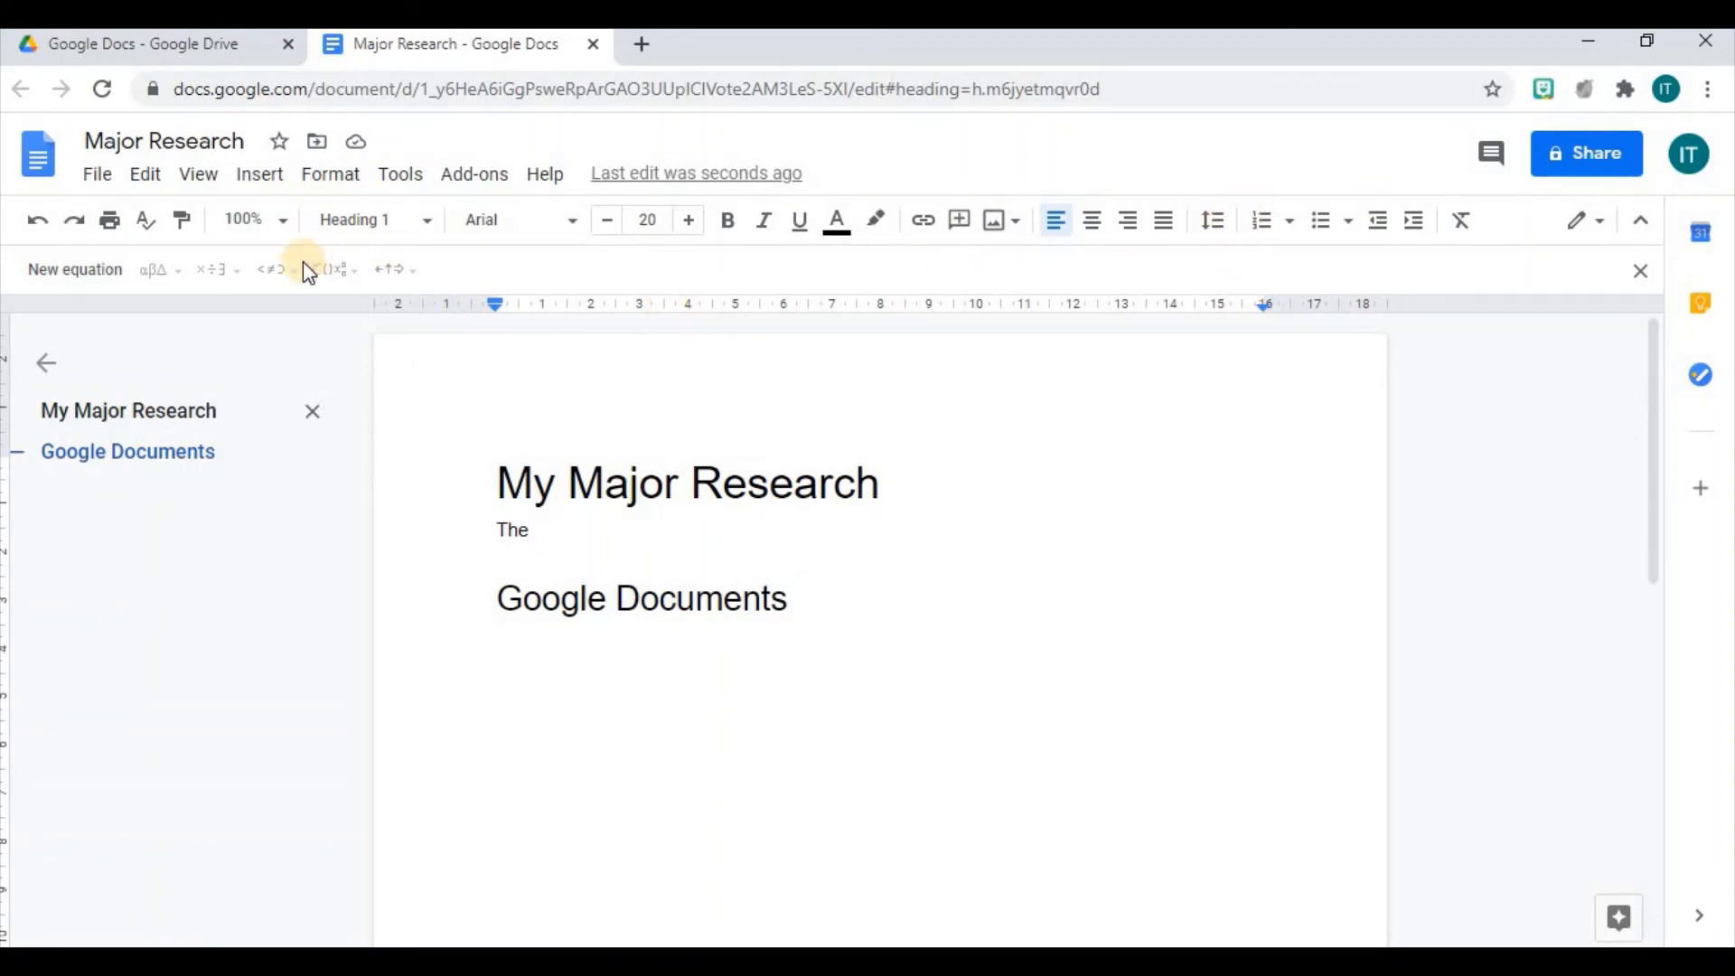
{"action": "left_click", "coordinate": [90, 279]}
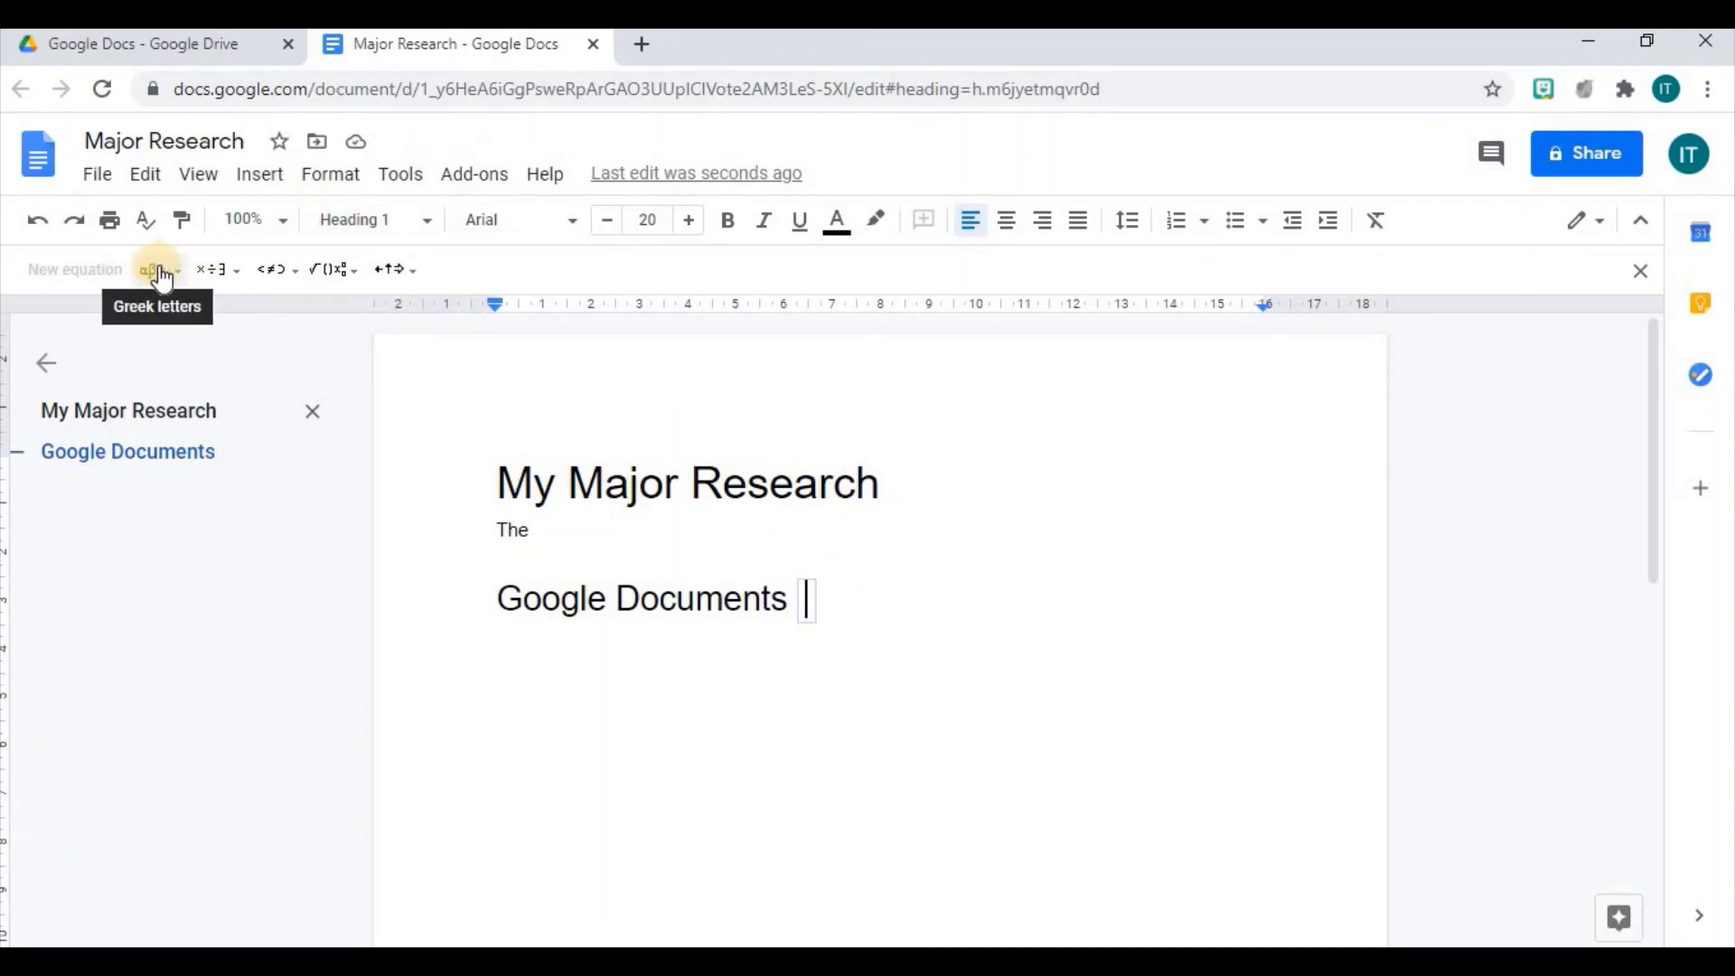
{"action": "left_click", "coordinate": [420, 280]}
{"action": "left_click", "coordinate": [283, 284]}
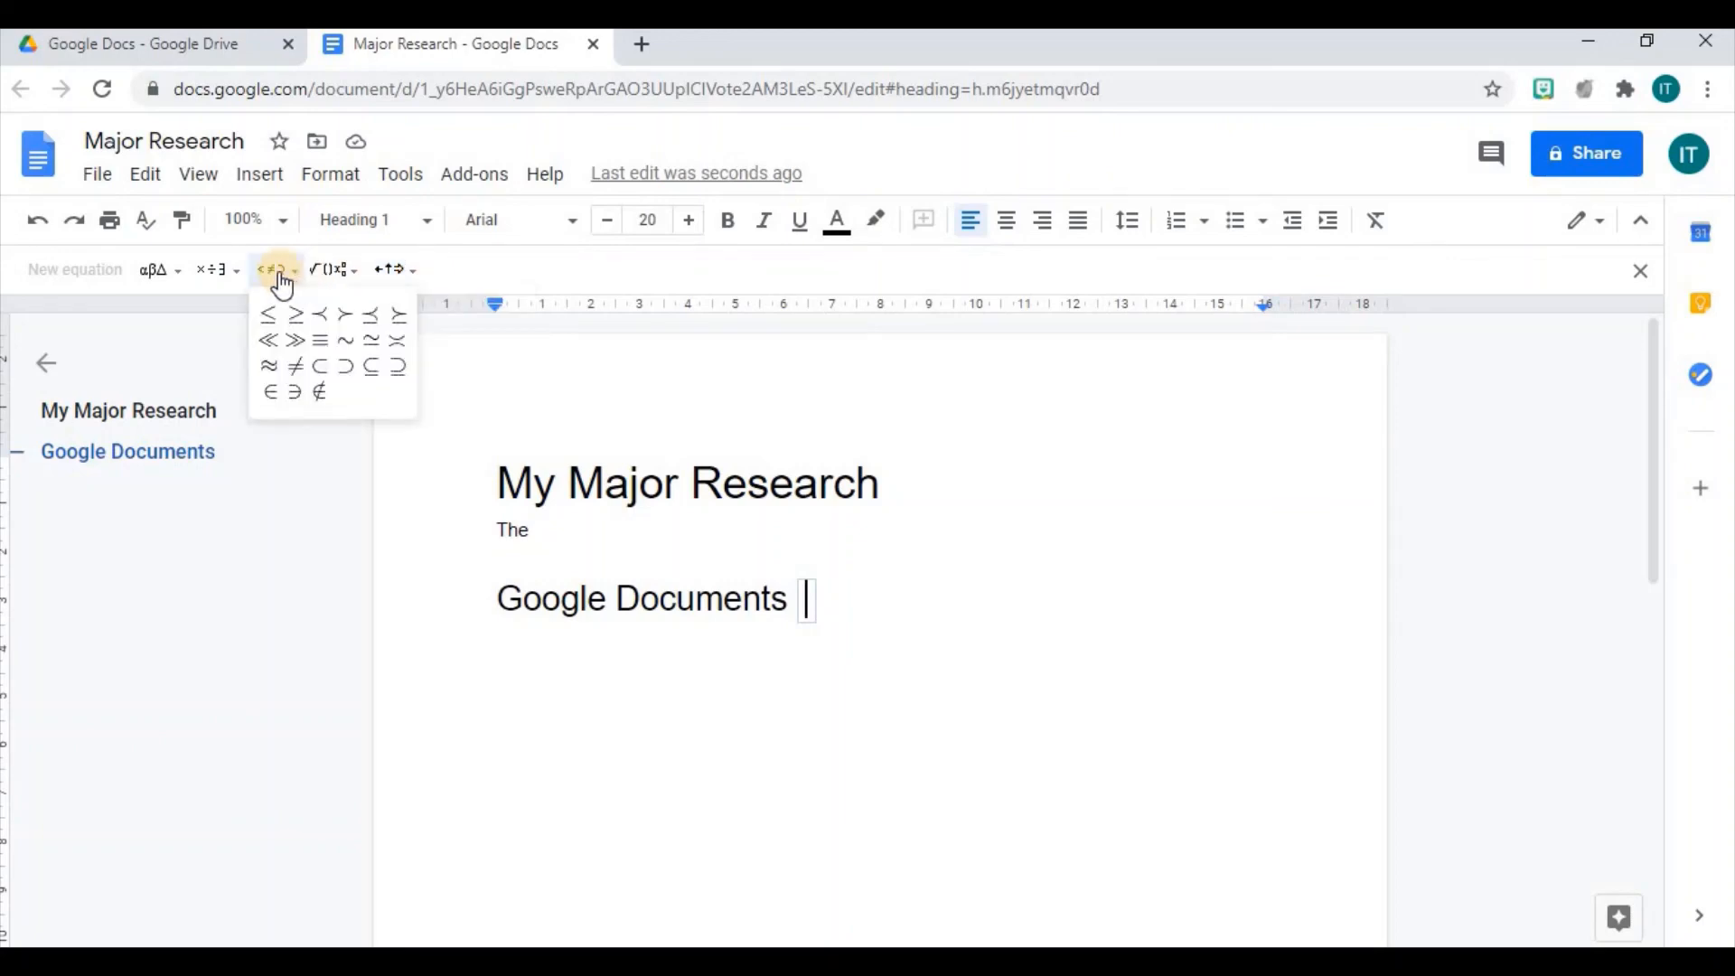
{"action": "left_click", "coordinate": [297, 366]}
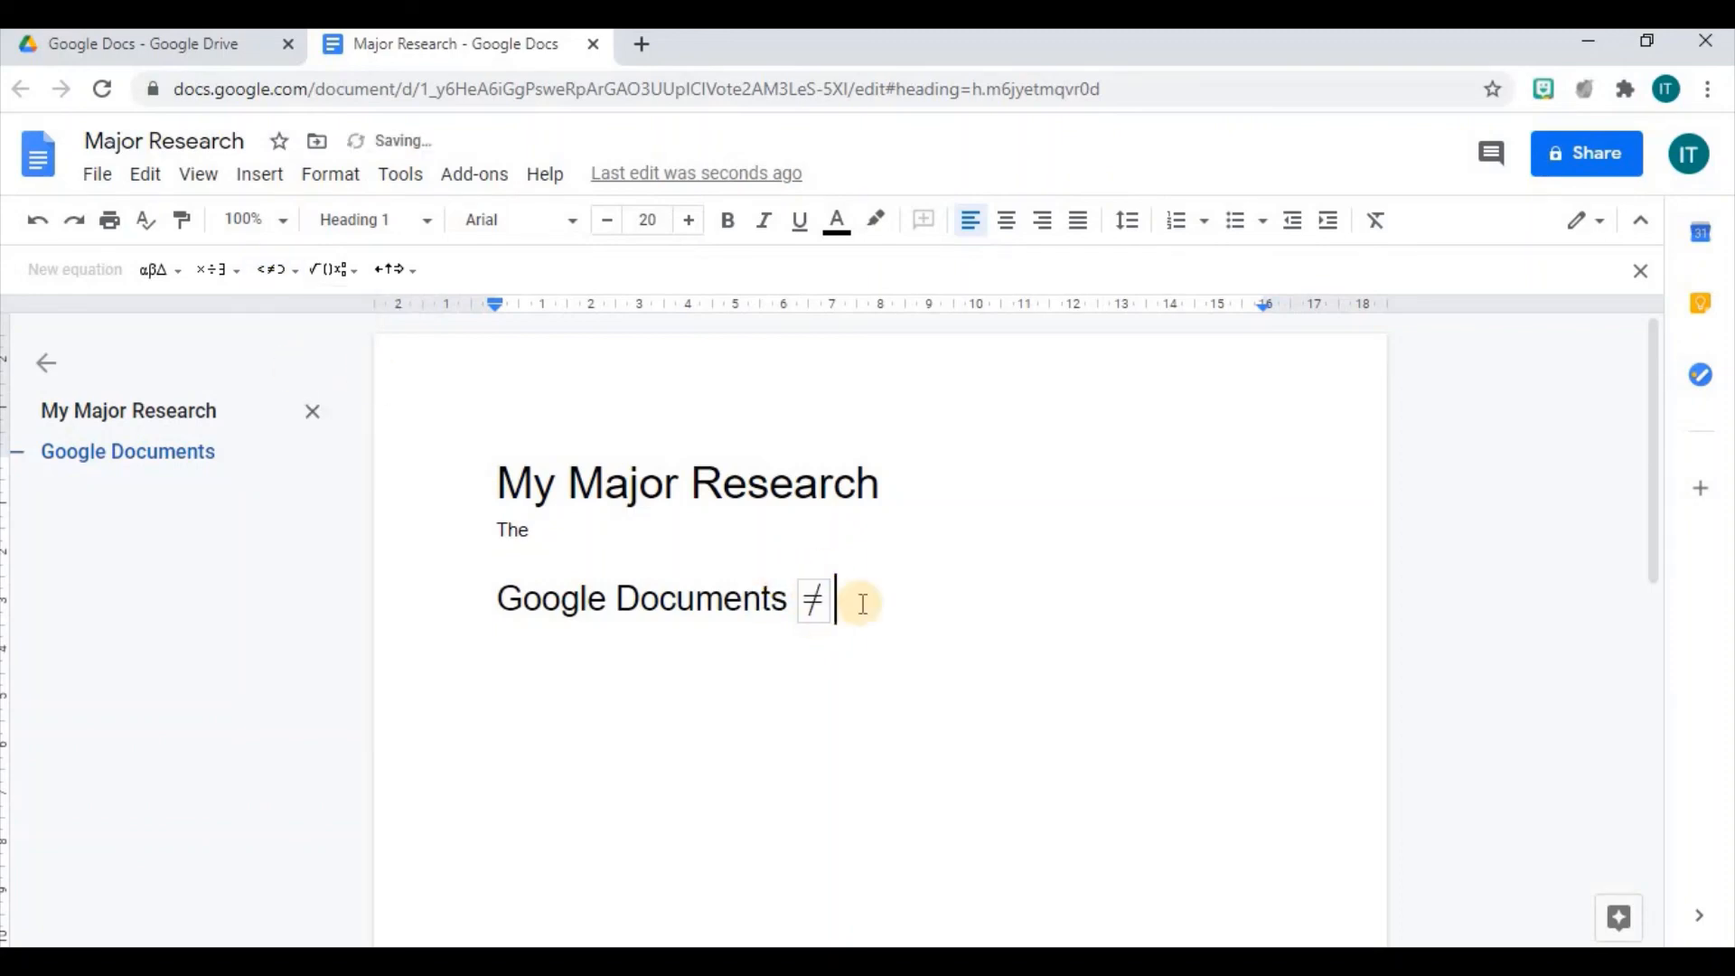
Step: Try showing section breaks, look through the document for them, and turn the option back off
{"action": "left_click", "coordinate": [199, 175]}
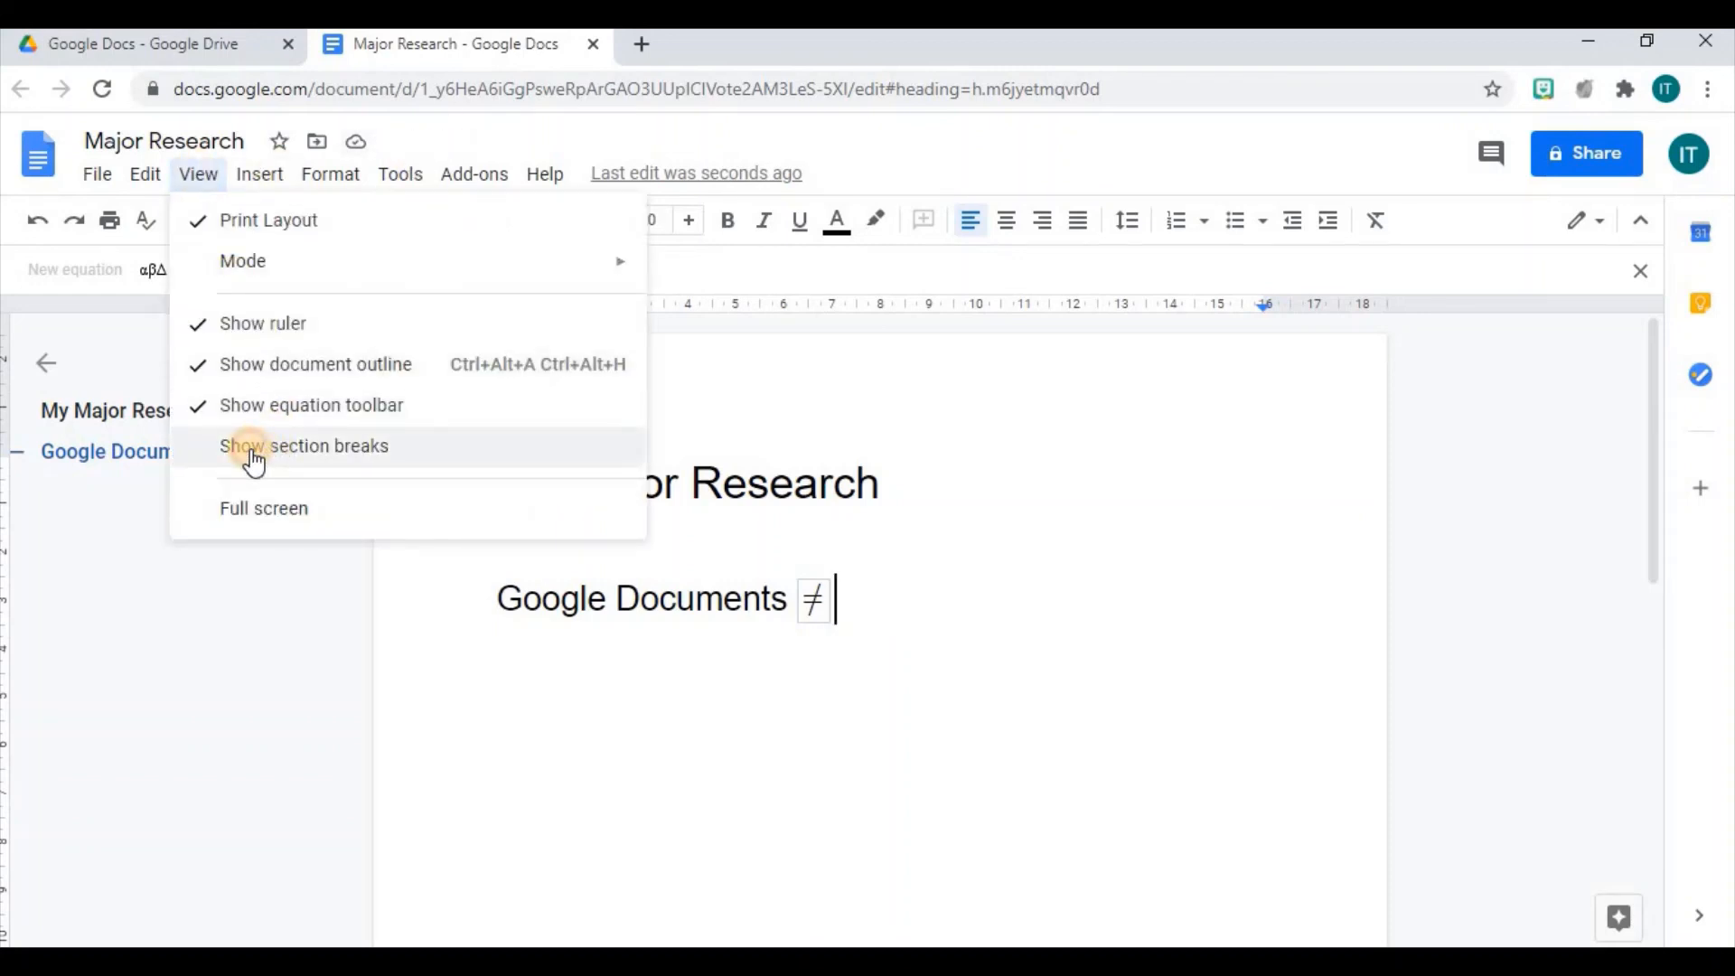
{"action": "left_click", "coordinate": [255, 448]}
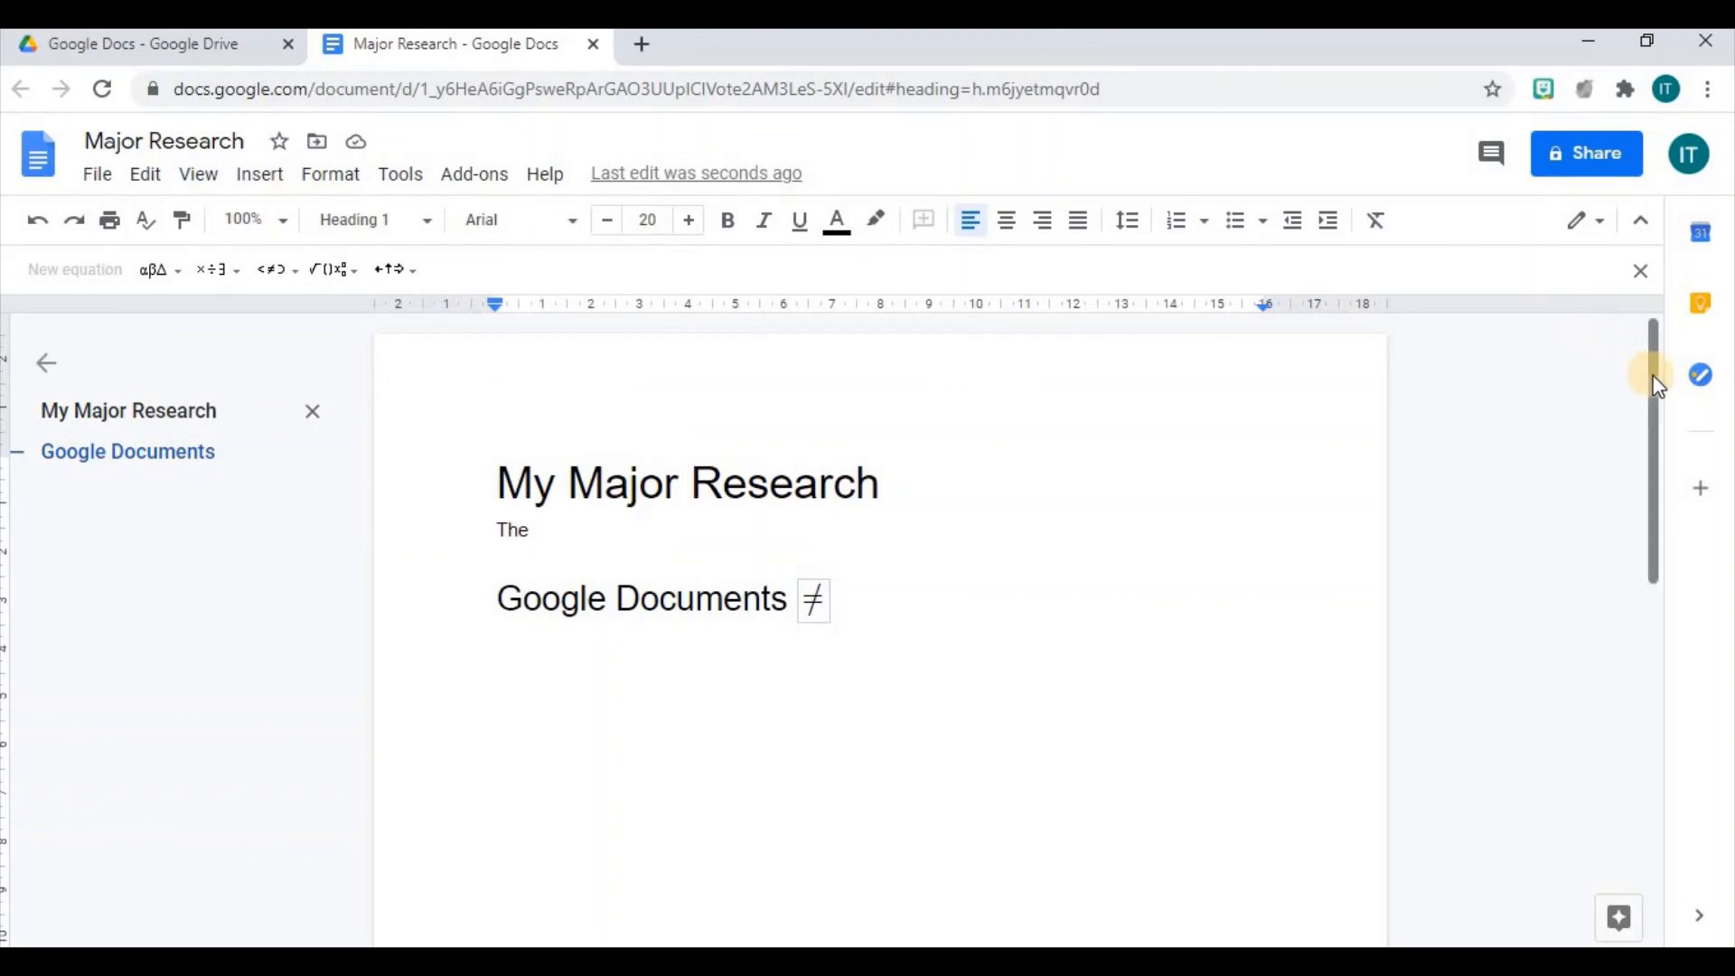
{"action": "left_click_drag", "start_coordinate": [1654, 522], "coordinate": [1648, 674]}
{"action": "left_click_drag", "start_coordinate": [1638, 770], "coordinate": [1644, 370]}
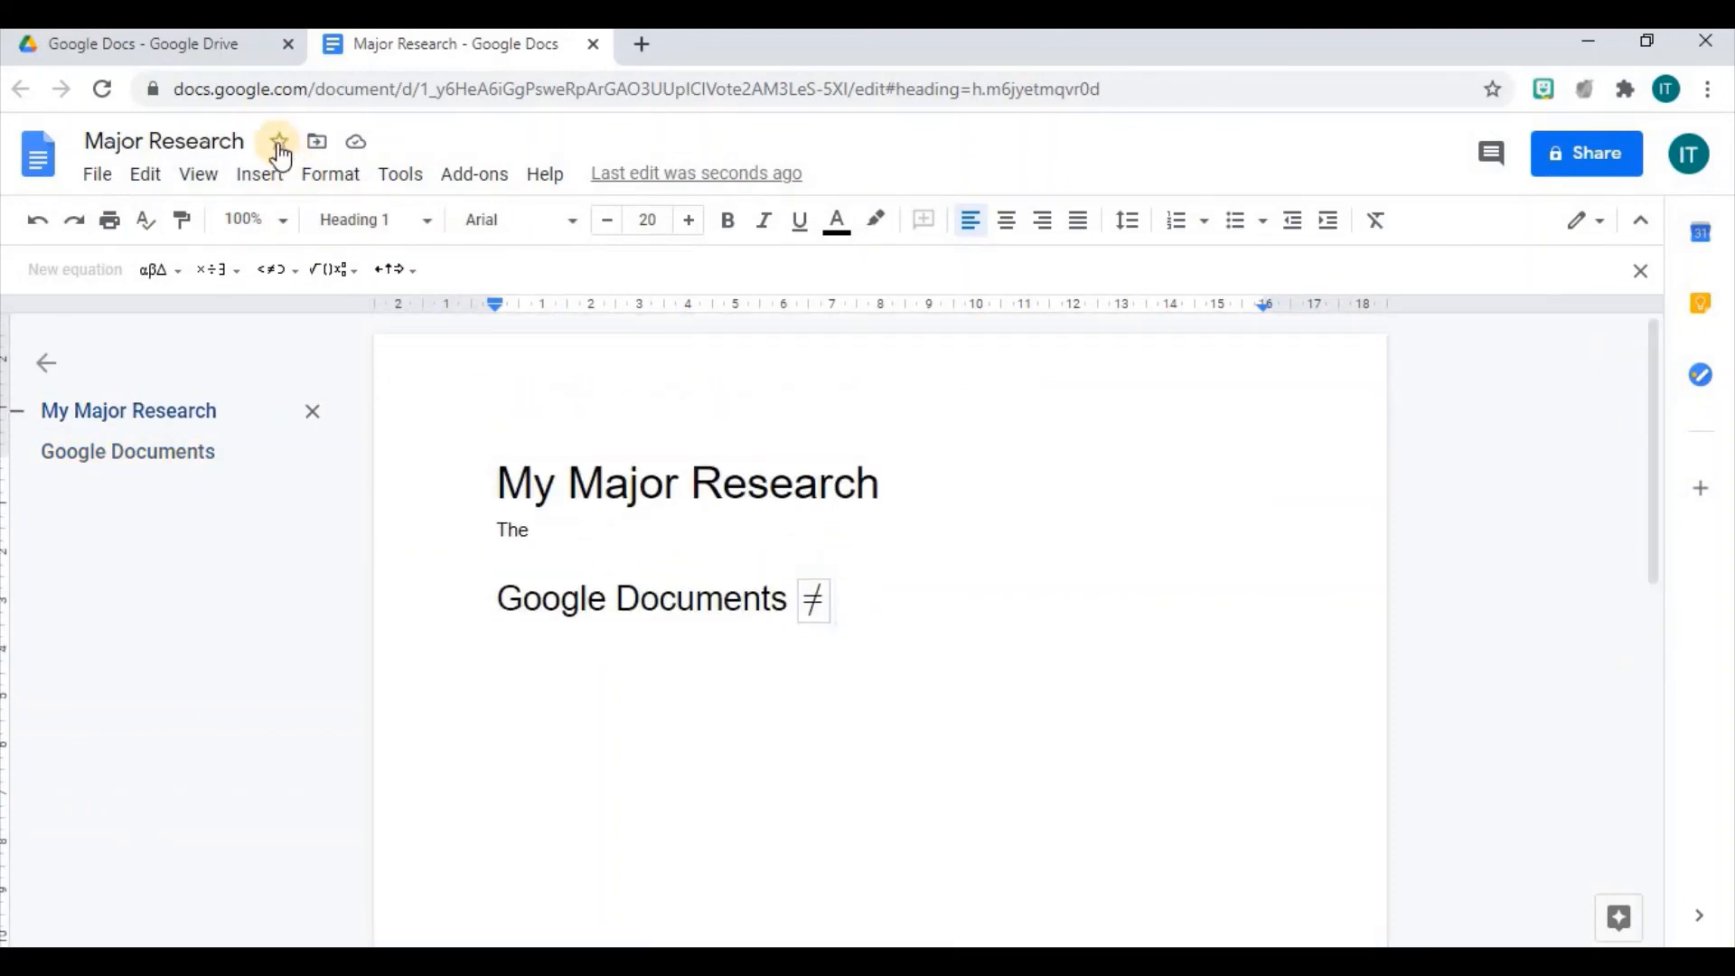
{"action": "left_click", "coordinate": [200, 174]}
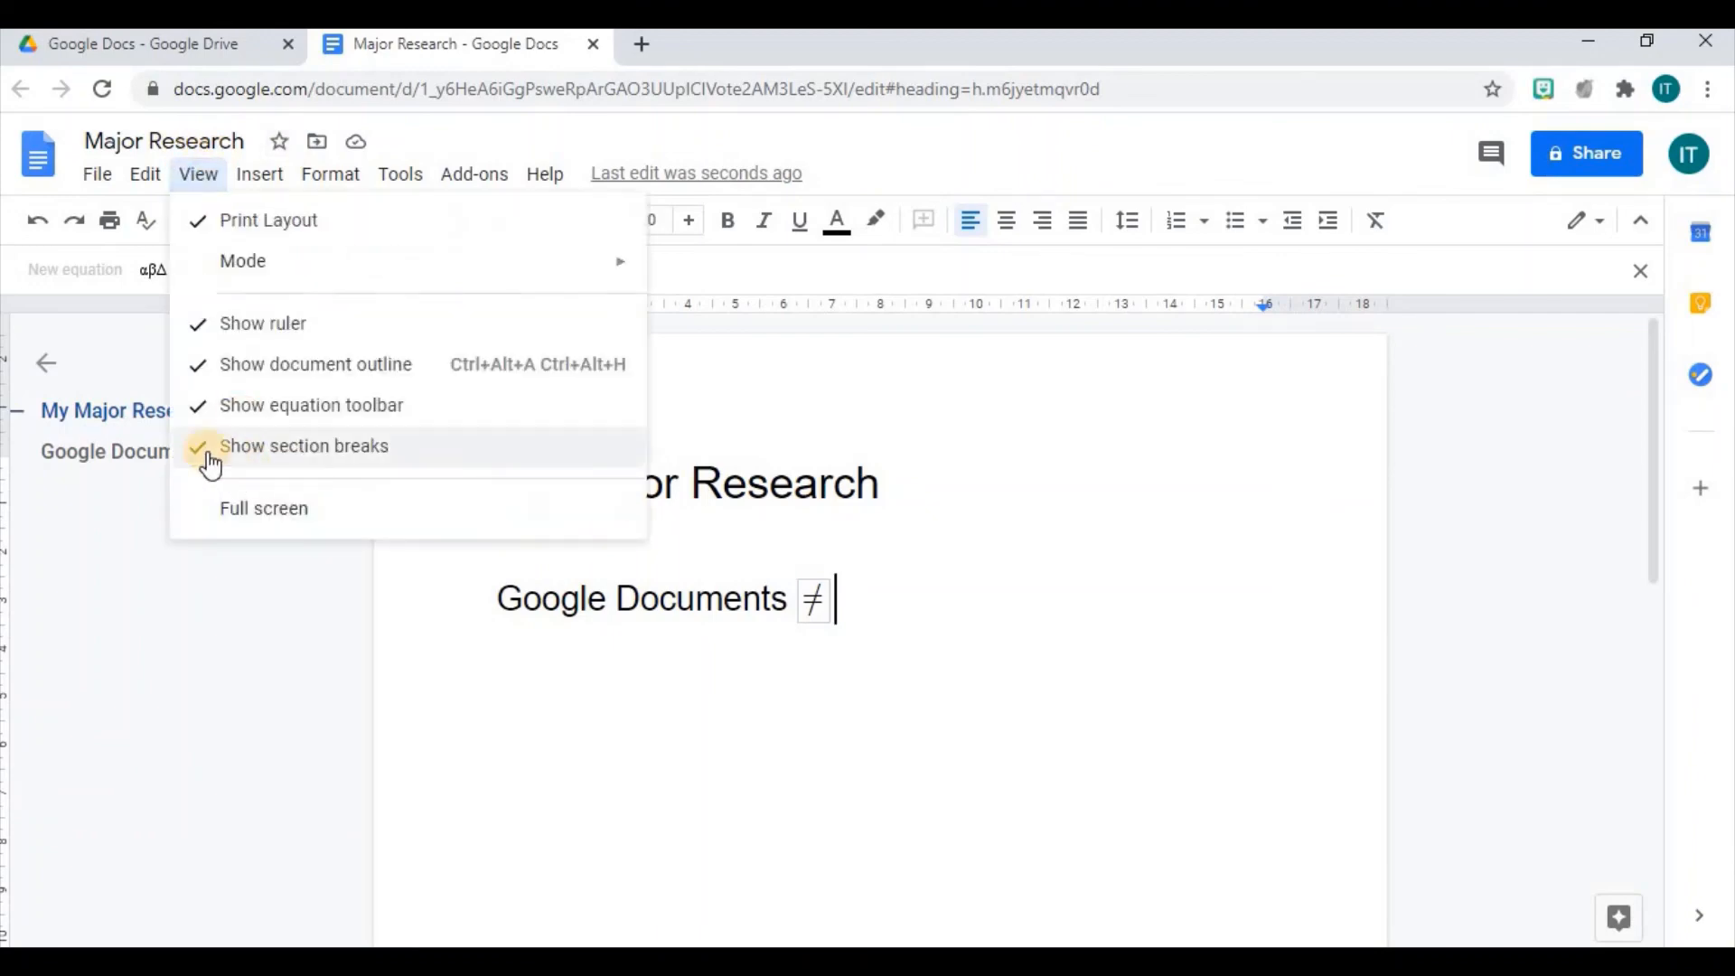
{"action": "left_click", "coordinate": [209, 451]}
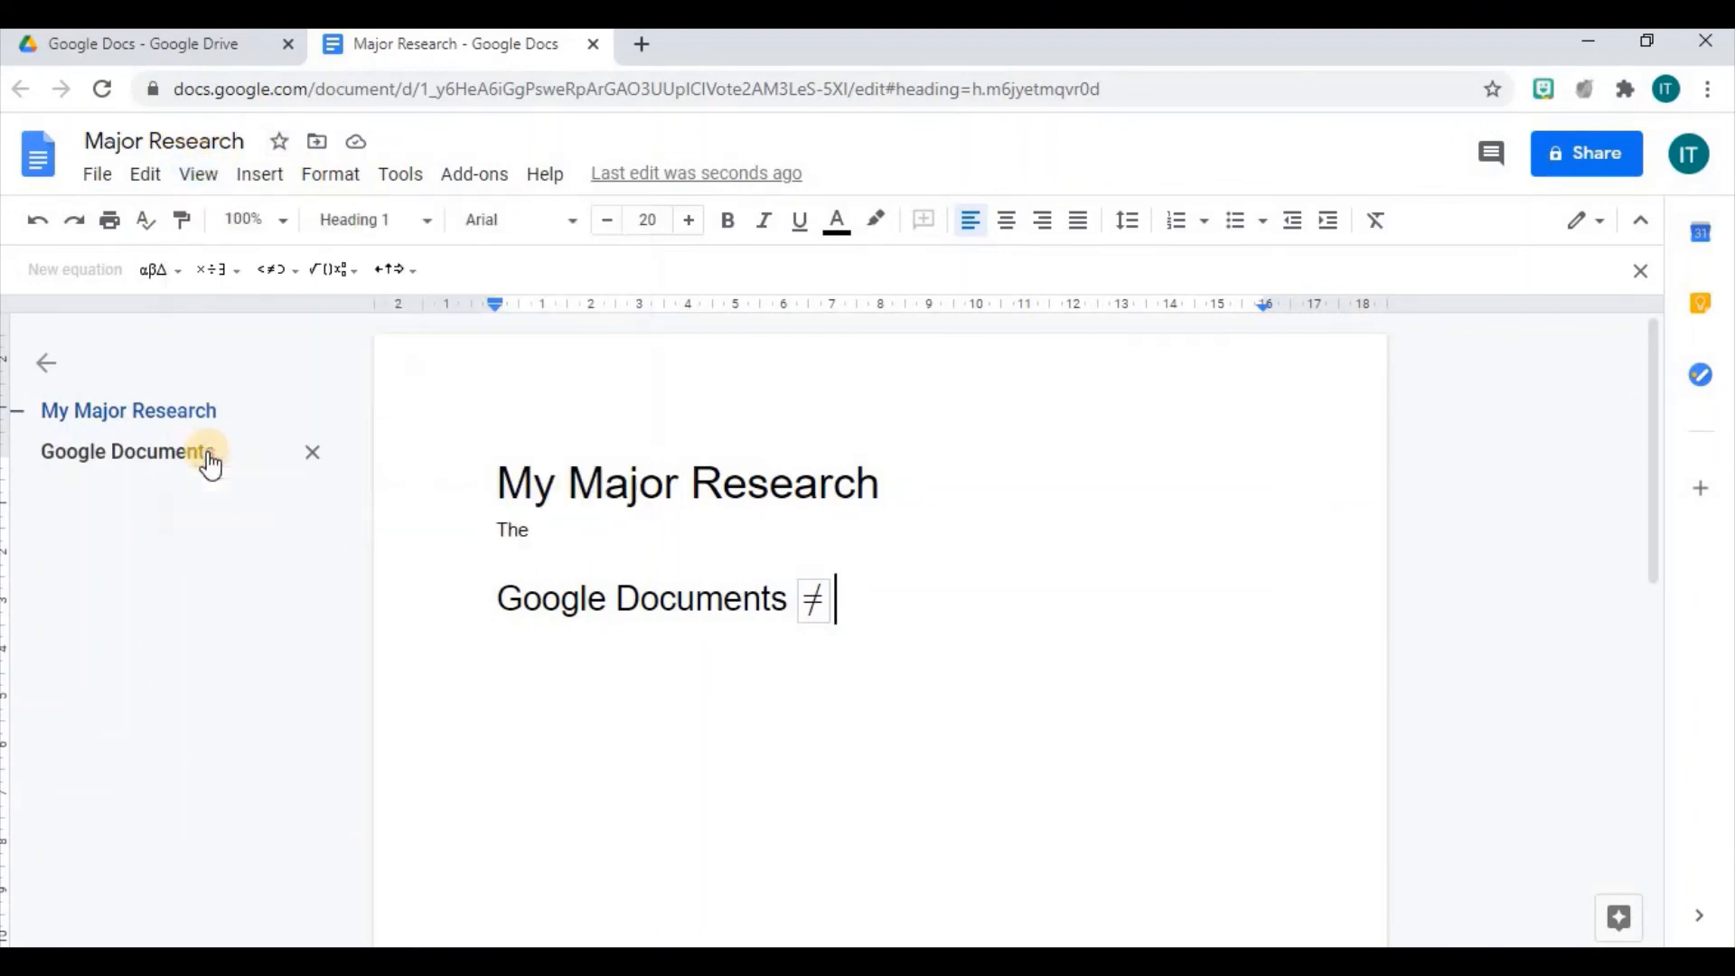
Step: Display the document in full screen and dismiss the notice about hidden controls
{"action": "left_click", "coordinate": [206, 178]}
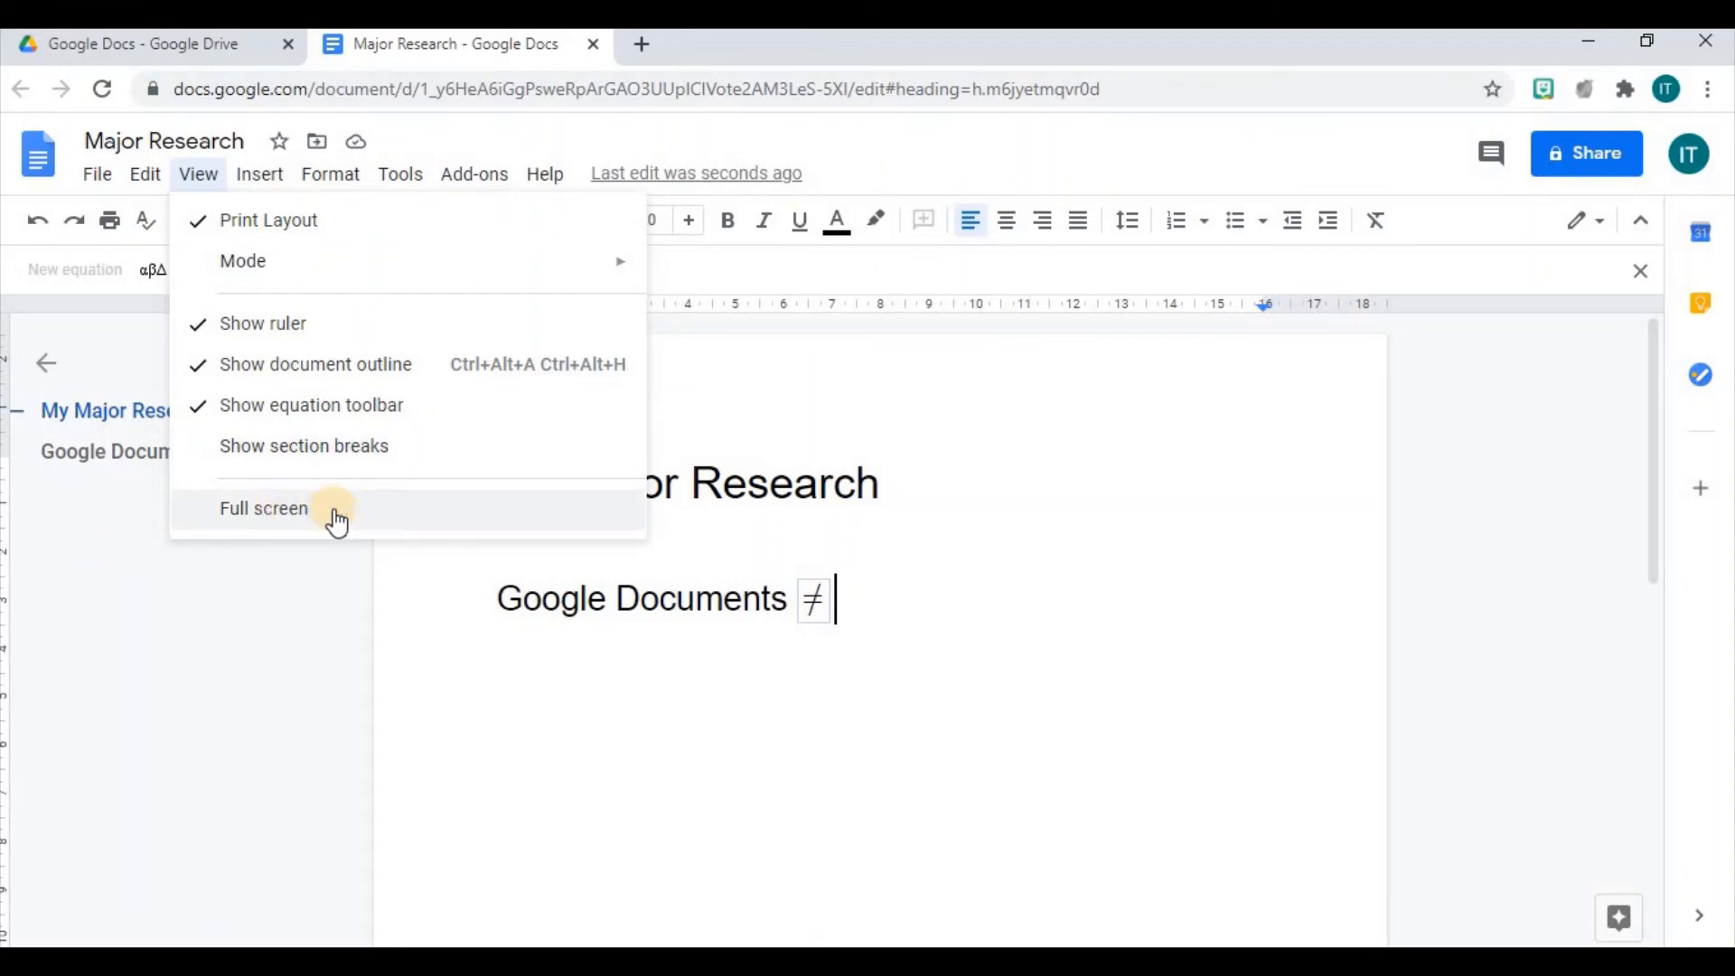
{"action": "left_click", "coordinate": [415, 506]}
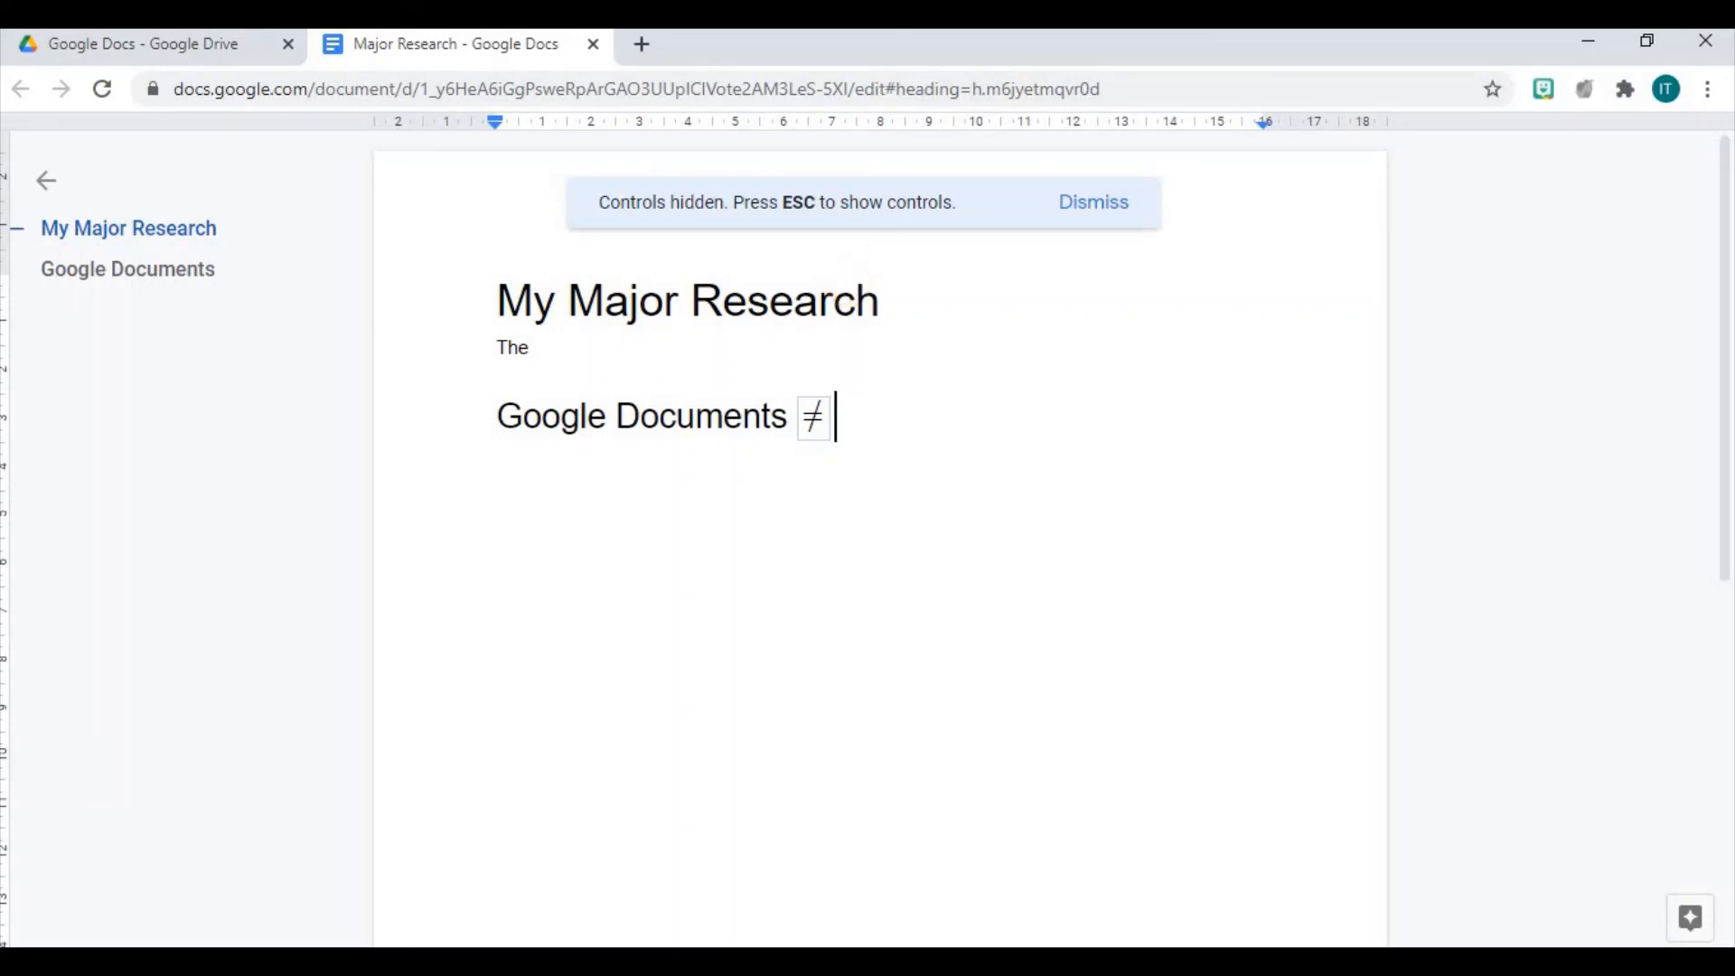
{"action": "left_click", "coordinate": [1108, 203]}
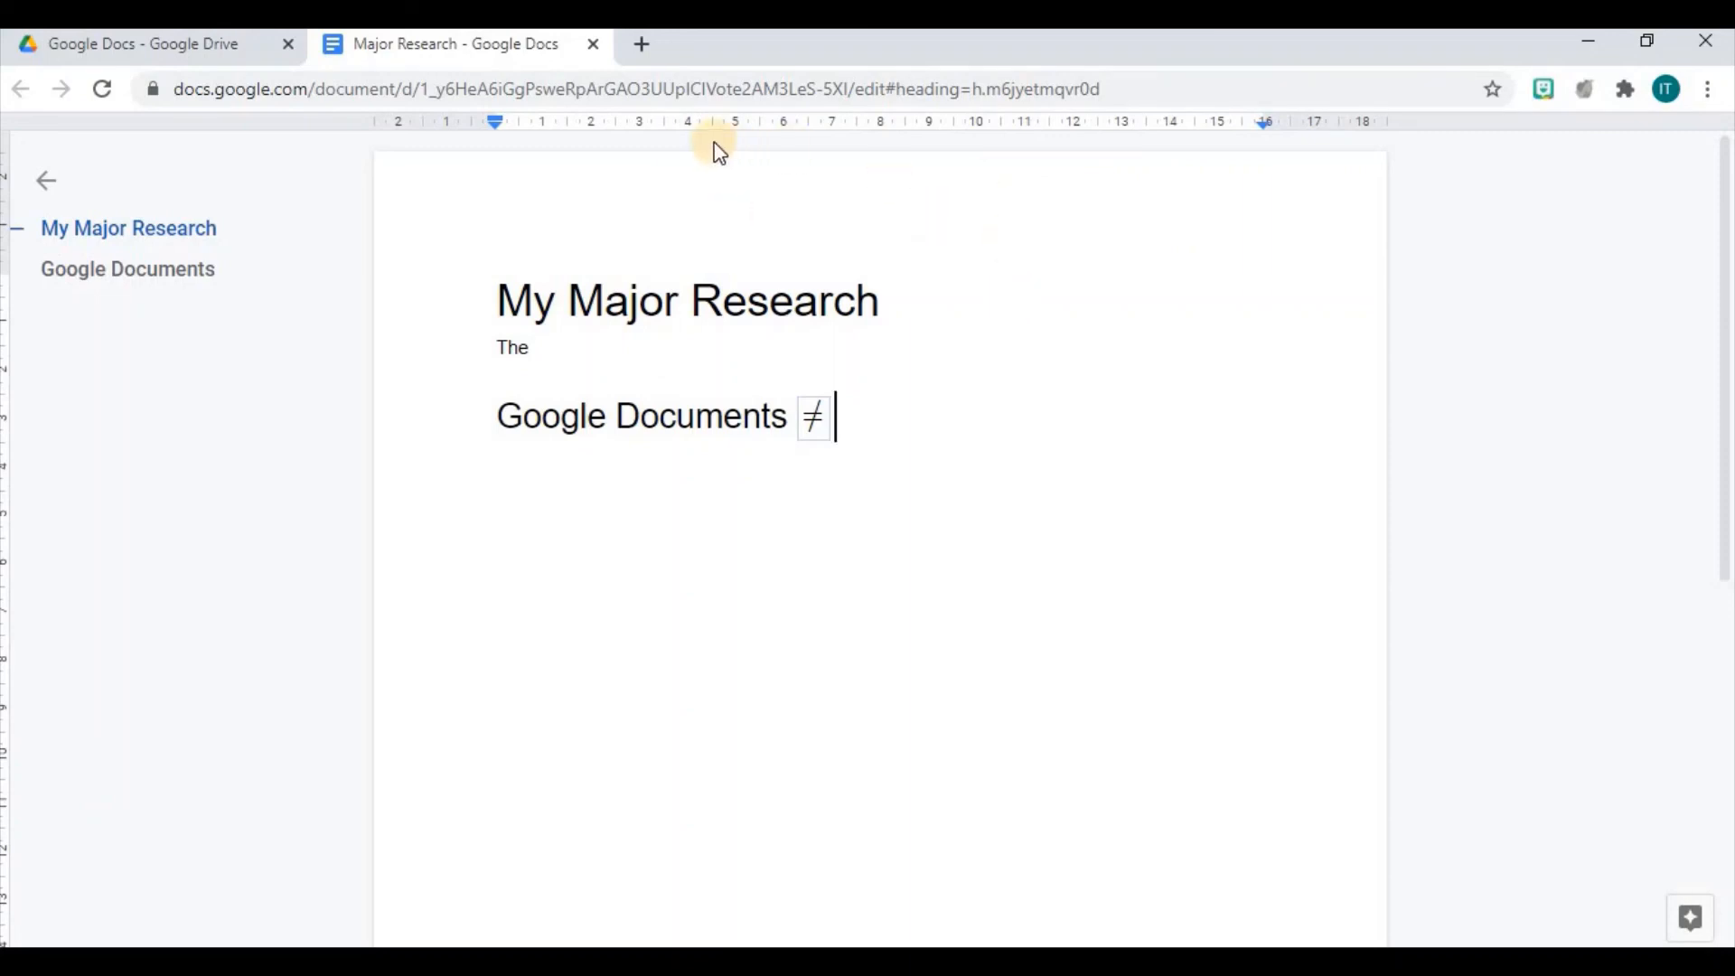
Step: Jump to the My Major Research heading from the outline, and collapse and reopen the outline
{"action": "left_click", "coordinate": [172, 237]}
{"action": "left_click", "coordinate": [48, 180]}
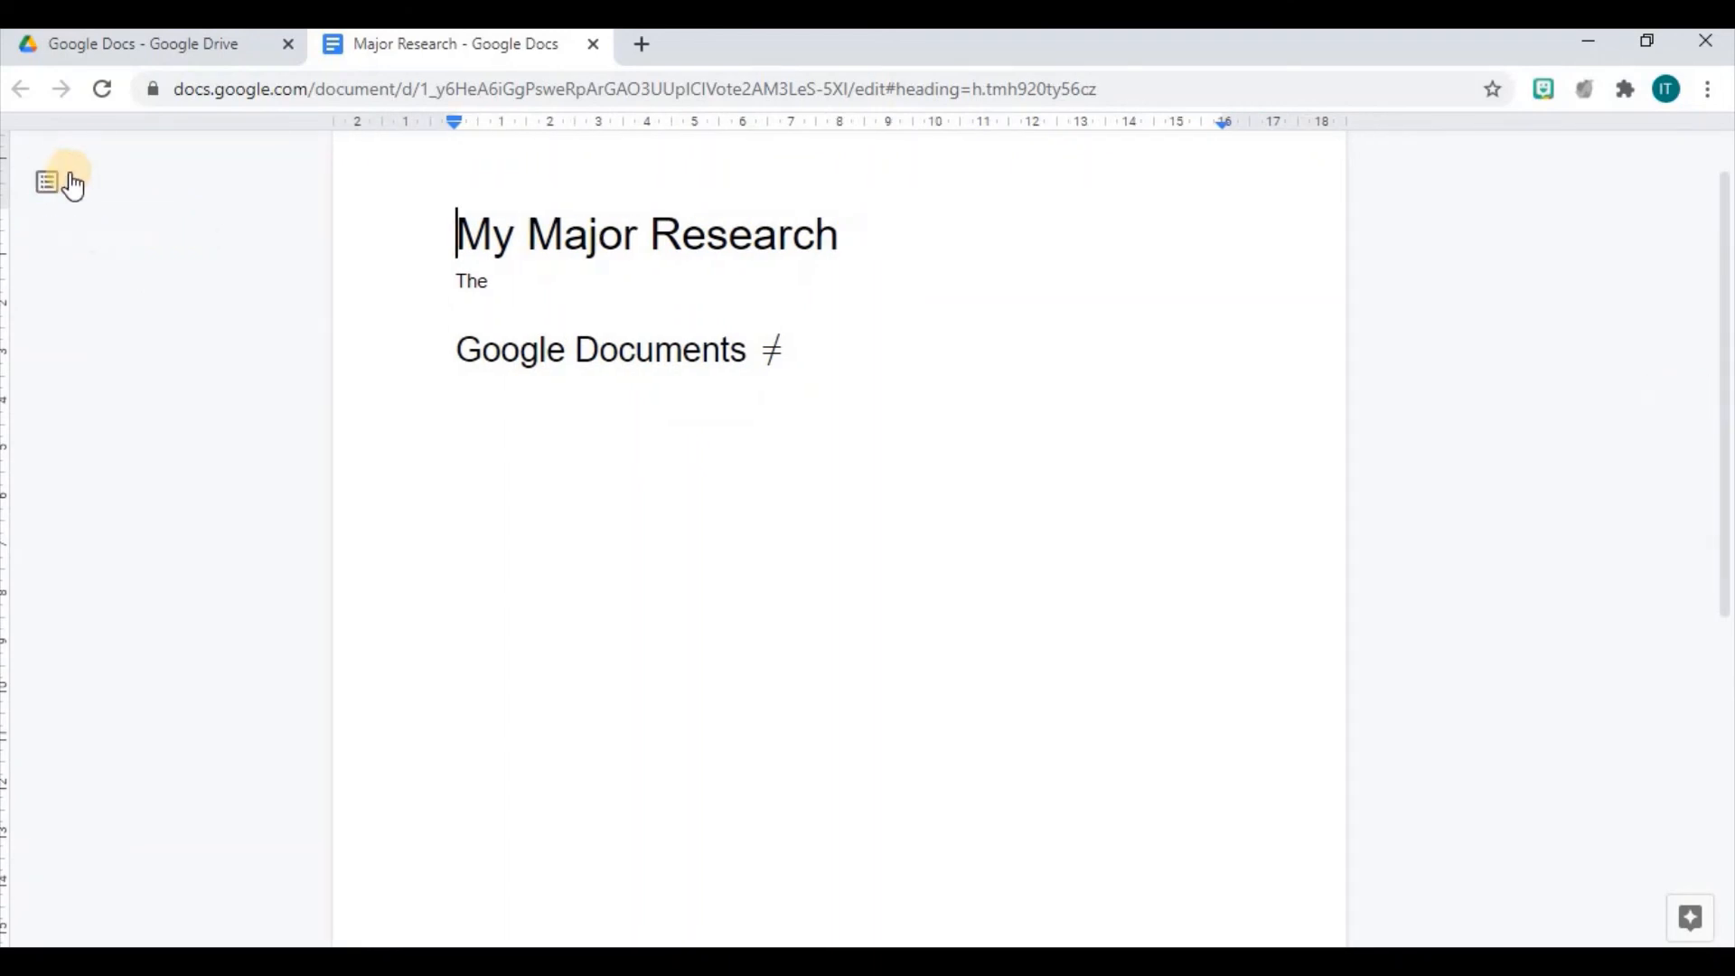
{"action": "left_click", "coordinate": [47, 181]}
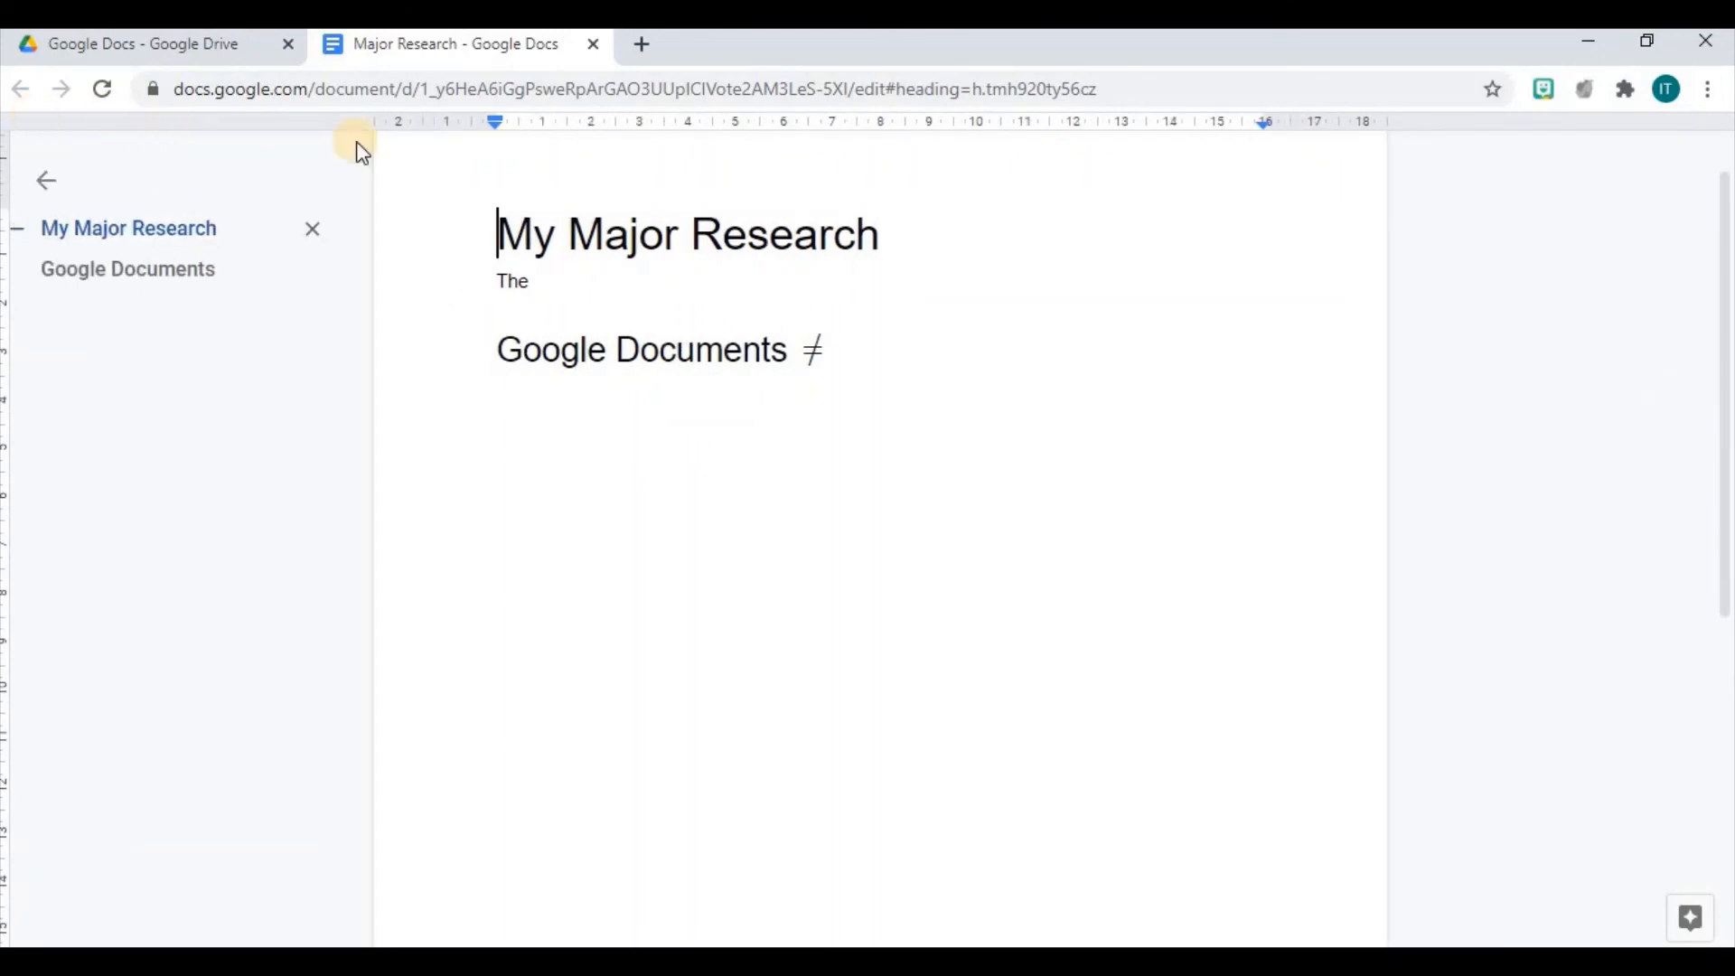